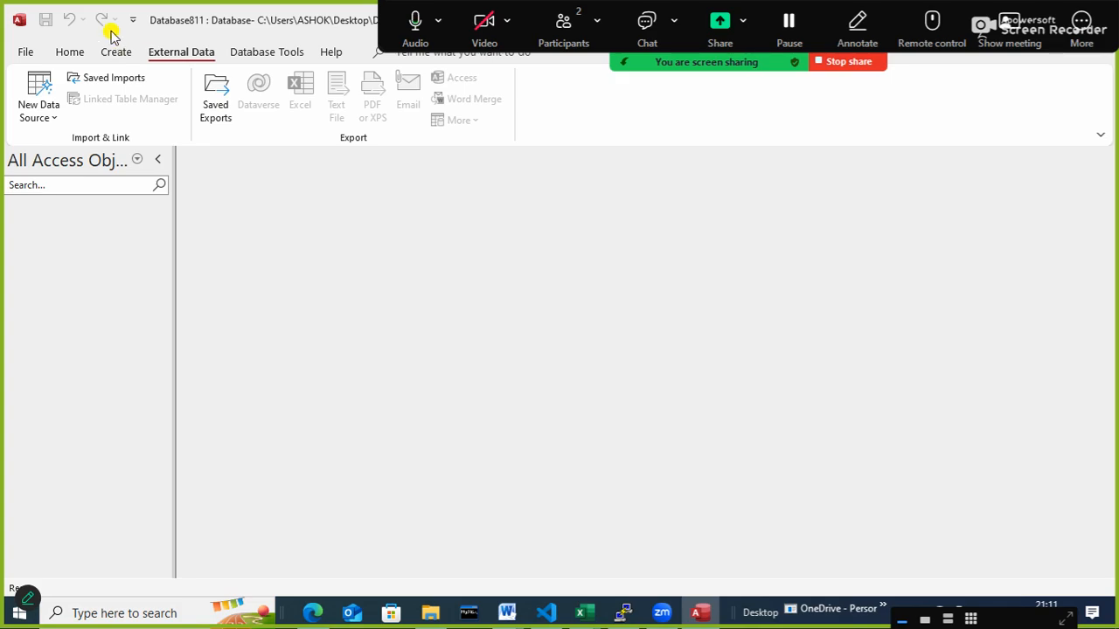
# - Open the recent HCART database and enable its disabled active content
pyautogui.click(23, 49)
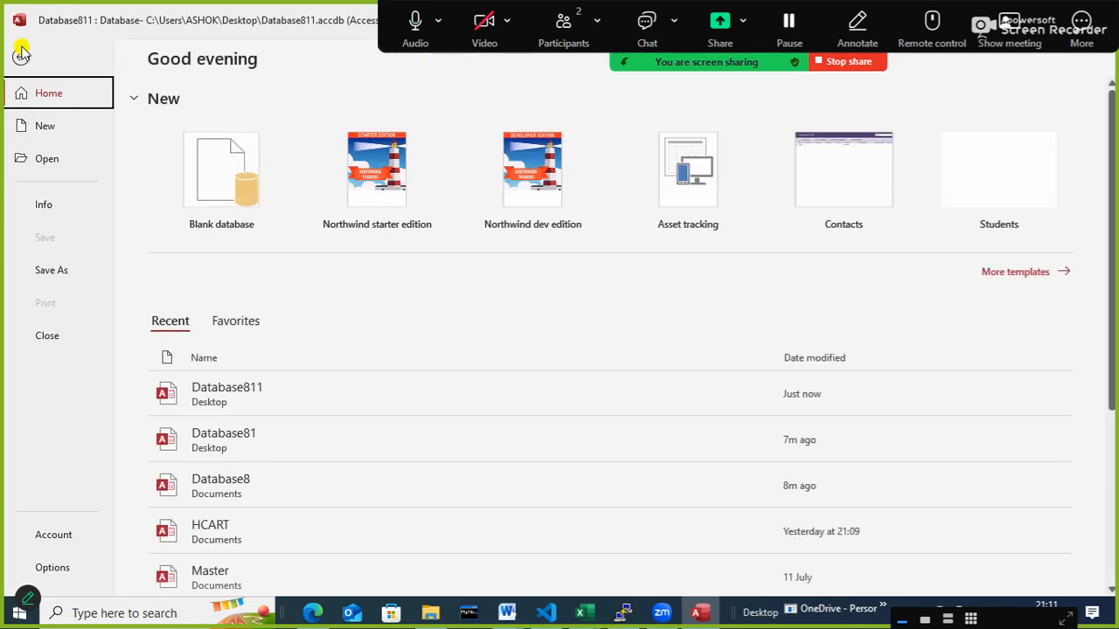
pyautogui.click(248, 391)
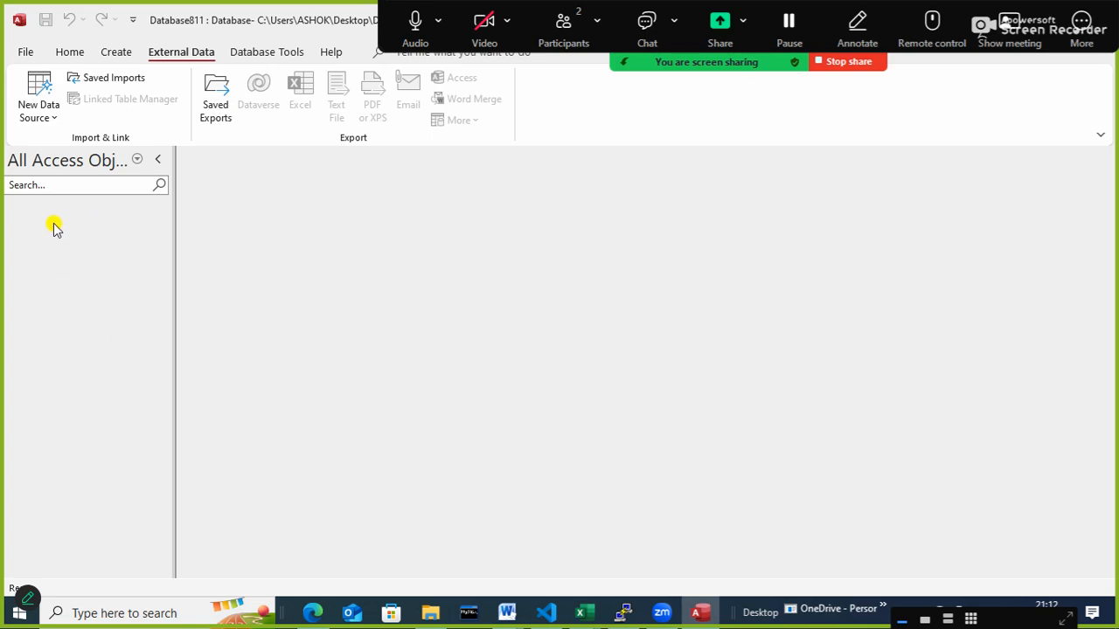
pyautogui.click(25, 56)
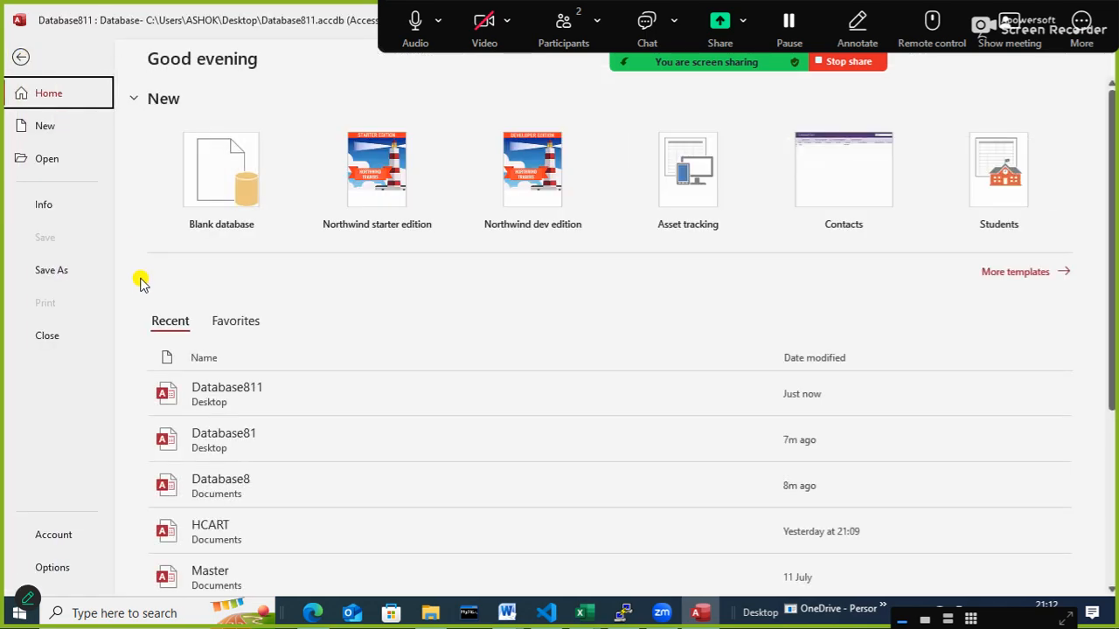
pyautogui.click(257, 529)
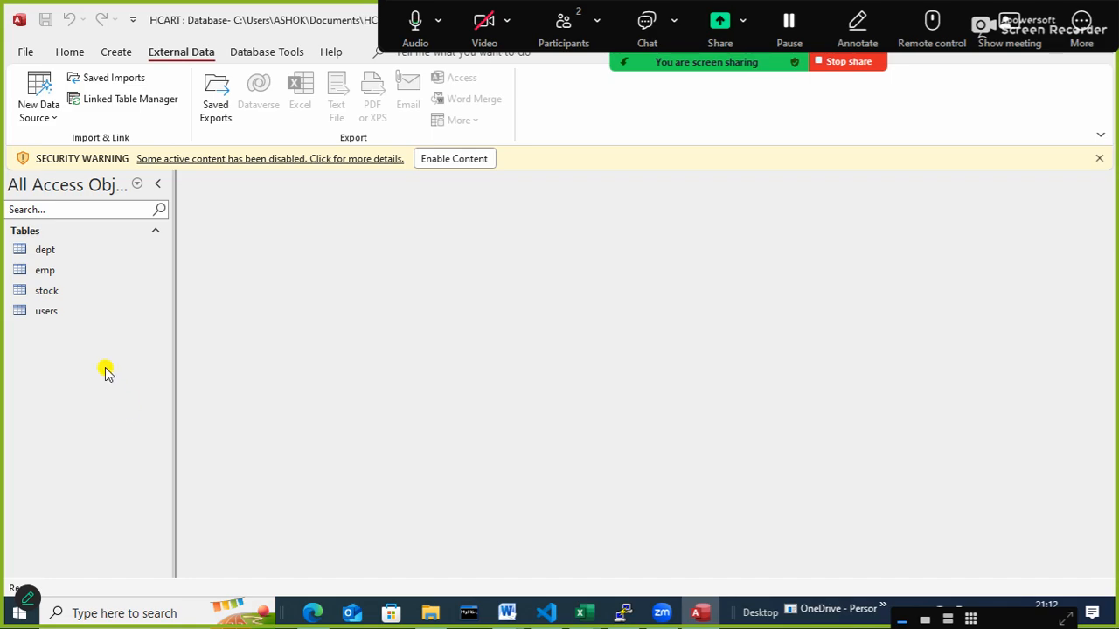
pyautogui.click(58, 313)
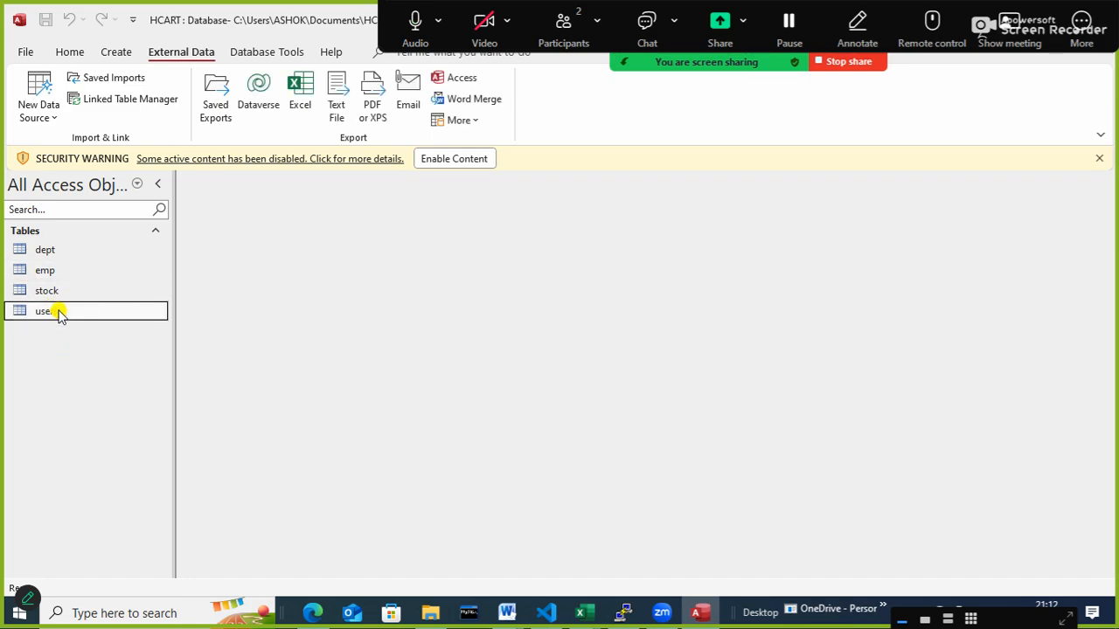
pyautogui.click(457, 160)
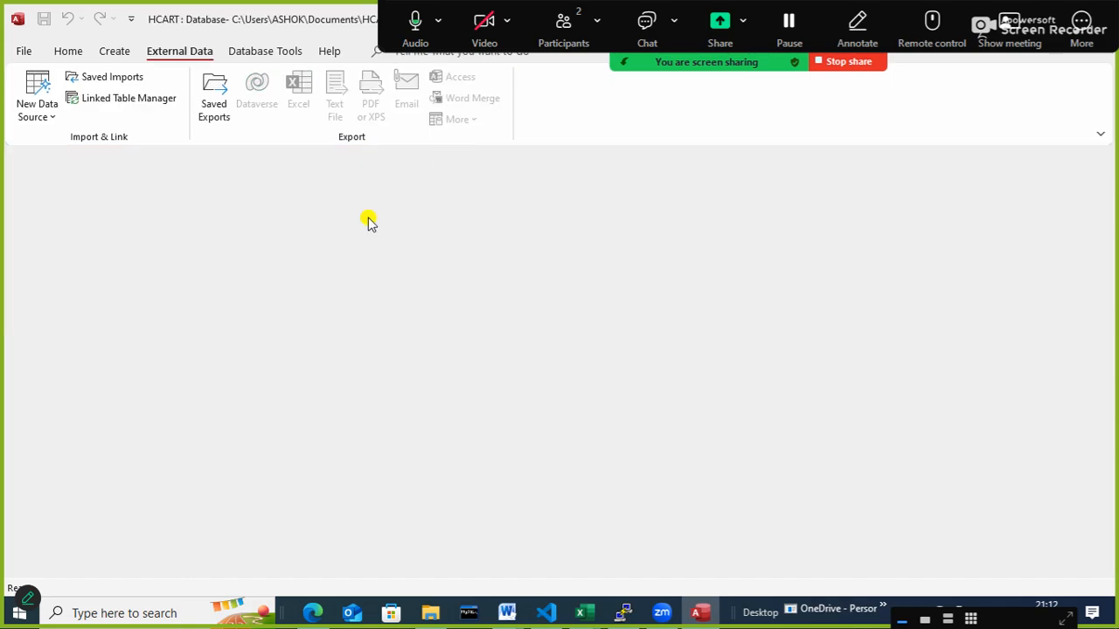
# - Open the users, stock, dept and emp tables to examine their fields and records
pyautogui.click(38, 291)
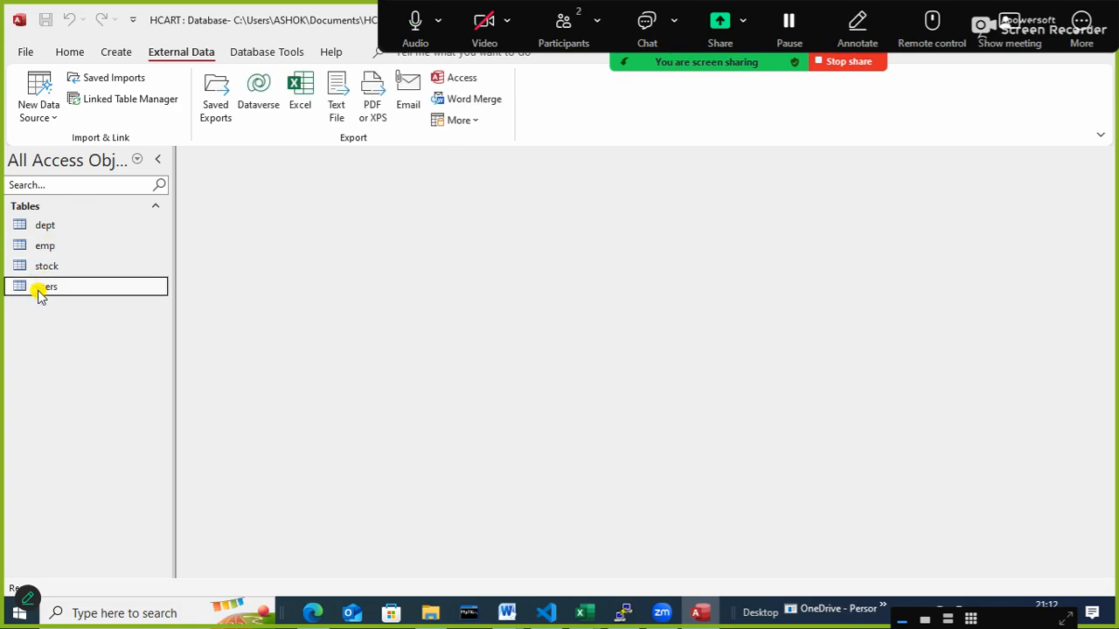
pyautogui.doubleClick(41, 286)
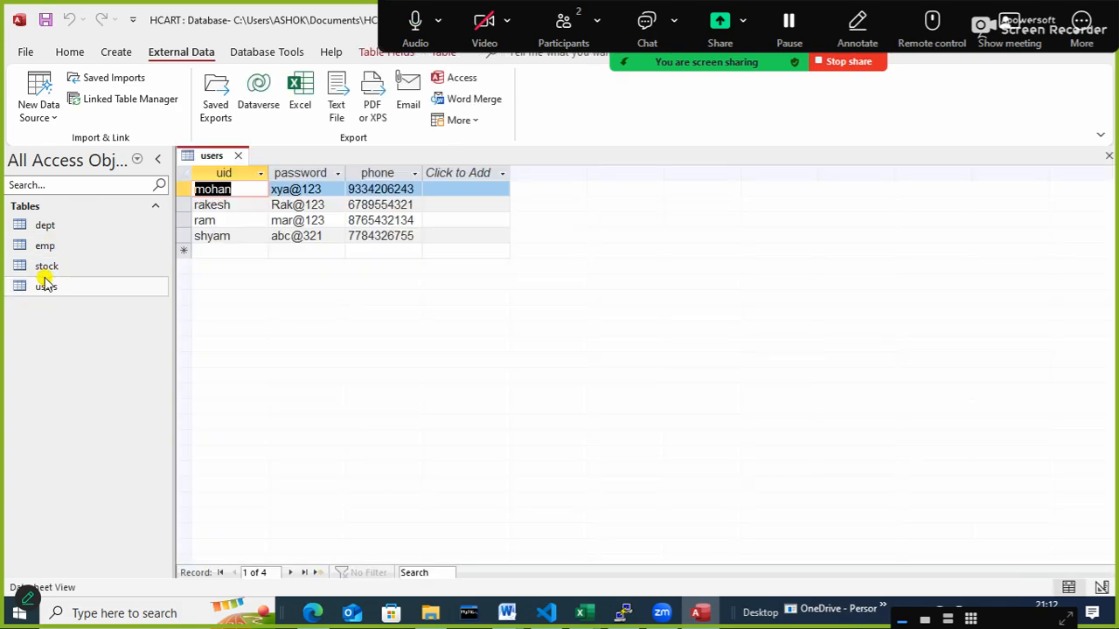
pyautogui.doubleClick(47, 267)
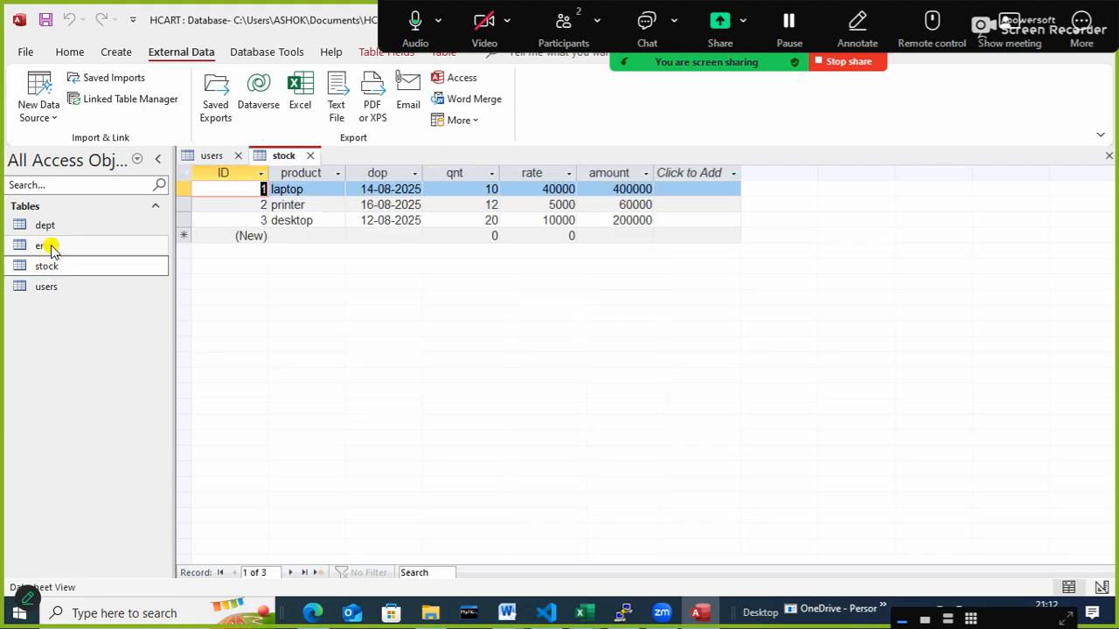
pyautogui.click(49, 247)
pyautogui.press('Up')
pyautogui.press('Return')
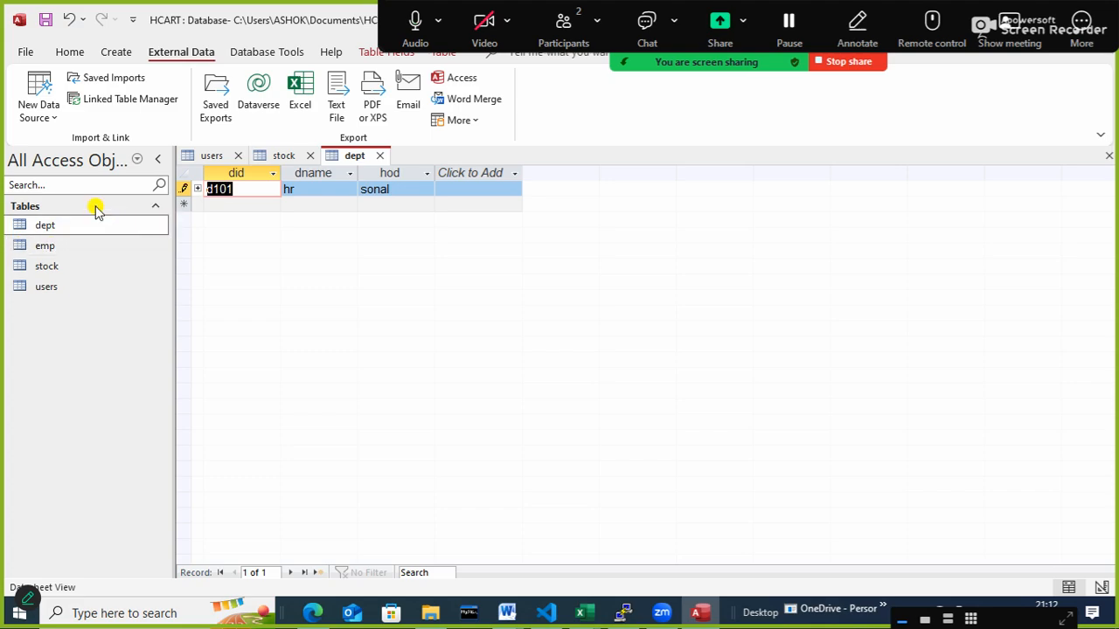
pyautogui.click(59, 246)
pyautogui.doubleClick(60, 245)
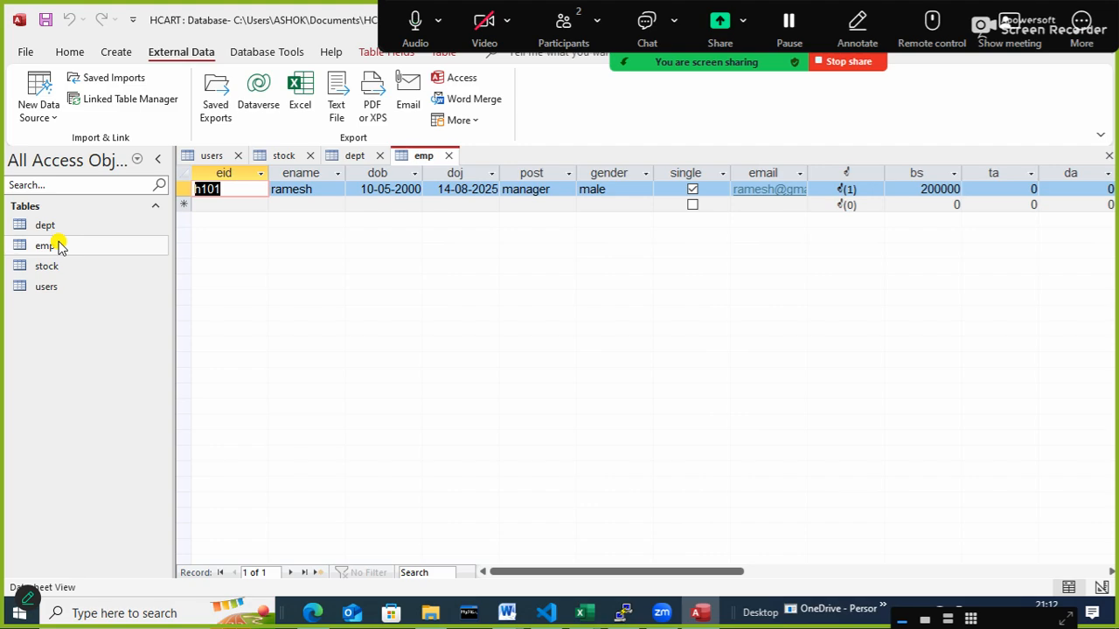
# - Try to create a blank database named hubnet, declining to close the open table with its unsaved record
pyautogui.click(26, 55)
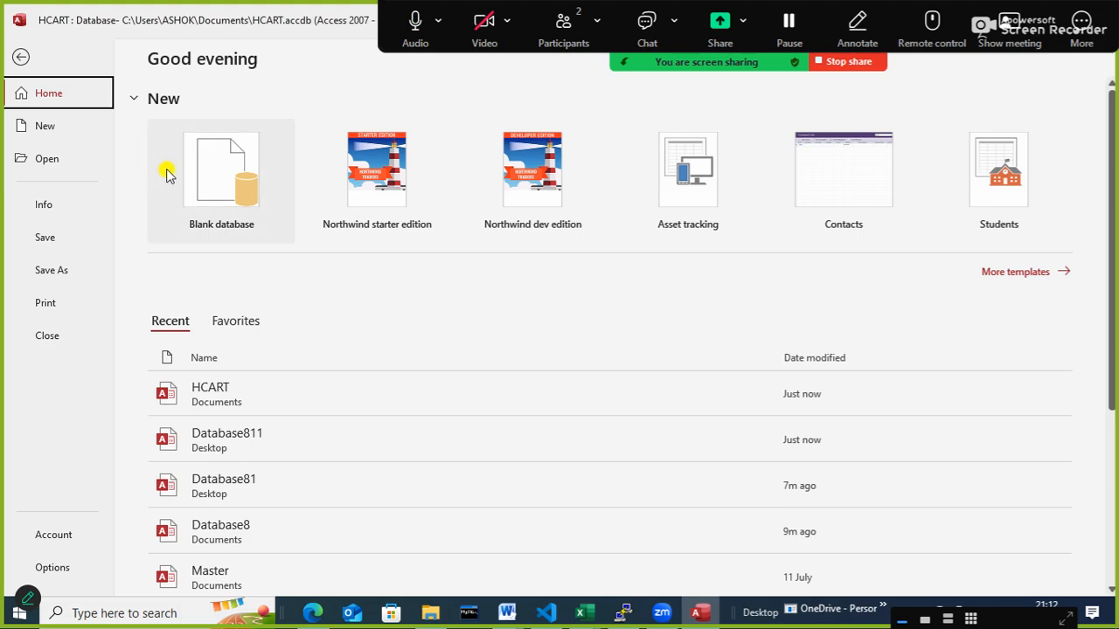
pyautogui.click(208, 167)
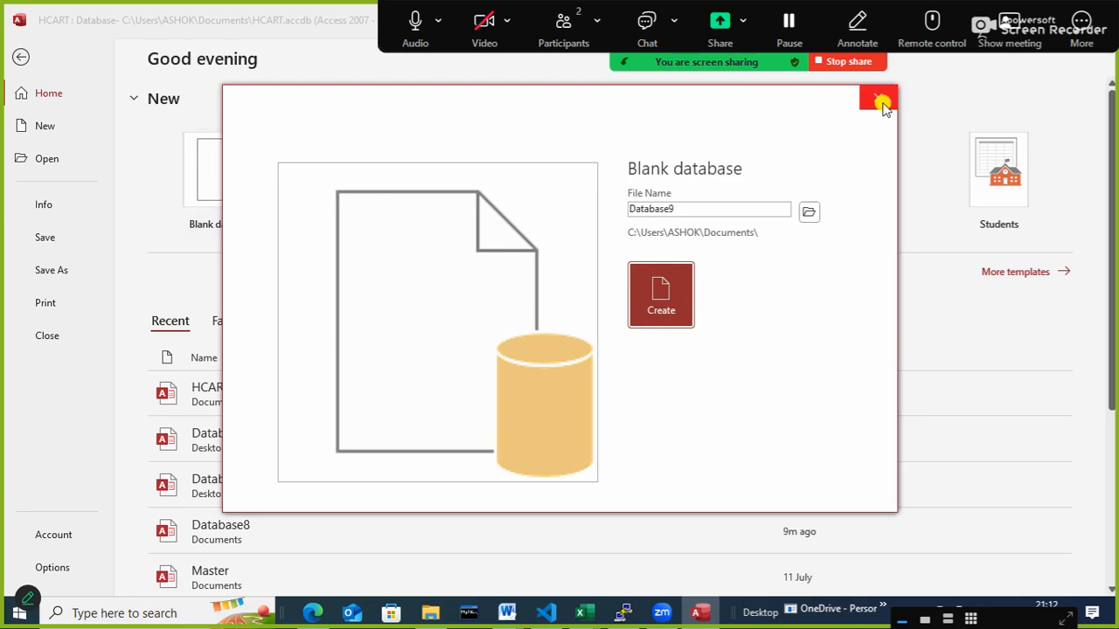
pyautogui.click(879, 99)
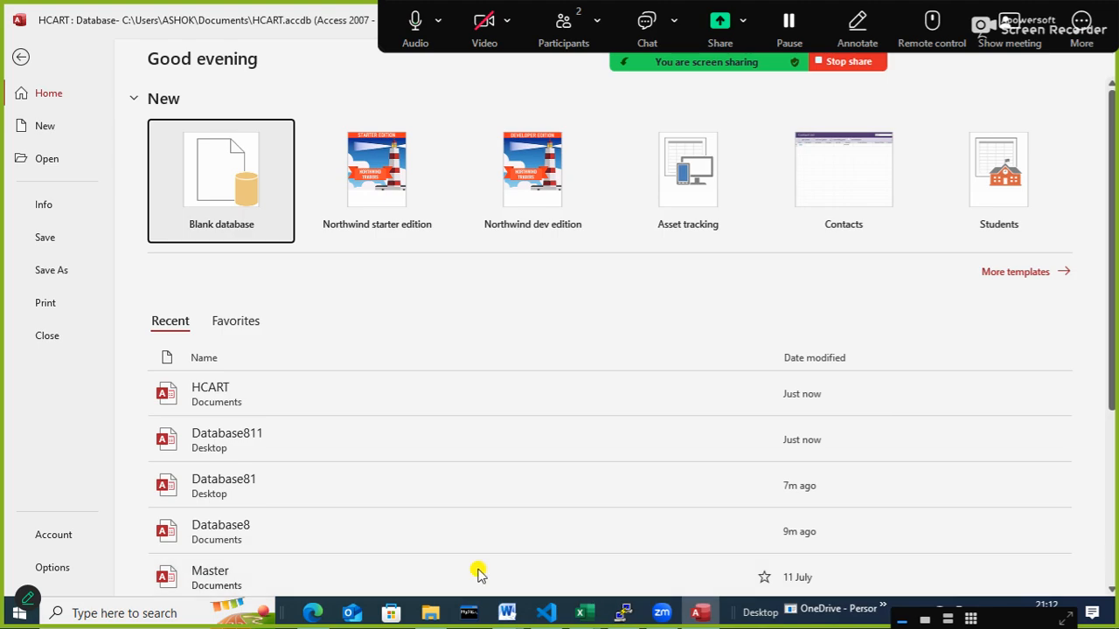
pyautogui.click(196, 180)
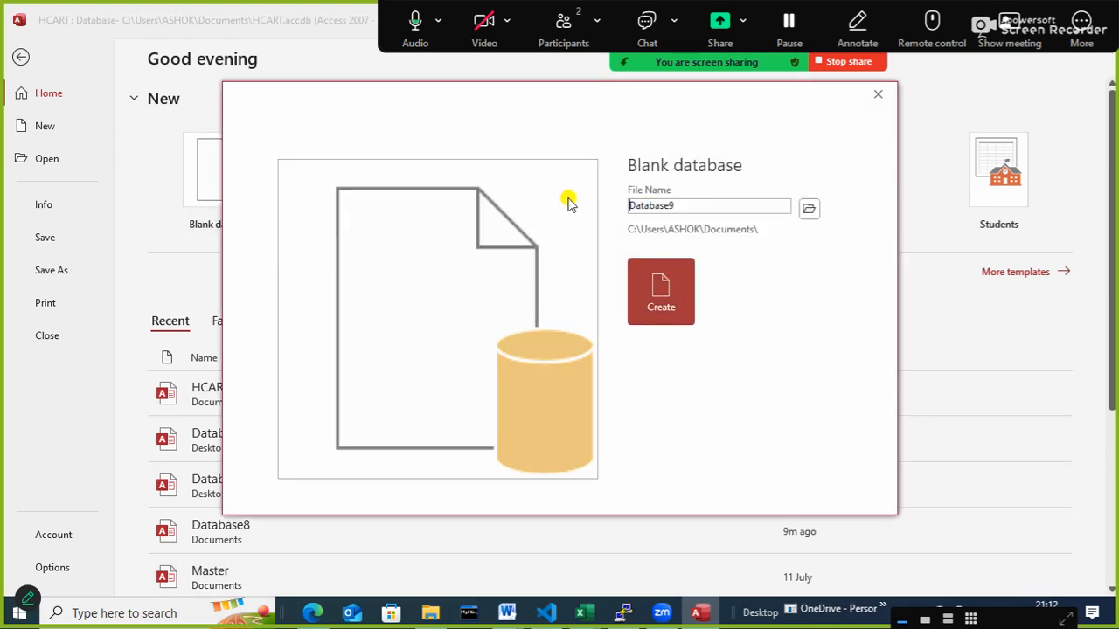
pyautogui.write('hubnet')
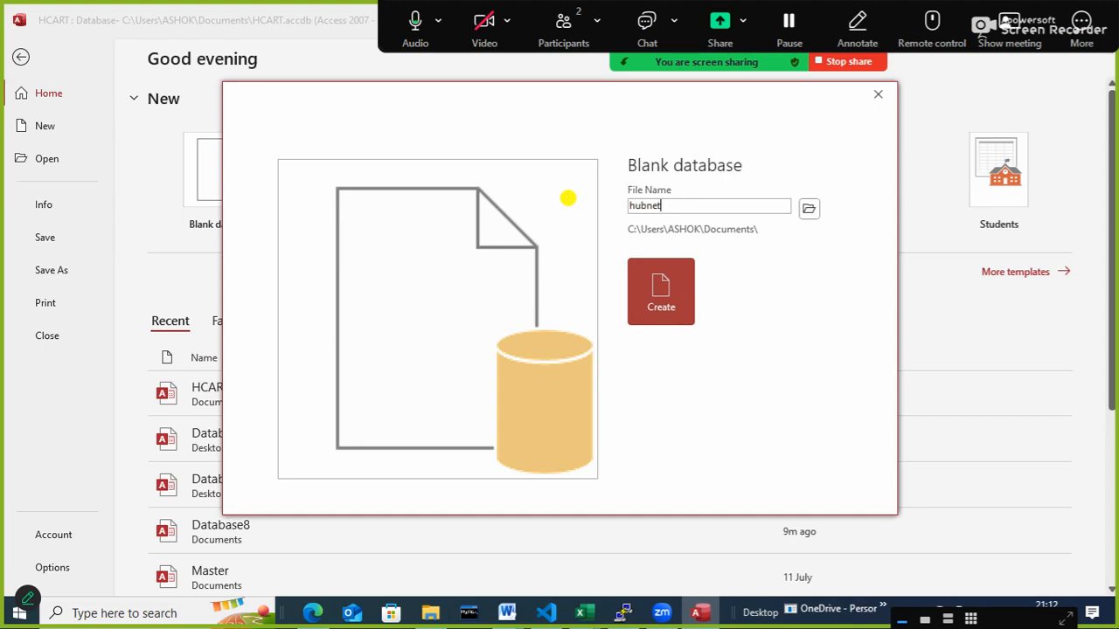
pyautogui.click(647, 293)
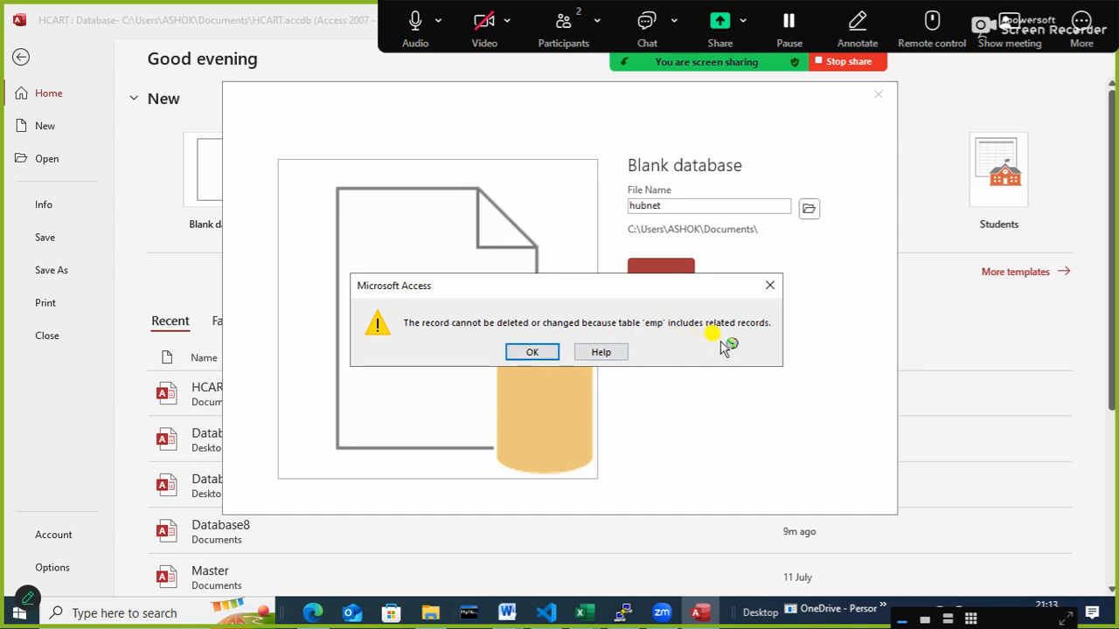
pyautogui.click(770, 285)
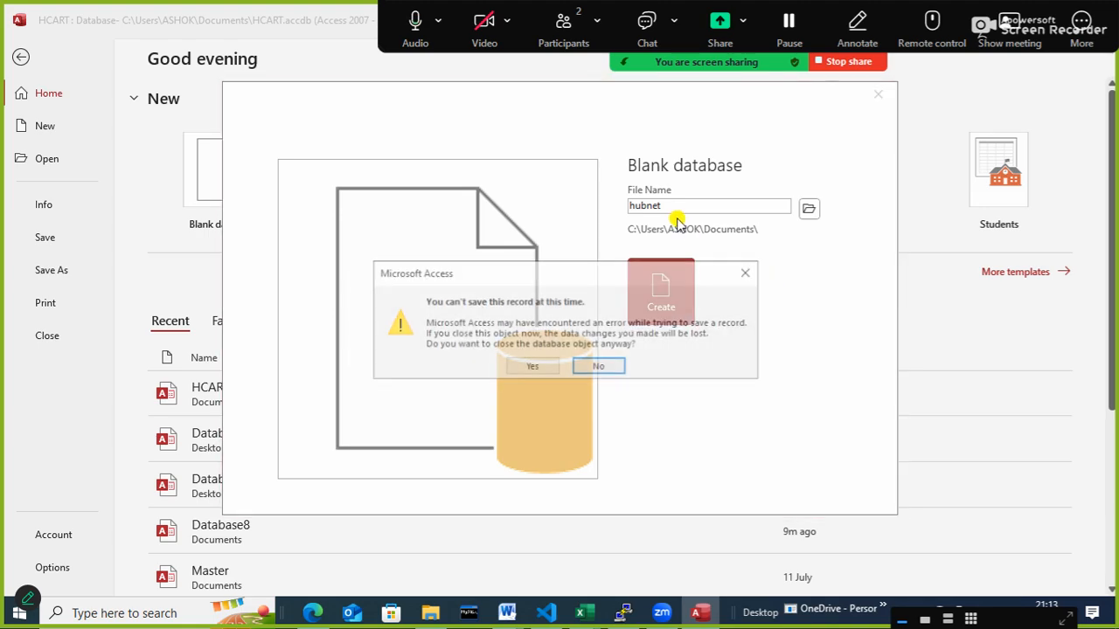
pyautogui.click(599, 371)
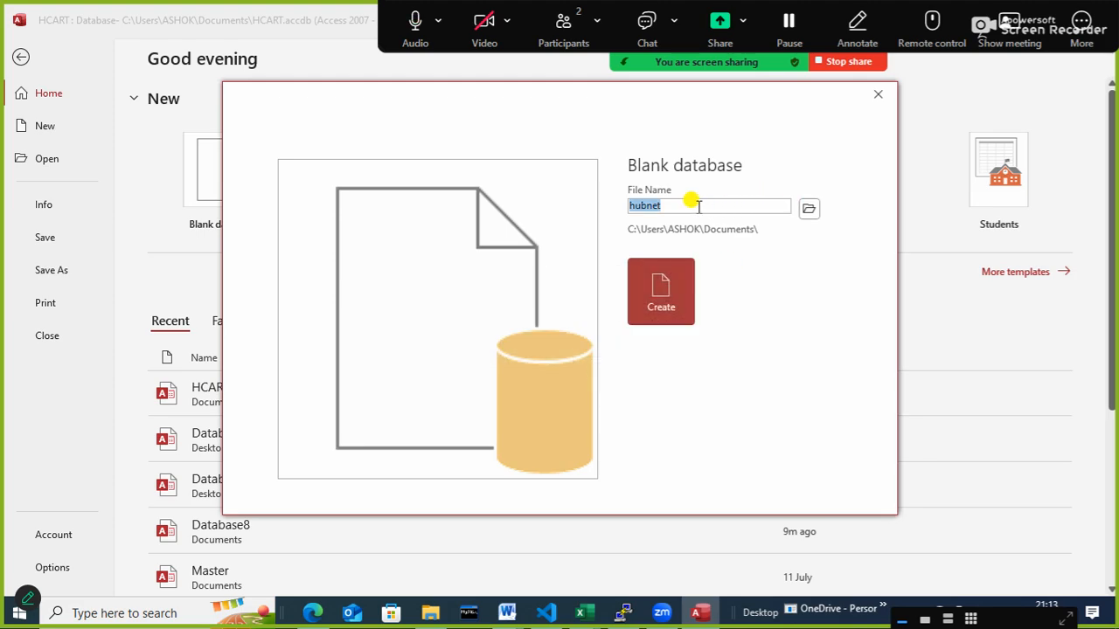
# - Create the blank database under the file name hubnetedu, discarding the unsaved record changes in the open table
pyautogui.write('hubnet')
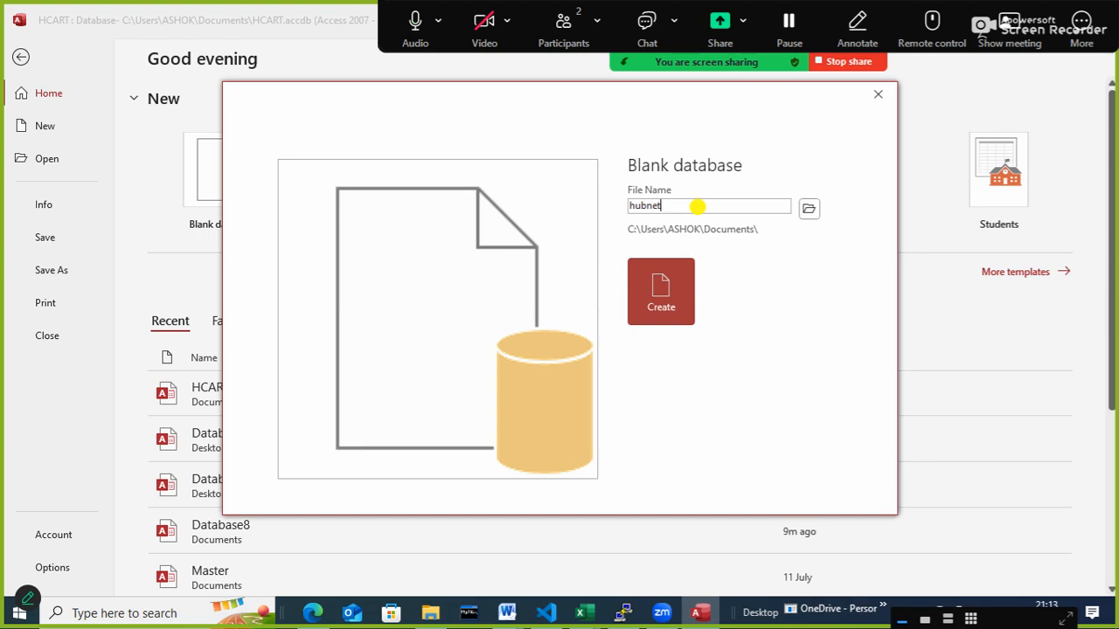
pyautogui.write('edu')
pyautogui.click(671, 295)
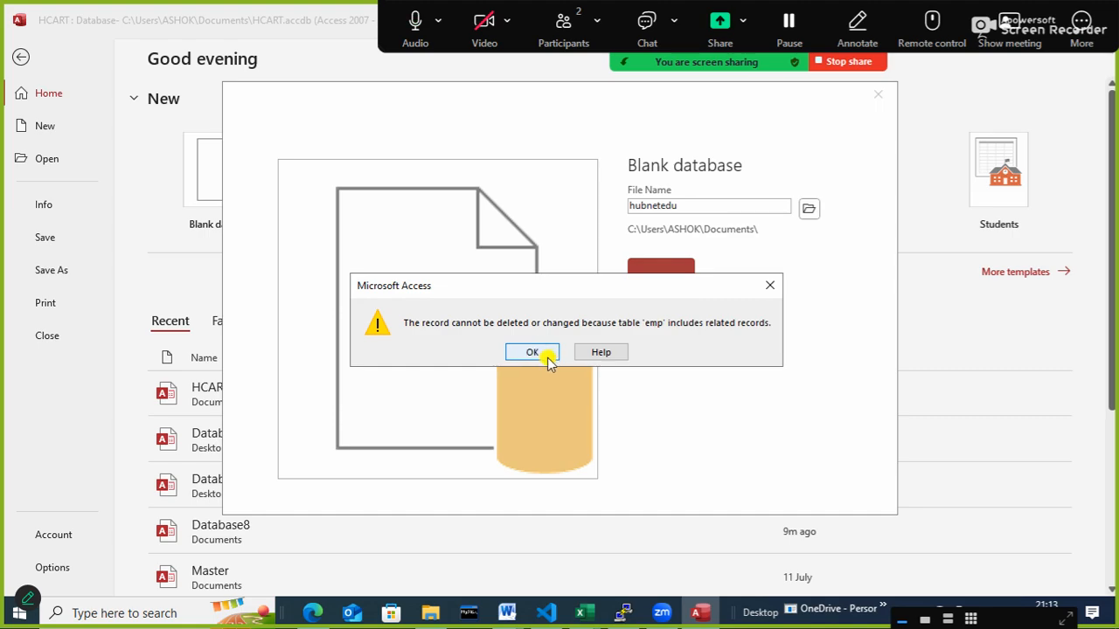
pyautogui.click(548, 358)
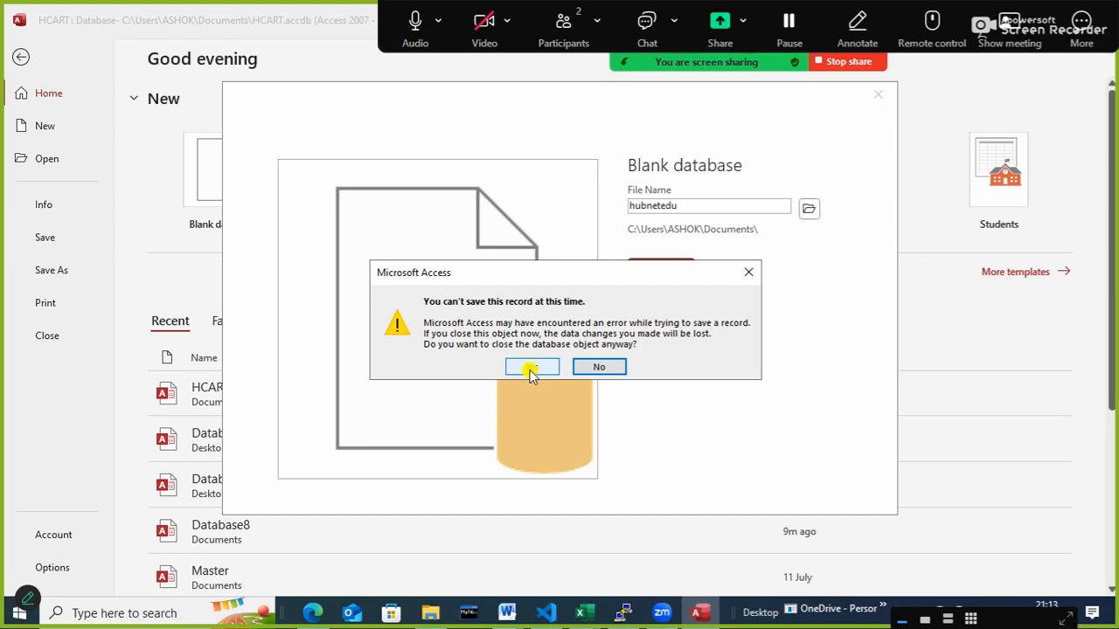
pyautogui.click(530, 368)
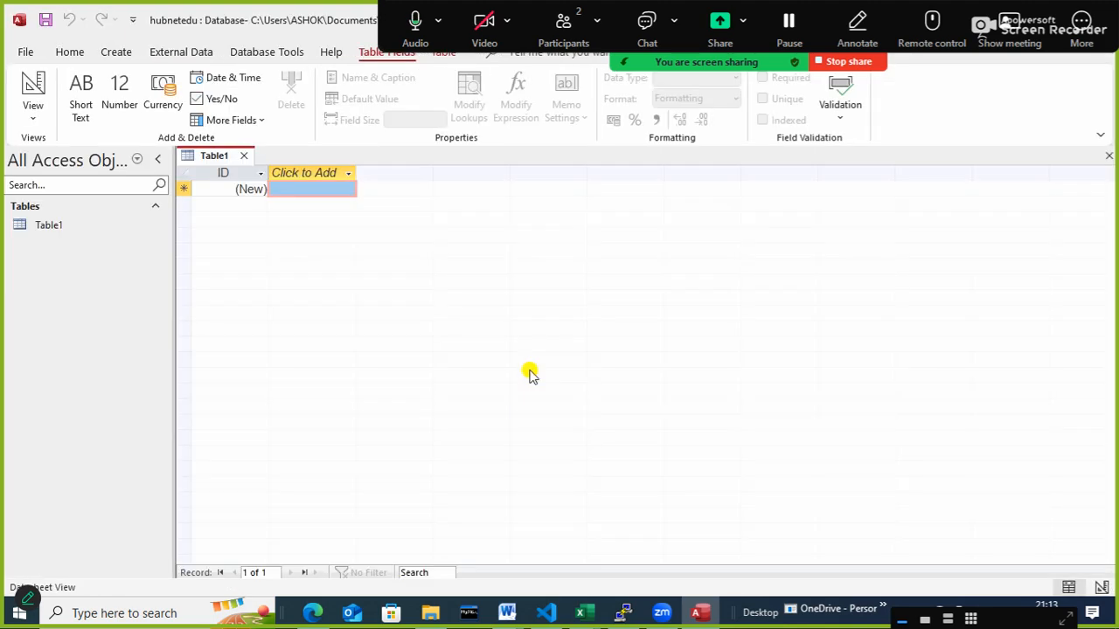
# - Close the empty default table and start a new table in Design view
pyautogui.click(245, 159)
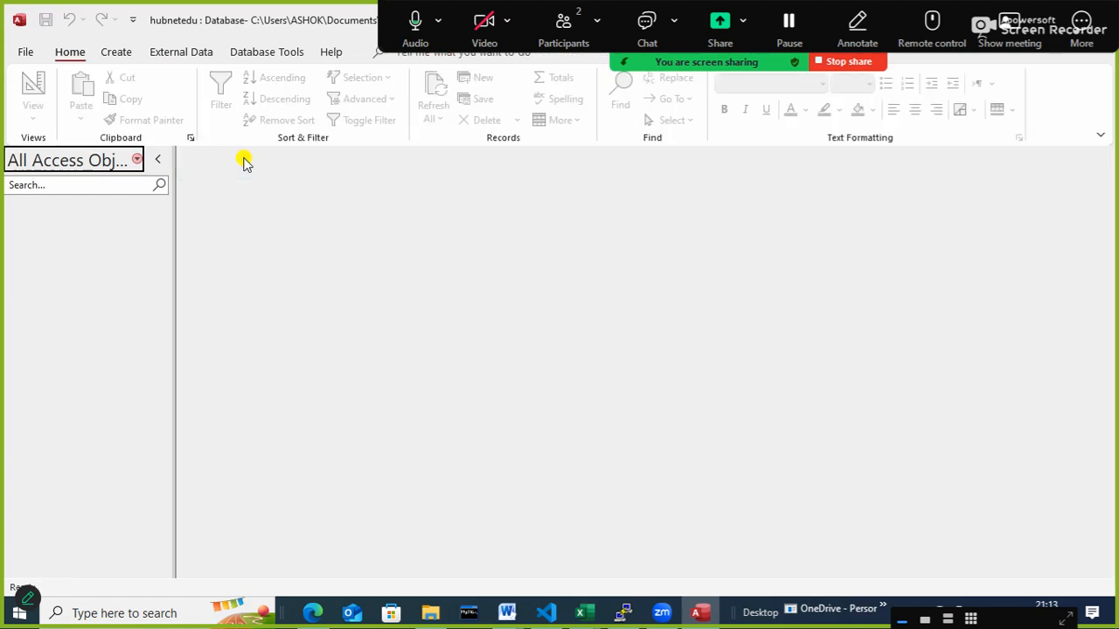
pyautogui.click(106, 55)
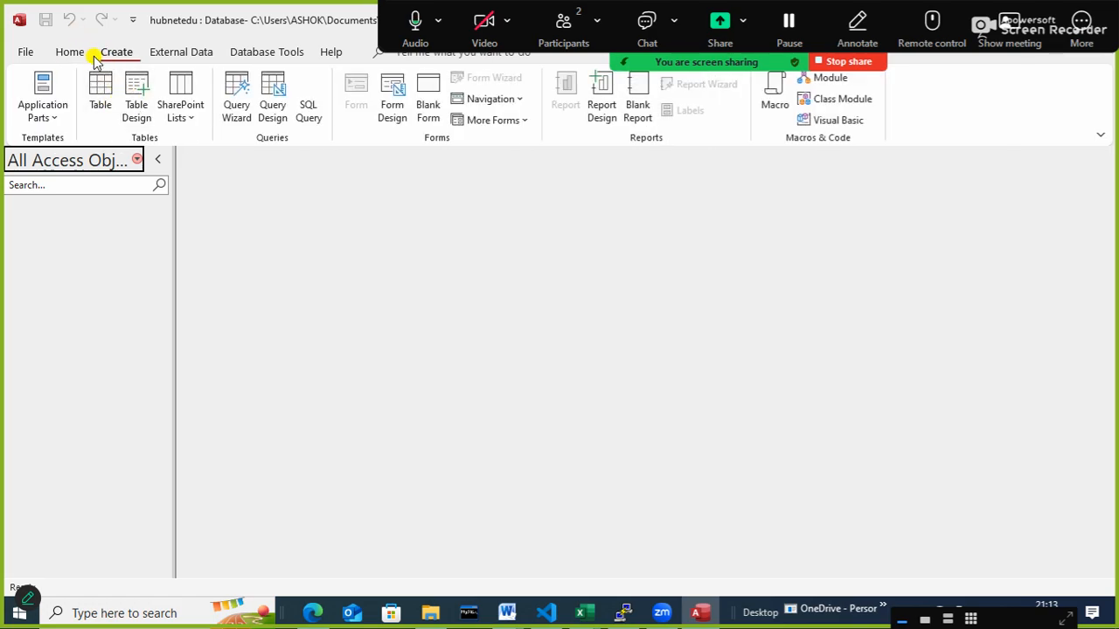
pyautogui.click(136, 102)
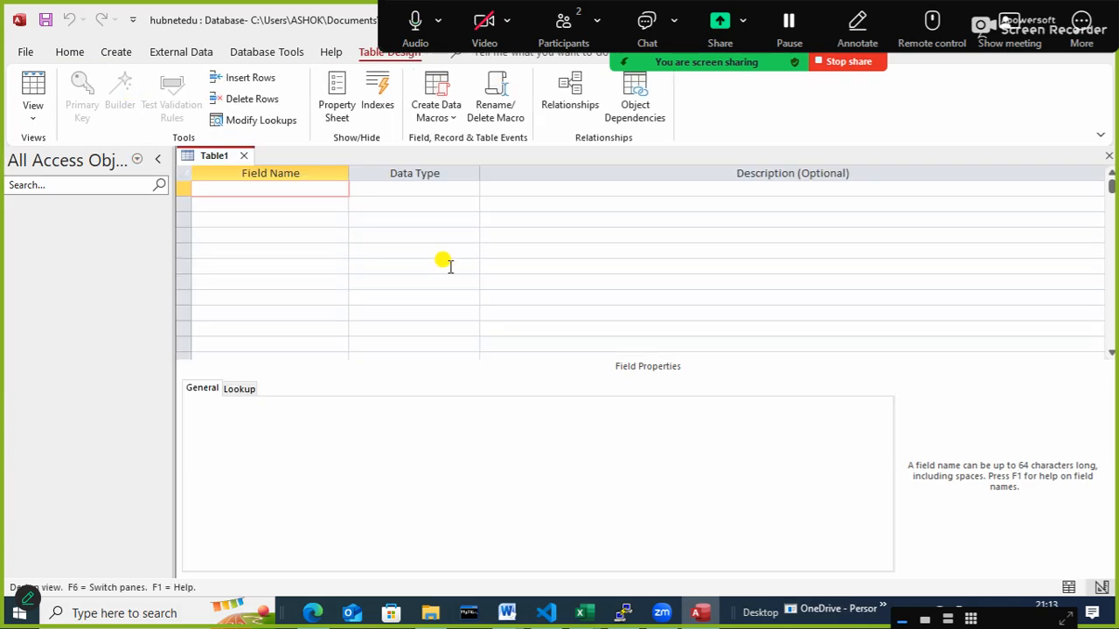
# - Add a first field named cid with the Short Text data type
pyautogui.write('couse')
pyautogui.press('BackSpace')
pyautogui.press('BackSpace')
pyautogui.press('BackSpace')
pyautogui.press('BackSpace')
pyautogui.press('BackSpace')
pyautogui.write('cid')
pyautogui.press('Tab')
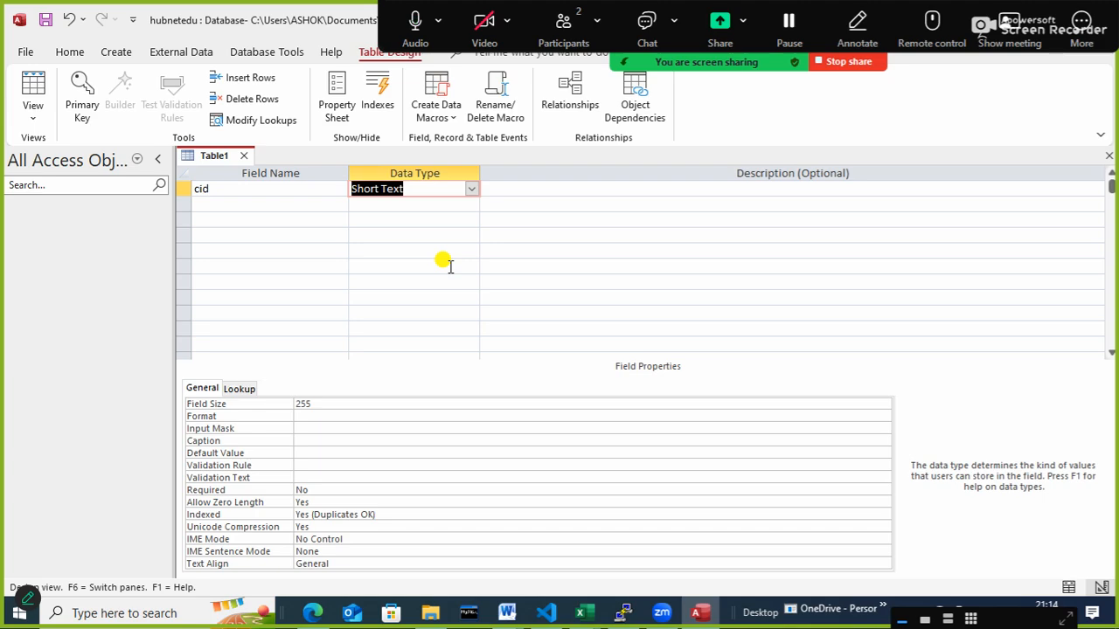
pyautogui.press('Tab')
# - Add the fields cname and cduration below cid, both with the Short Text data type
pyautogui.press('Tab')
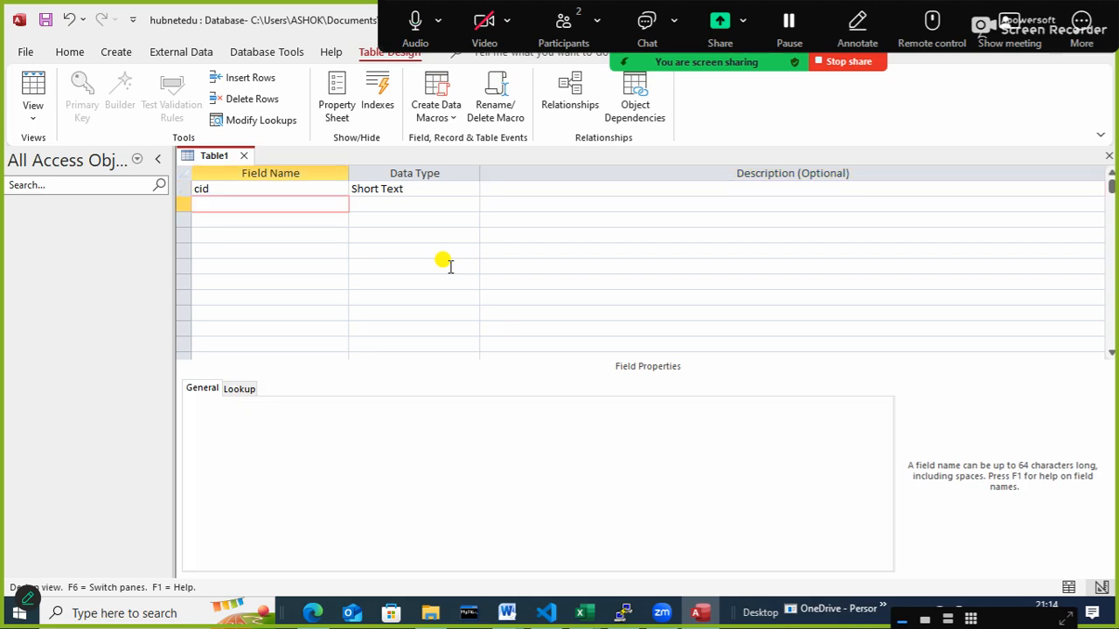
pyautogui.write('cname')
pyautogui.press('Tab')
pyautogui.press('Tab')
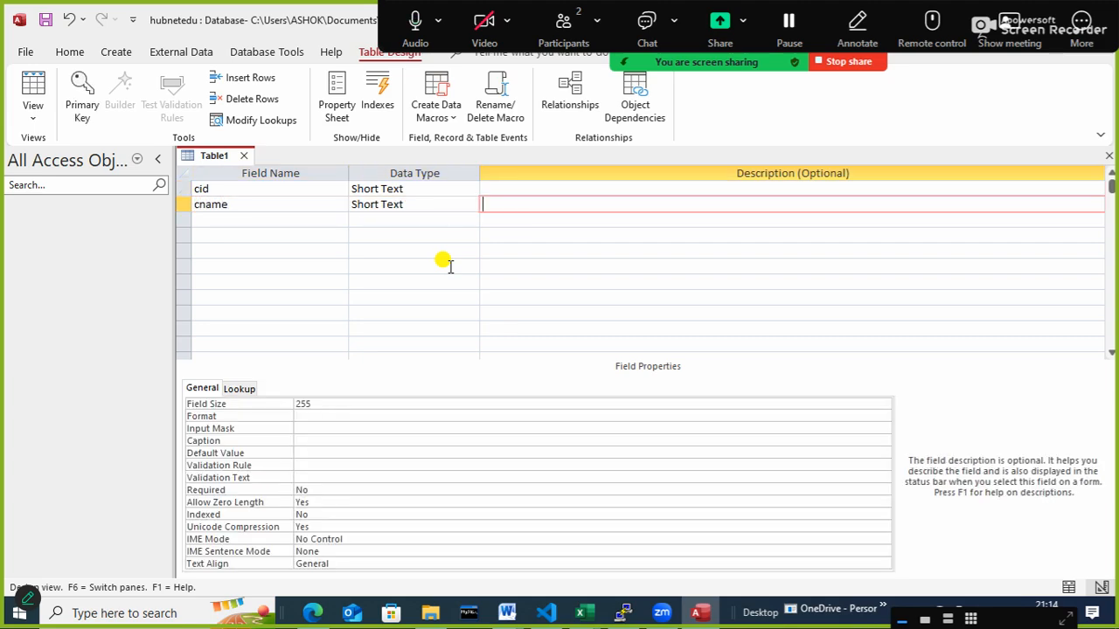
pyautogui.press('Tab')
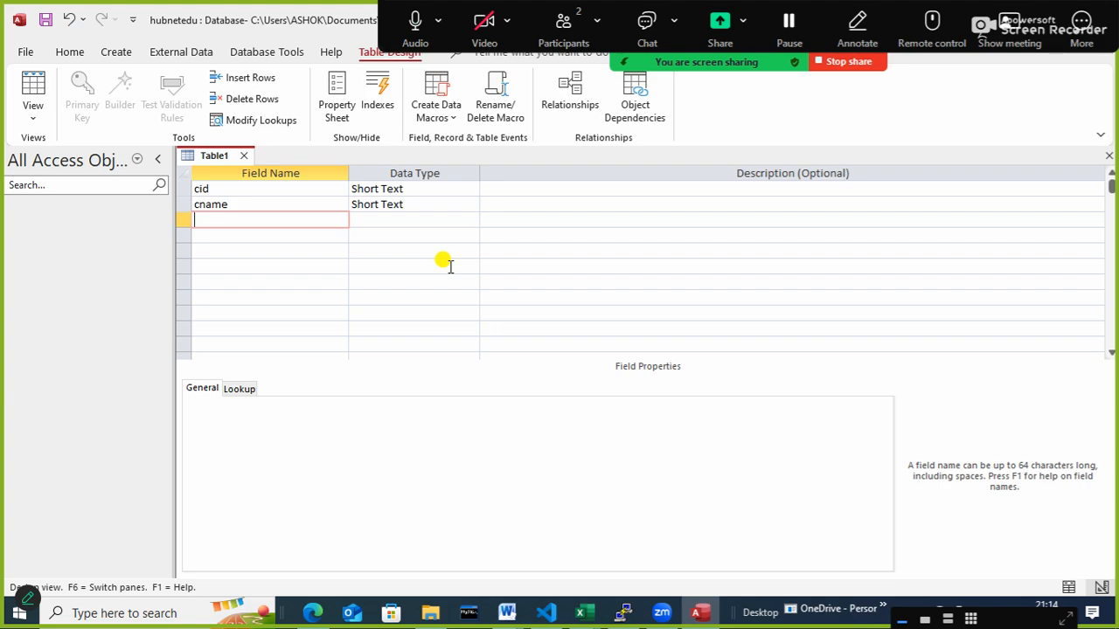
pyautogui.write('cduration')
pyautogui.press('Tab')
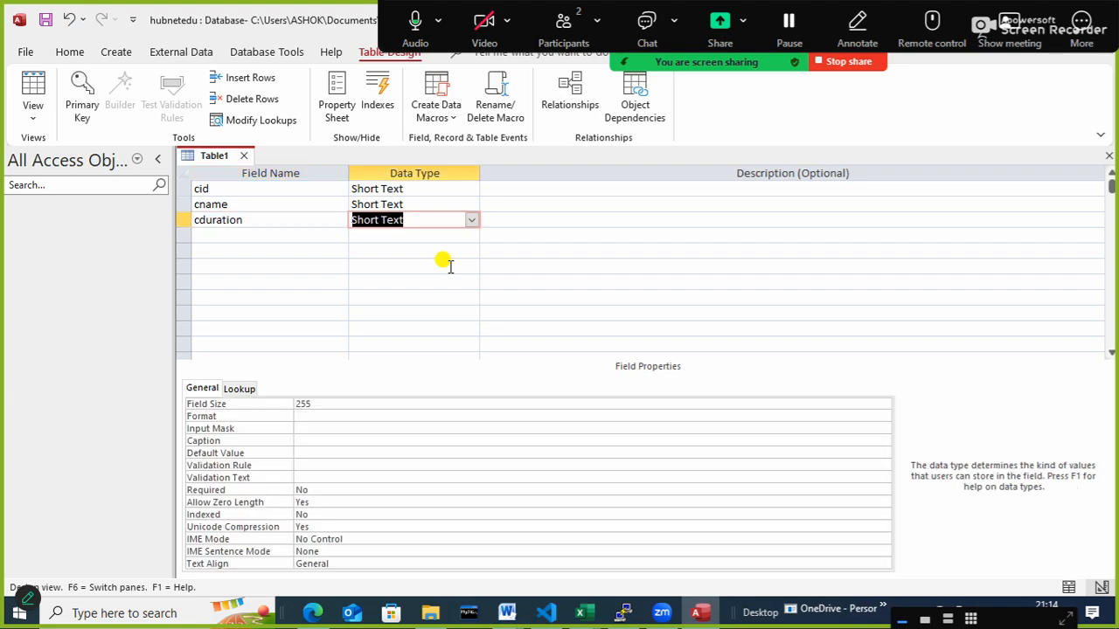
pyautogui.press('Tab')
pyautogui.press('Tab')
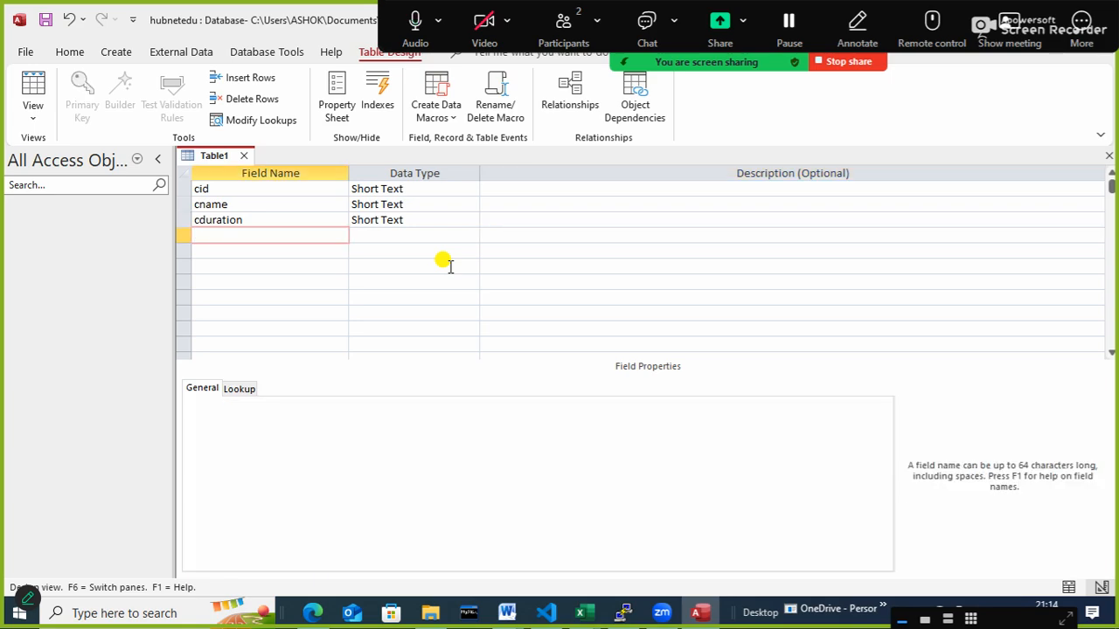
# - Add a field named cfee with the Number data type below cduration
pyautogui.write('cfee')
pyautogui.press('Tab')
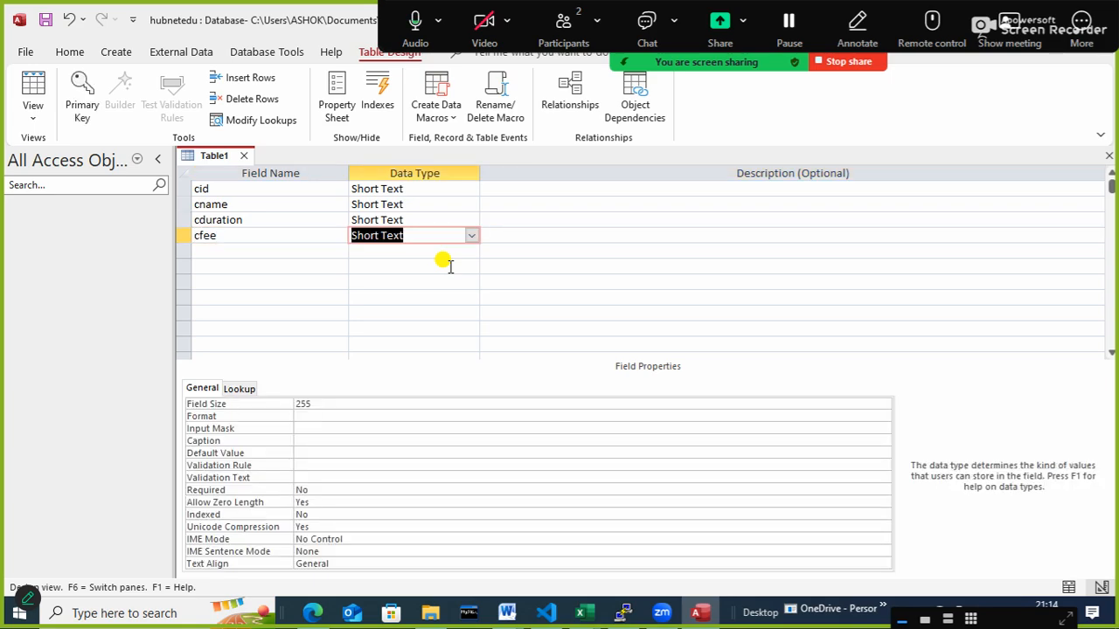
pyautogui.write('Number')
pyautogui.press('Tab')
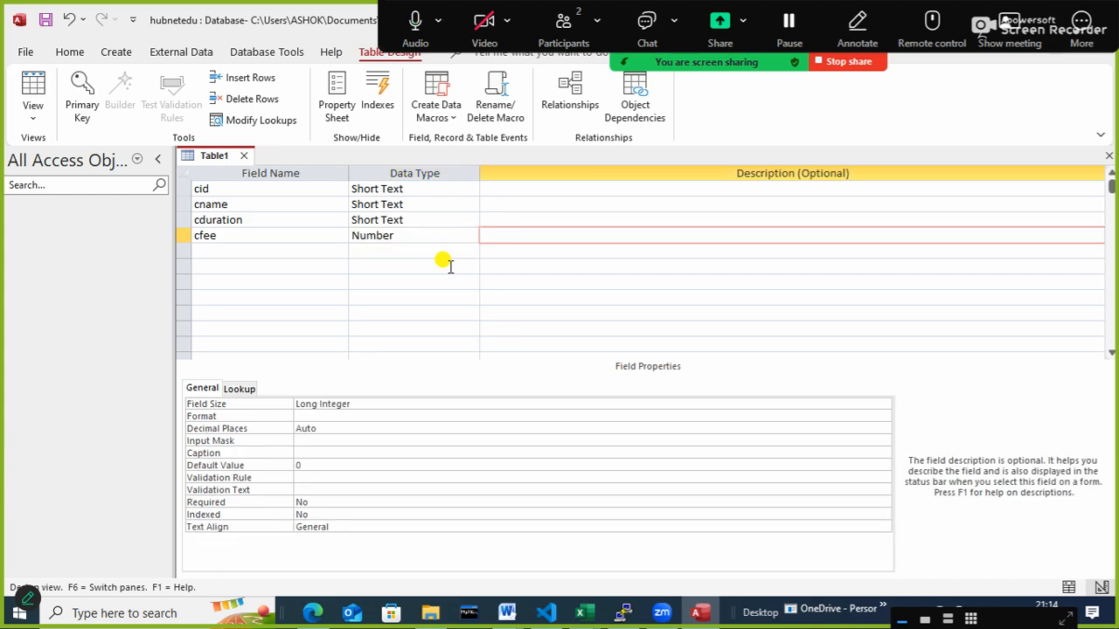
pyautogui.press('Tab')
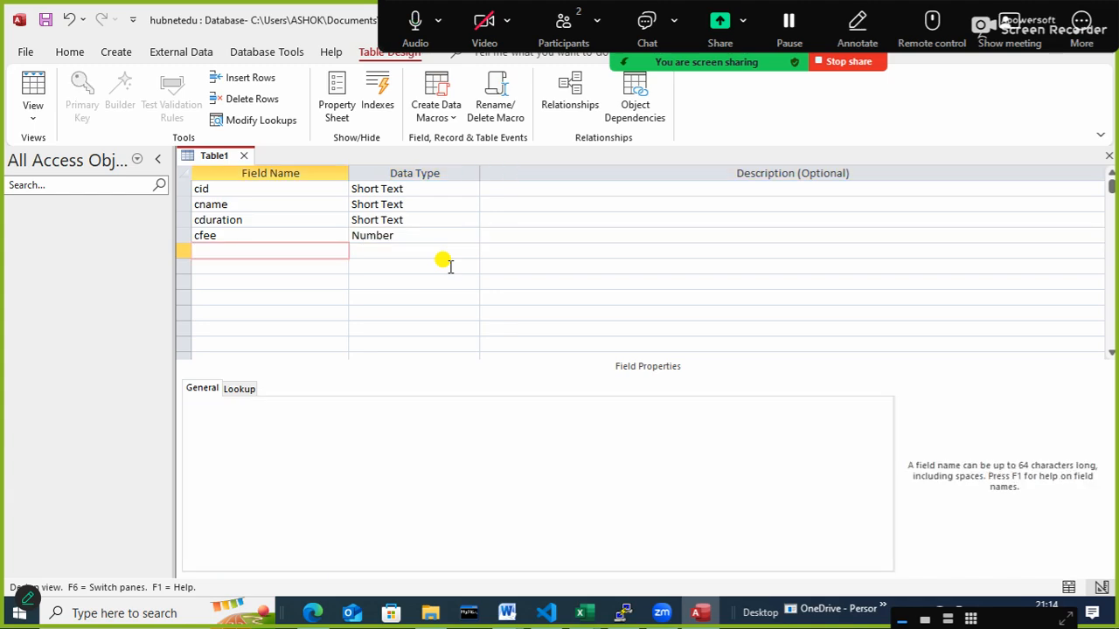
# - Add a field named toc with the Short Text data type below cfee
pyautogui.click(431, 218)
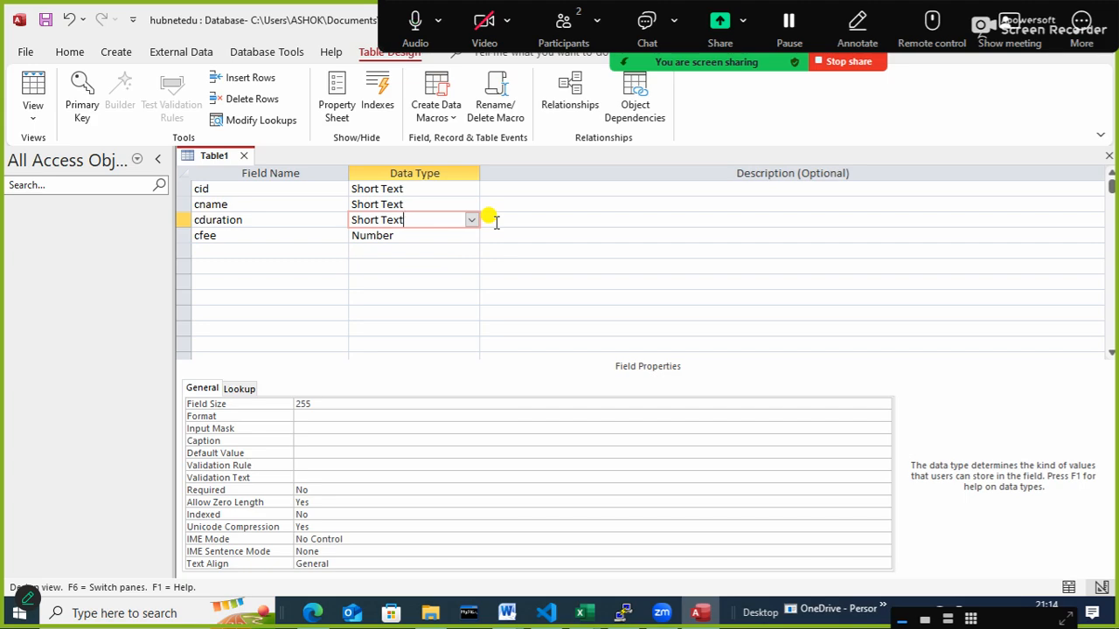
pyautogui.click(256, 251)
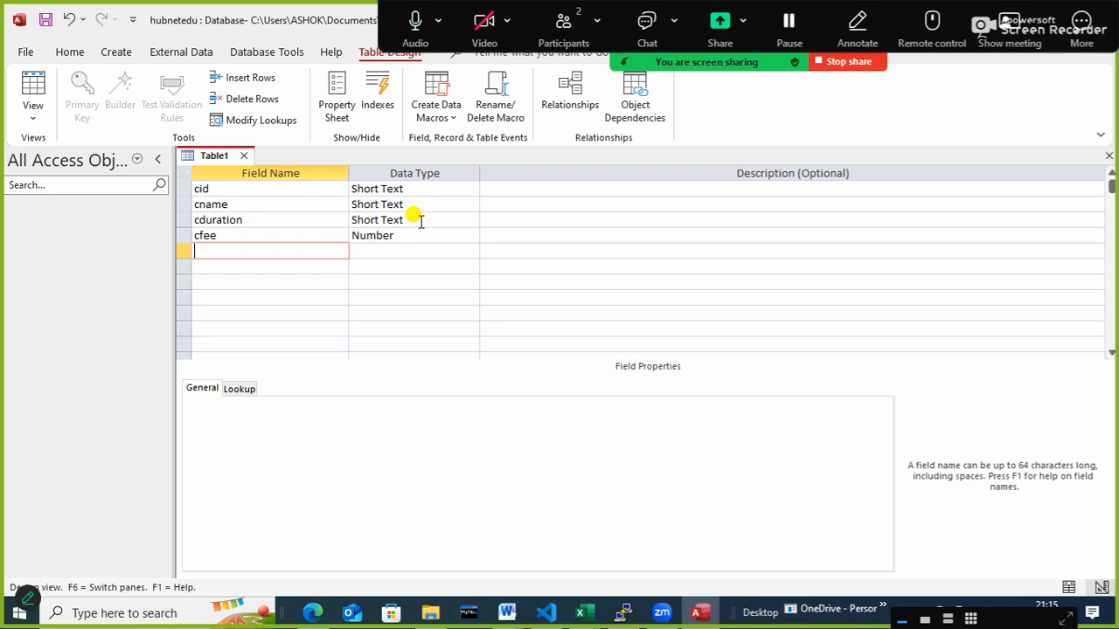
pyautogui.write('a')
pyautogui.press('BackSpace')
pyautogui.write('toc')
pyautogui.press('Tab')
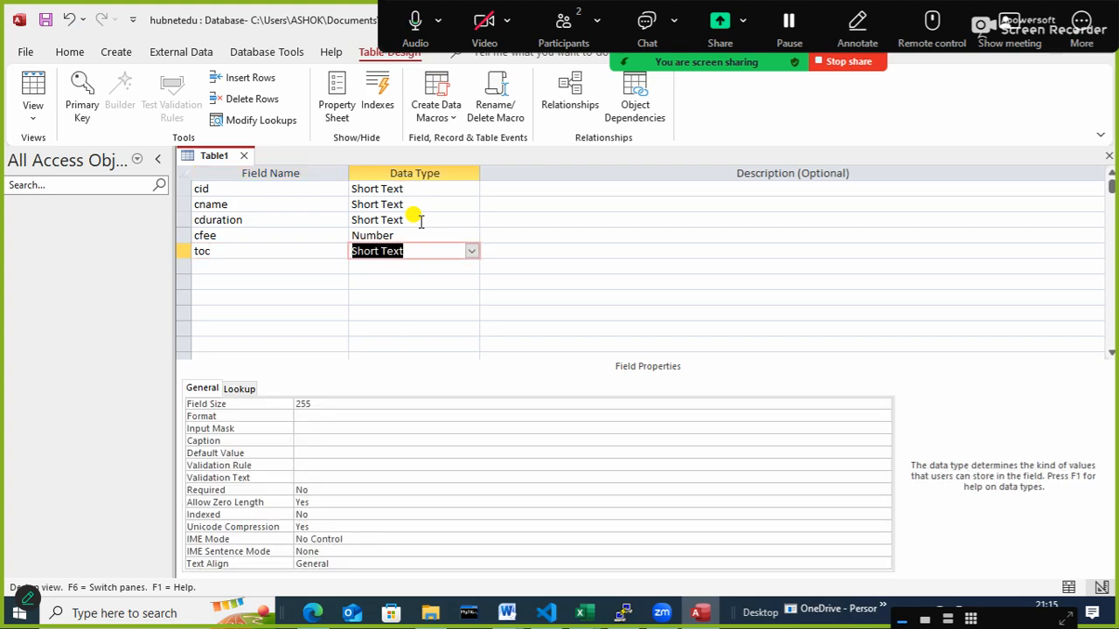
# - Start the Lookup Wizard for the toc field and choose to type in the list values manually
pyautogui.click(471, 253)
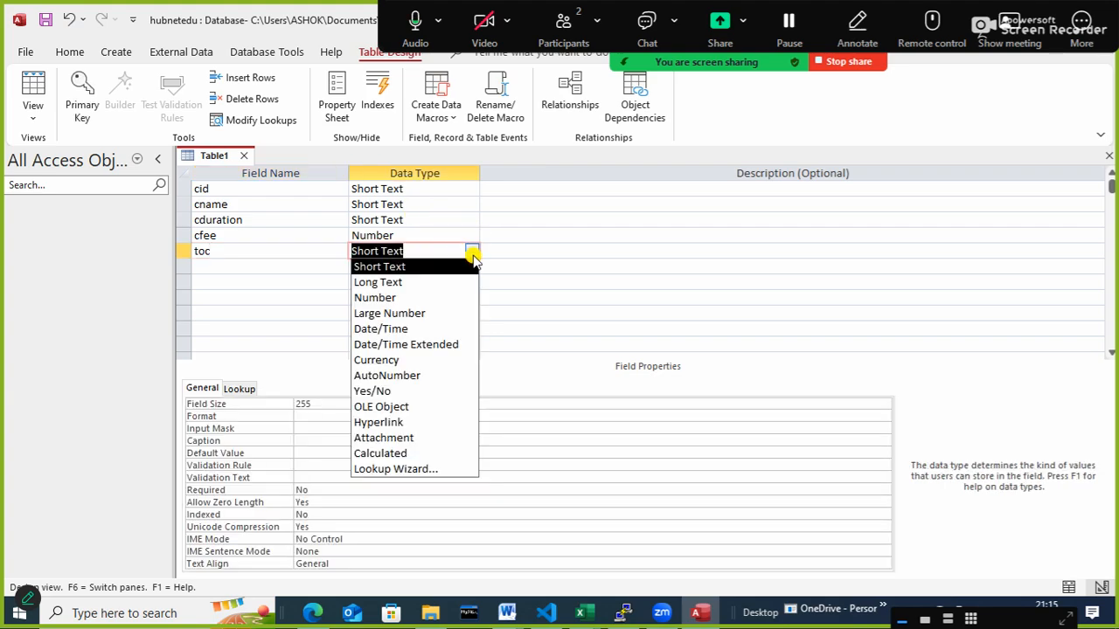
pyautogui.click(445, 472)
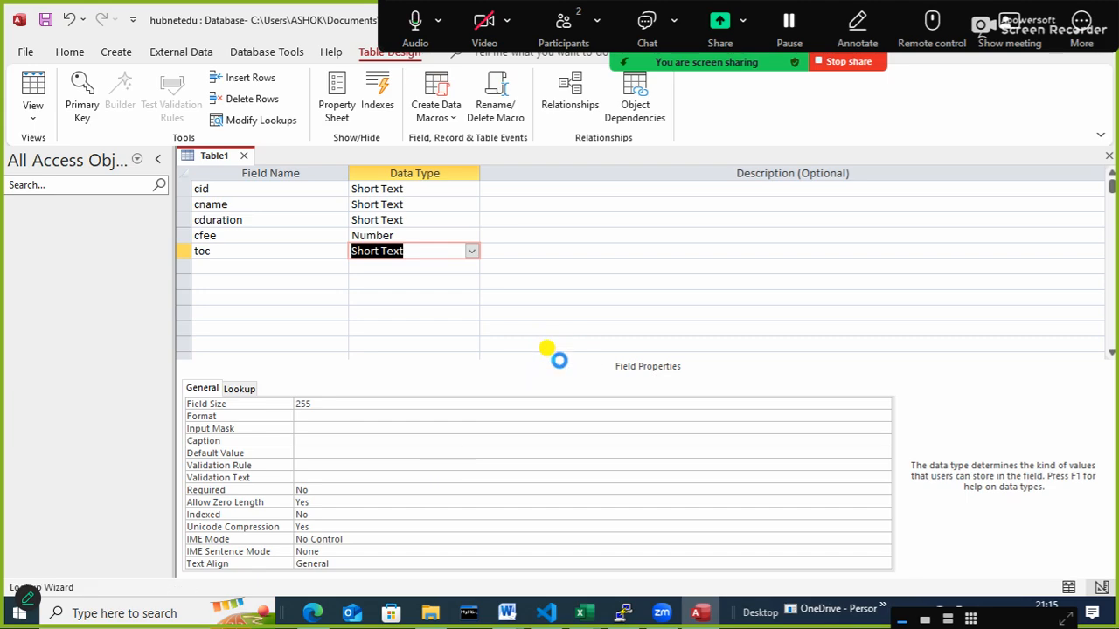
pyautogui.click(545, 221)
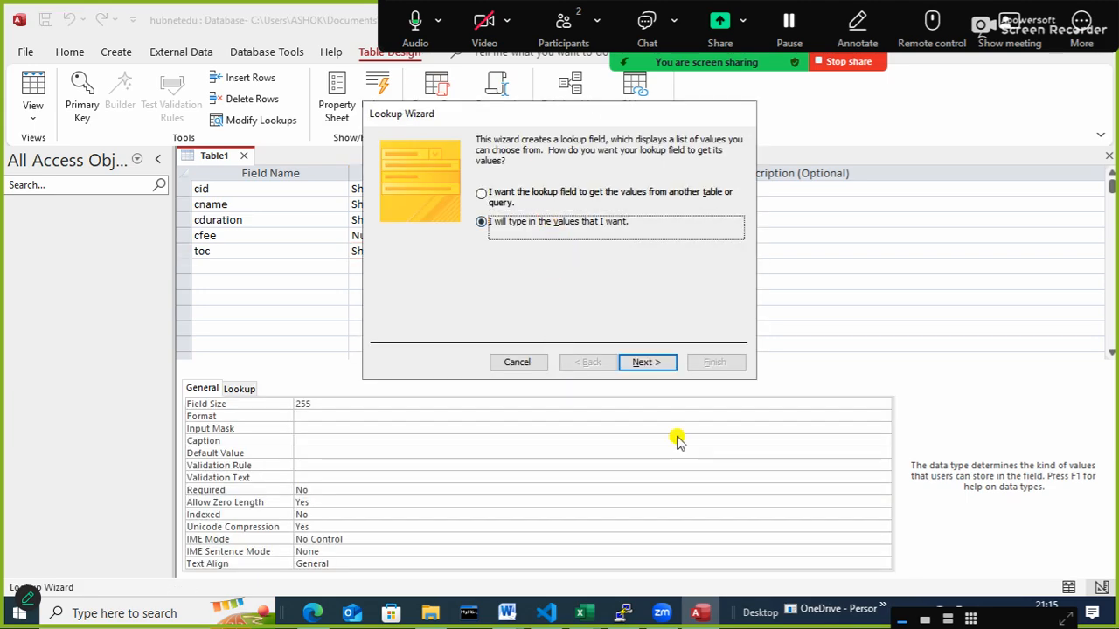
pyautogui.click(642, 362)
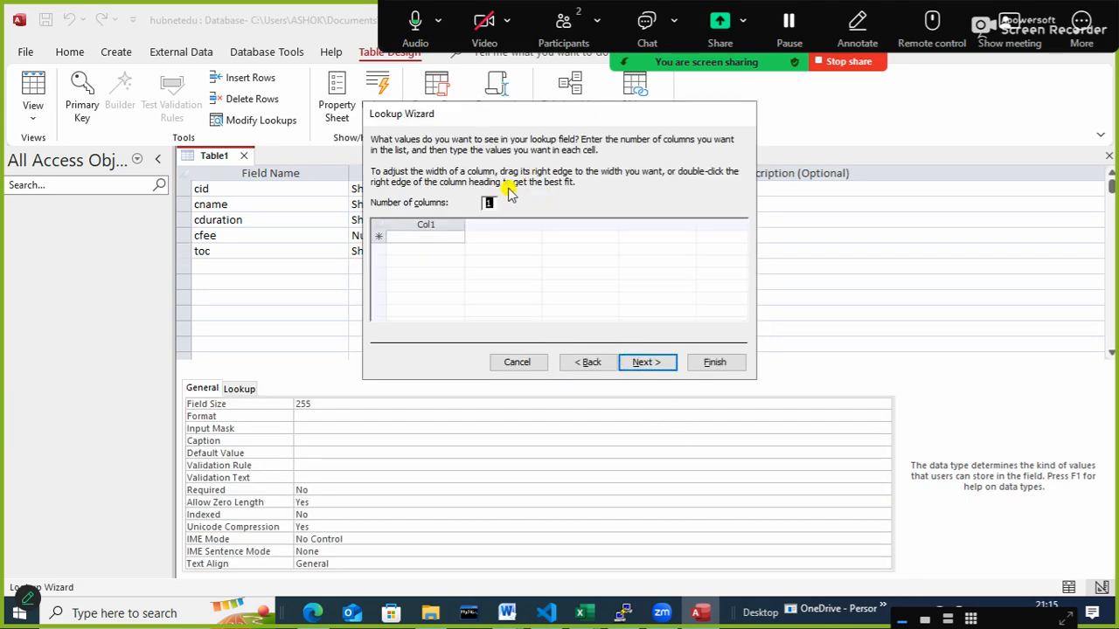
pyautogui.moveTo(504, 118); pyautogui.dragTo(642, 155)
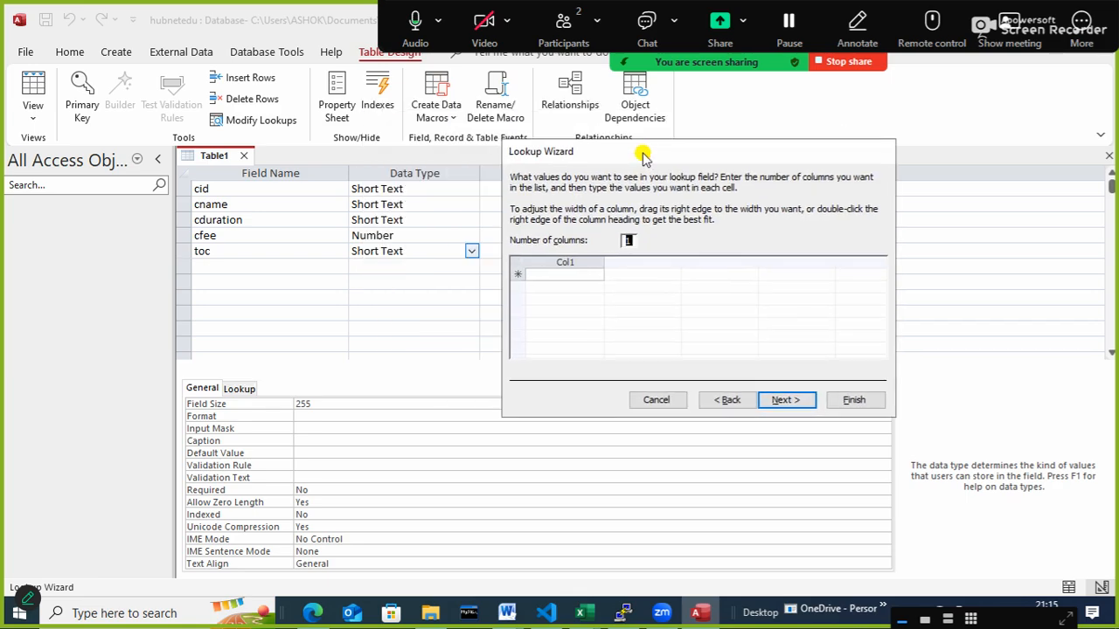
# - Enter basic, desktop support, network and server as the first values of the single-column lookup list
pyautogui.click(546, 276)
pyautogui.write('ba')
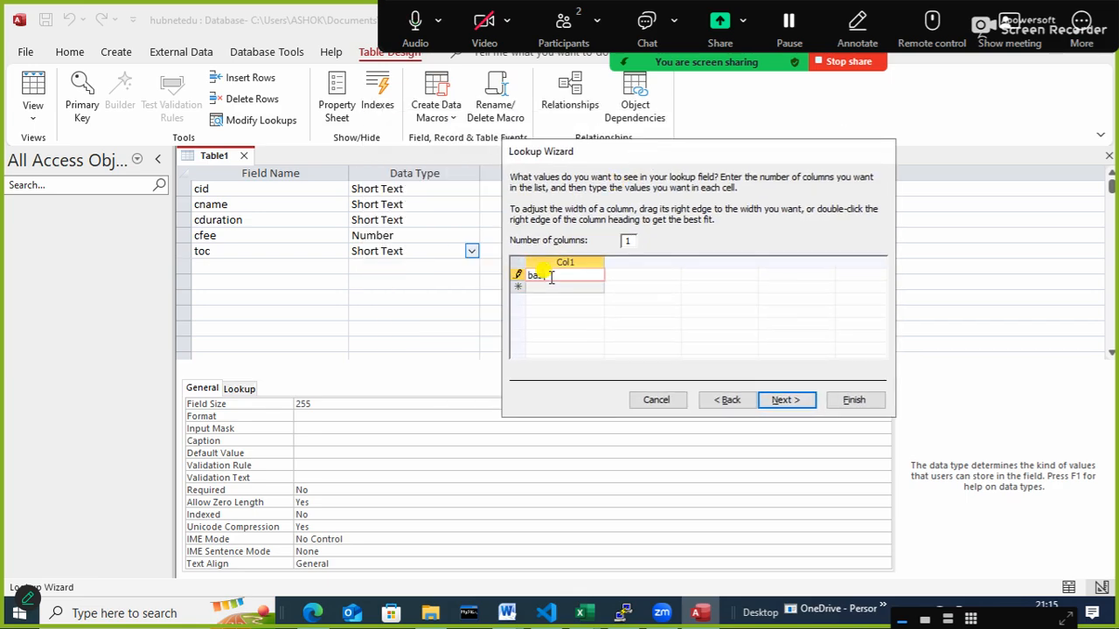
pyautogui.press('Return')
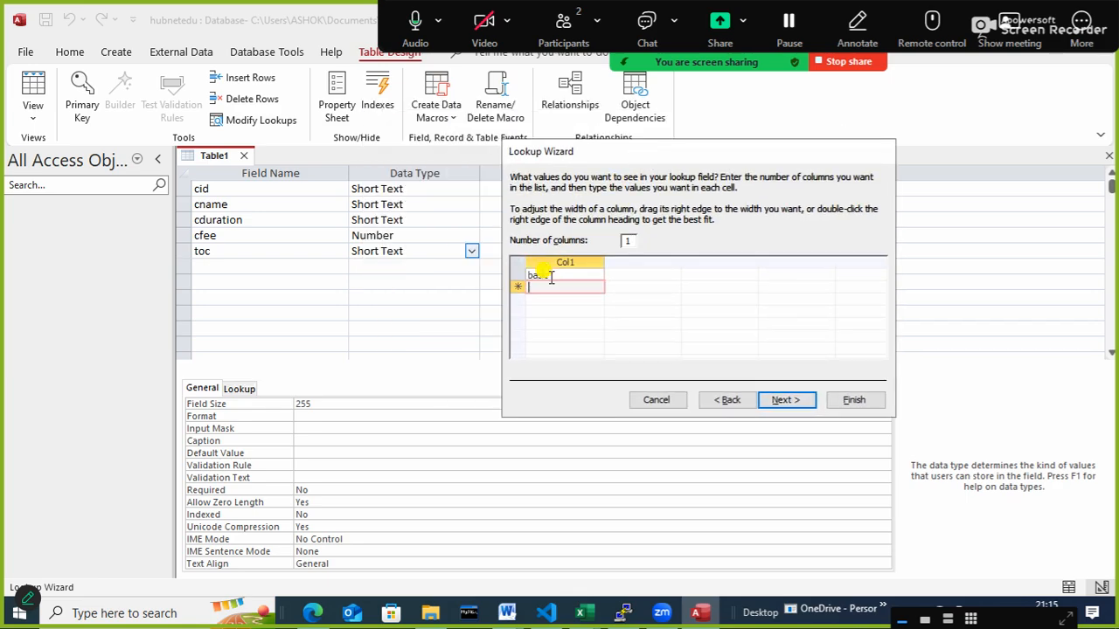
pyautogui.write('desktop')
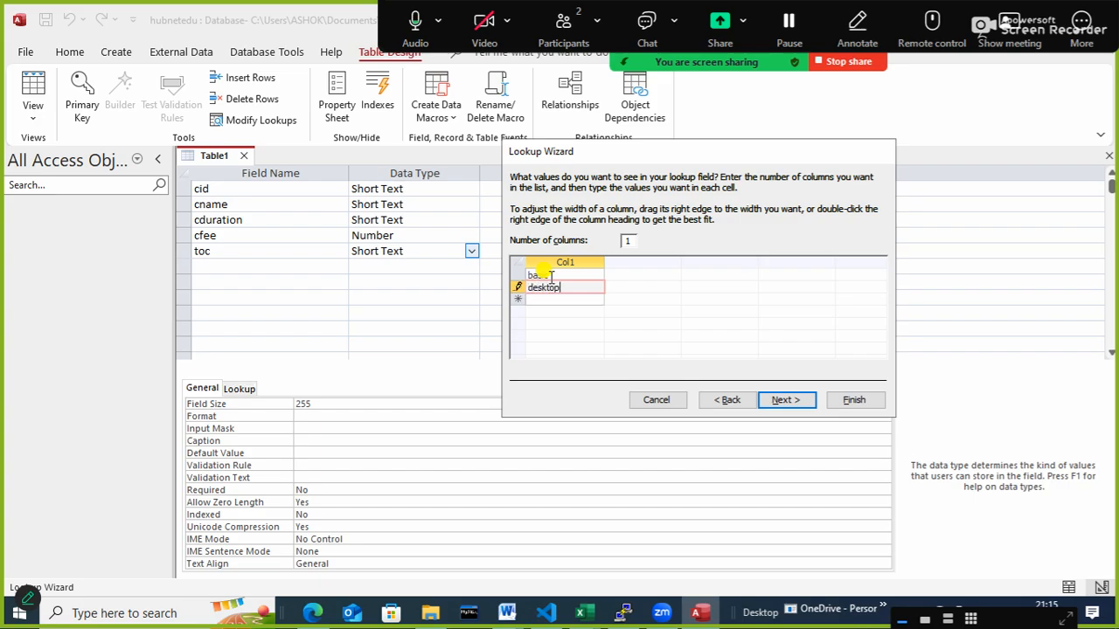
pyautogui.write(' suppor')
pyautogui.write('t')
pyautogui.press('Return')
pyautogui.write('network')
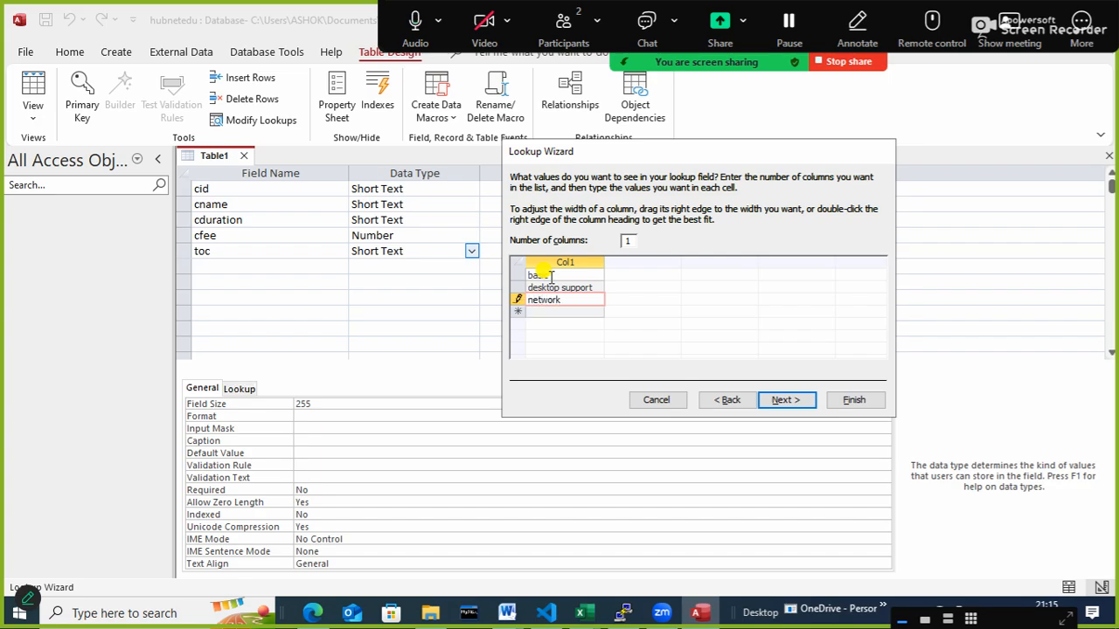
pyautogui.press('Return')
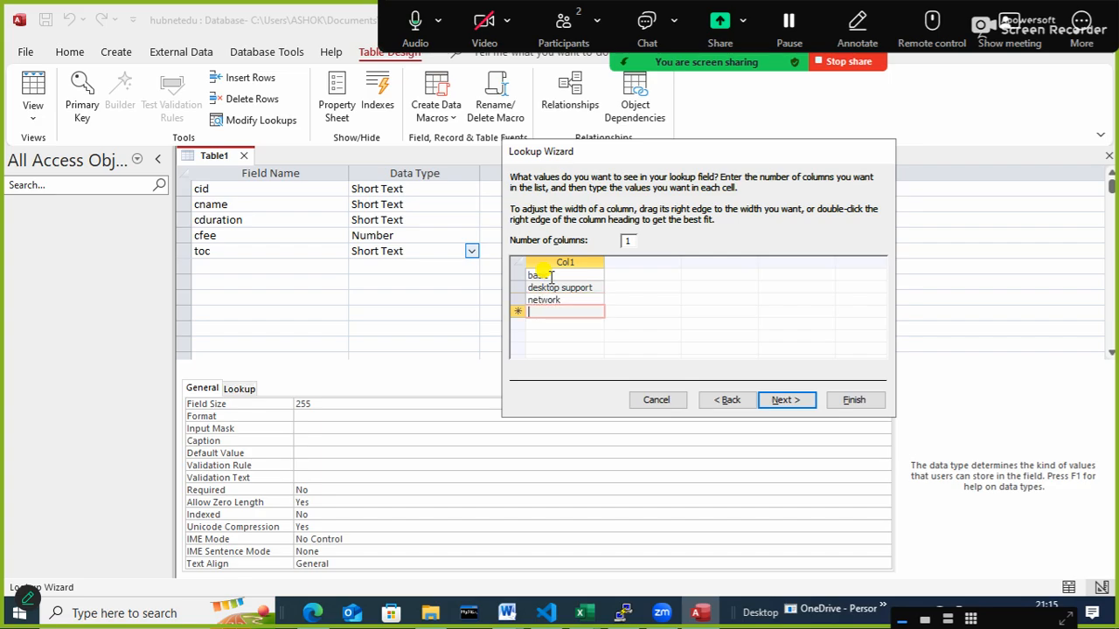
pyautogui.write('server')
pyautogui.press('Return')
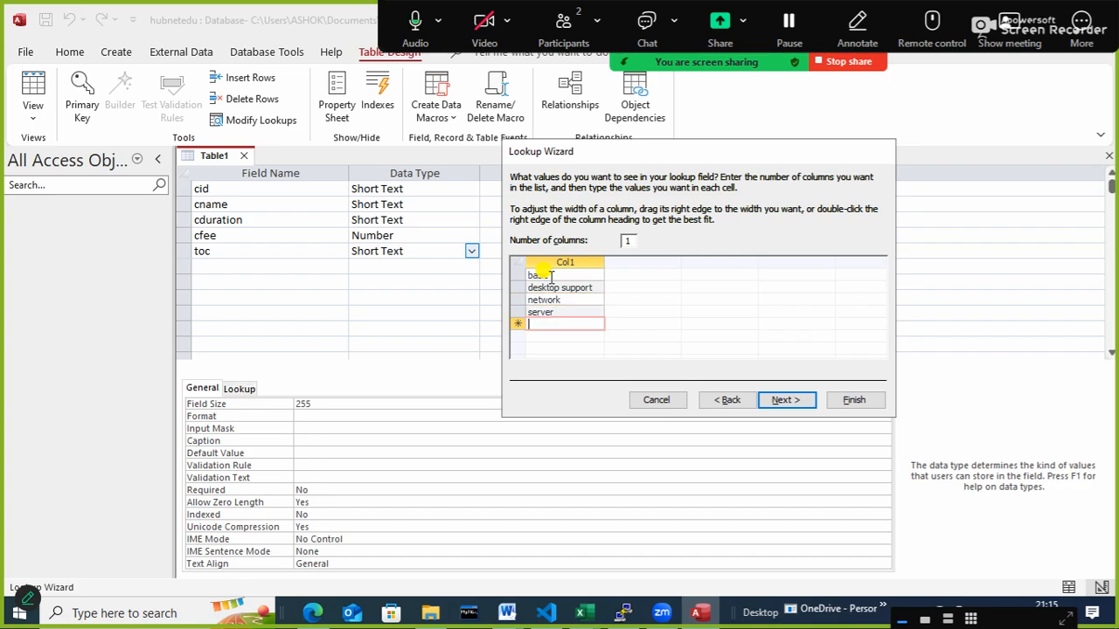
# - Add programming, cloud, development and marketing to the lookup list below server
pyautogui.write('peo')
pyautogui.press('BackSpace')
pyautogui.press('BackSpace')
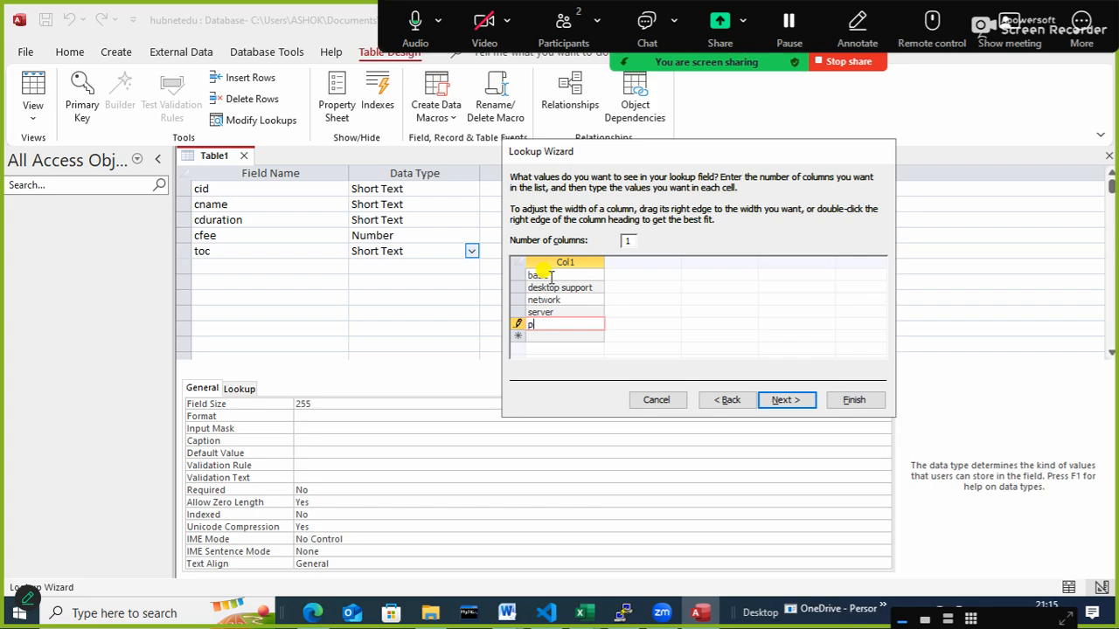
pyautogui.write('rogramming')
pyautogui.press('Return')
pyautogui.write('c')
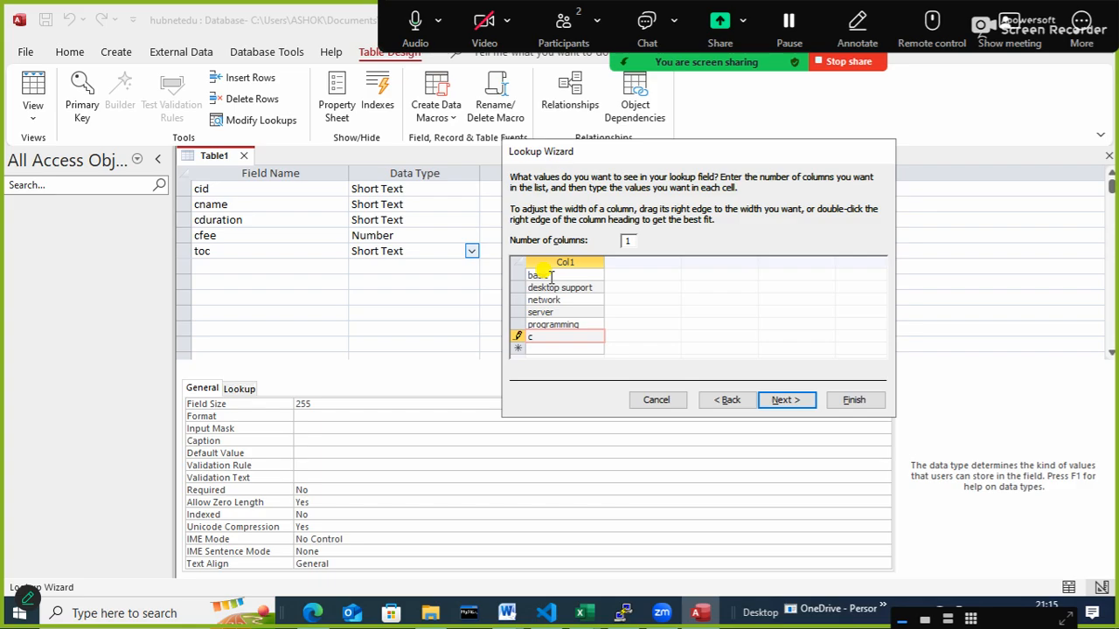
pyautogui.write('loud')
pyautogui.press('Return')
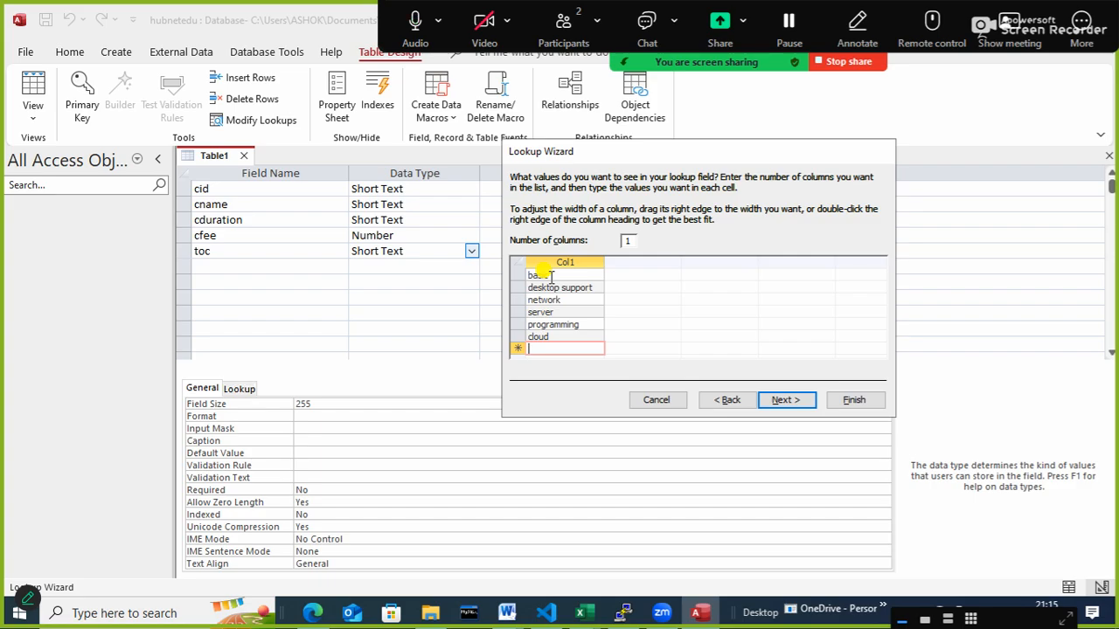
pyautogui.write('develop')
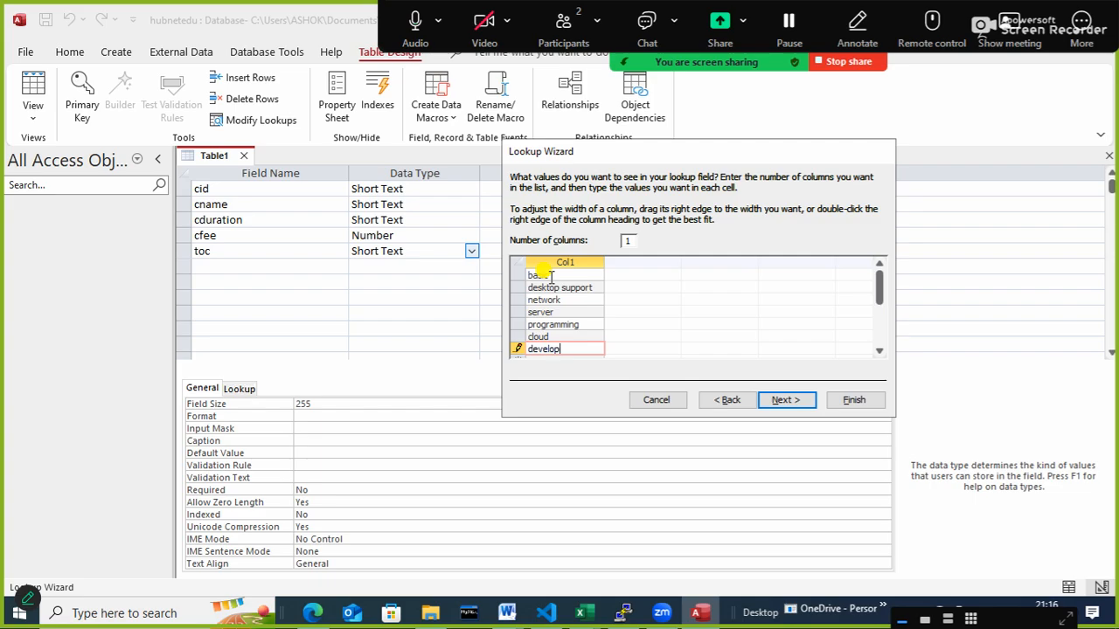
pyautogui.write('ment')
pyautogui.press('Return')
pyautogui.write('ma')
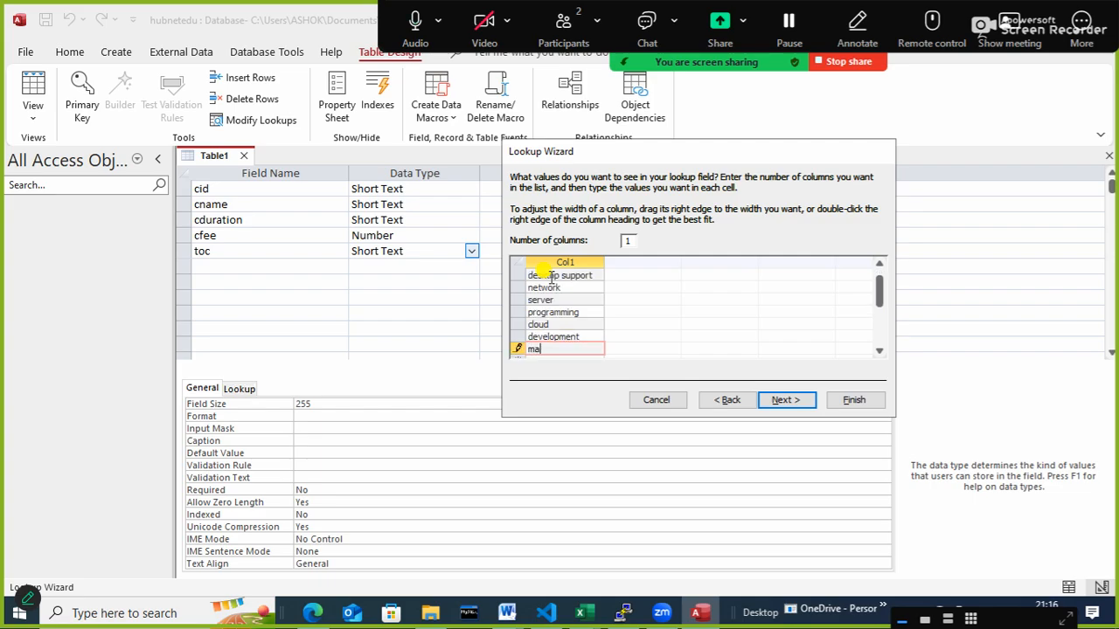
pyautogui.write('rketting')
# - Keep toc as the lookup field's label, limit entries to the list and finish the wizard
pyautogui.click(785, 403)
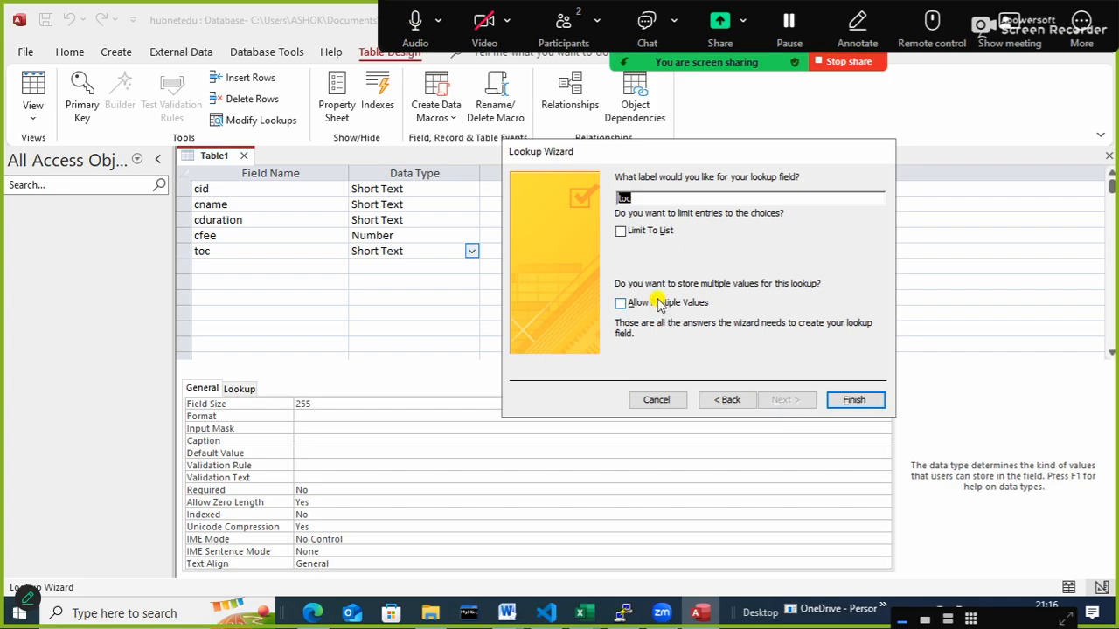
pyautogui.click(635, 234)
pyautogui.click(849, 404)
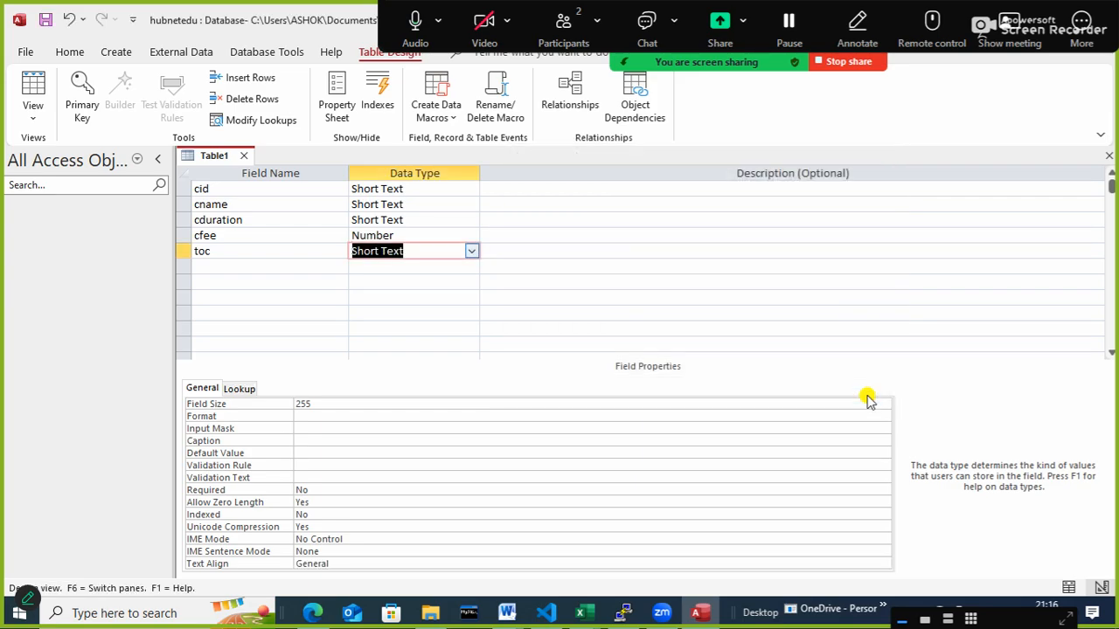
# - Set the cid field as the table's primary key
pyautogui.rightClick(181, 188)
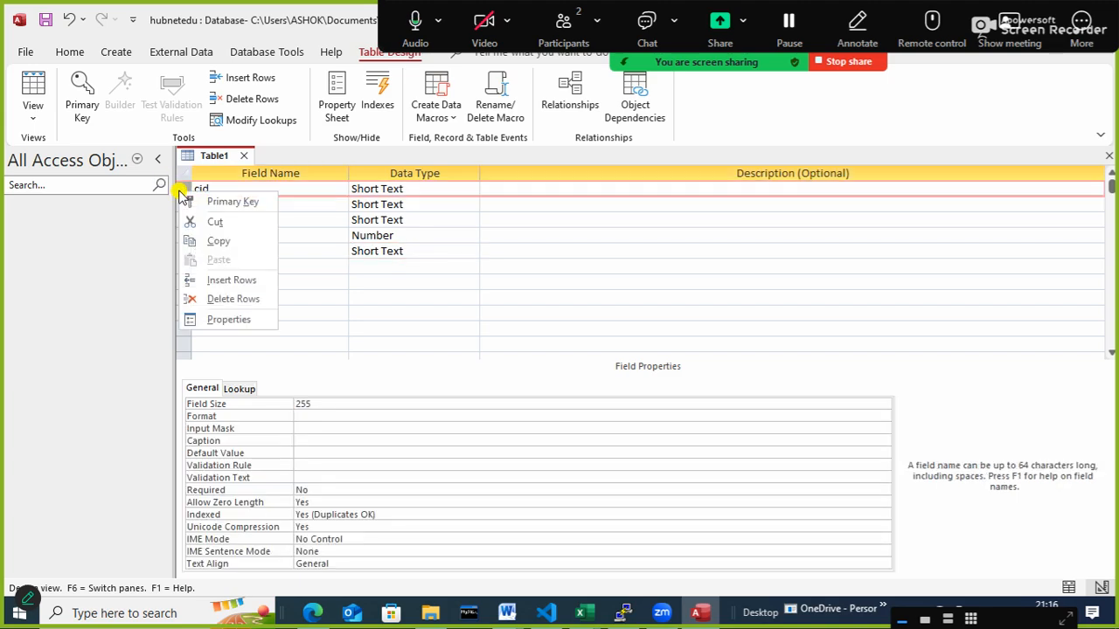
pyautogui.click(225, 204)
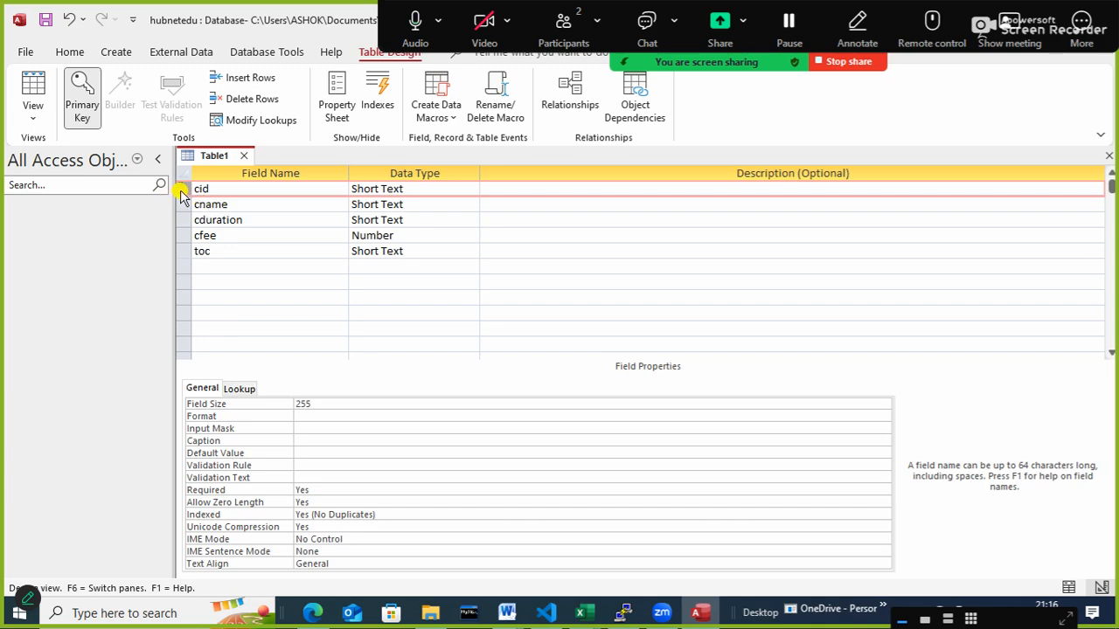
pyautogui.click(69, 92)
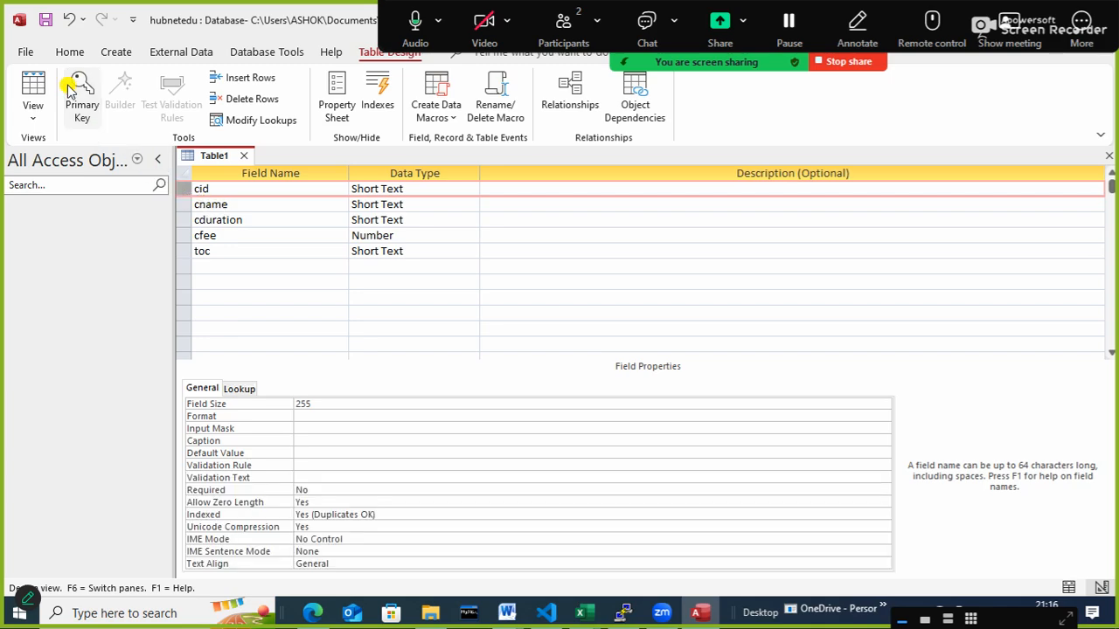
pyautogui.click(84, 98)
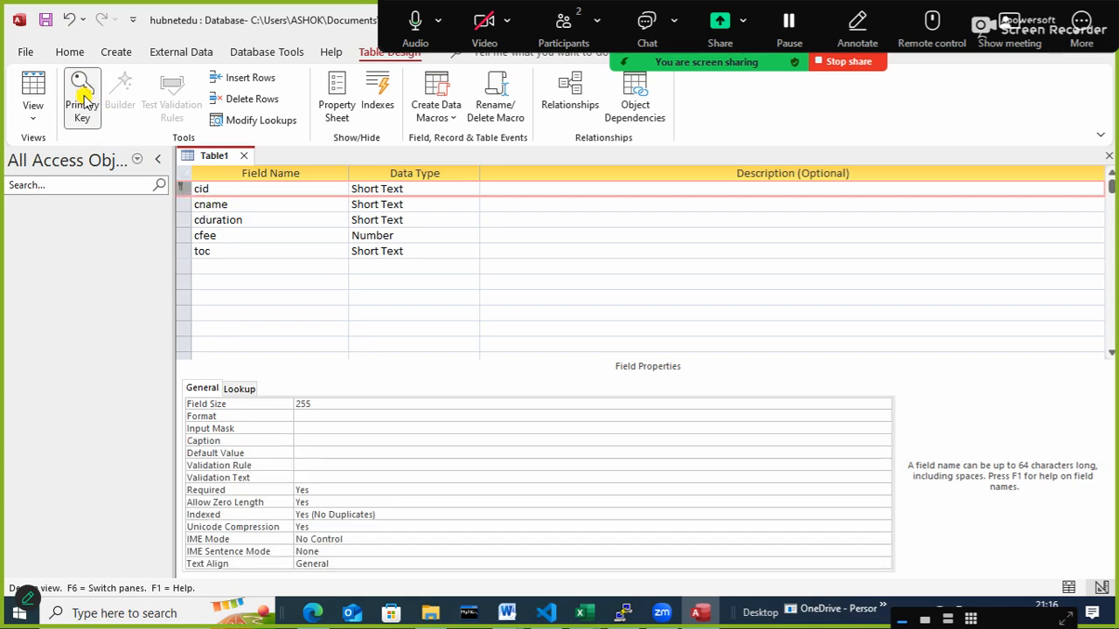
# - Save the table under the name course and close it
pyautogui.rightClick(218, 161)
pyautogui.click(264, 177)
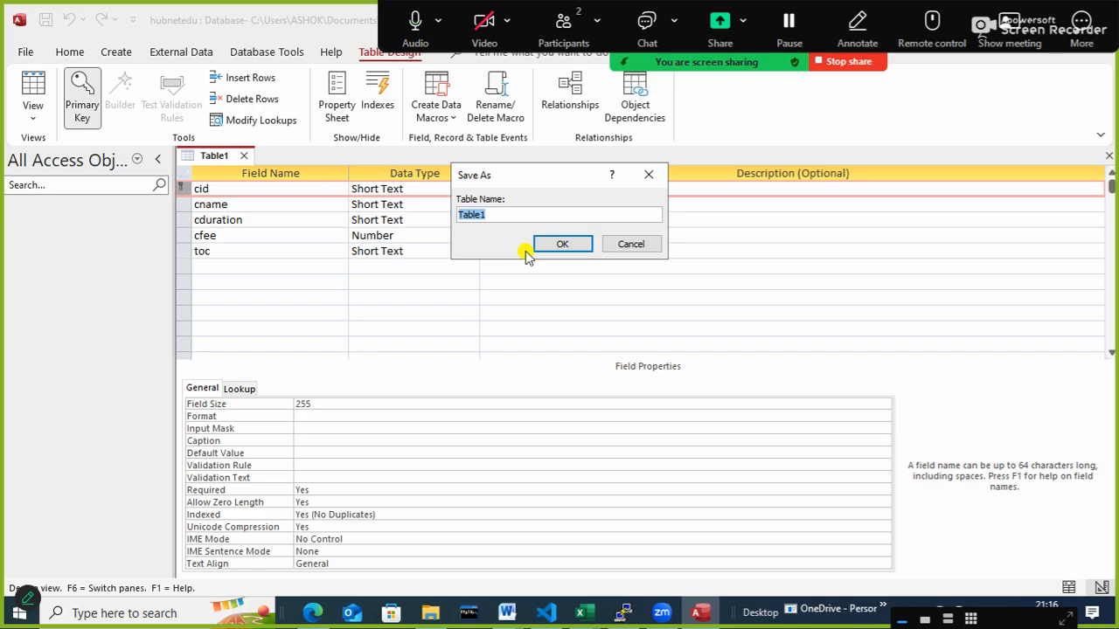
pyautogui.write('course')
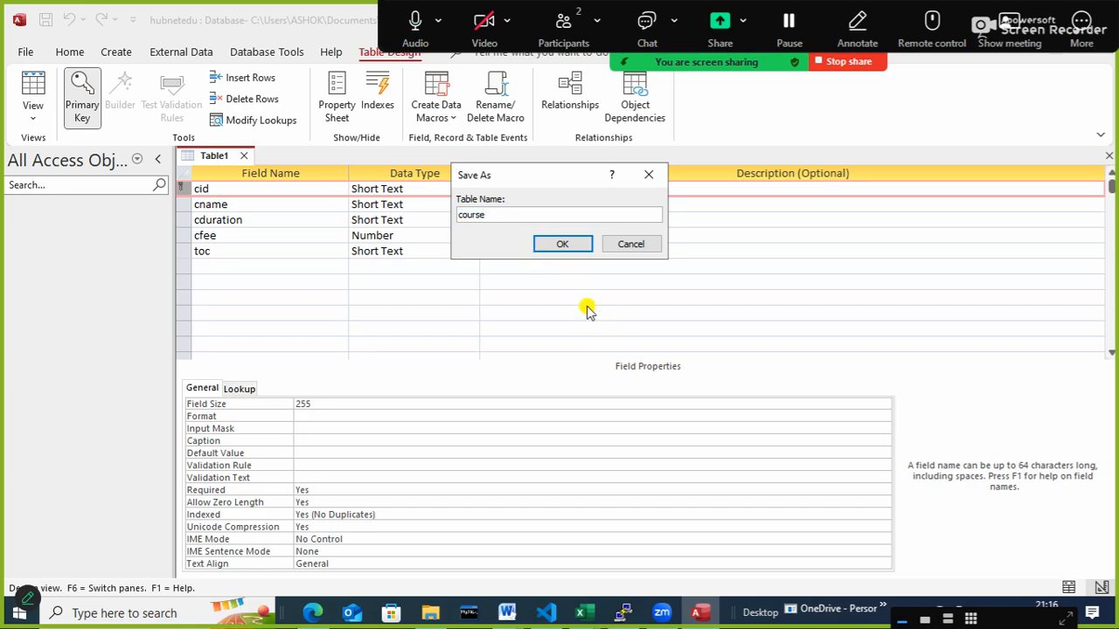
pyautogui.click(560, 244)
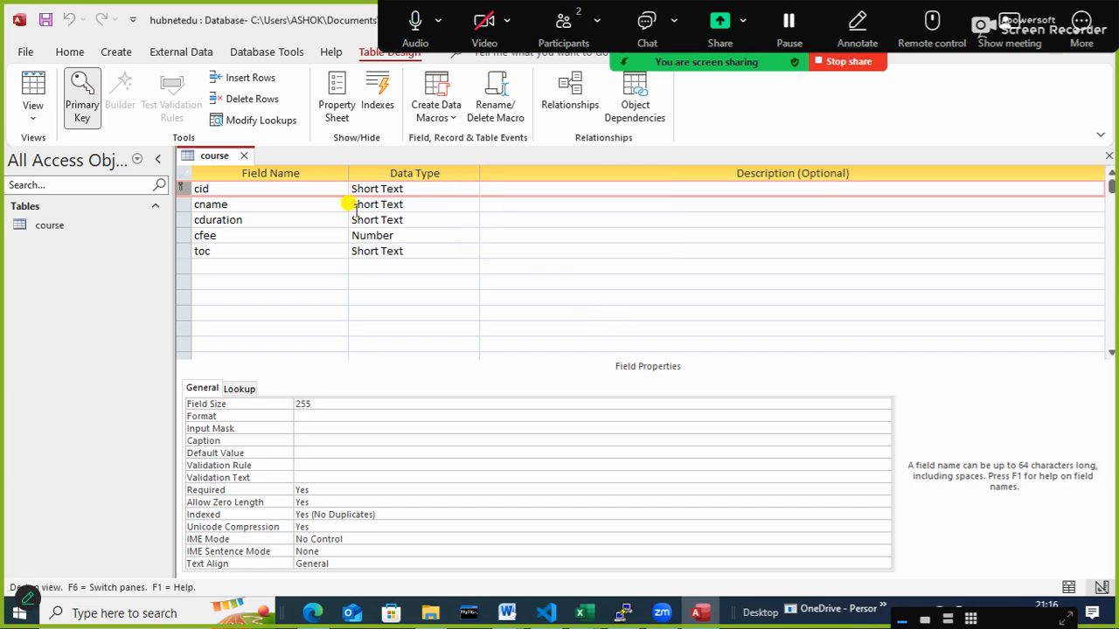
pyautogui.click(247, 155)
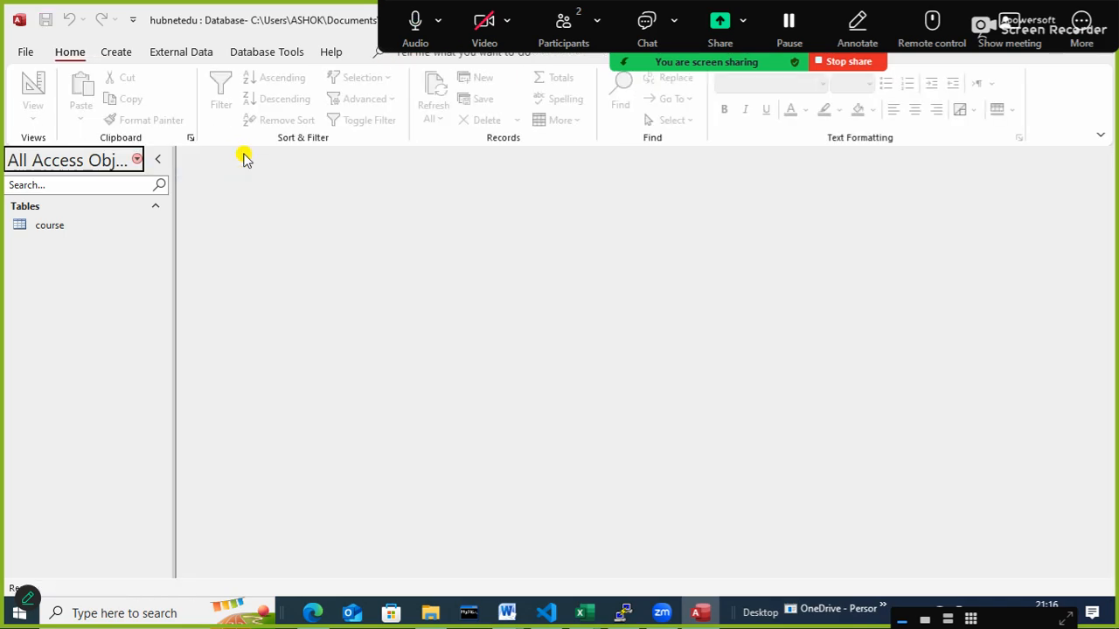
# - Start another table in Design view and add a first field named sid with the Short Text data type
pyautogui.click(114, 55)
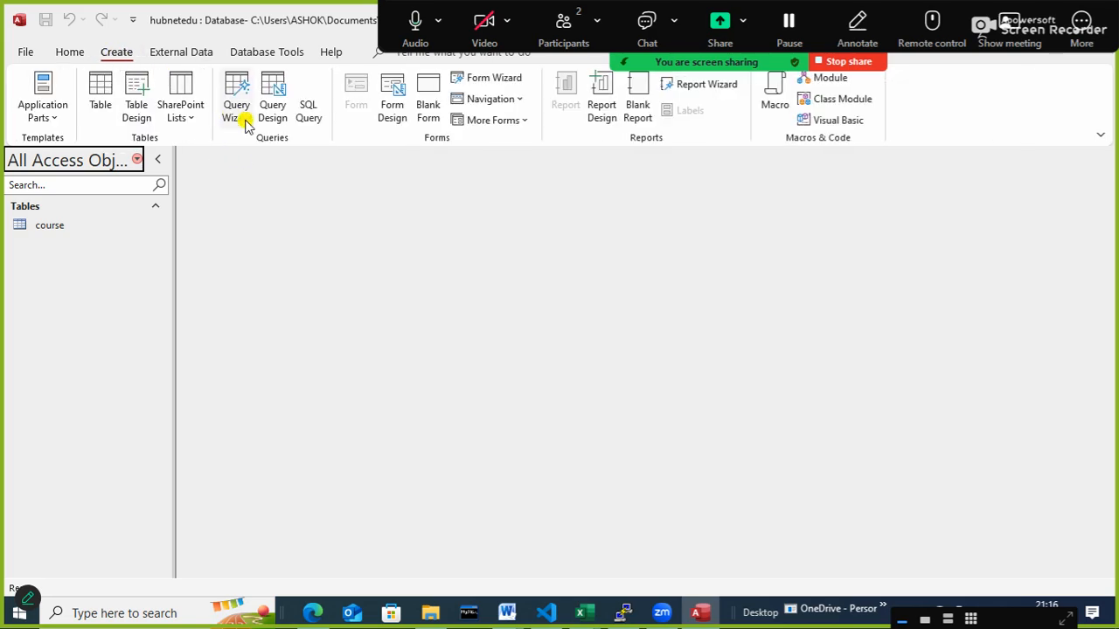
pyautogui.click(137, 105)
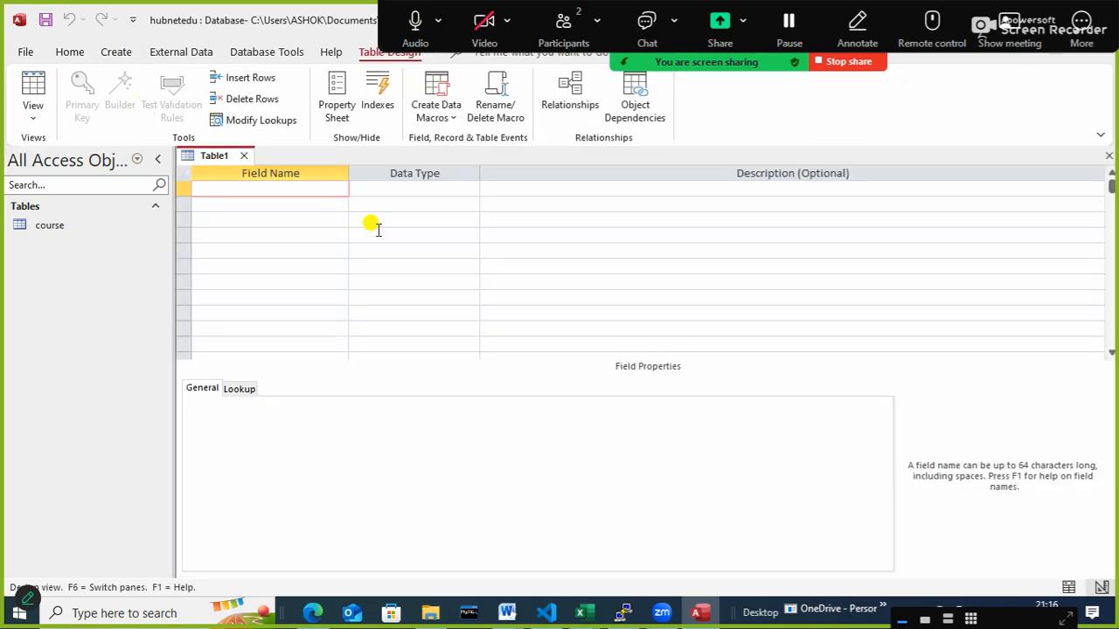
pyautogui.write('sid')
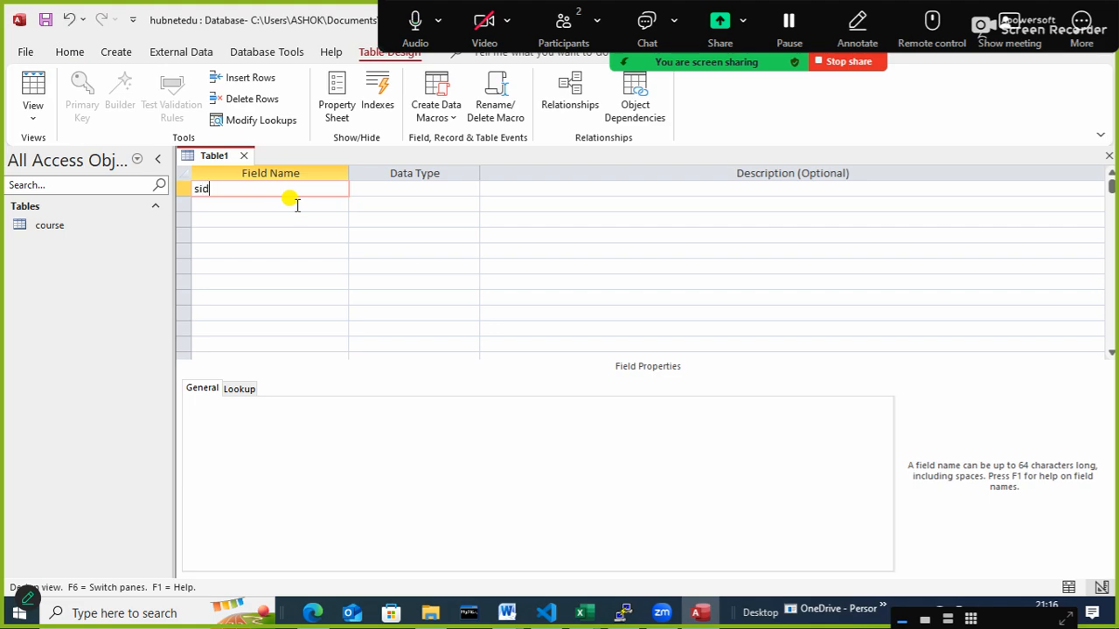
pyautogui.press('Tab')
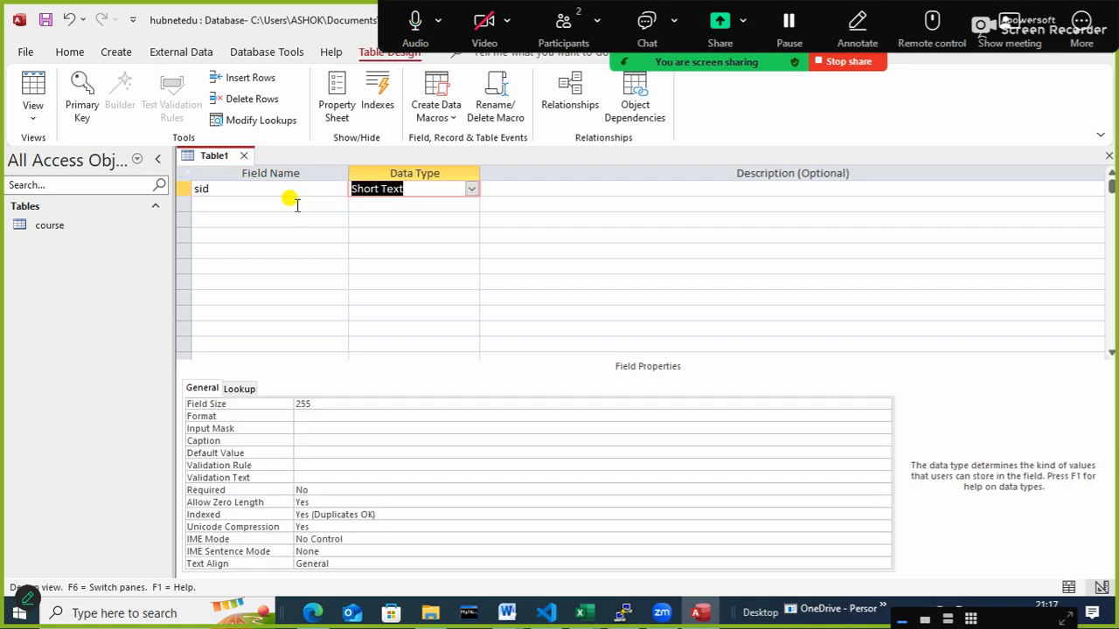
pyautogui.press('Tab')
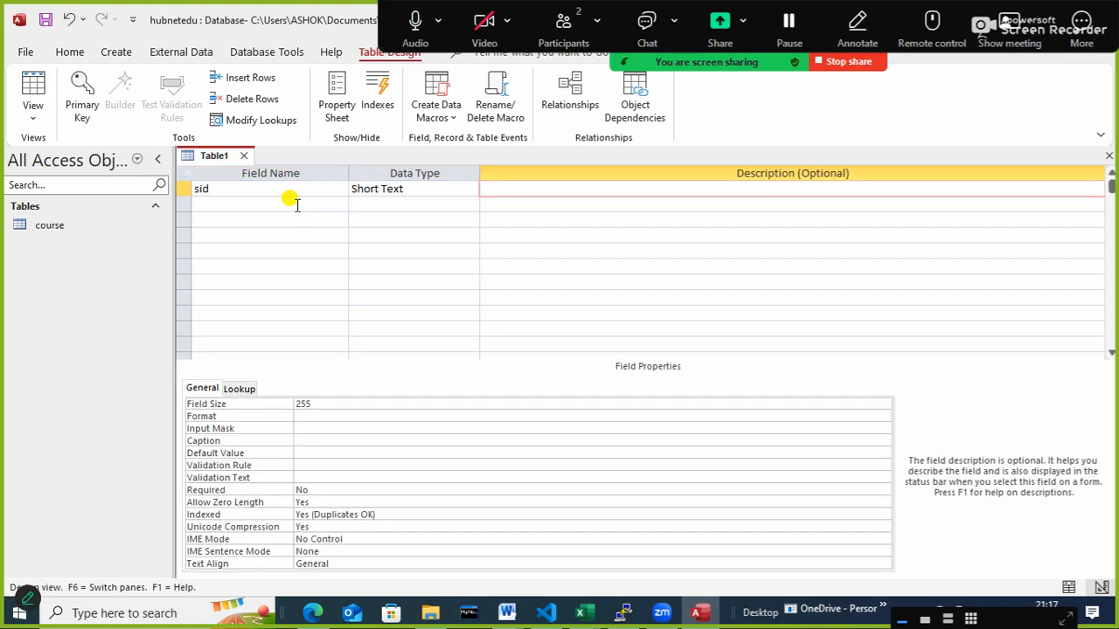
pyautogui.press('Tab')
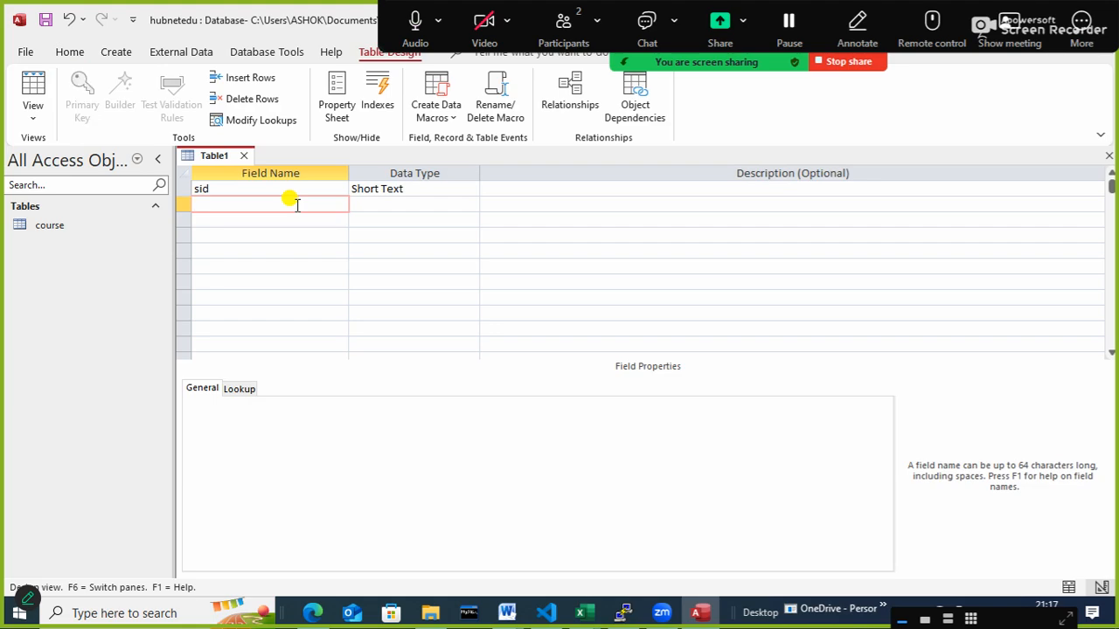
# - Add two more fields named sname and sphone, both with the Short Text data type
pyautogui.write('sname')
pyautogui.press('Tab')
pyautogui.press('Tab')
pyautogui.press('Tab')
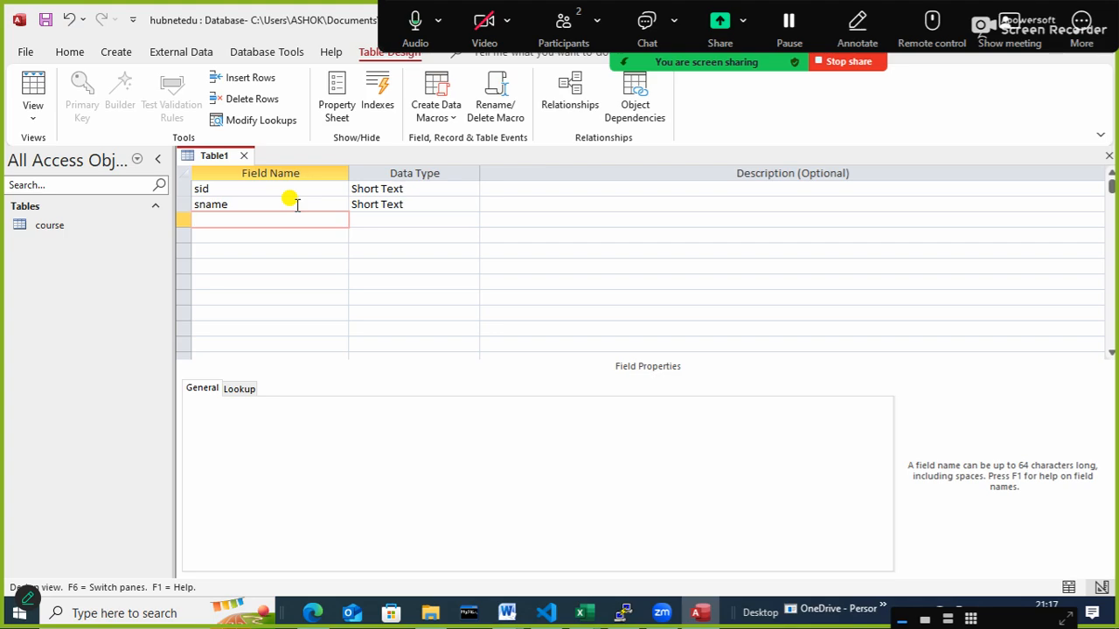
pyautogui.write('sphone')
pyautogui.press('Tab')
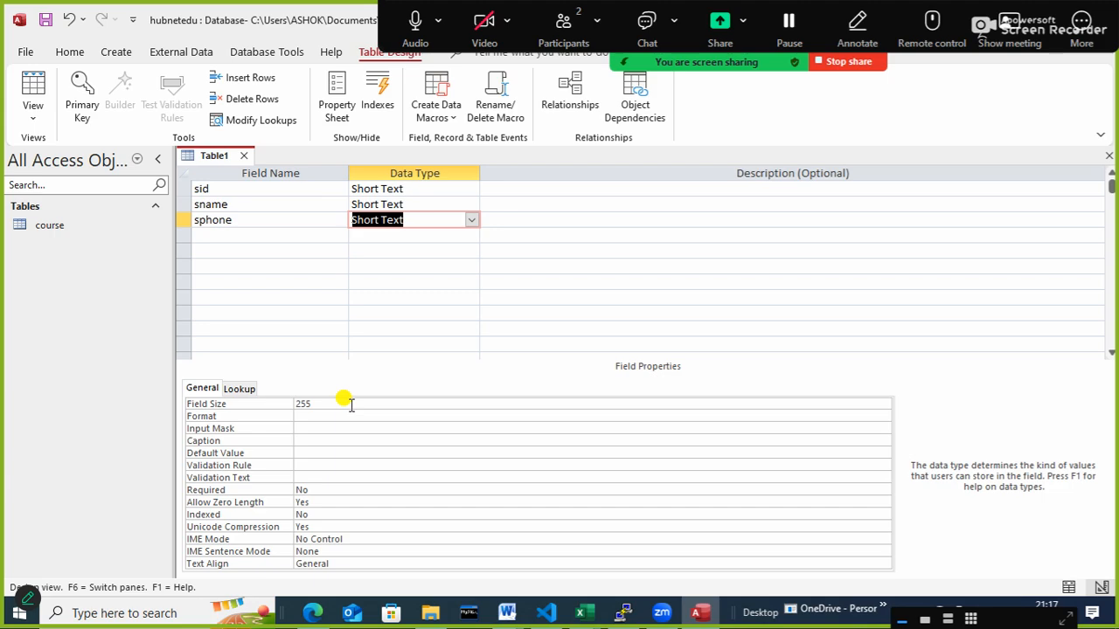
# - Start the Input Mask Wizard for sphone, saving the table as student without creating a primary key
pyautogui.click(323, 427)
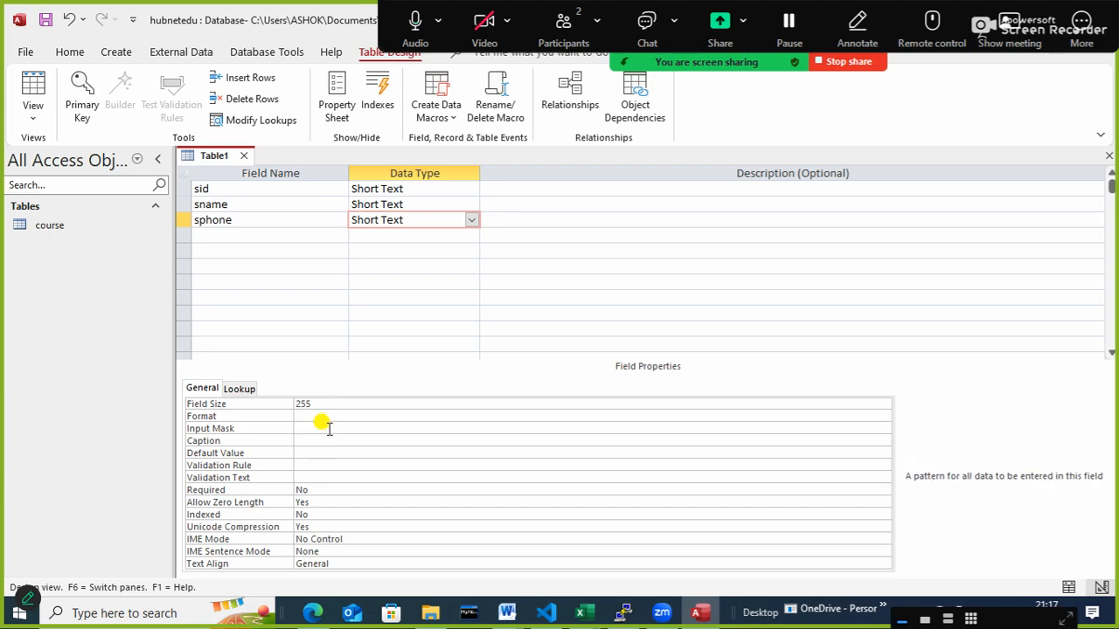
pyautogui.click(884, 428)
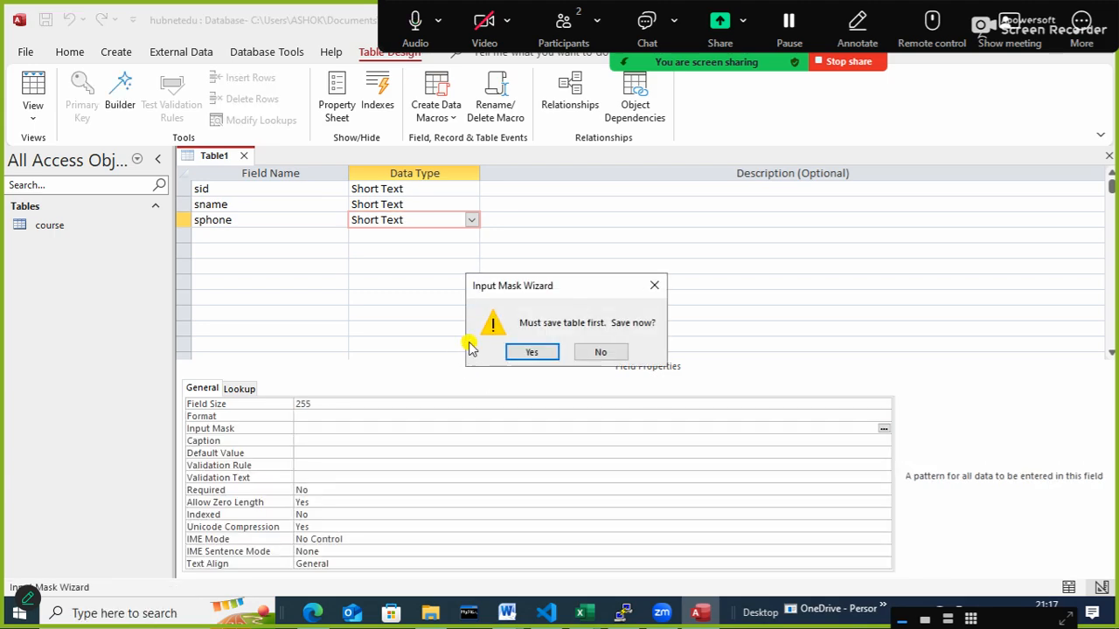
pyautogui.click(531, 352)
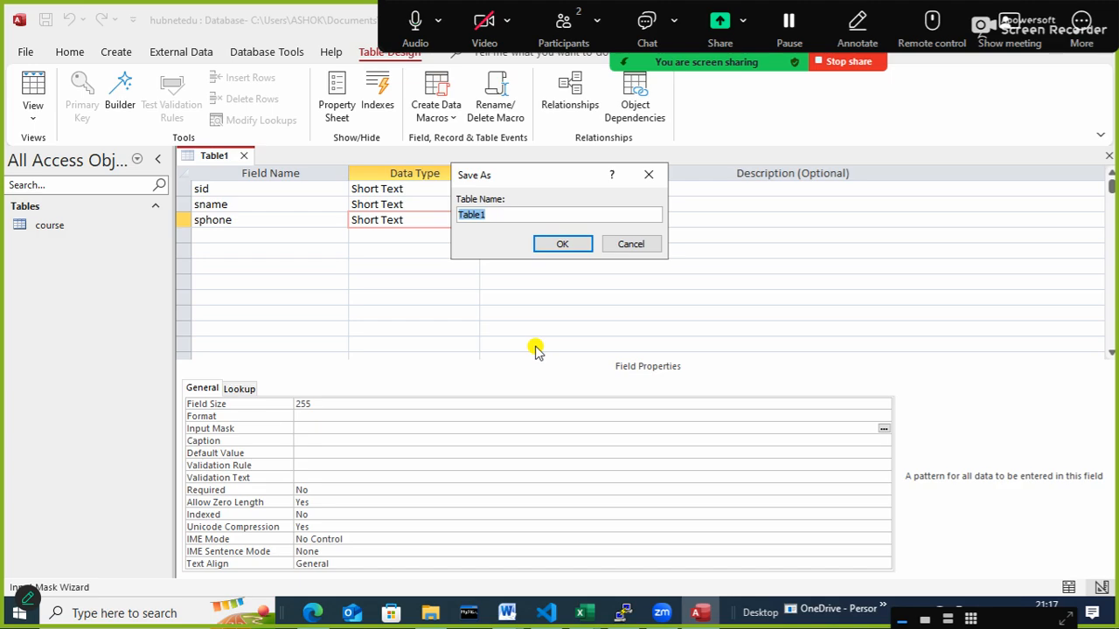
pyautogui.write('student')
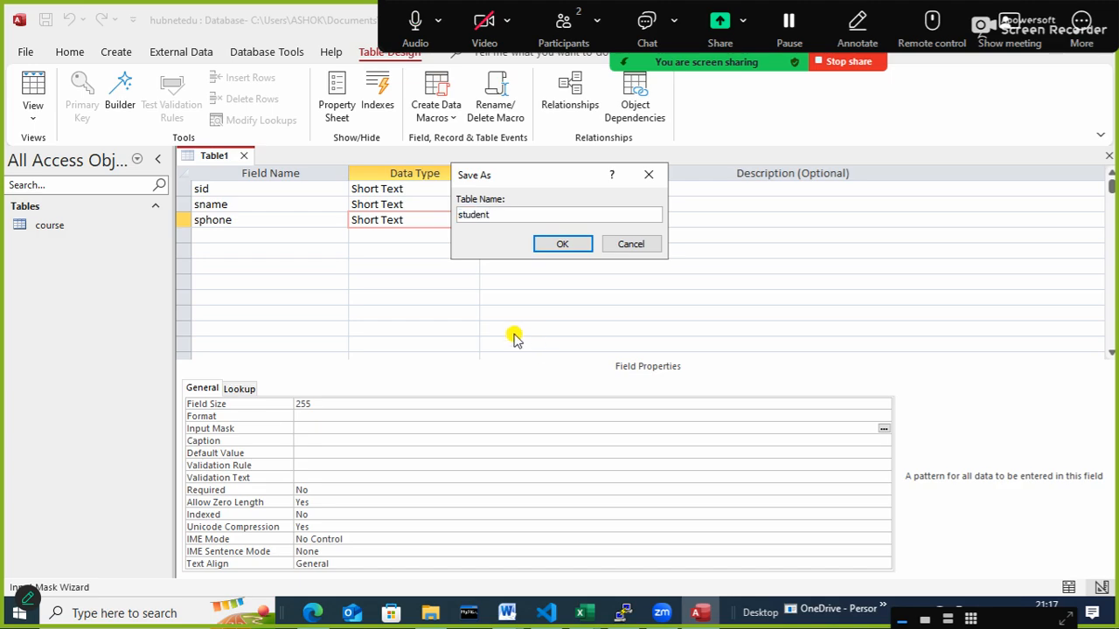
pyautogui.click(570, 247)
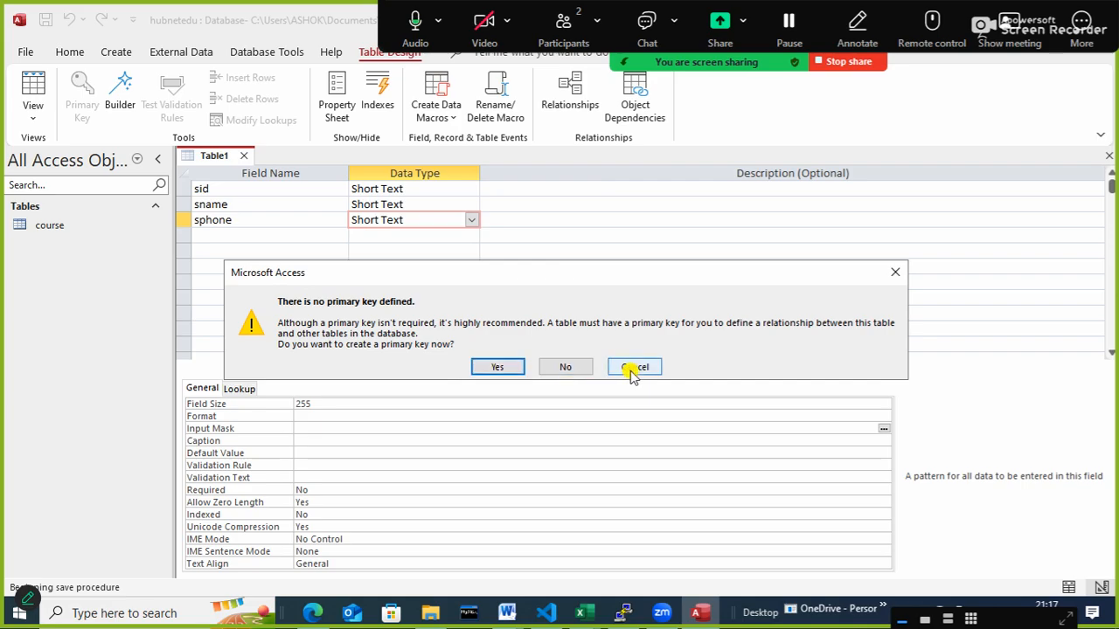
pyautogui.click(566, 367)
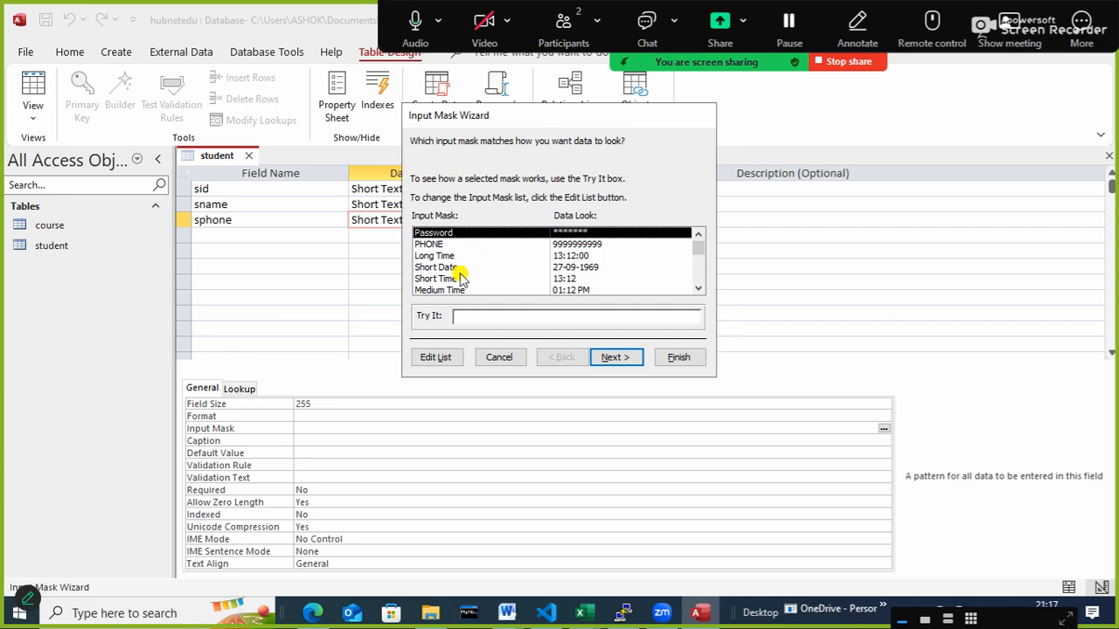
pyautogui.click(444, 244)
pyautogui.click(615, 358)
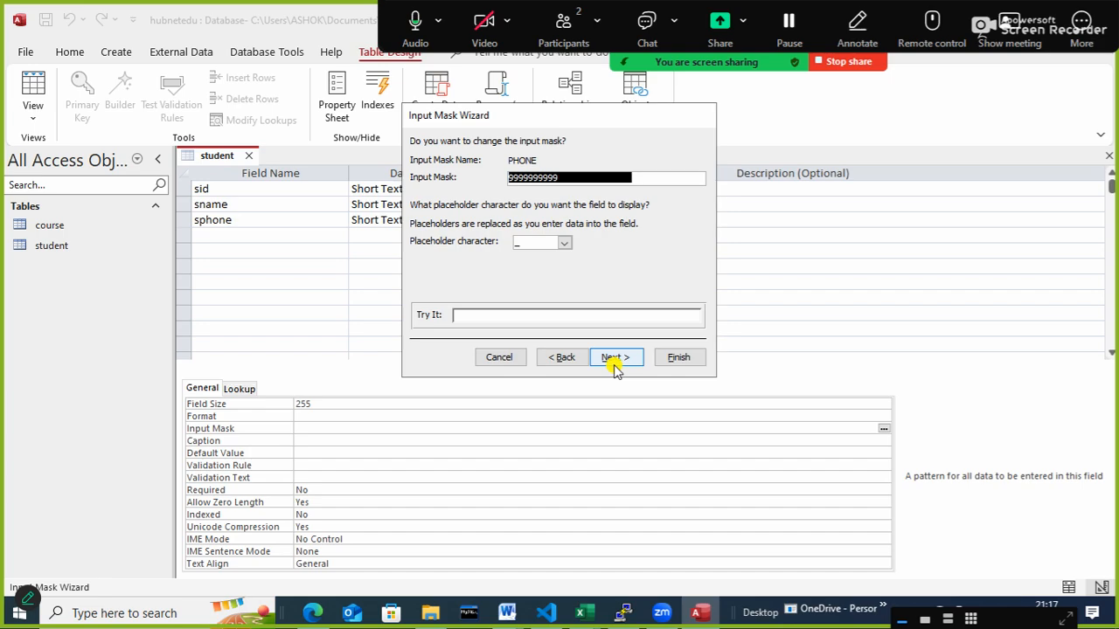
pyautogui.write('0000000')
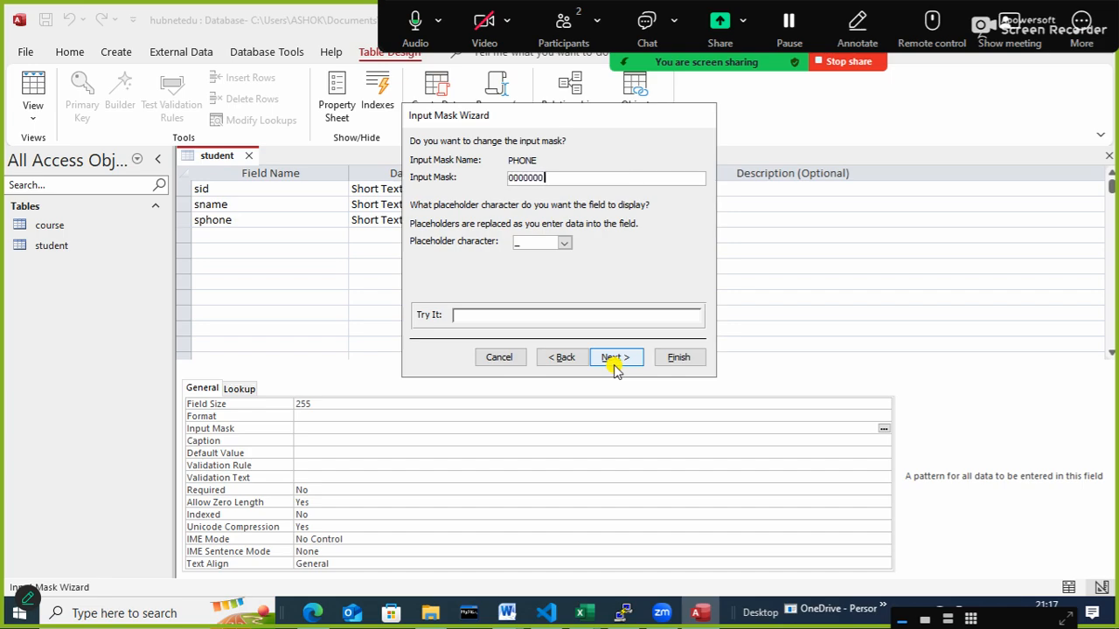
pyautogui.write('000')
pyautogui.click(614, 358)
pyautogui.click(615, 359)
pyautogui.click(678, 359)
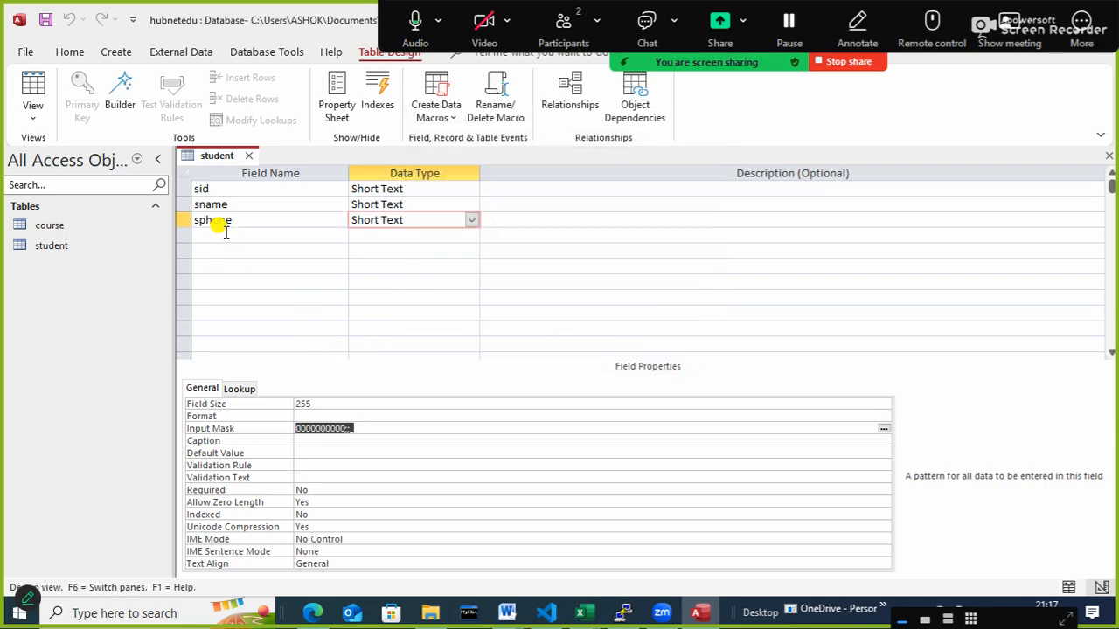
# - Make sid the primary key and add a city field with the Short Text data type
pyautogui.rightClick(179, 188)
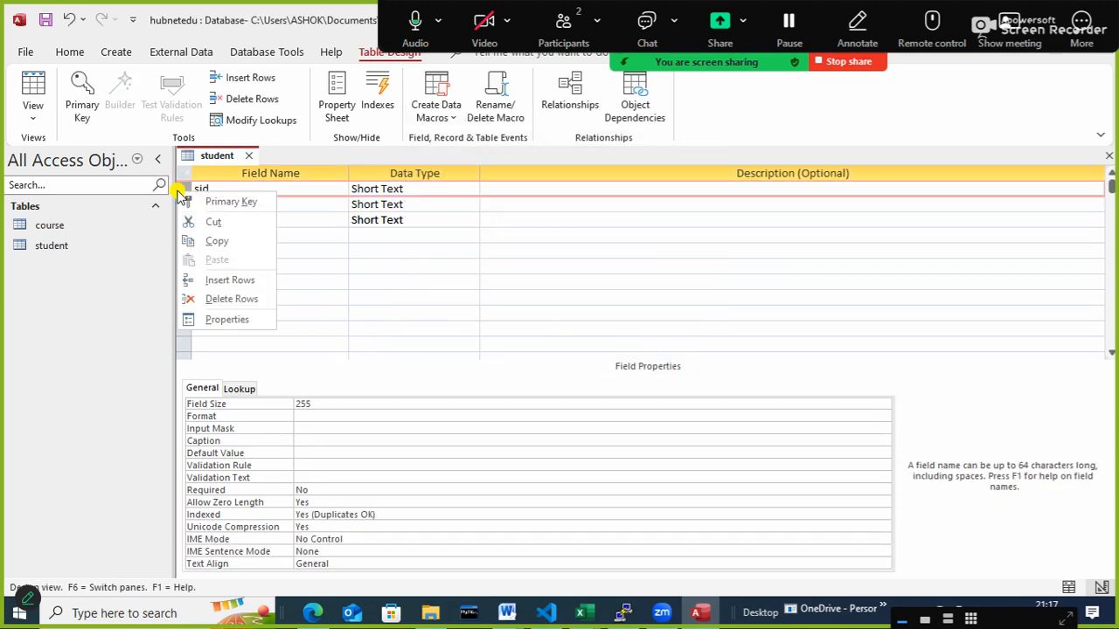
pyautogui.click(226, 200)
pyautogui.click(240, 231)
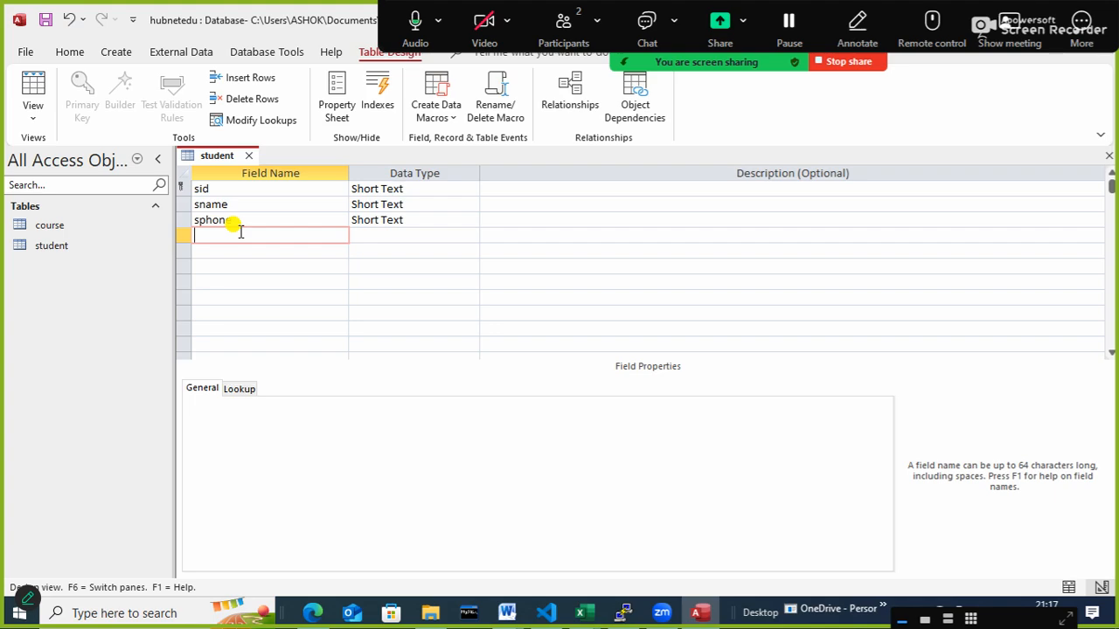
pyautogui.write('city')
pyautogui.press('Tab')
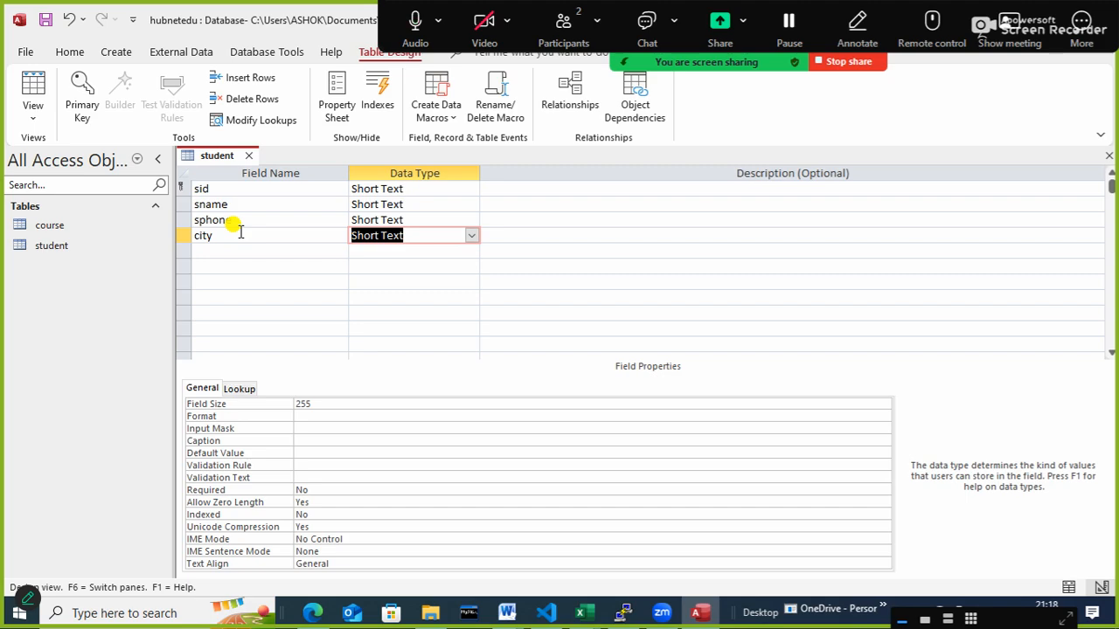
pyautogui.press('Tab')
# - Add a field named email with the Hyperlink data type below city
pyautogui.press('Tab')
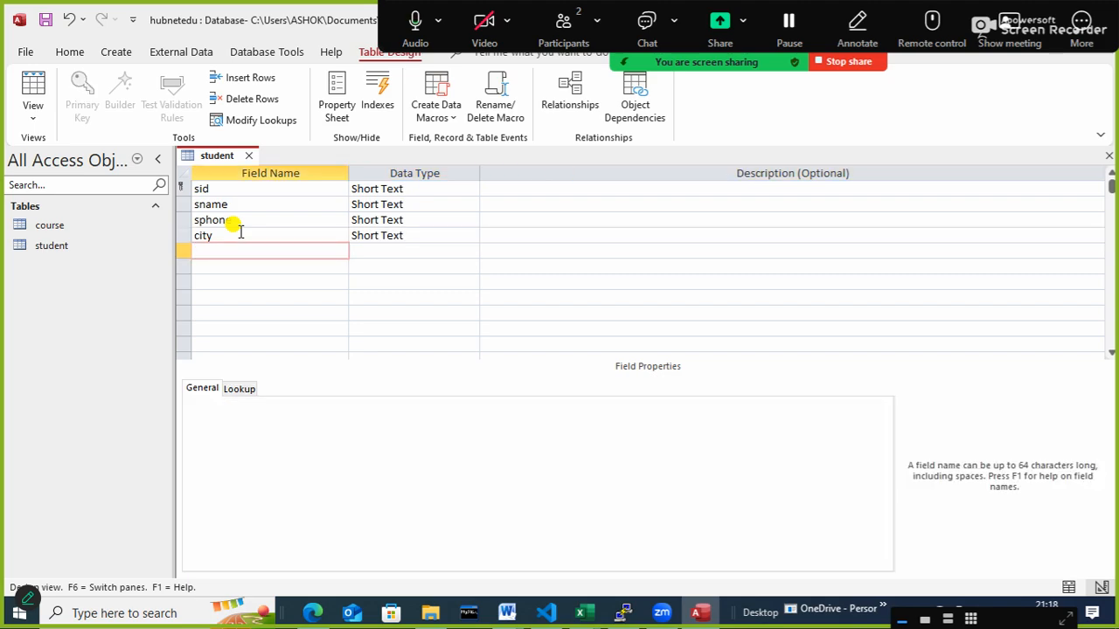
pyautogui.write('email')
pyautogui.press('Tab')
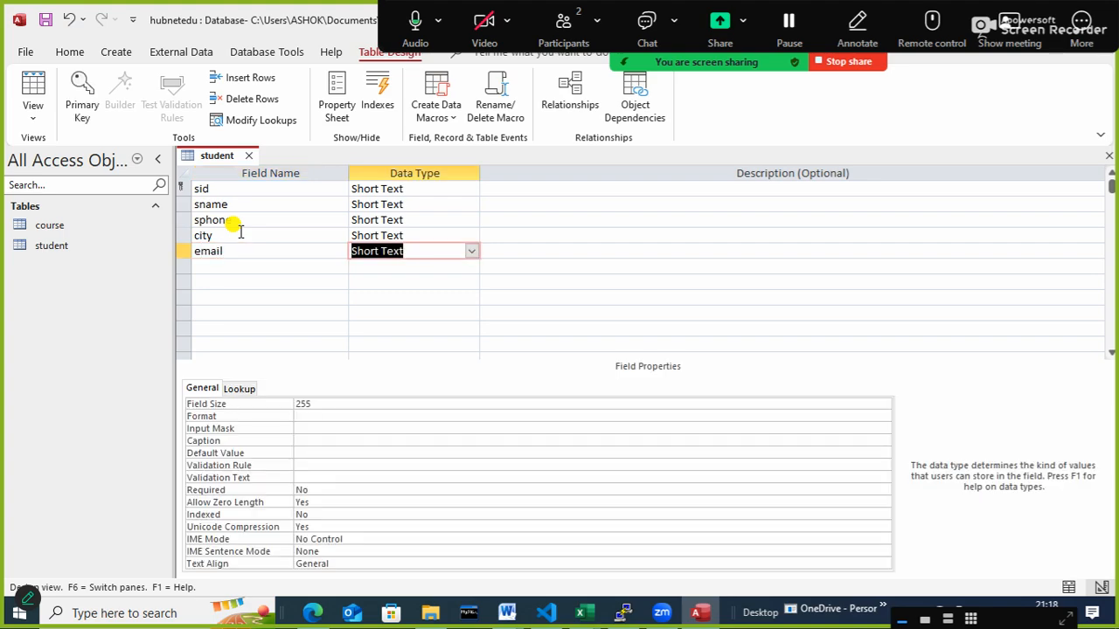
pyautogui.click(472, 251)
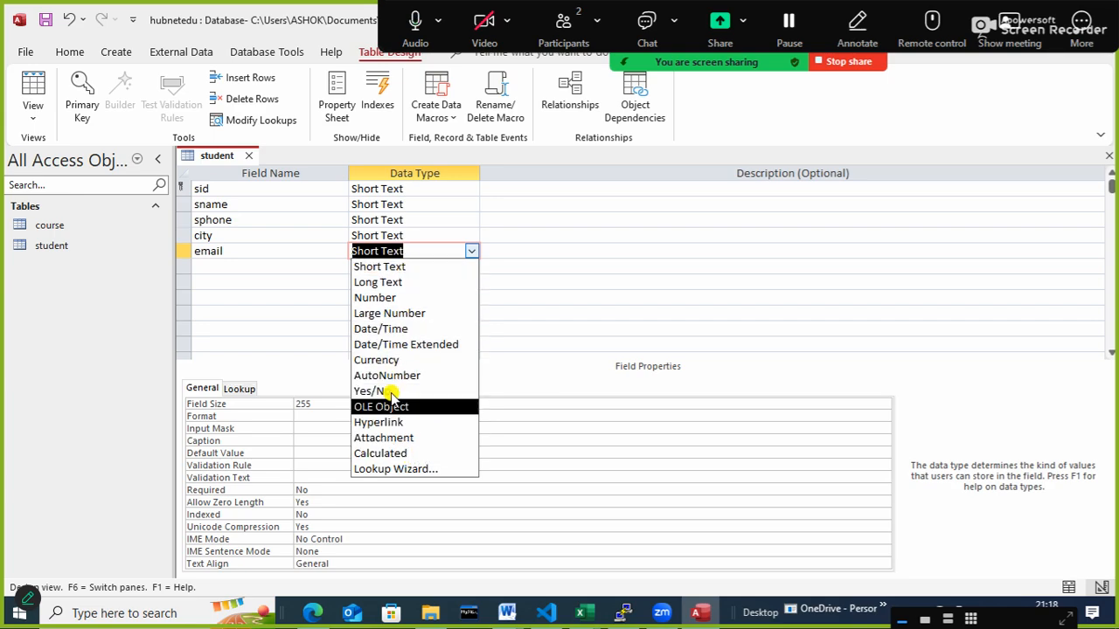
pyautogui.click(405, 424)
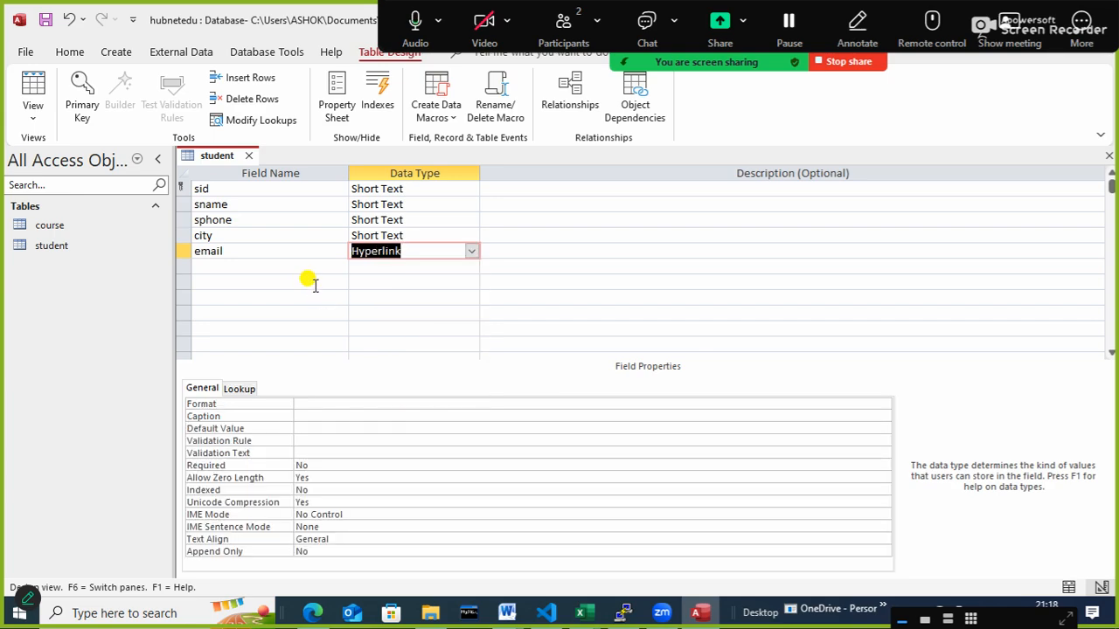
# - Add a field named photo with the Attachment data type below email
pyautogui.click(287, 265)
pyautogui.write('photho')
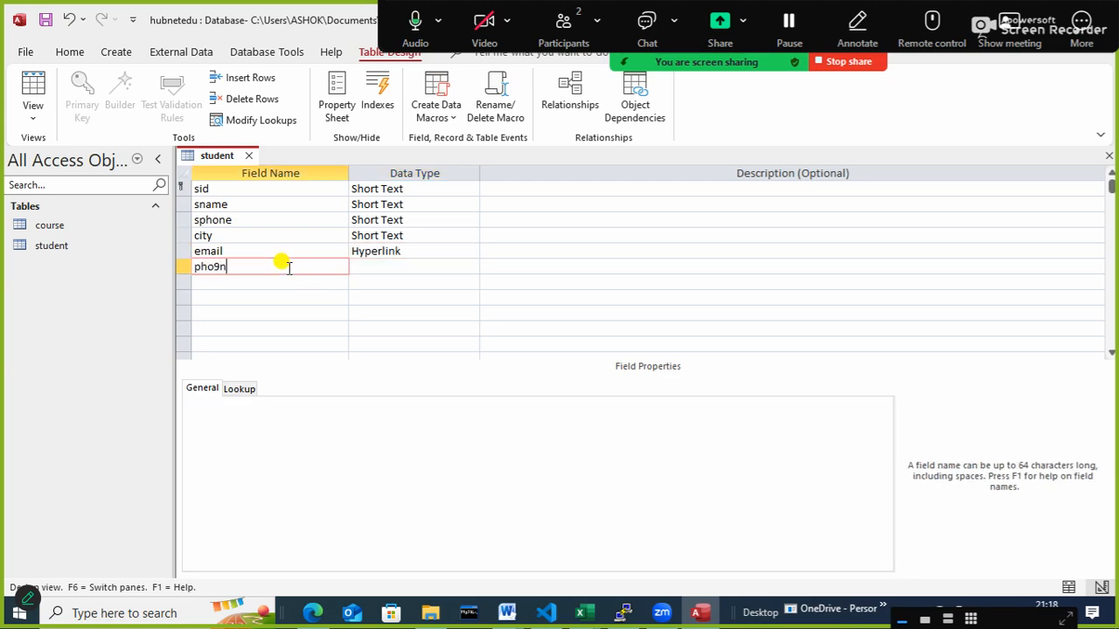
pyautogui.press('BackSpace')
pyautogui.press('BackSpace')
pyautogui.write('o')
pyautogui.press('Tab')
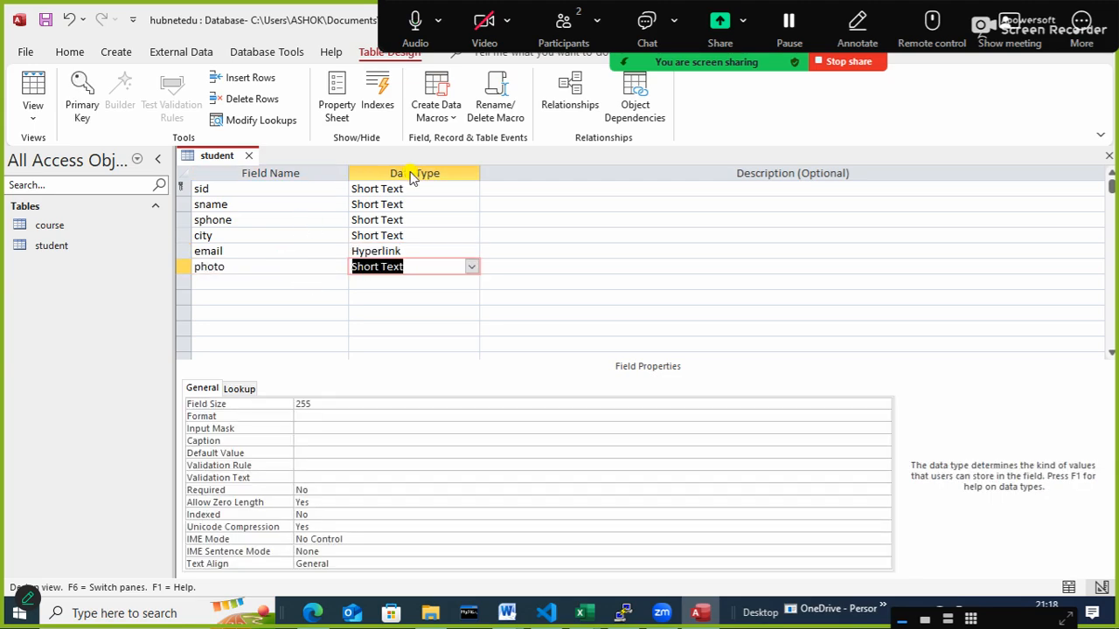
pyautogui.click(470, 266)
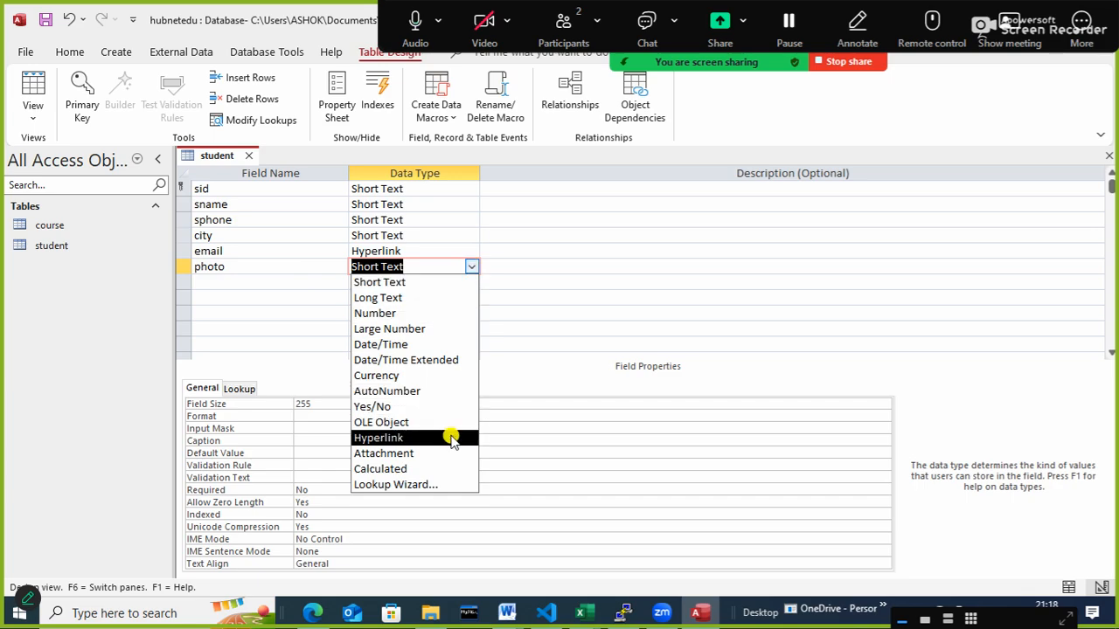
pyautogui.click(383, 453)
# - Add a field named indian with the Yes/No data type below photo
pyautogui.click(209, 282)
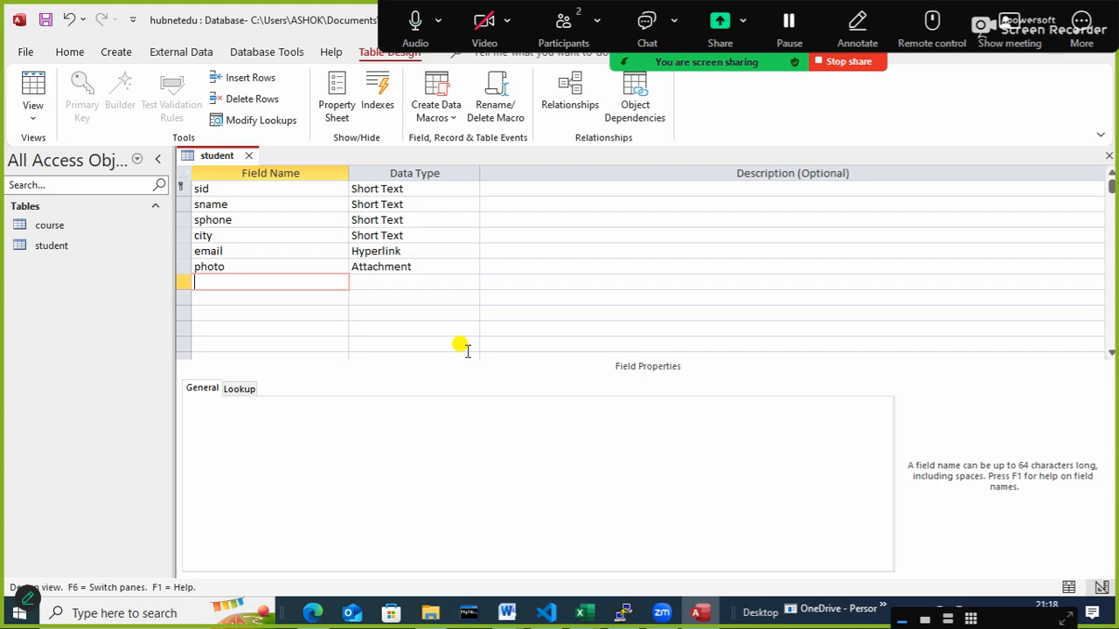
pyautogui.write('indian')
pyautogui.press('Tab')
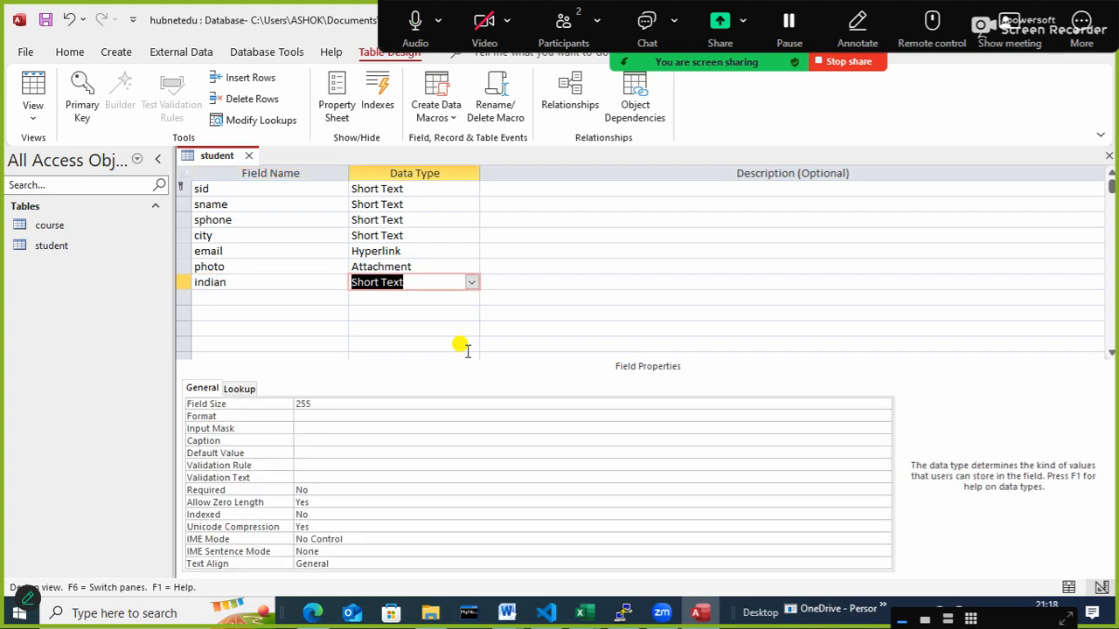
pyautogui.click(472, 283)
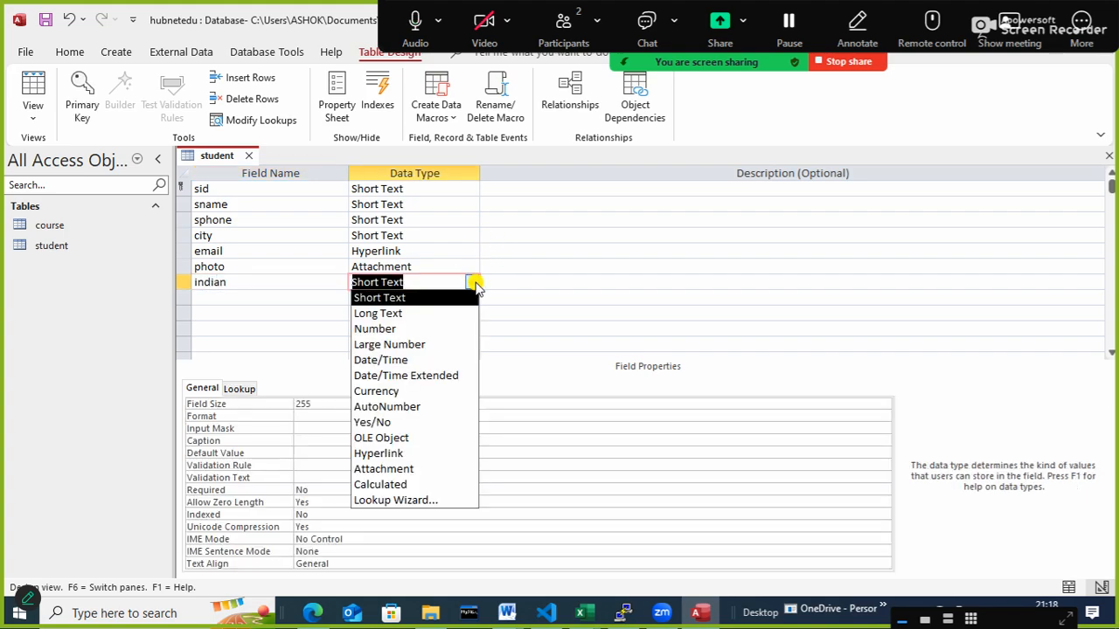
pyautogui.click(384, 423)
# - Add a field named dob with the Date/Time data type below indian
pyautogui.click(230, 297)
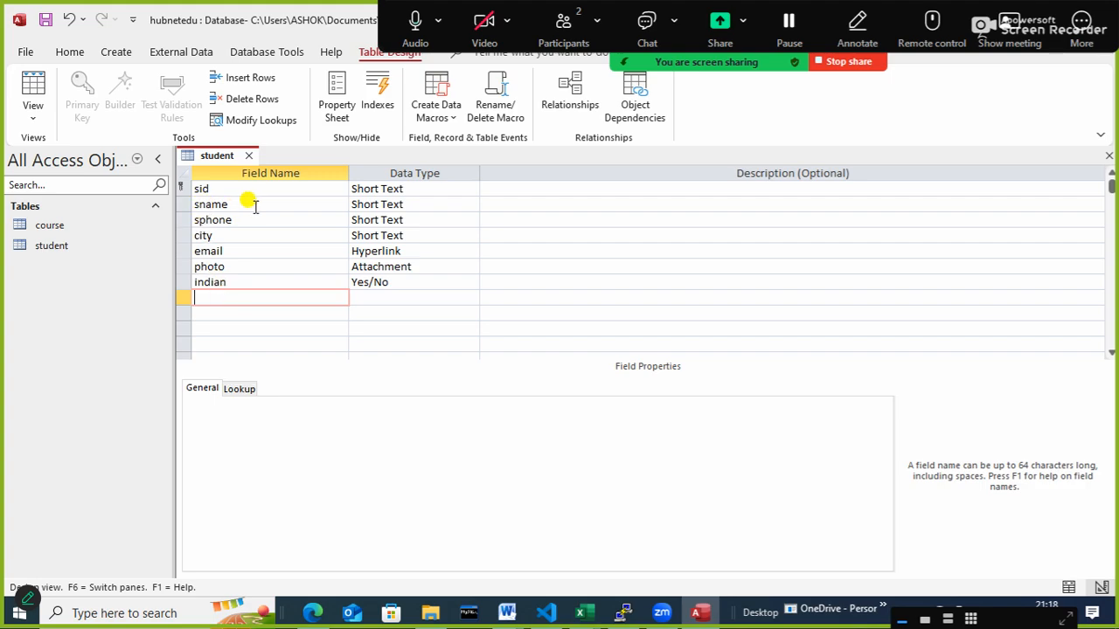
pyautogui.write('dob')
pyautogui.press('Tab')
pyautogui.write('da')
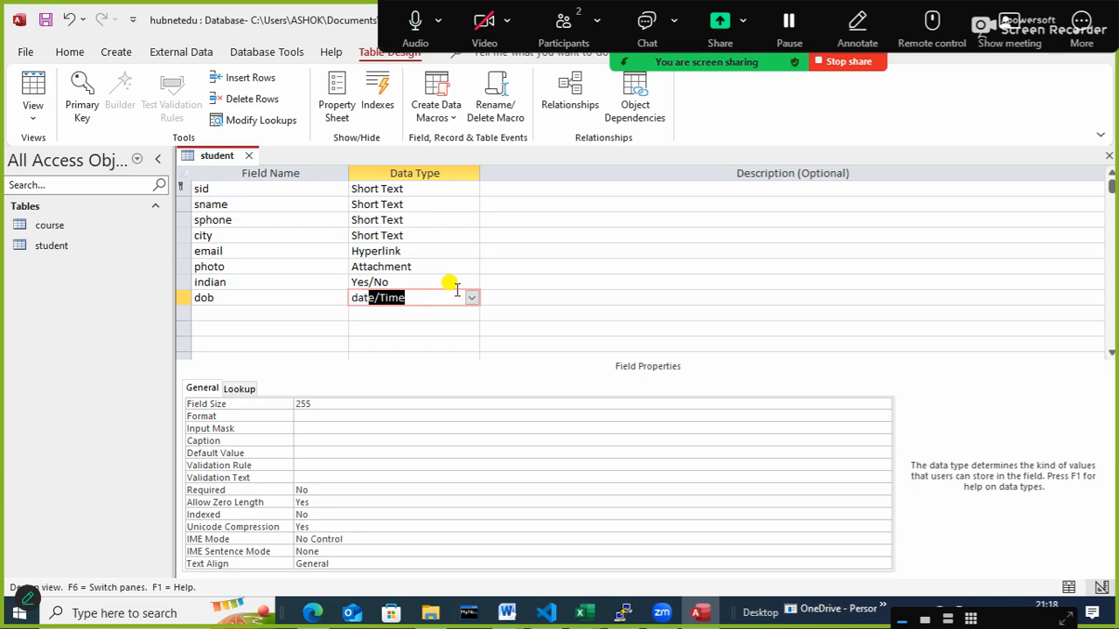
pyautogui.press('Tab')
pyautogui.click(312, 315)
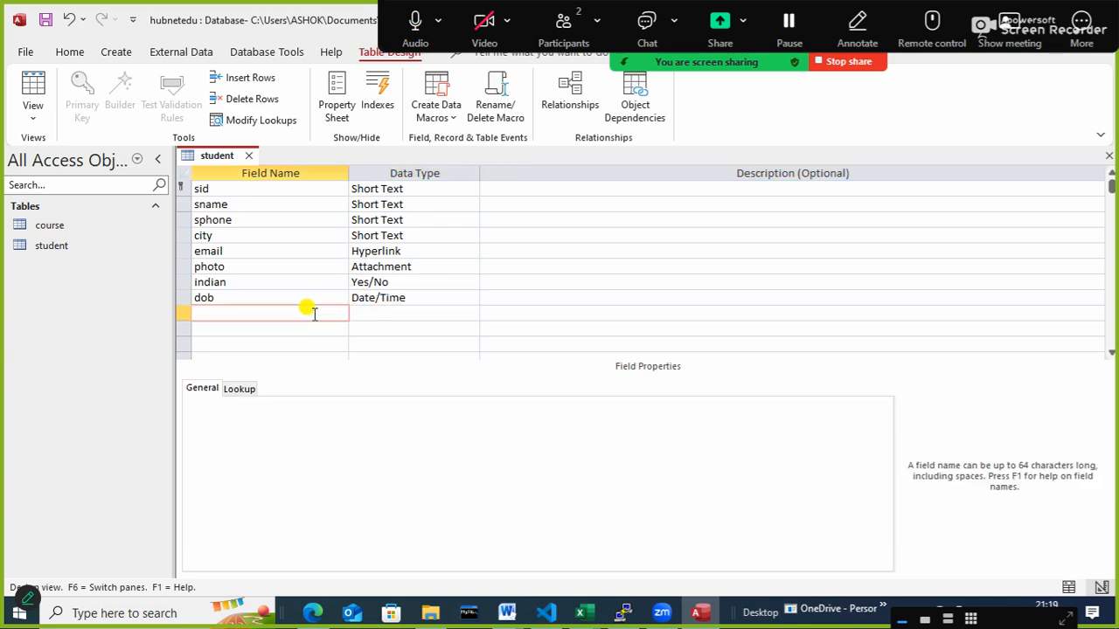
pyautogui.click(472, 299)
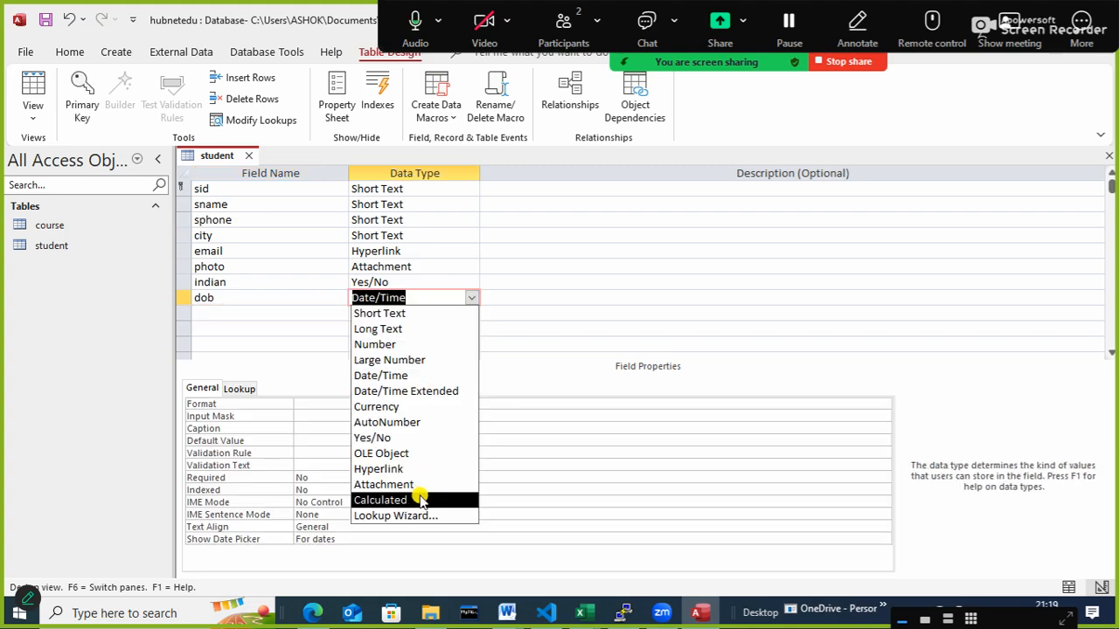
# - Add a field named gen and start the Lookup Wizard for it, choosing to type in the values
pyautogui.click(244, 317)
pyautogui.write('gen')
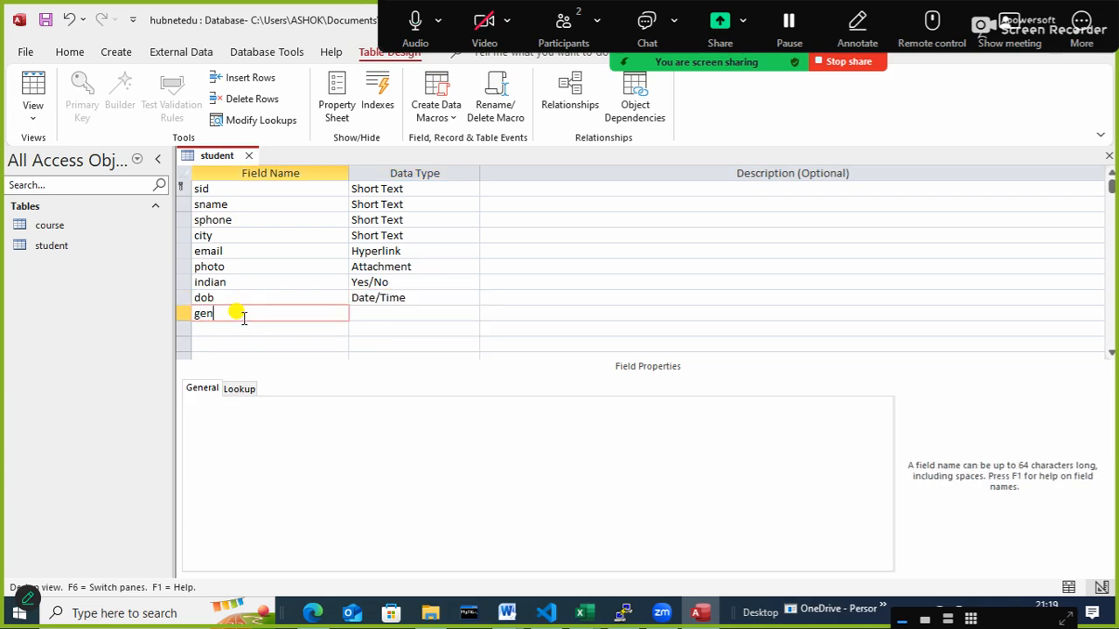
pyautogui.press('Tab')
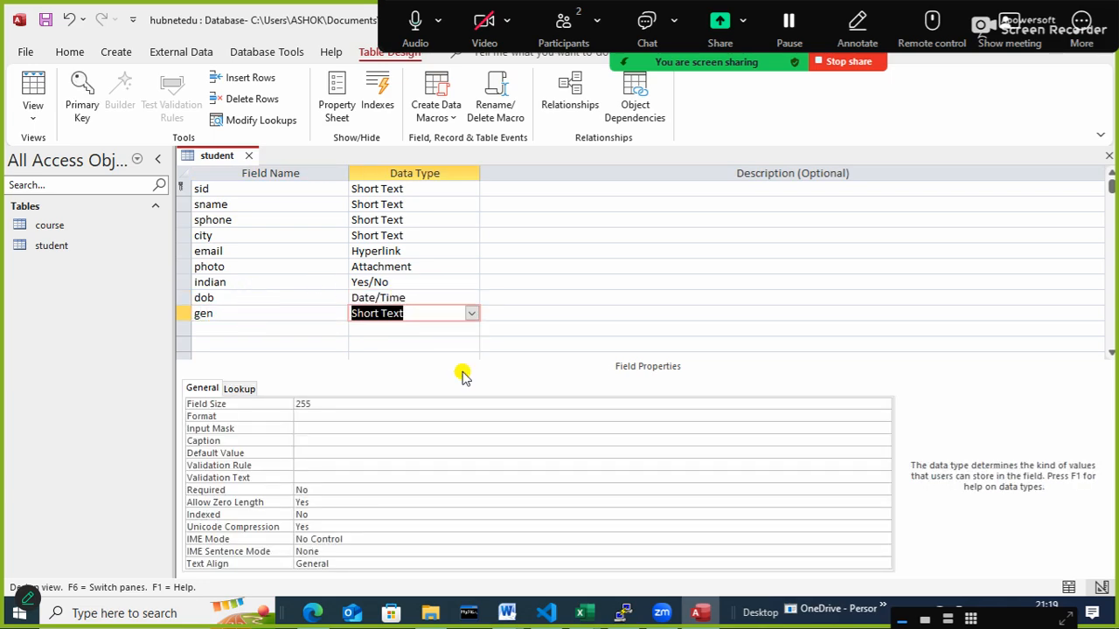
pyautogui.click(471, 314)
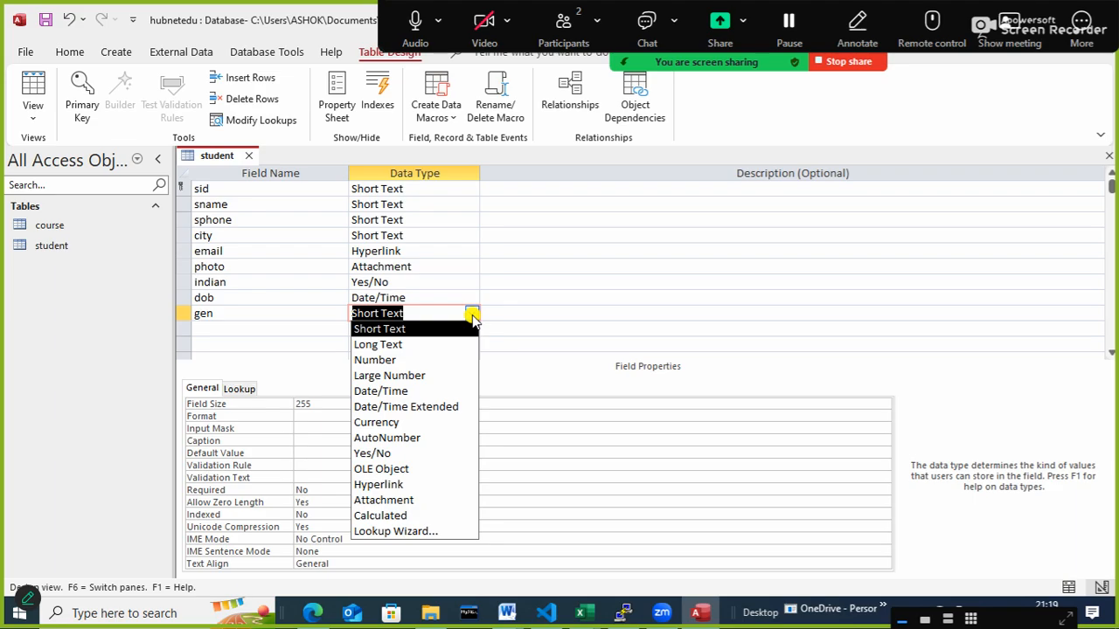
pyautogui.click(417, 532)
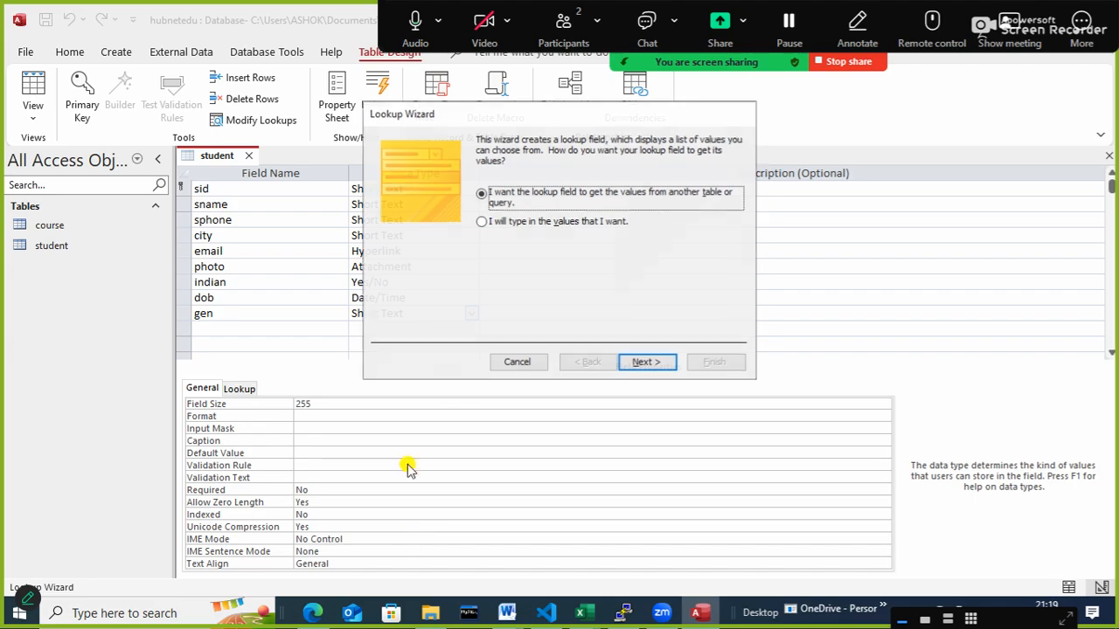
pyautogui.click(505, 223)
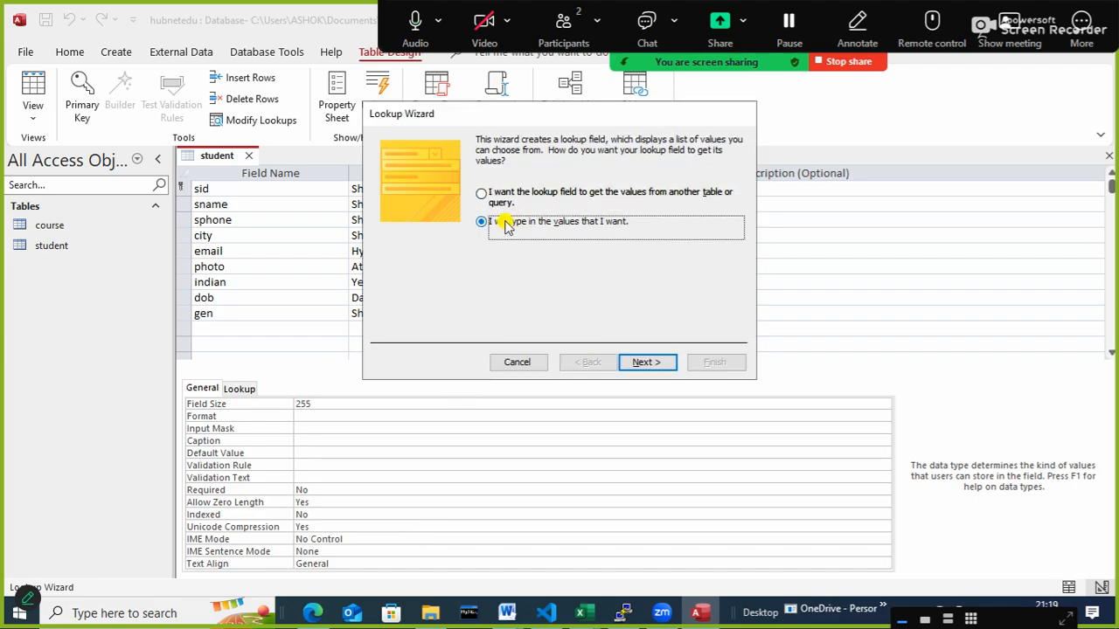
pyautogui.click(647, 362)
# - Enter Male and Female as the gen lookup values, limit entries to the list, and finish the Lookup Wizard
pyautogui.click(452, 238)
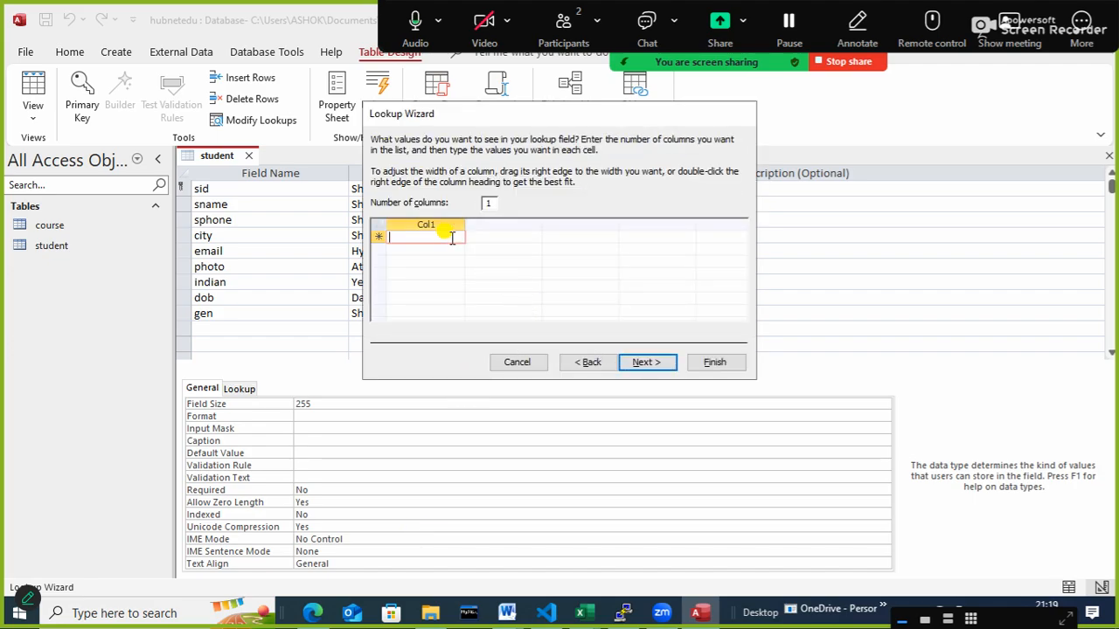
pyautogui.write('Male')
pyautogui.press('Return')
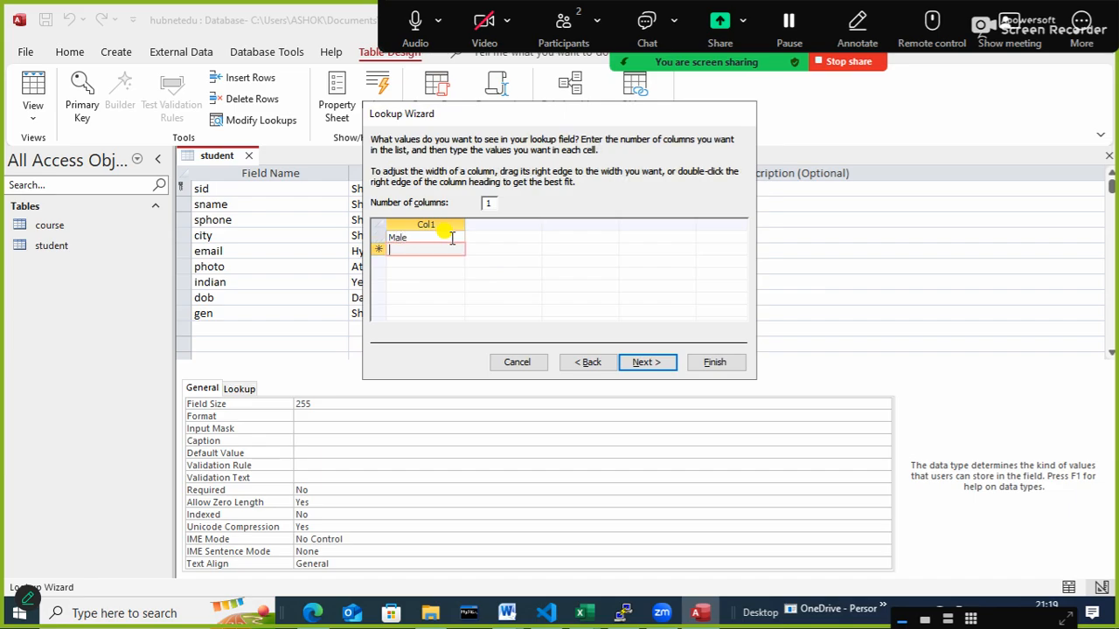
pyautogui.write('Female')
pyautogui.click(645, 362)
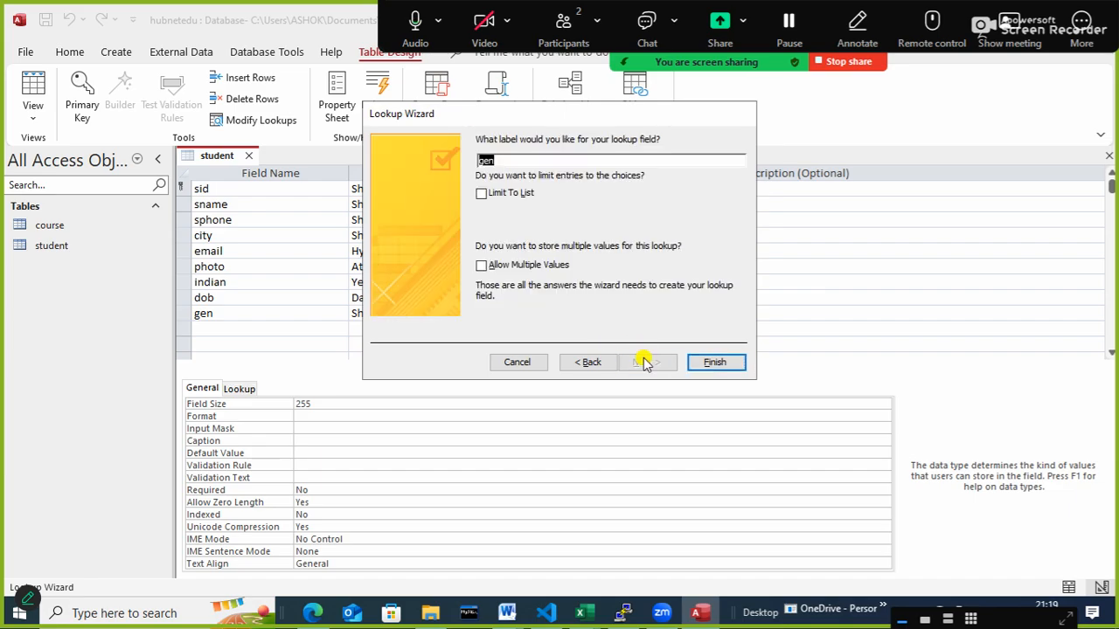
pyautogui.click(480, 193)
pyautogui.click(714, 362)
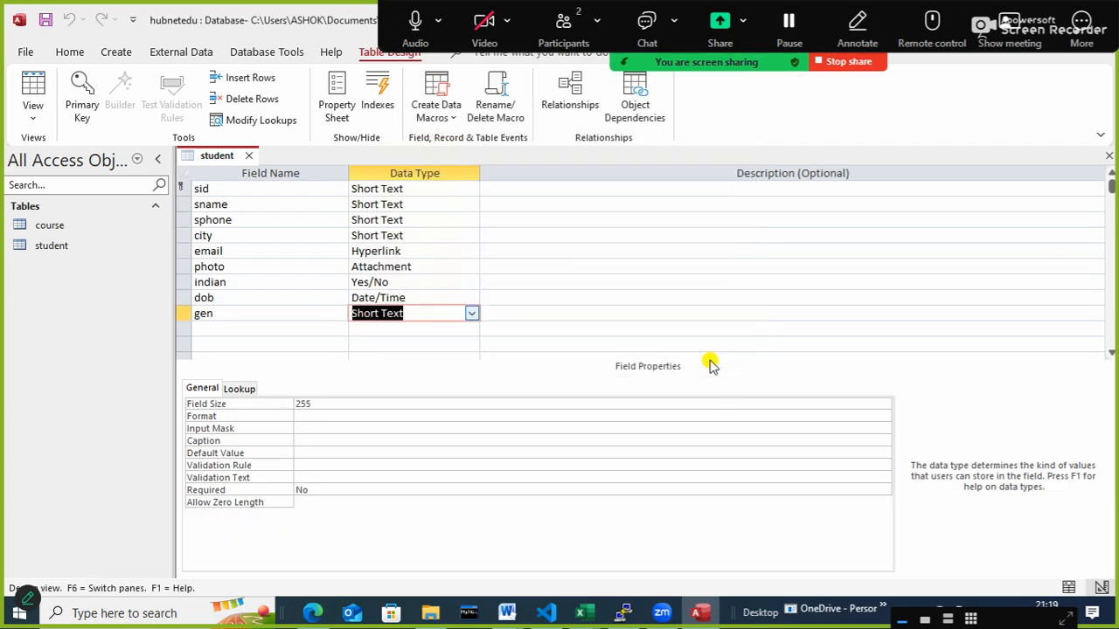
# - Add a field named cid with the Short Text data type below gen
pyautogui.click(226, 330)
pyautogui.write('cid')
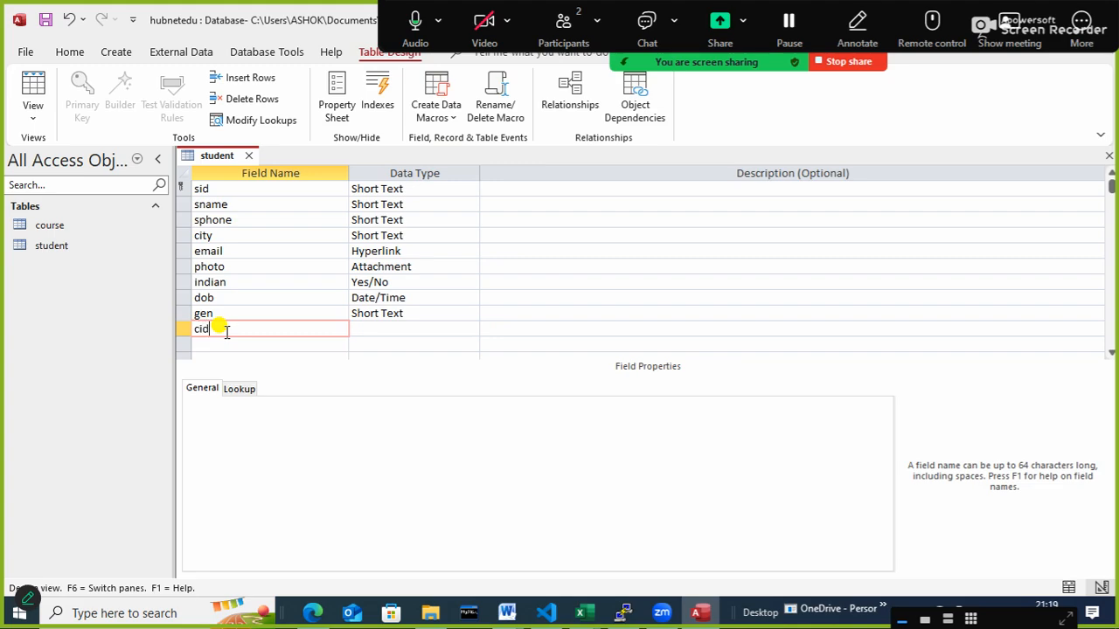
pyautogui.press('Tab')
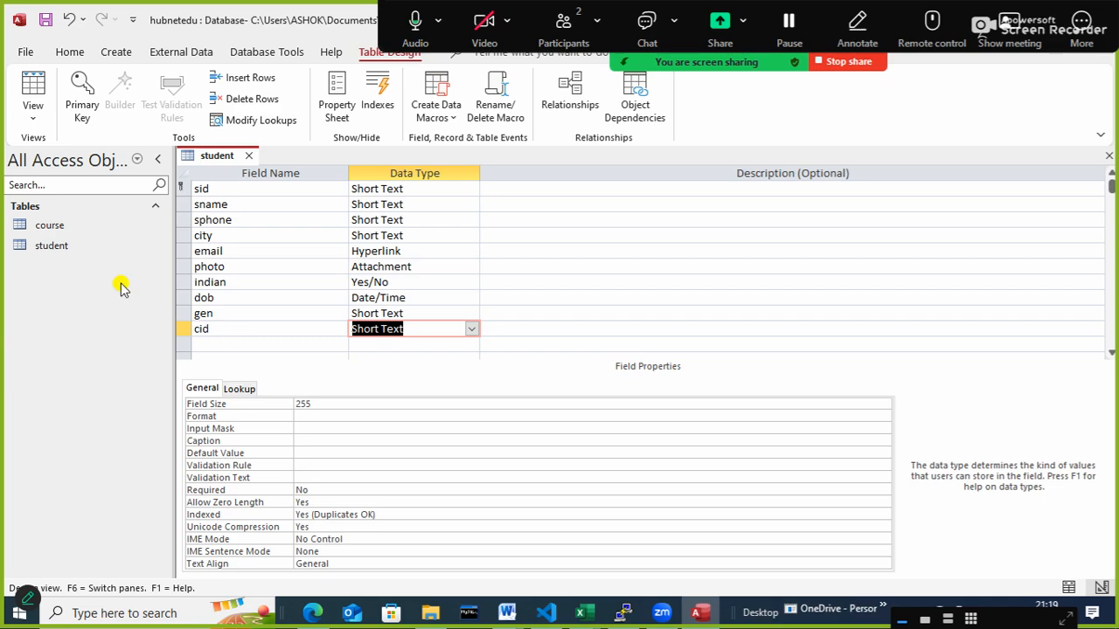
# - Save the student table design and close the table
pyautogui.rightClick(223, 157)
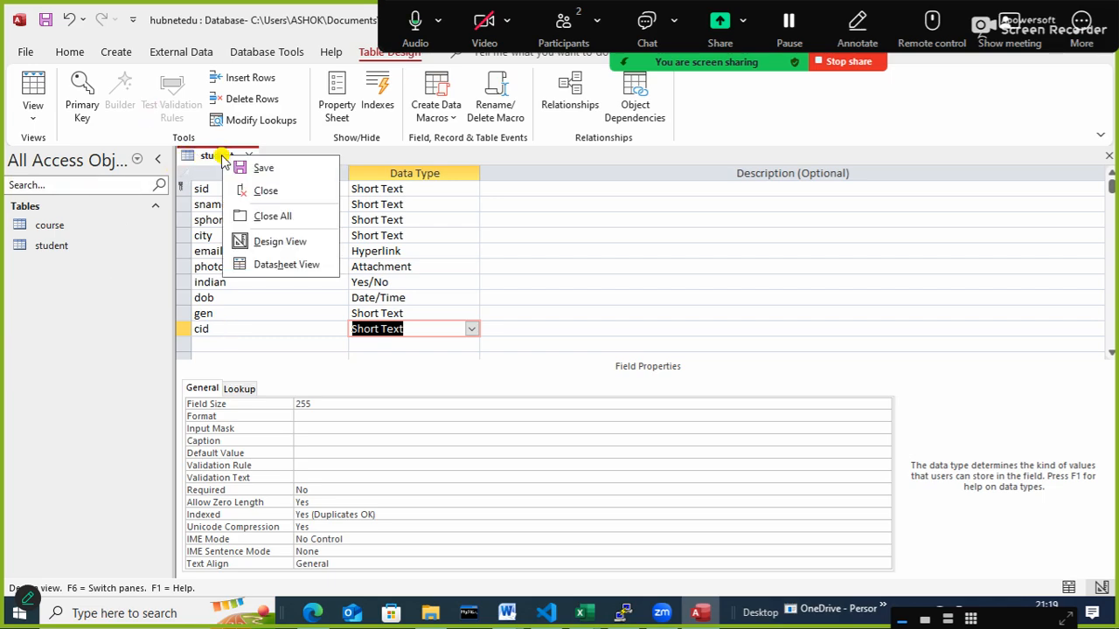
pyautogui.click(262, 167)
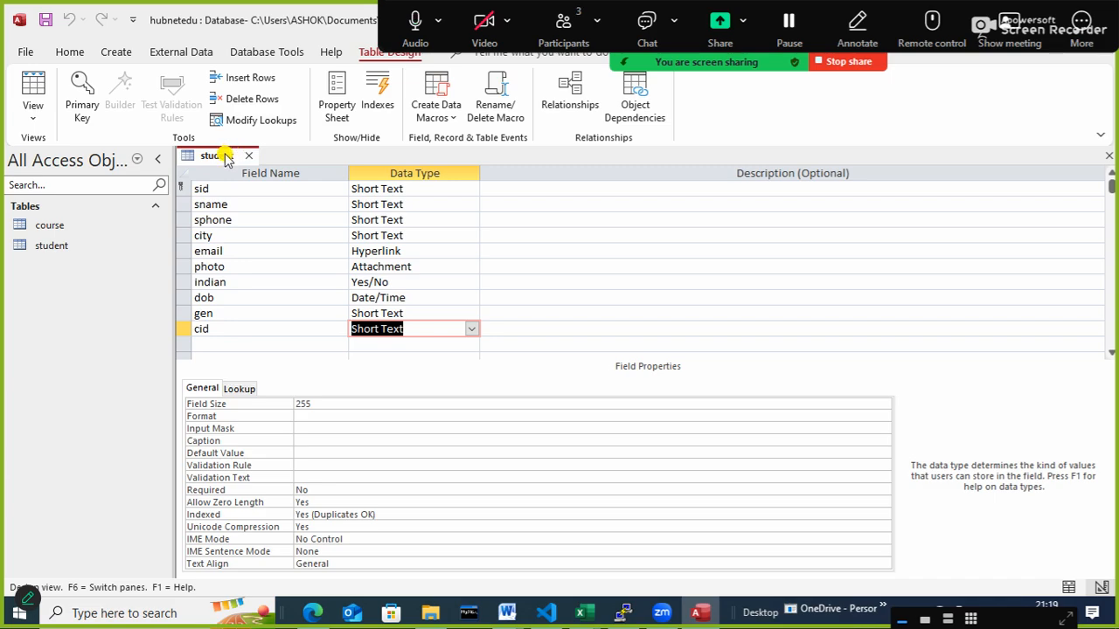
pyautogui.rightClick(225, 156)
pyautogui.click(260, 212)
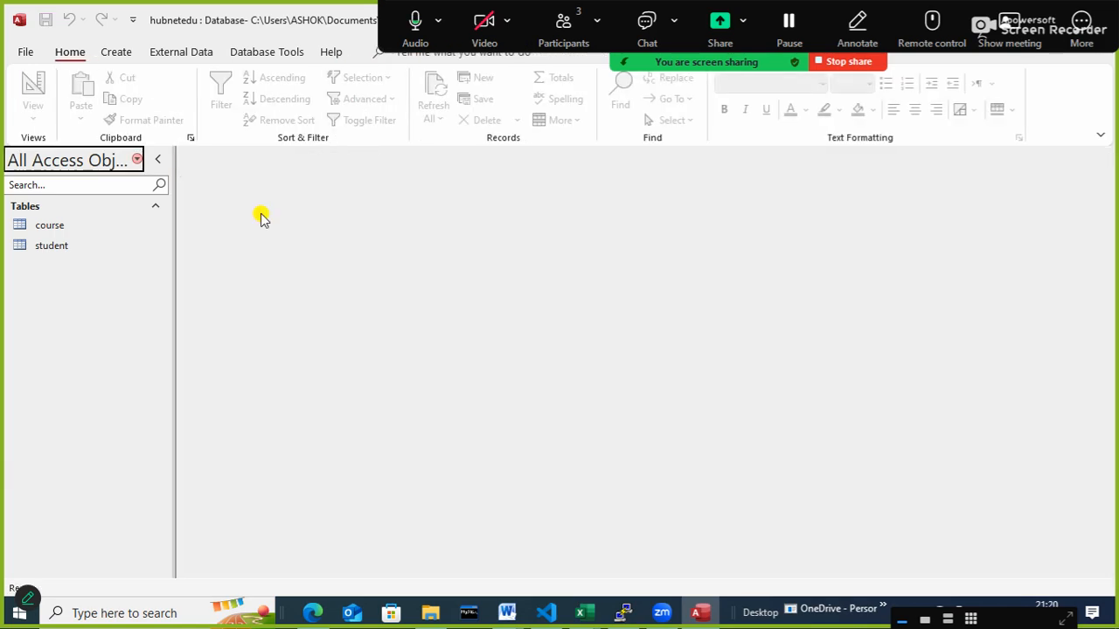
pyautogui.click(552, 35)
pyautogui.click(695, 163)
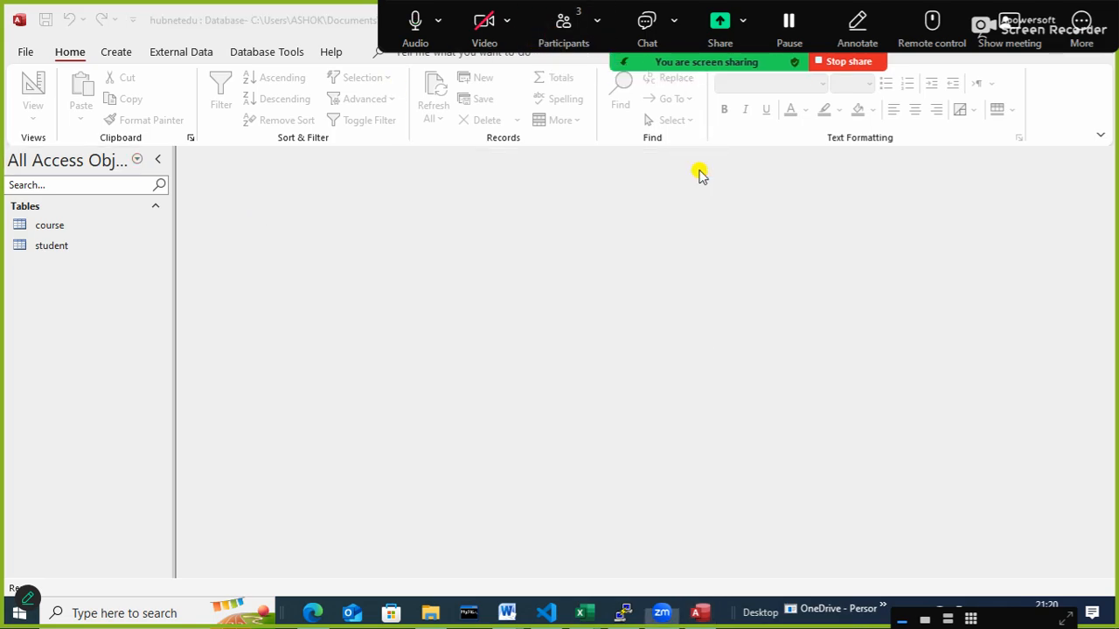
# - Add the course and student tables to the Relationships layout, placing course above and to the left of student
pyautogui.click(243, 52)
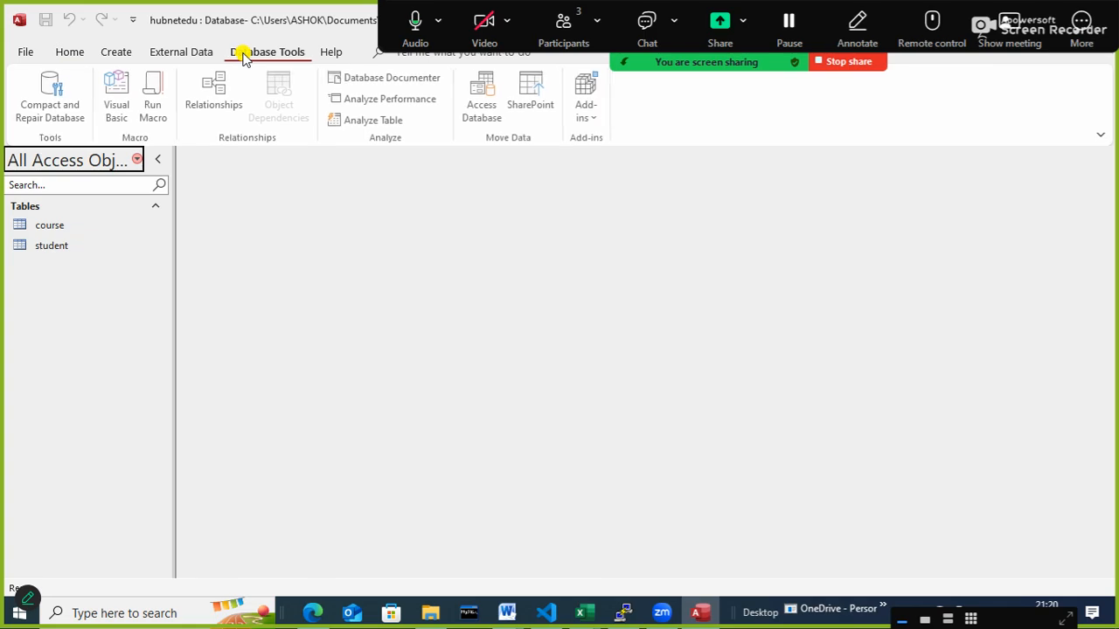
pyautogui.click(218, 96)
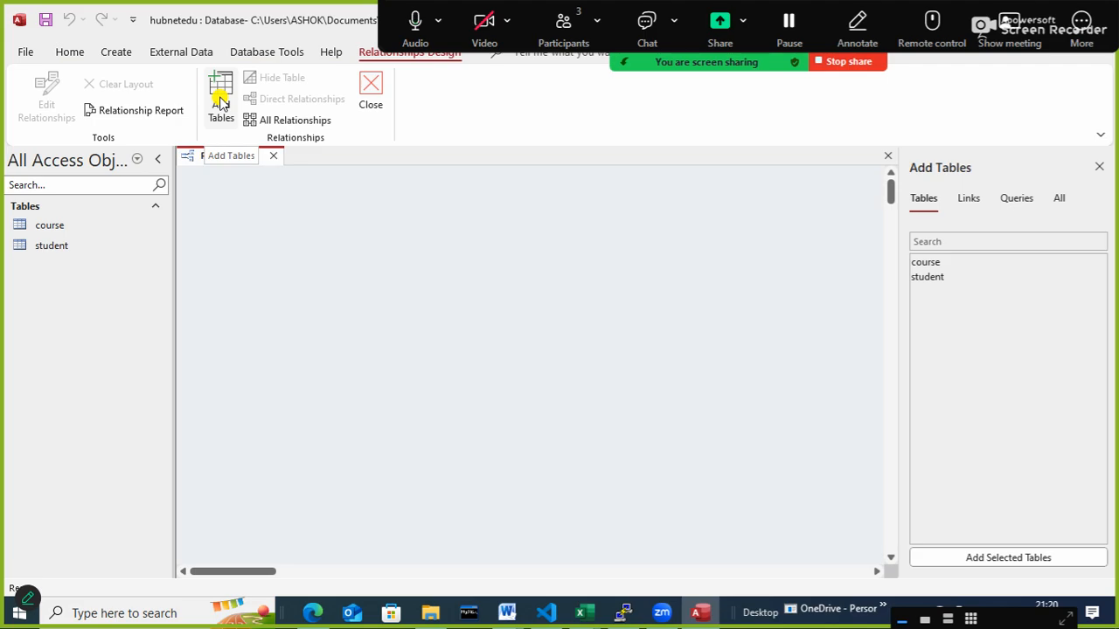
pyautogui.click(965, 202)
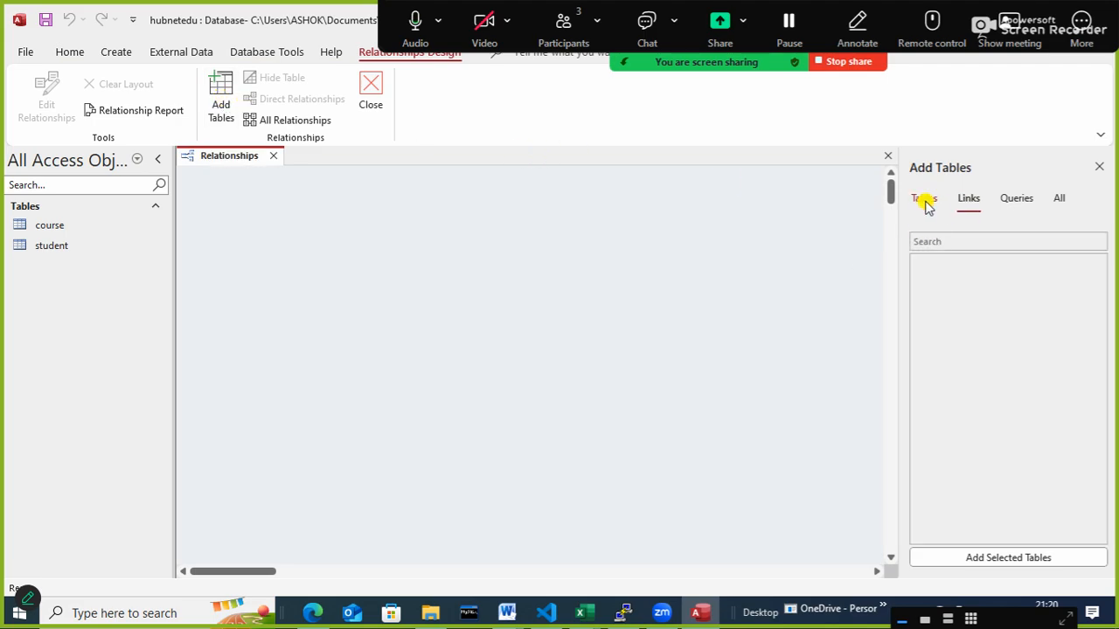
pyautogui.click(926, 201)
pyautogui.moveTo(927, 262); pyautogui.dragTo(726, 278)
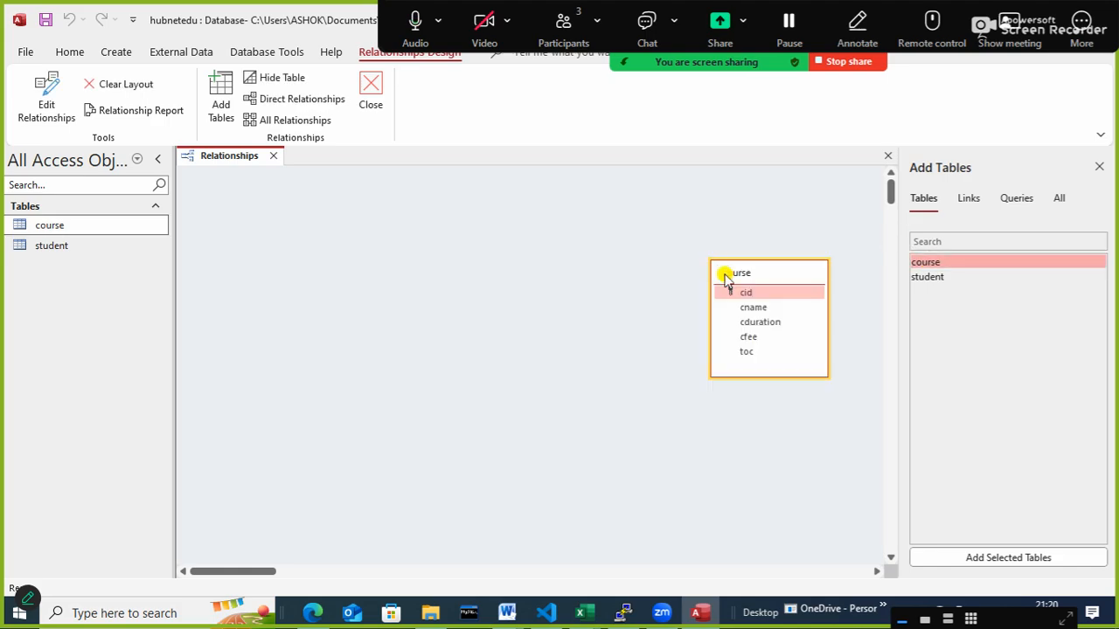
pyautogui.moveTo(925, 276); pyautogui.dragTo(487, 324)
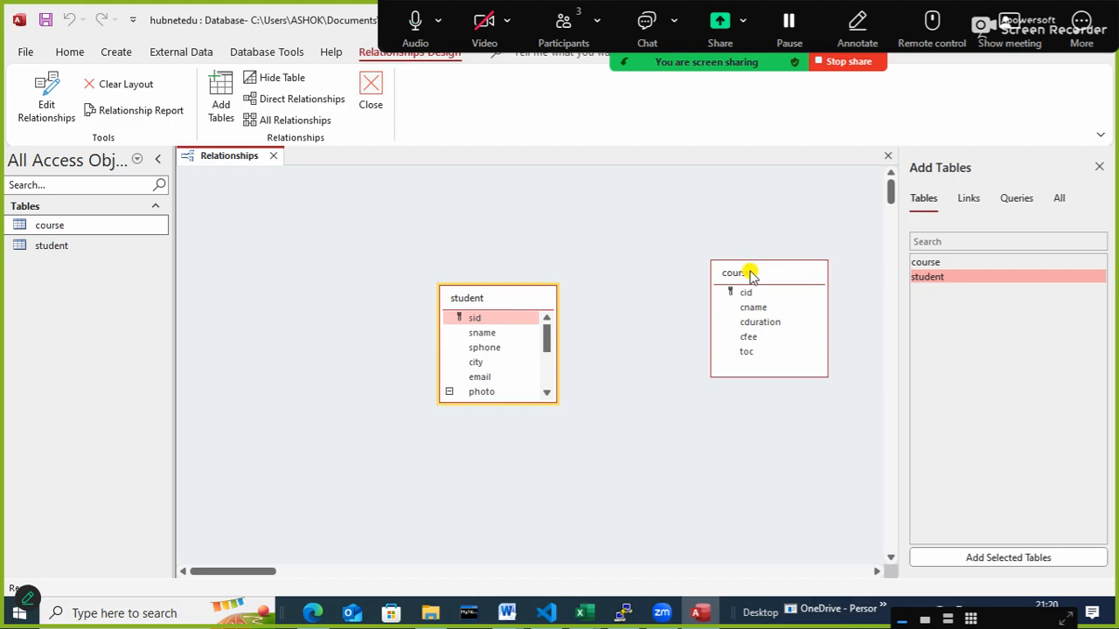
pyautogui.moveTo(749, 273); pyautogui.dragTo(307, 215)
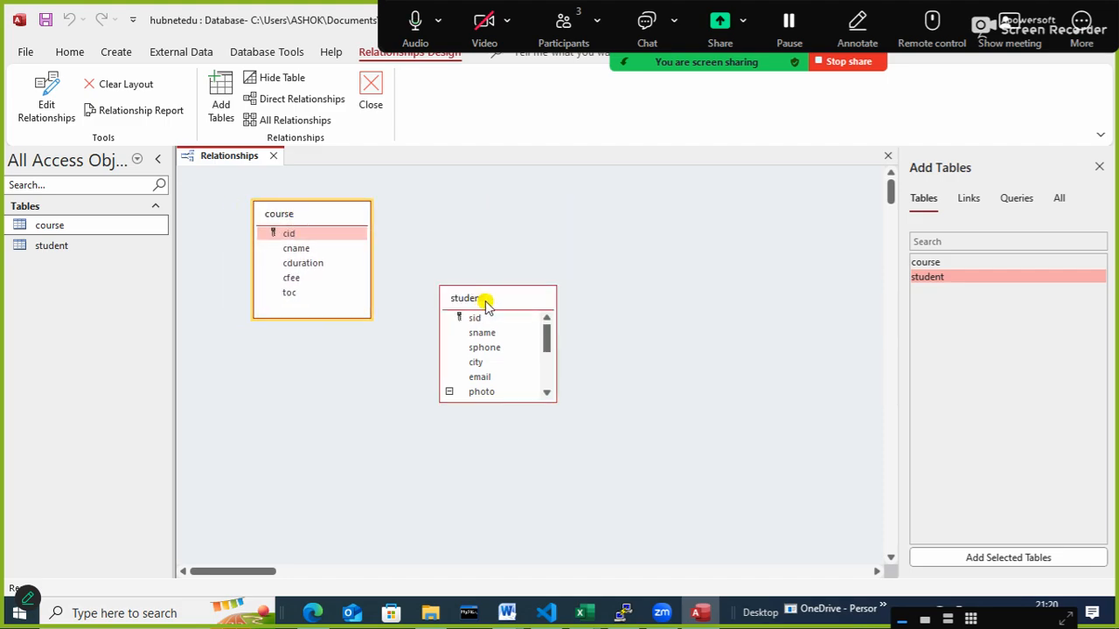
pyautogui.moveTo(487, 301); pyautogui.dragTo(578, 307)
pyautogui.moveTo(304, 219); pyautogui.dragTo(565, 394)
pyautogui.click(362, 237)
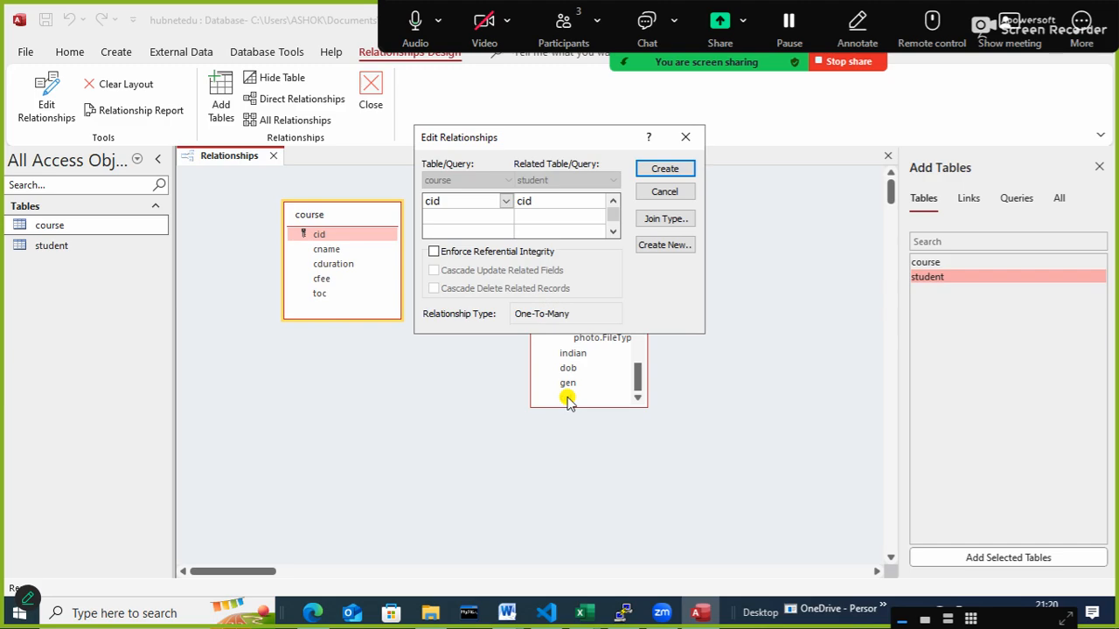
pyautogui.moveTo(478, 136); pyautogui.dragTo(613, 105)
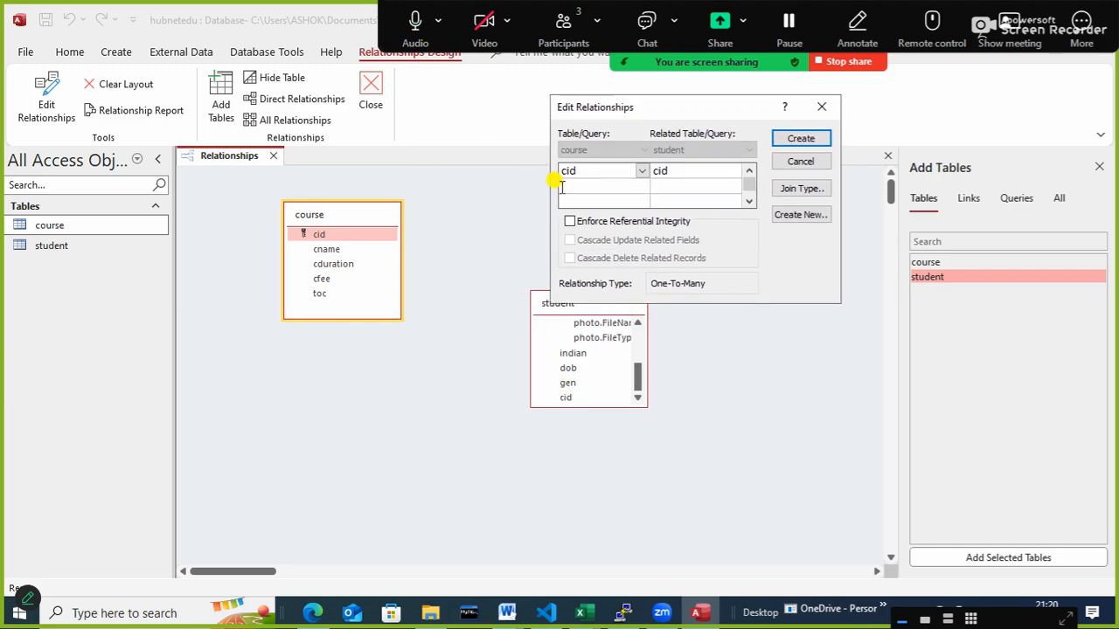
pyautogui.click(570, 221)
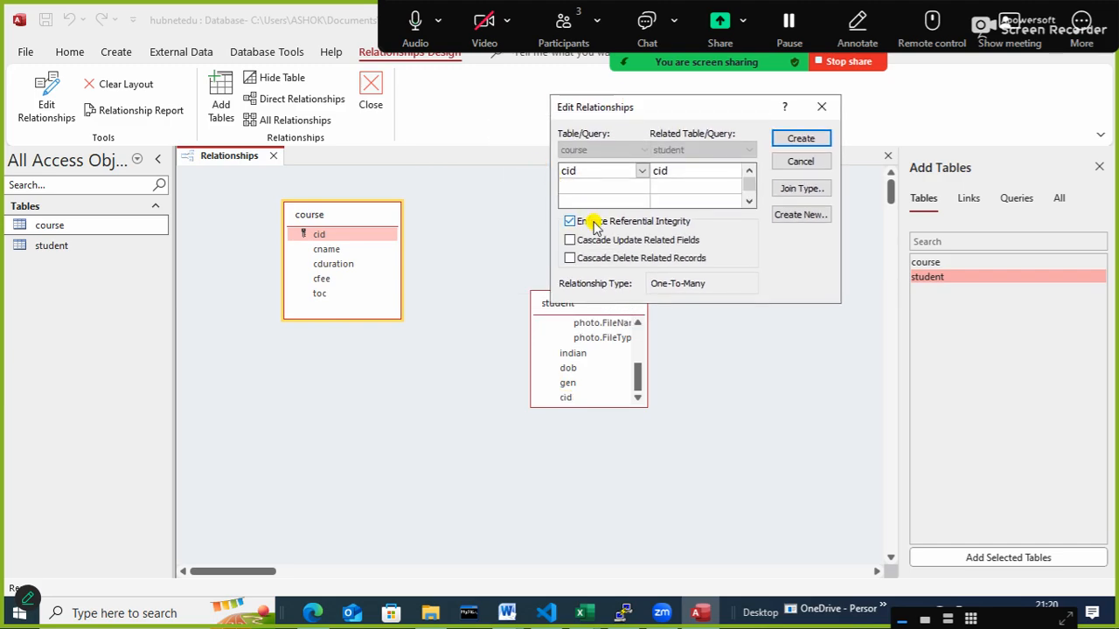
pyautogui.click(799, 162)
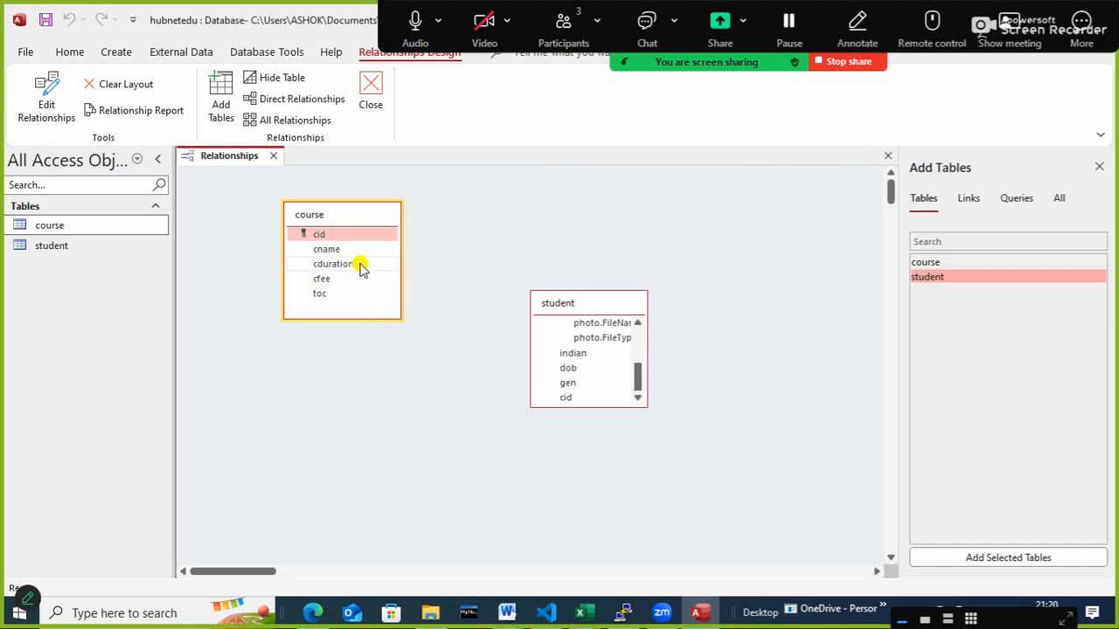
# - Create a relationship from cid in course to cid in student with Enforce Referential Integrity turned on
pyautogui.click(340, 237)
pyautogui.click(341, 237)
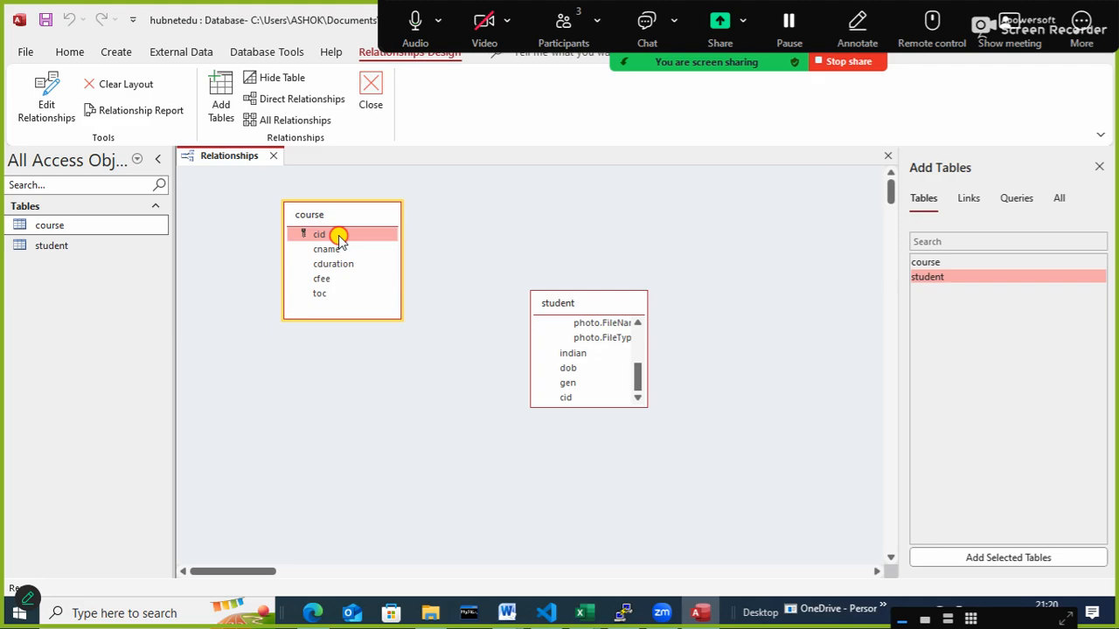
pyautogui.moveTo(340, 240); pyautogui.dragTo(566, 403)
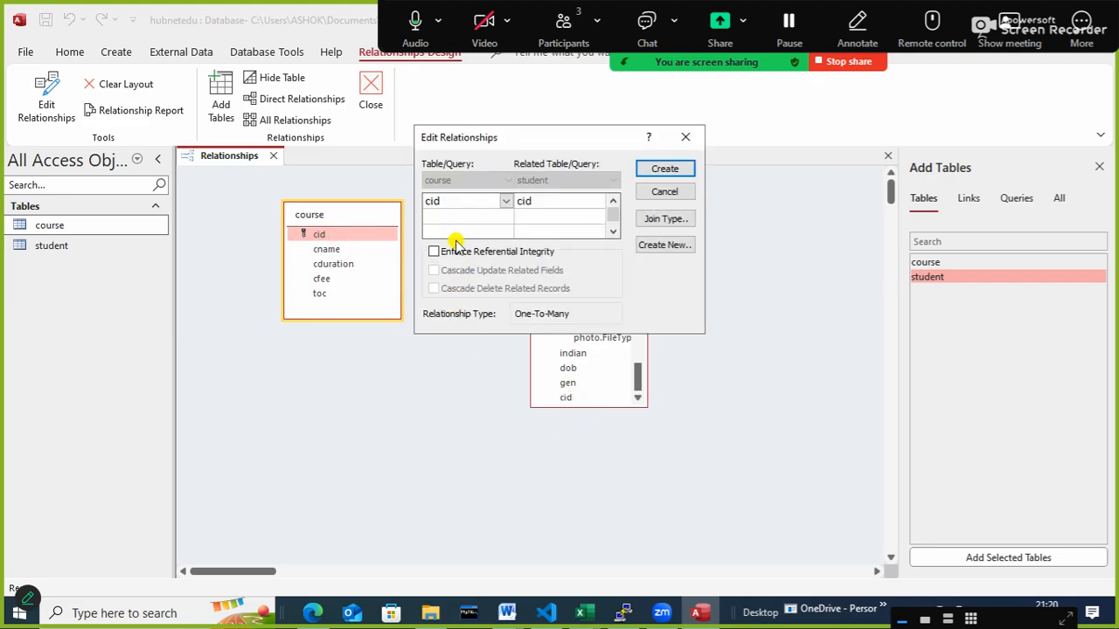
pyautogui.click(453, 254)
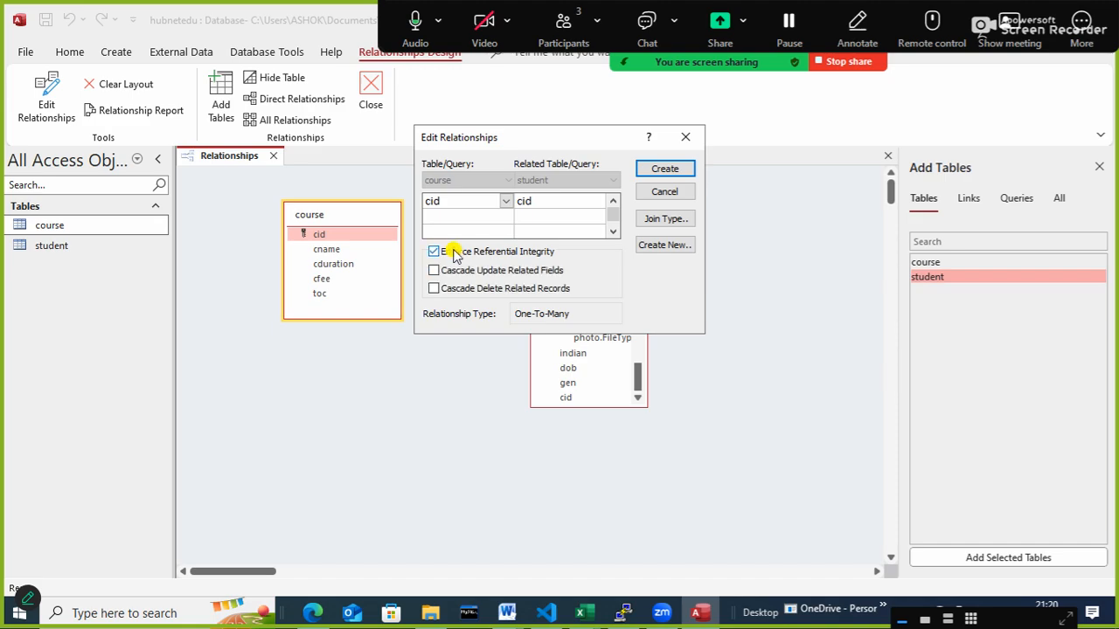
pyautogui.click(664, 169)
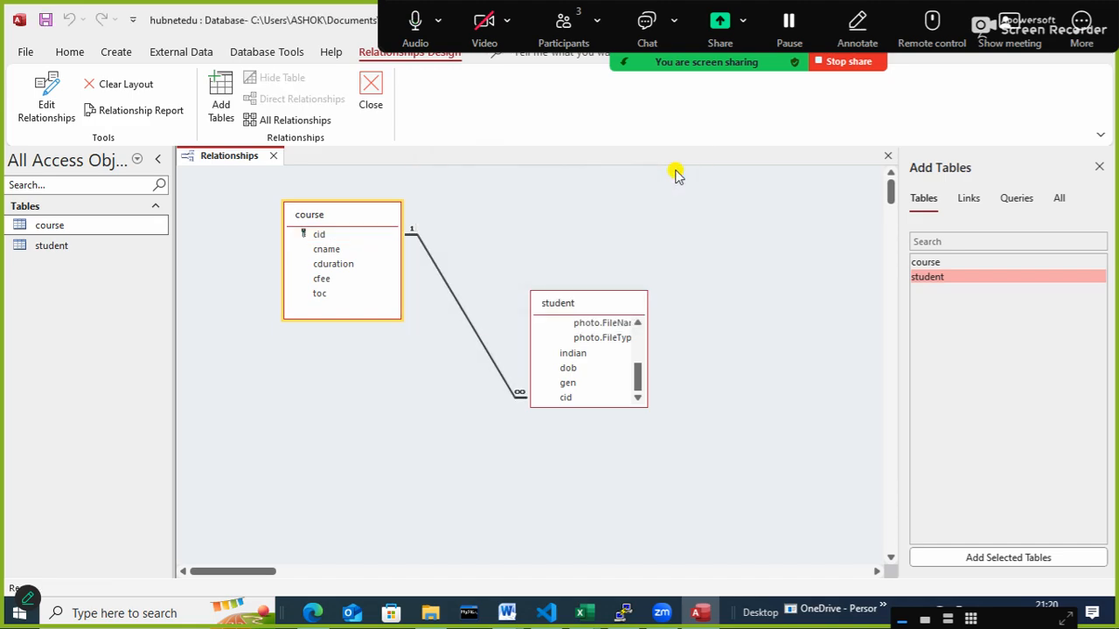
# - Reposition the course and student tables slightly in the Relationships layout, shifting student further away from course
pyautogui.moveTo(577, 301); pyautogui.dragTo(597, 325)
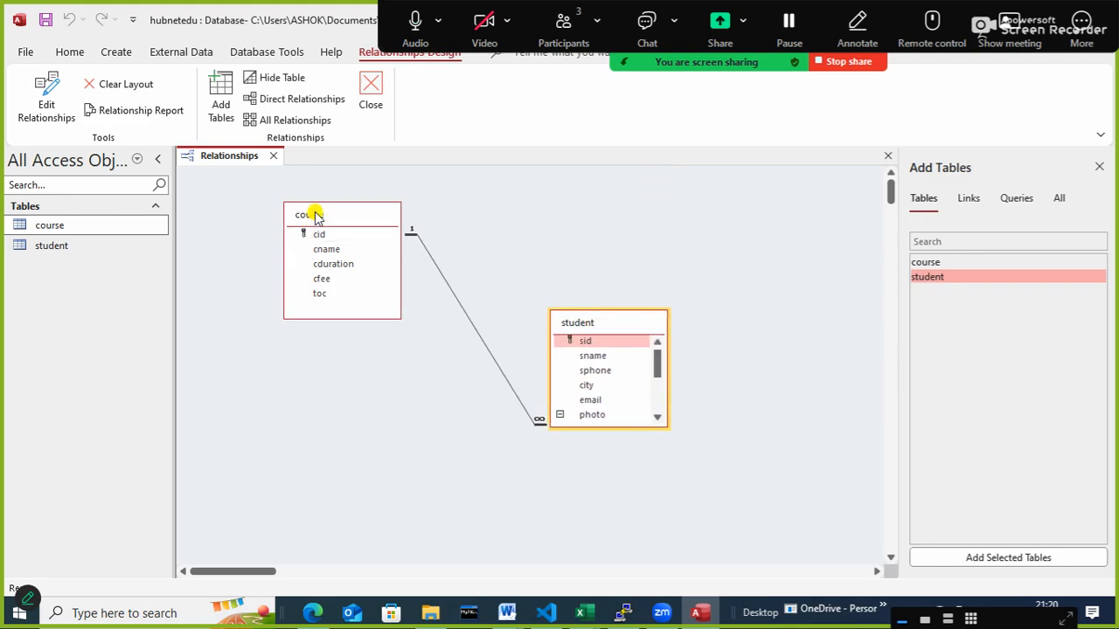
pyautogui.moveTo(314, 215); pyautogui.dragTo(321, 229)
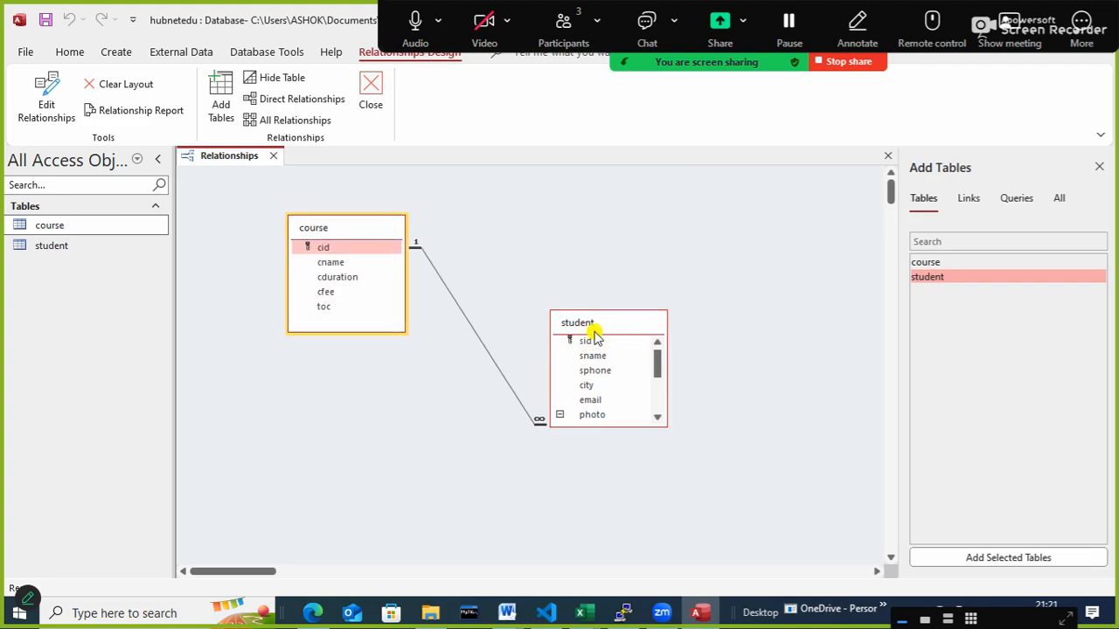
pyautogui.moveTo(594, 325); pyautogui.dragTo(615, 322)
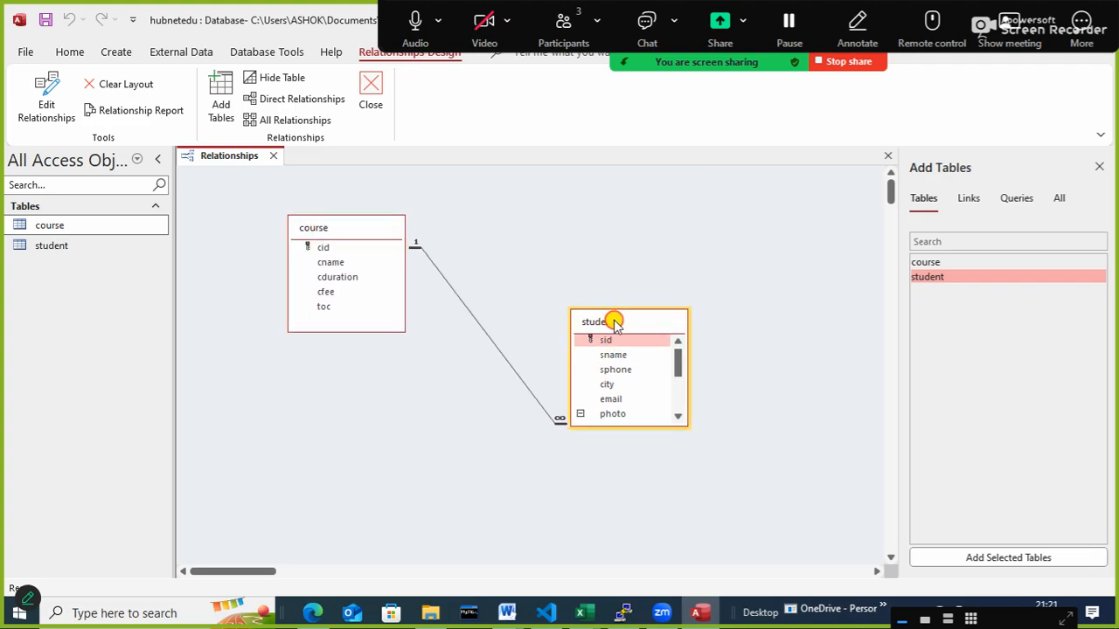
pyautogui.click(595, 233)
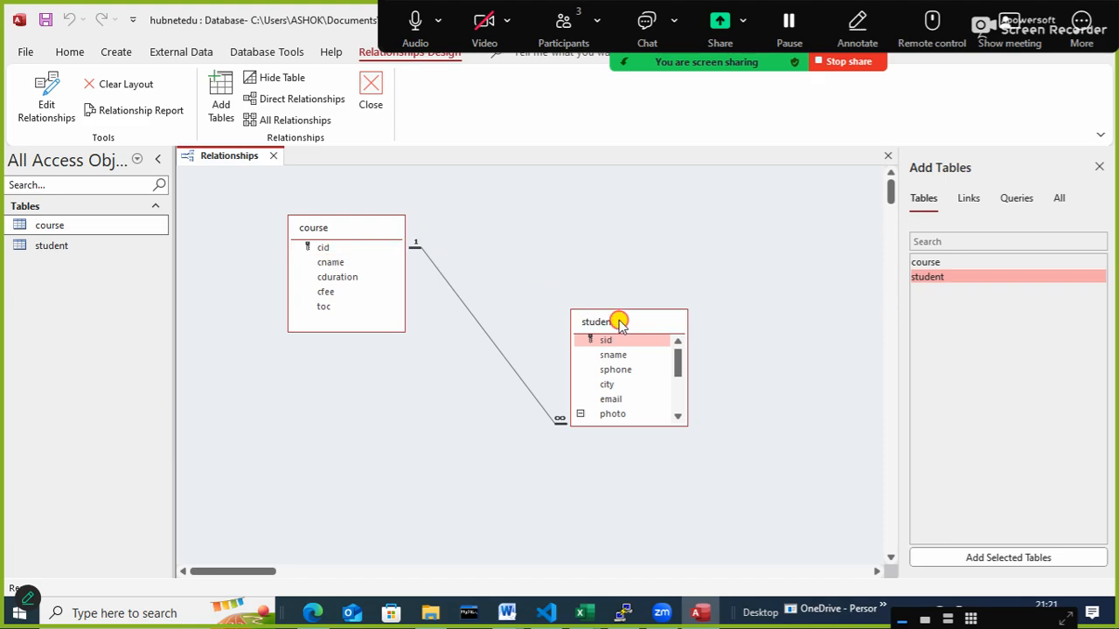
pyautogui.moveTo(618, 324); pyautogui.dragTo(633, 326)
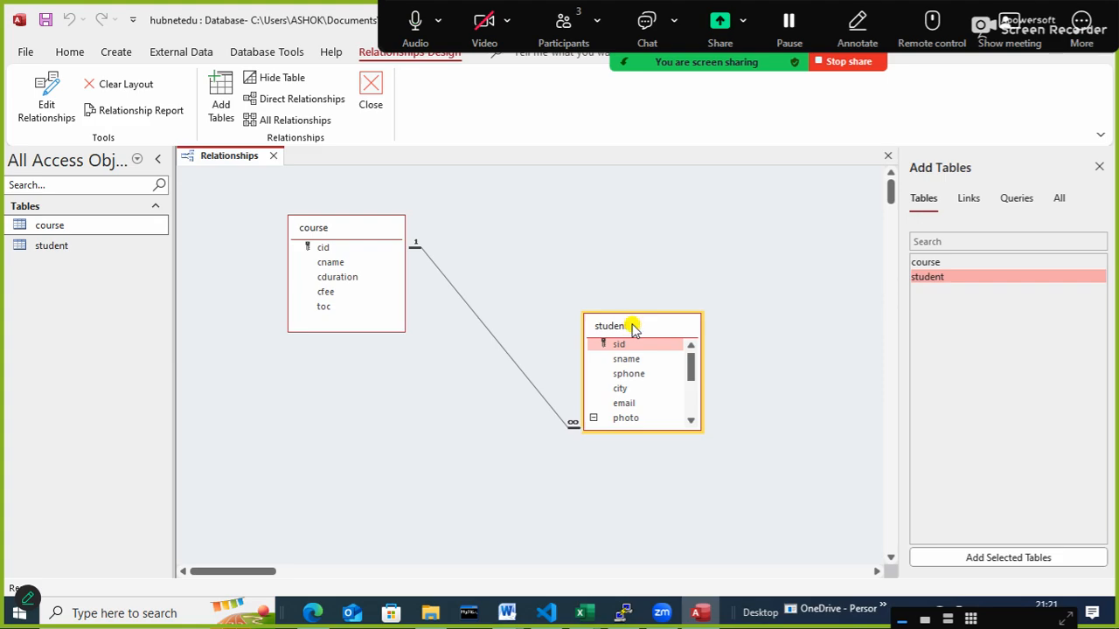
# - Close the Add Tables pane and the Relationships layout, saving the layout changes
pyautogui.click(986, 201)
pyautogui.click(1099, 166)
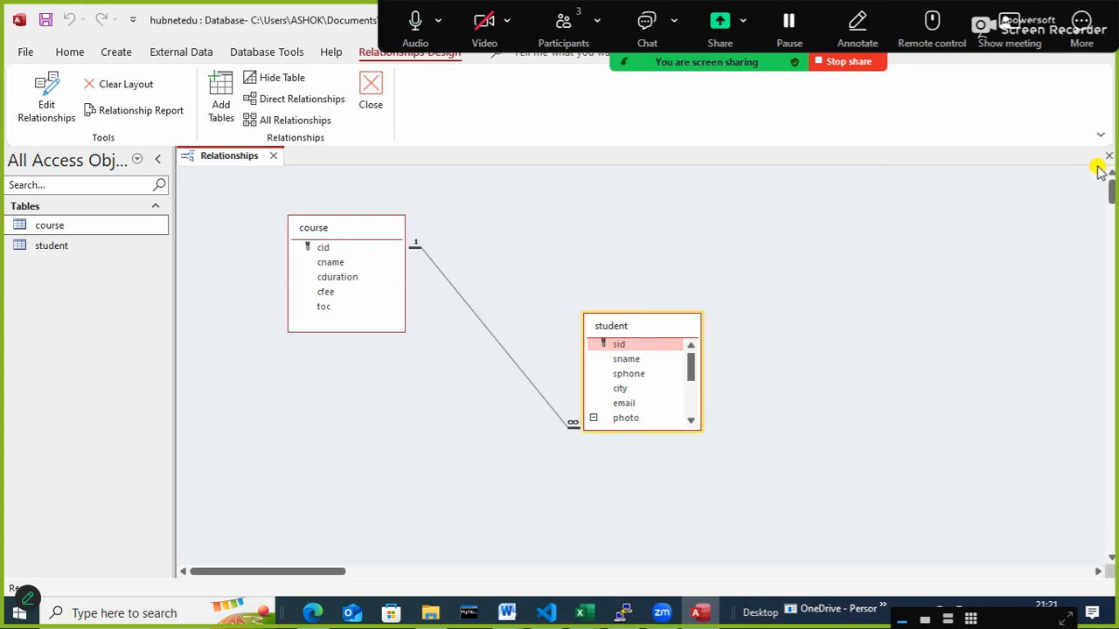
pyautogui.click(372, 88)
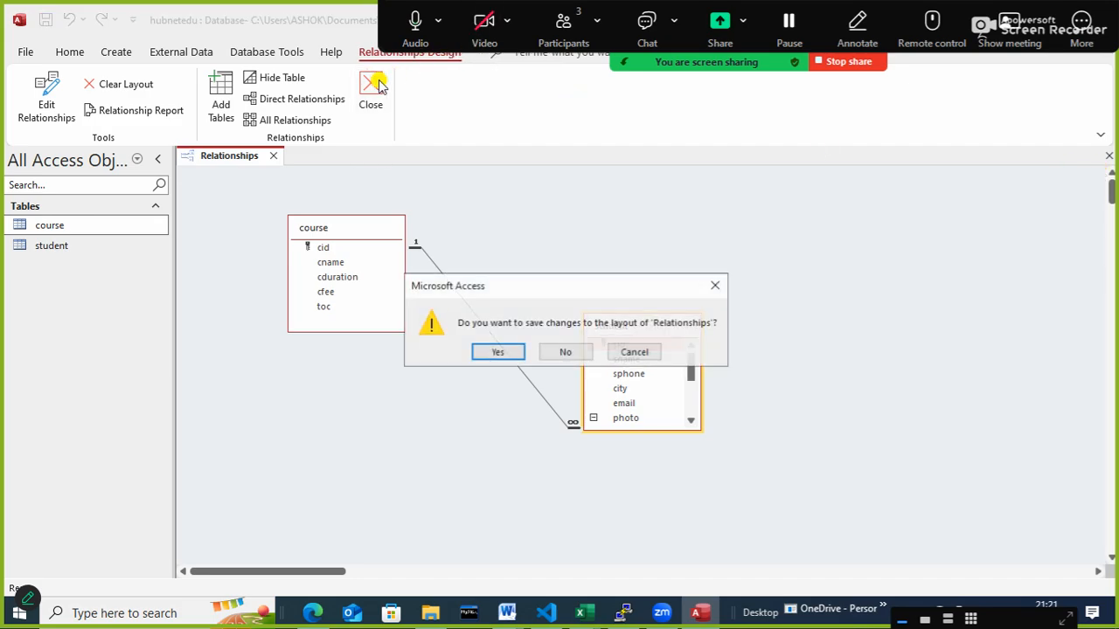
pyautogui.click(498, 351)
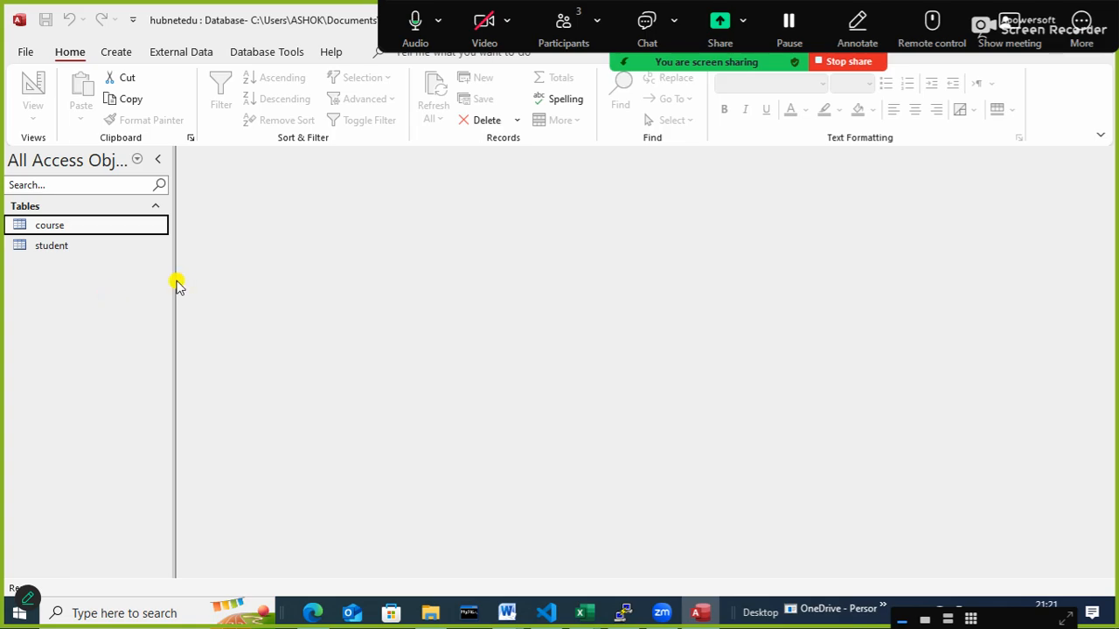
# - Widen the database object list and open the course table for data entry
pyautogui.moveTo(170, 277); pyautogui.dragTo(215, 274)
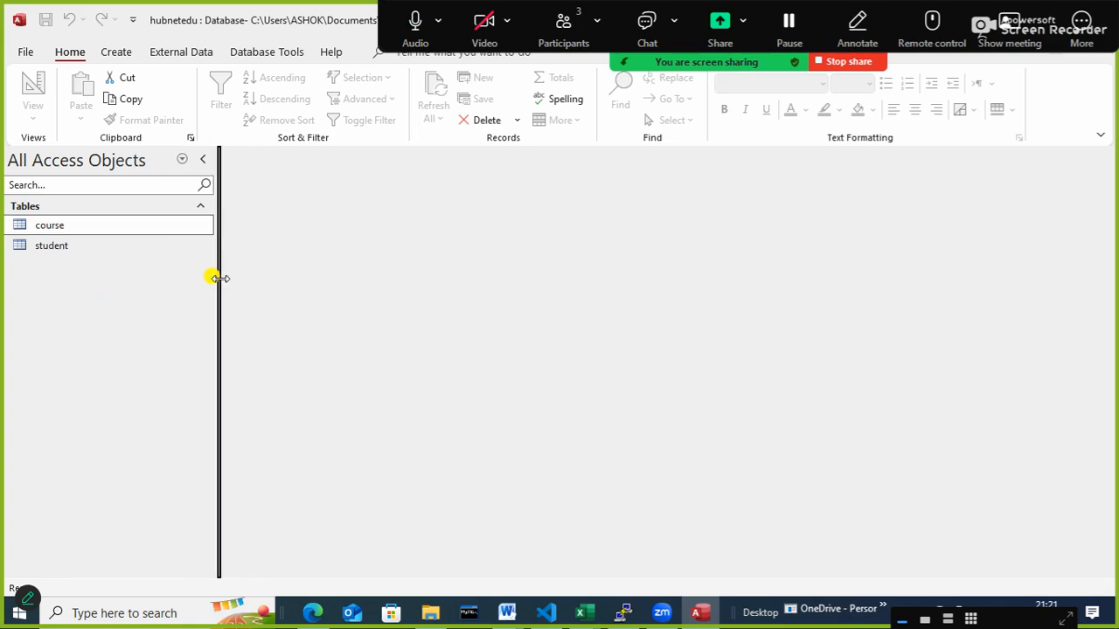
pyautogui.click(67, 230)
pyautogui.doubleClick(104, 227)
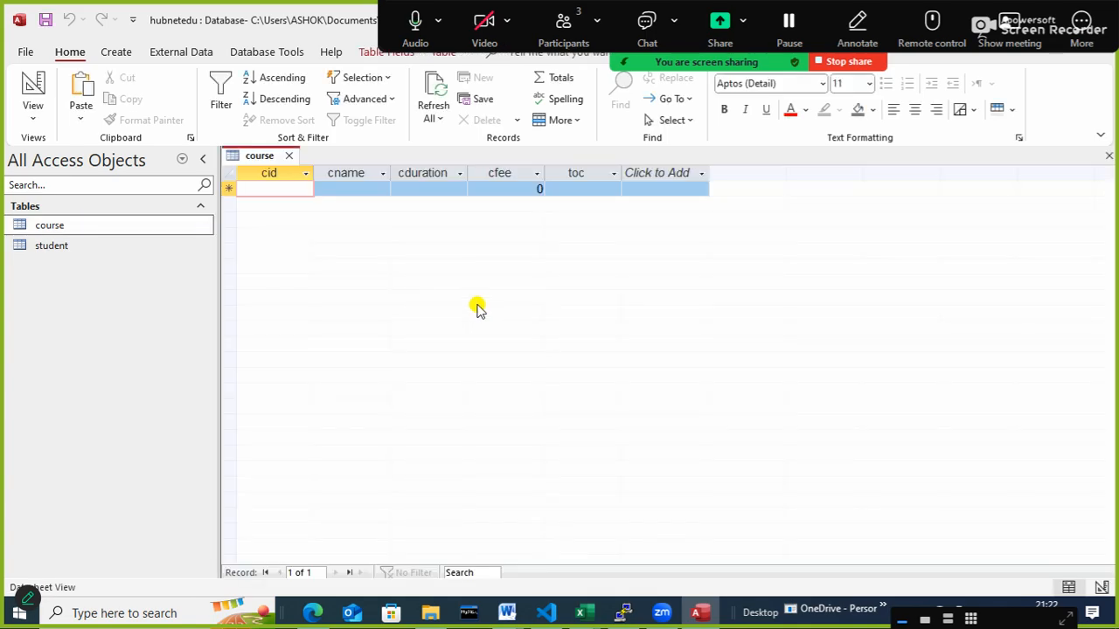
# - Start the first course record with cid p101 and cname python
pyautogui.write('c101')
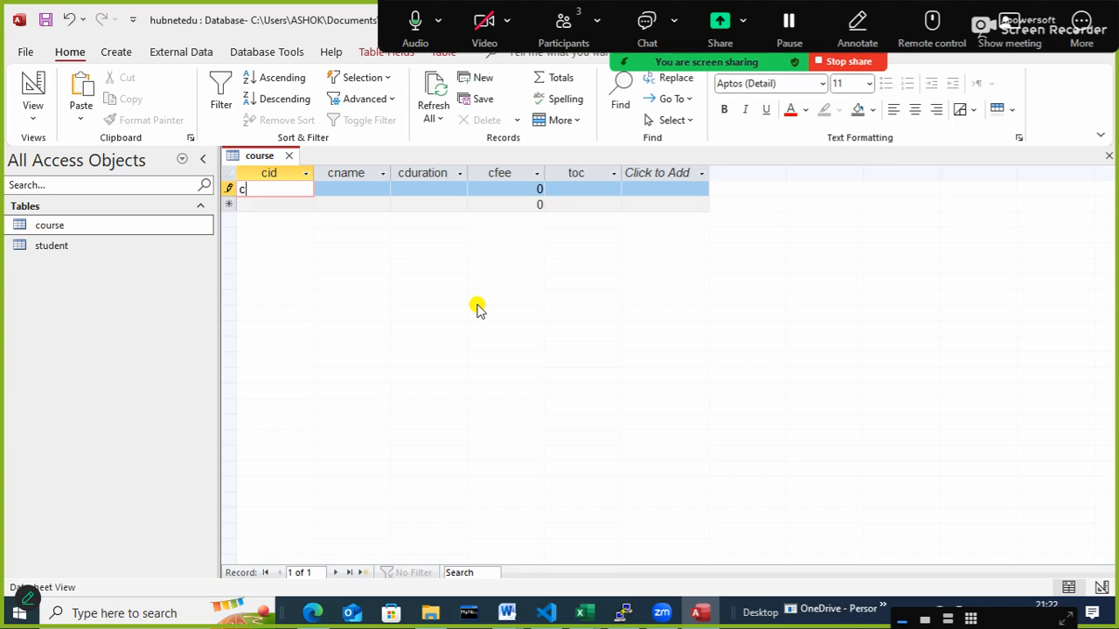
pyautogui.press('BackSpace')
pyautogui.press('BackSpace')
pyautogui.press('BackSpace')
pyautogui.press('BackSpace')
pyautogui.write('p101')
pyautogui.press('Tab')
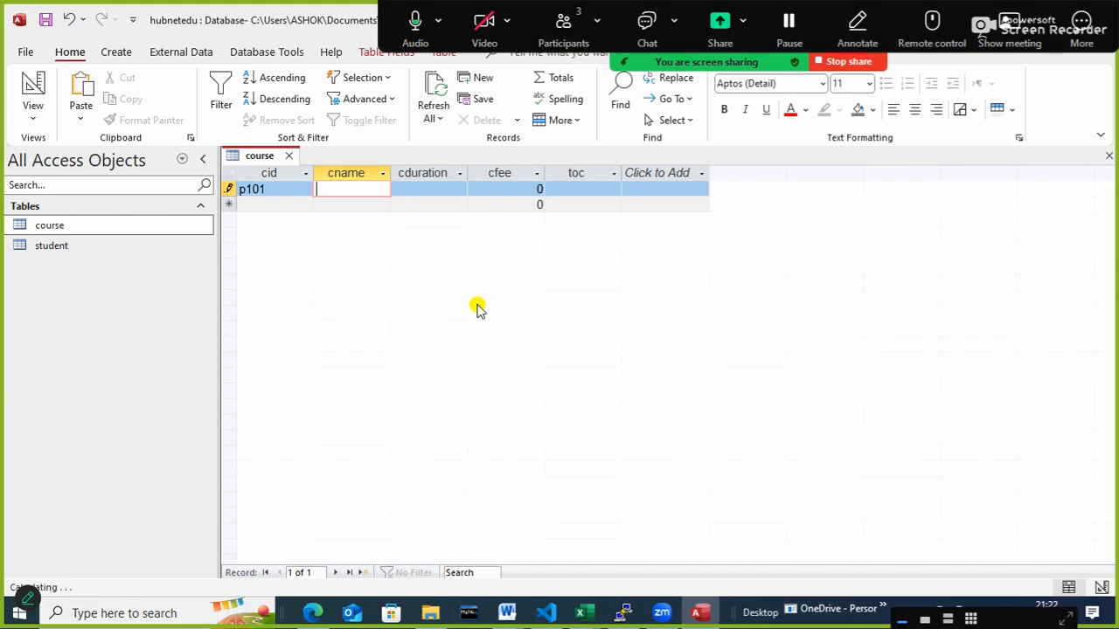
pyautogui.write('python')
pyautogui.press('Tab')
# - Complete the python record with cduration 3 months, cfee 10000 and toc programming
pyautogui.write('3 ')
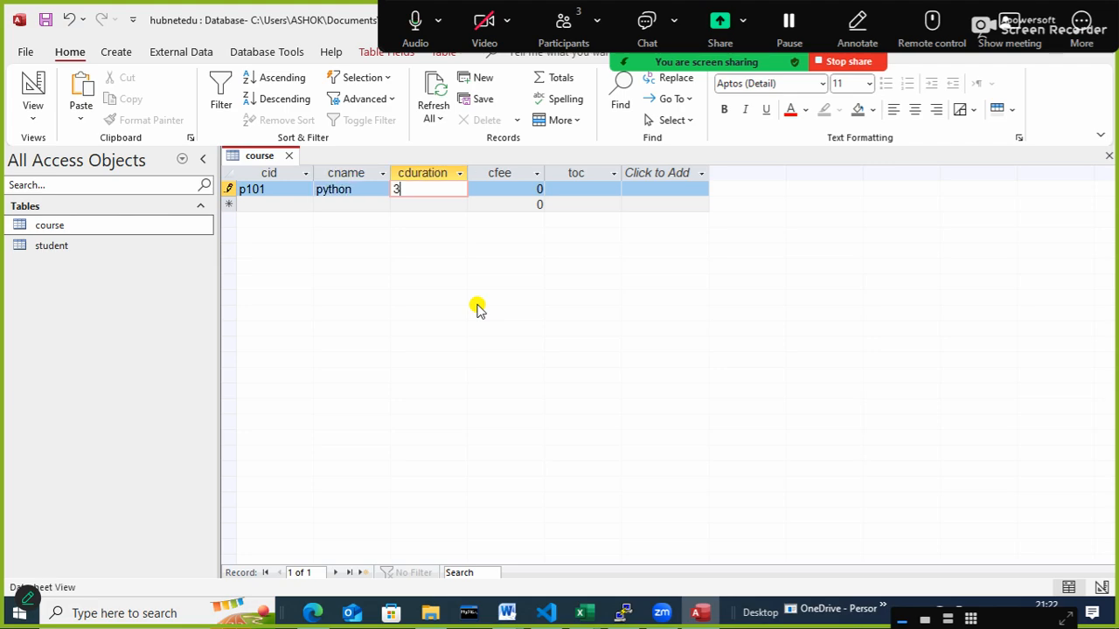
pyautogui.write('months')
pyautogui.press('Tab')
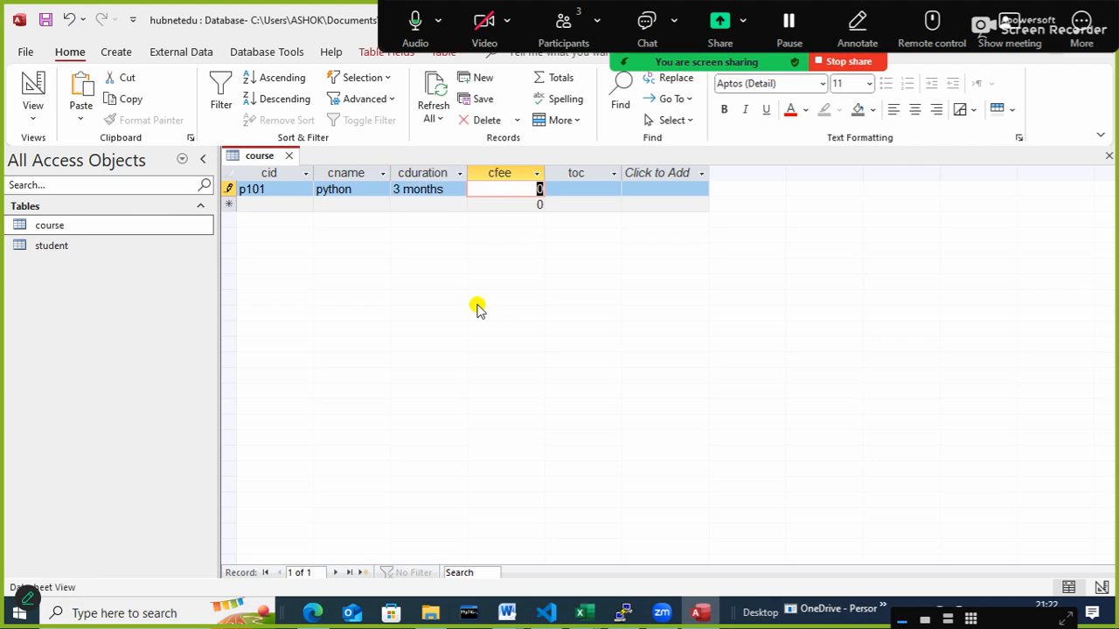
pyautogui.write('10000')
pyautogui.press('Tab')
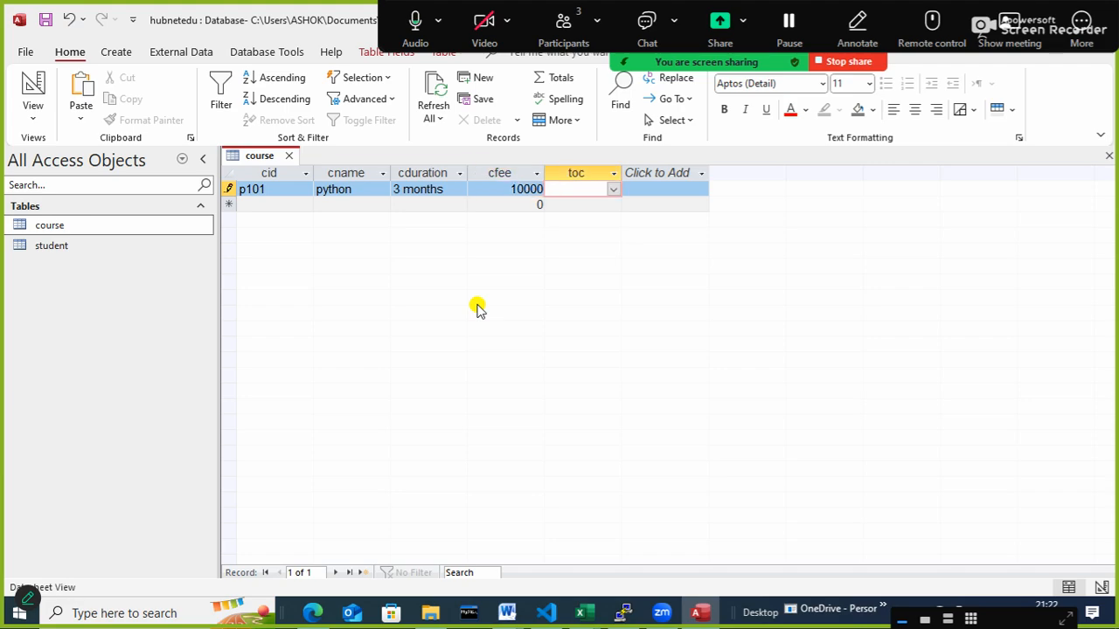
pyautogui.write('programmi')
pyautogui.press('Tab')
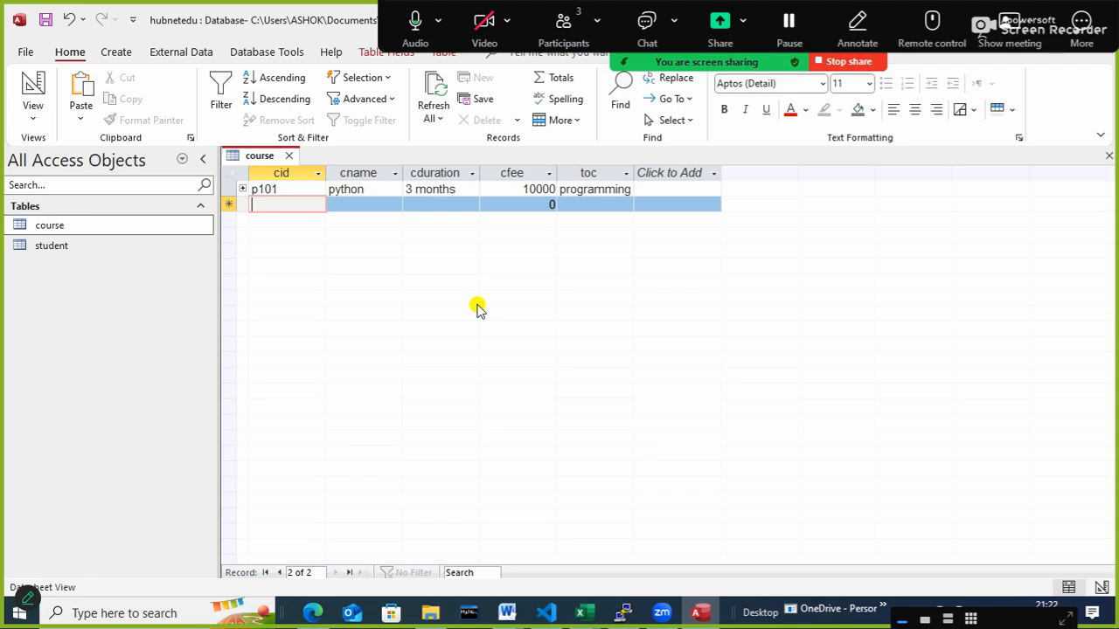
# - Expand the linked student records under course p101 to view them, and collapse them again
pyautogui.click(243, 189)
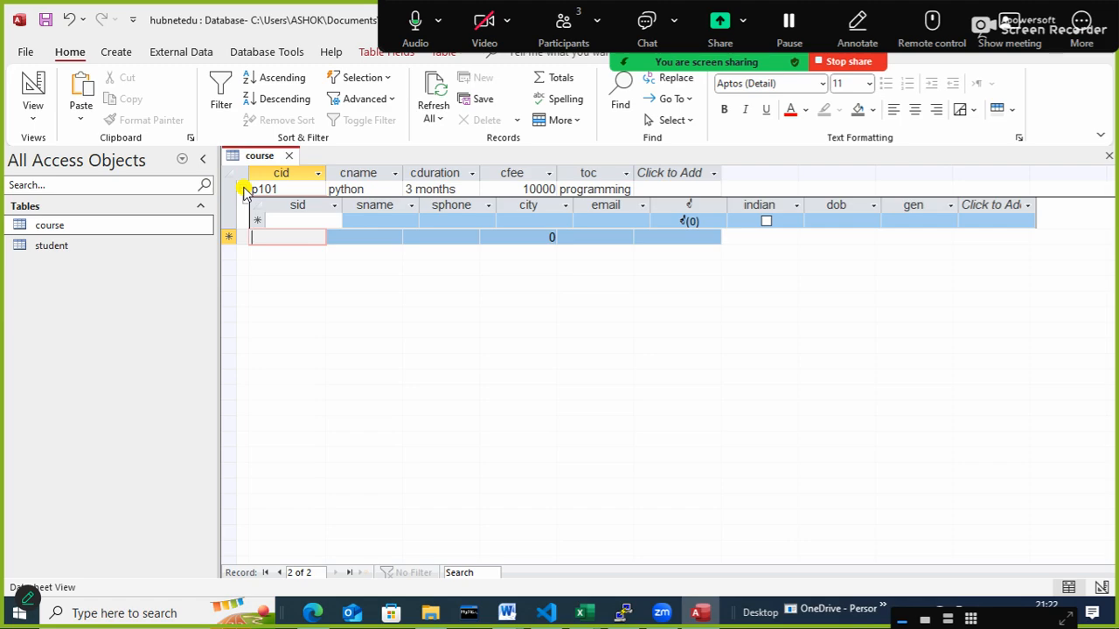
pyautogui.click(243, 189)
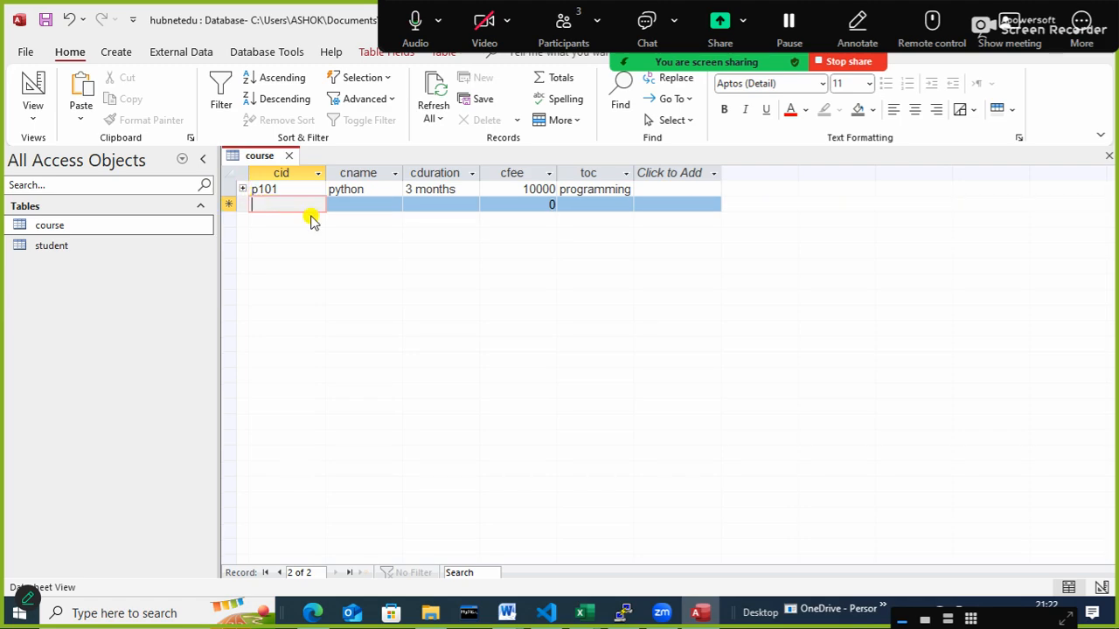
# - Start a second course record with cid p102 and cname java
pyautogui.write('p102')
pyautogui.press('Tab')
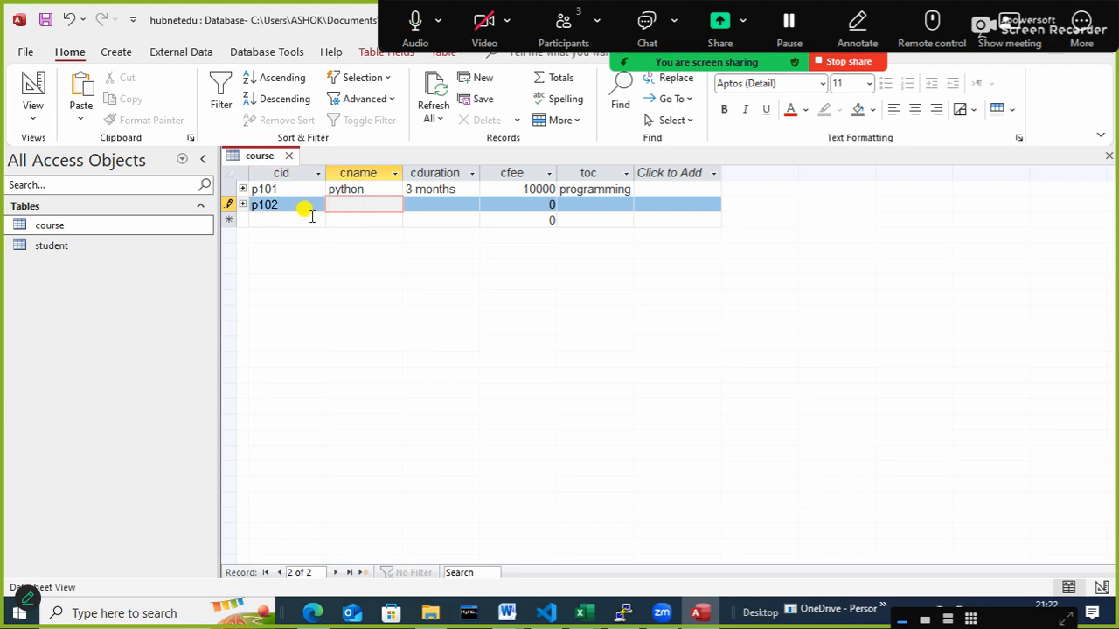
pyautogui.write('java')
pyautogui.press('Tab')
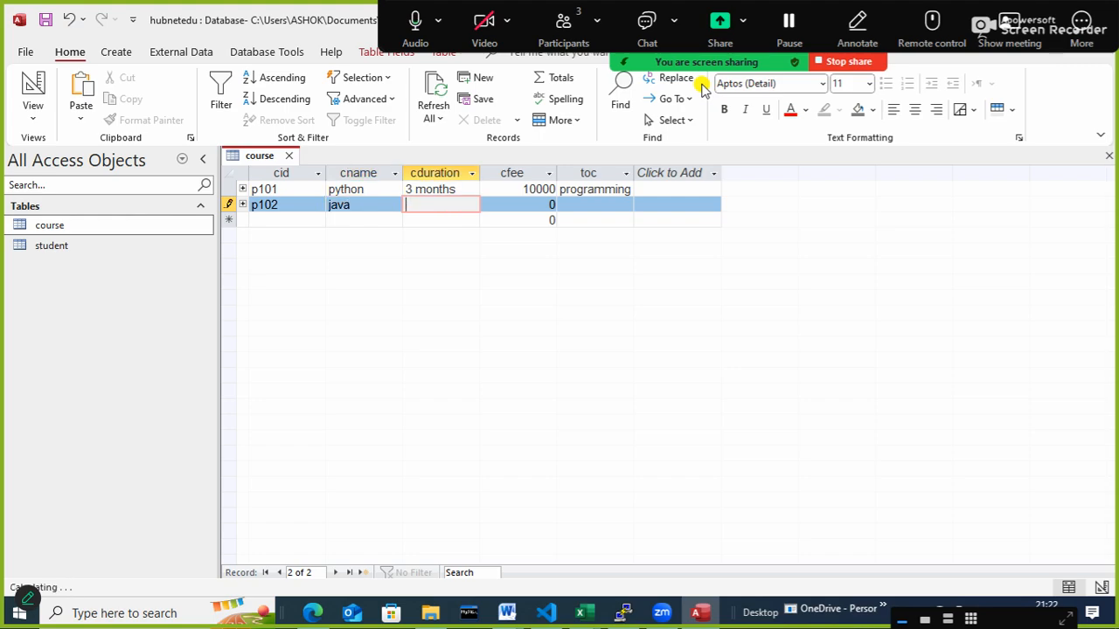
# - Complete the java record with cduration 3 months, cfee 12000 and toc programming
pyautogui.write('3 months')
pyautogui.press('Tab')
pyautogui.write('1')
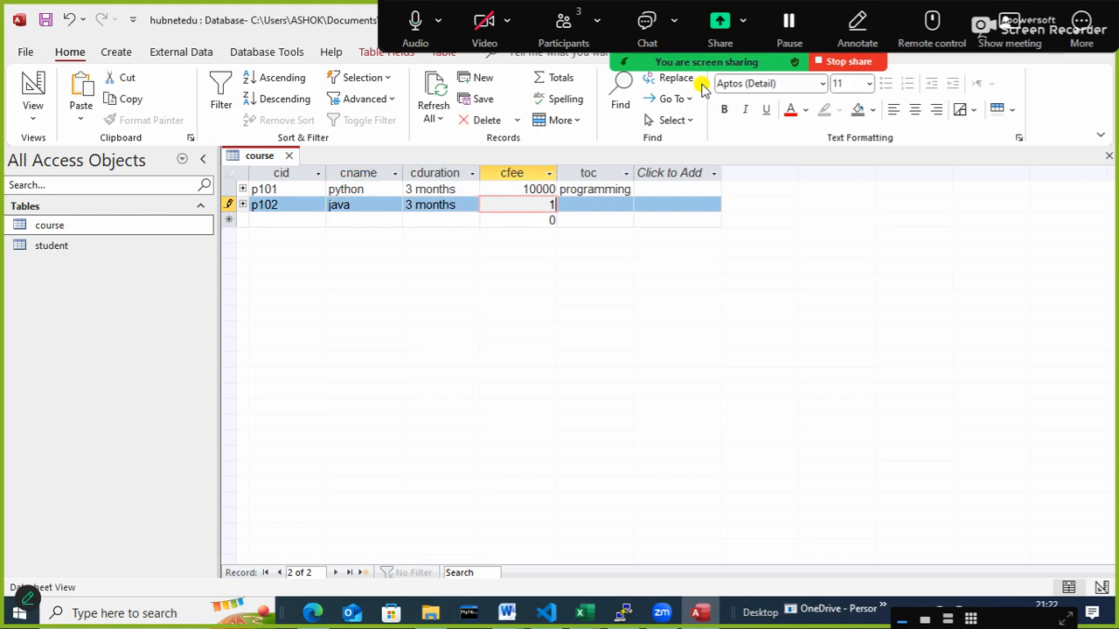
pyautogui.write('2000')
pyautogui.press('Tab')
pyautogui.write('p')
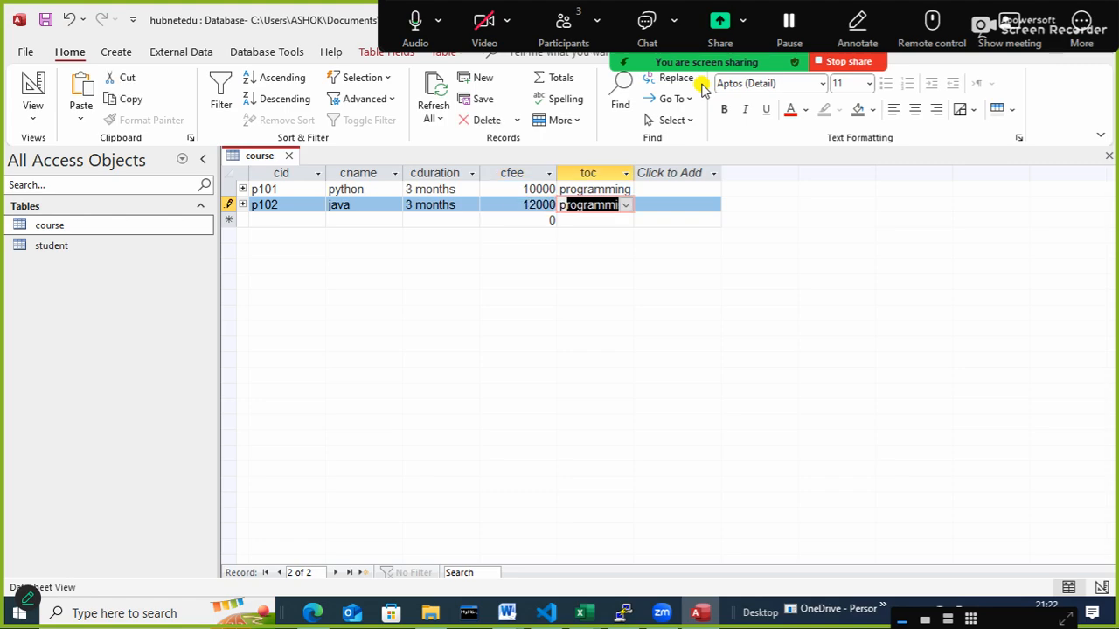
pyautogui.press('Tab')
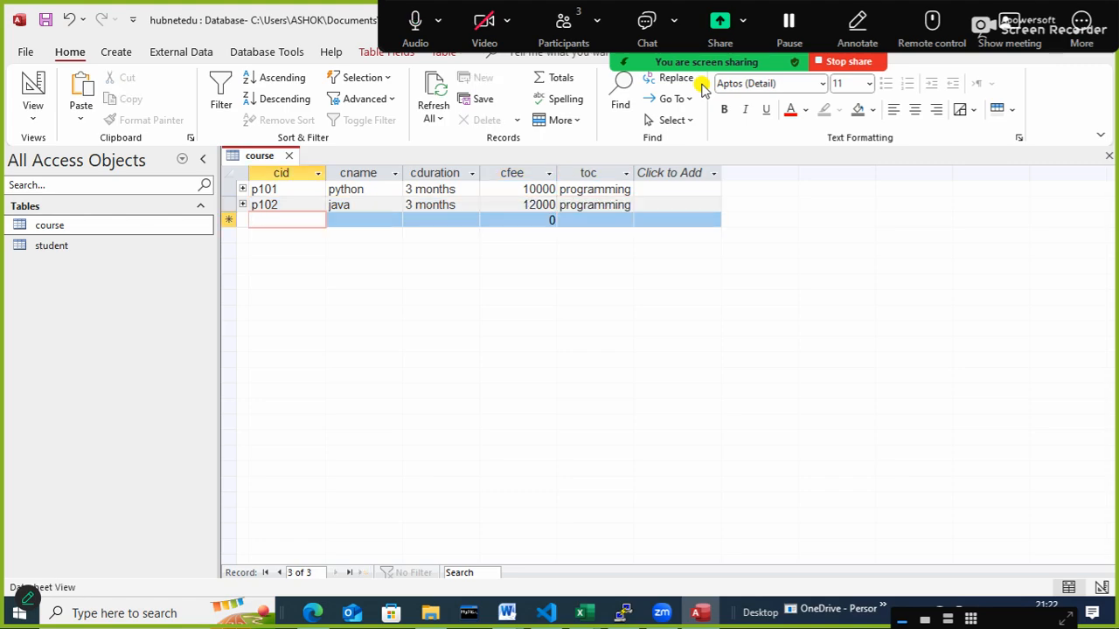
# - Start a third course record with cid n101 and cname ccna
pyautogui.write('n101')
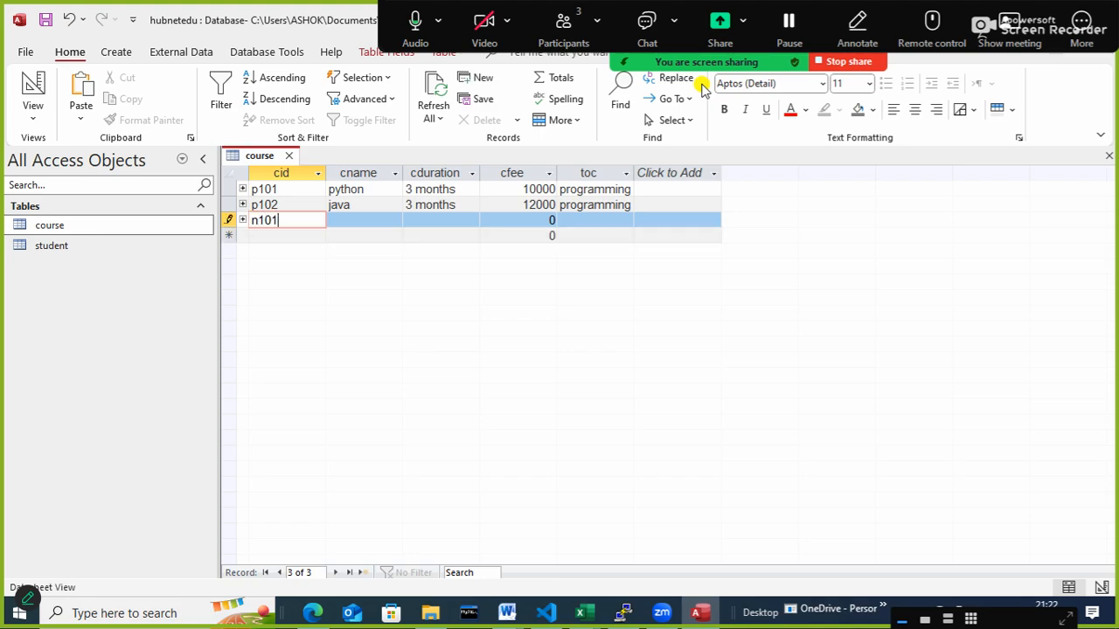
pyautogui.press('Tab')
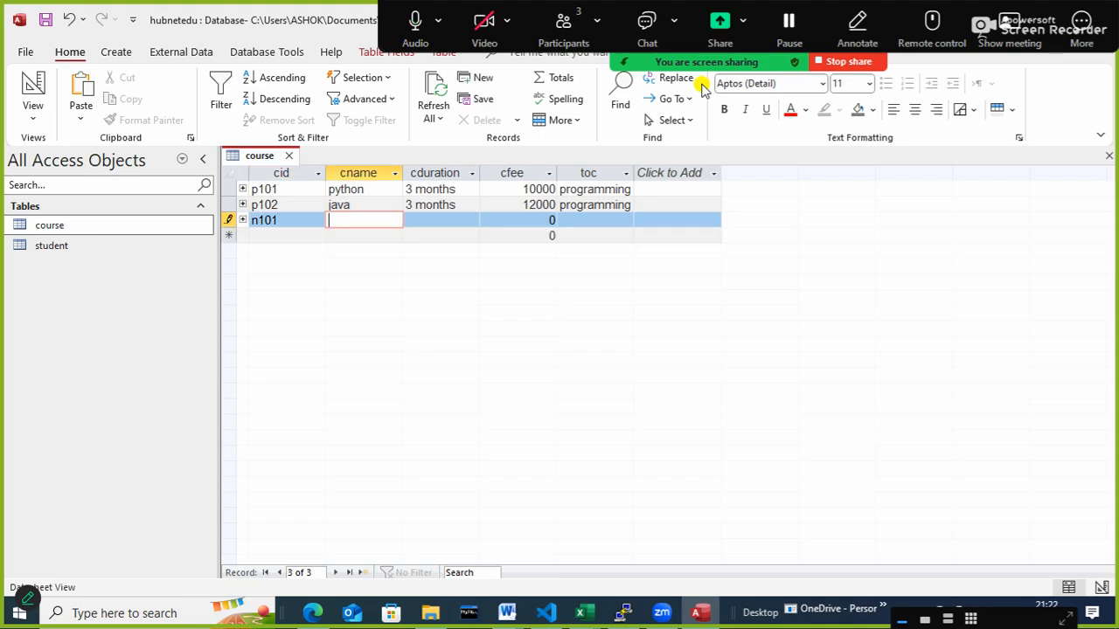
pyautogui.write('ccna')
pyautogui.press('Tab')
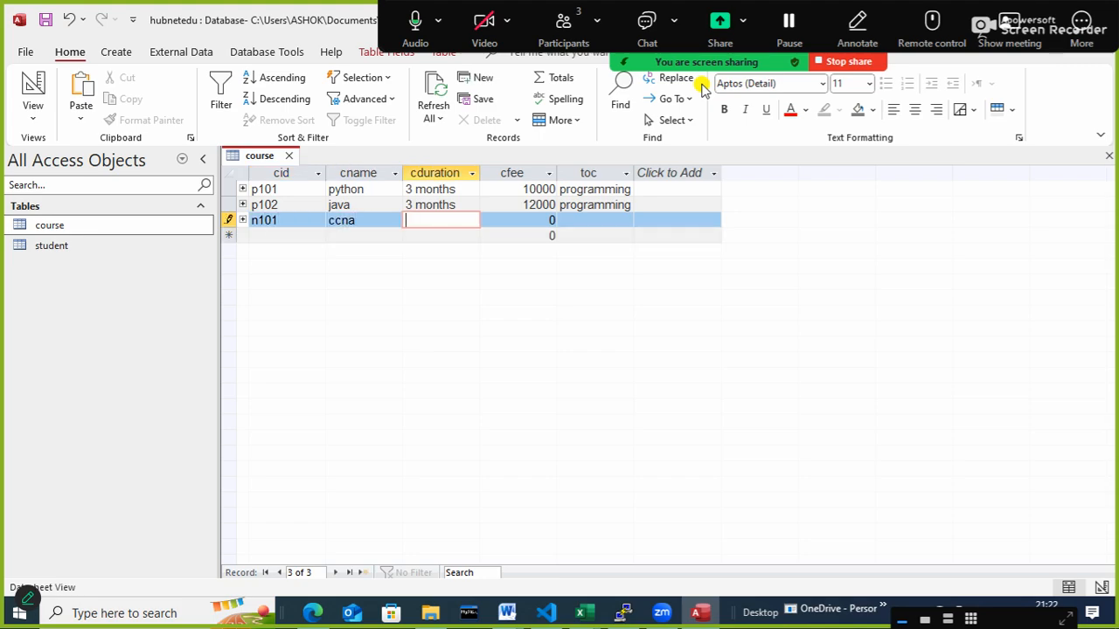
# - Set the cduration of the ccna record to 3 months, correcting any misspelling
pyautogui.write('3 montsh')
pyautogui.press('Tab')
pyautogui.hotkey('shift', 'Tab')
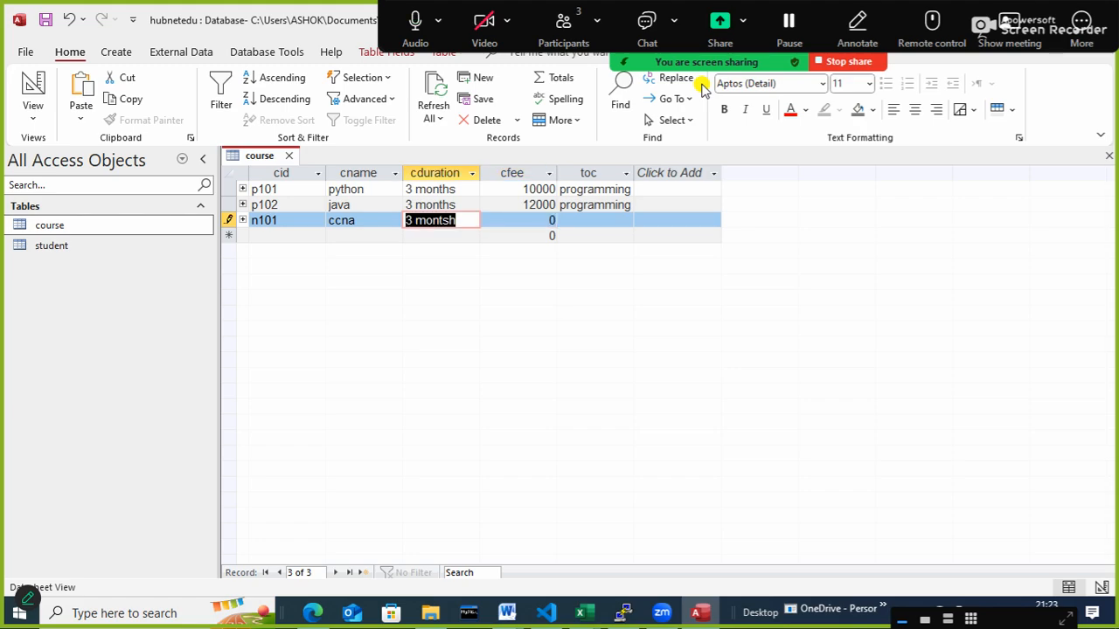
pyautogui.write('3 month')
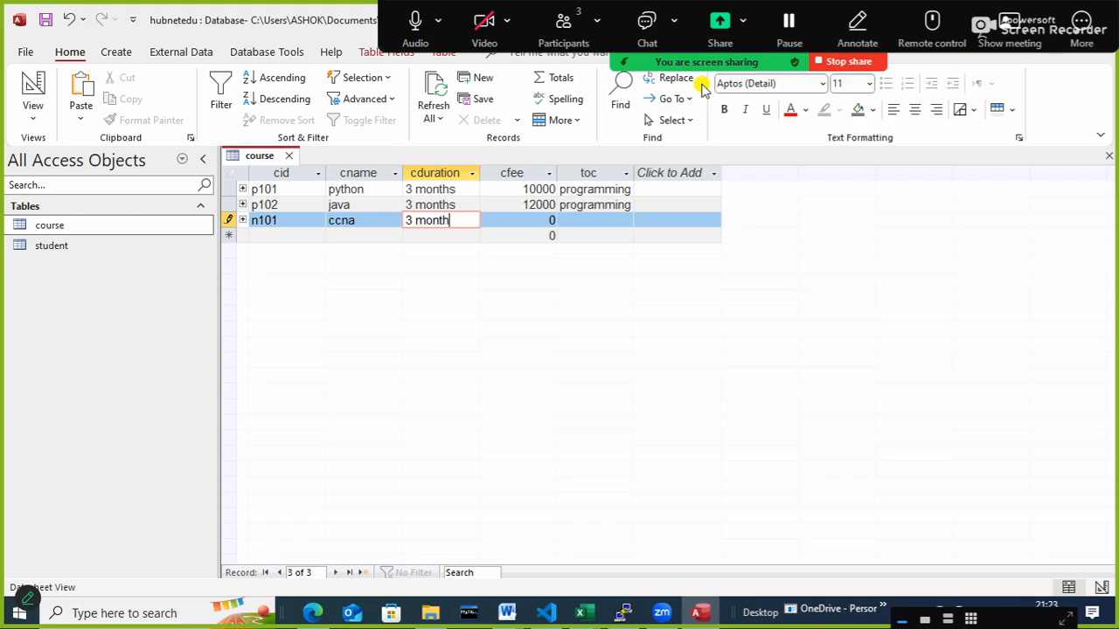
pyautogui.write('s')
pyautogui.press('Tab')
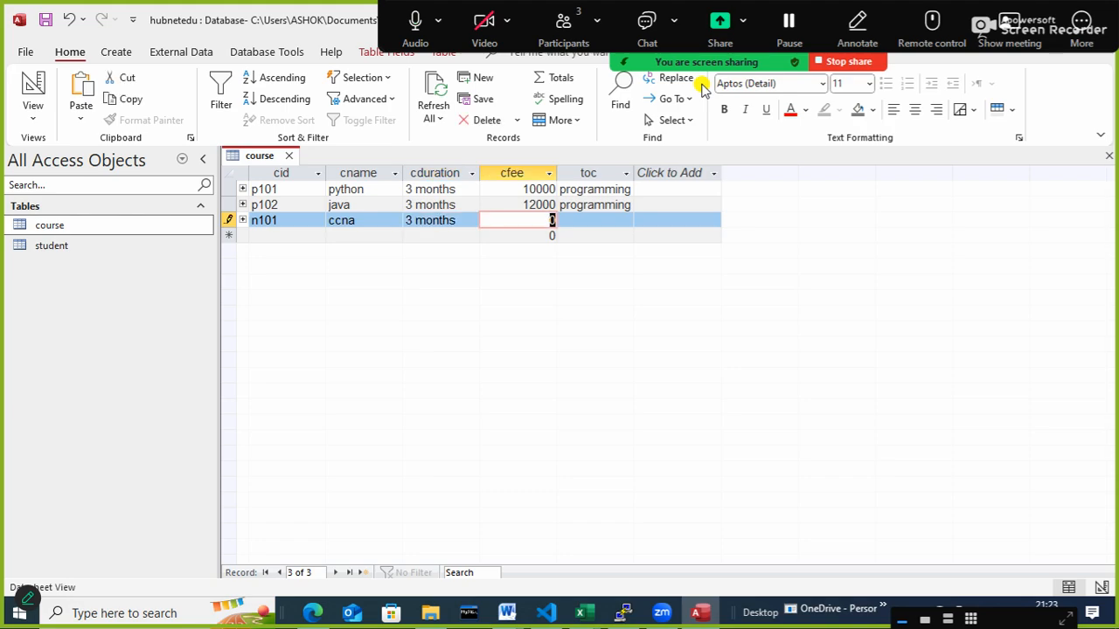
# - Complete the ccna record with cfee 15000 and toc network
pyautogui.write('15000')
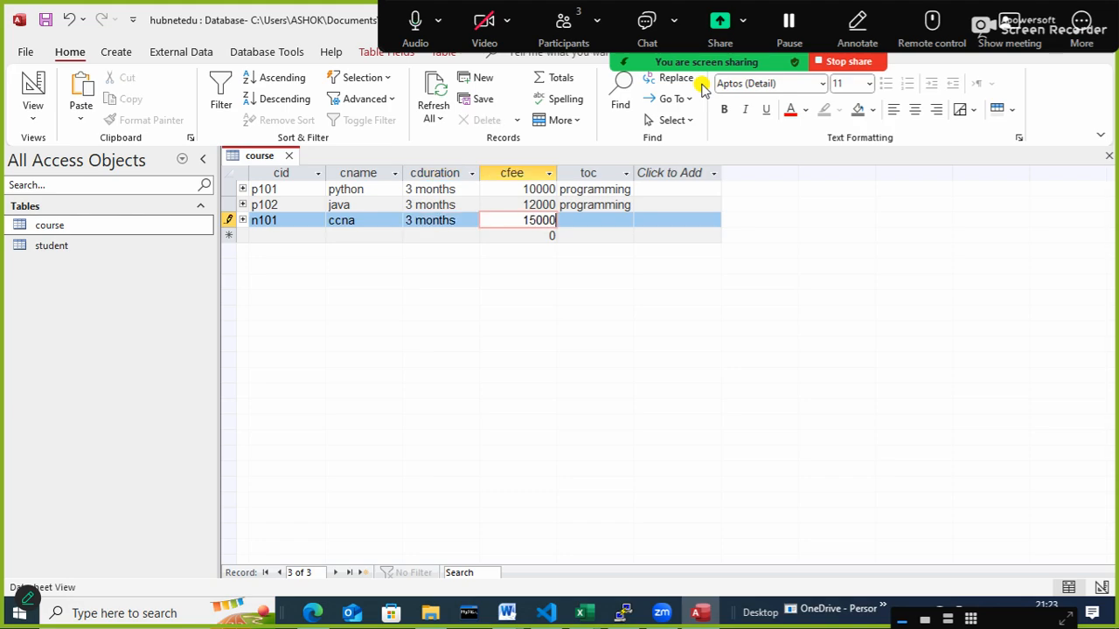
pyautogui.press('Tab')
pyautogui.write('network')
pyautogui.press('Tab')
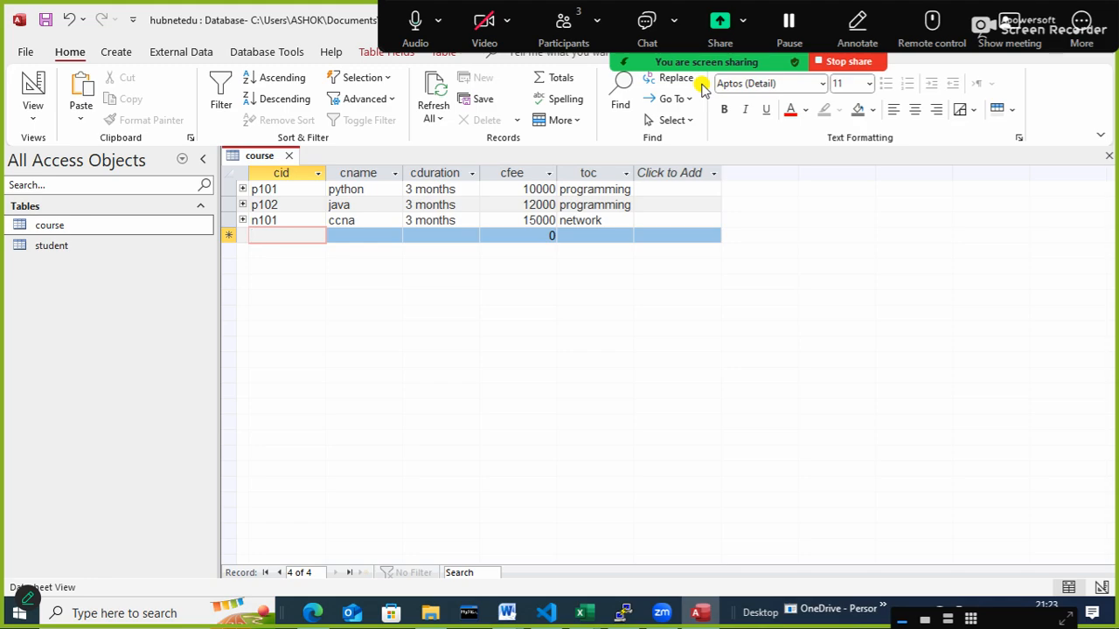
# - Start a fourth course record with cid dm101 and cname digitalMarketting, and fit the cname column's width to its contents
pyautogui.write('d')
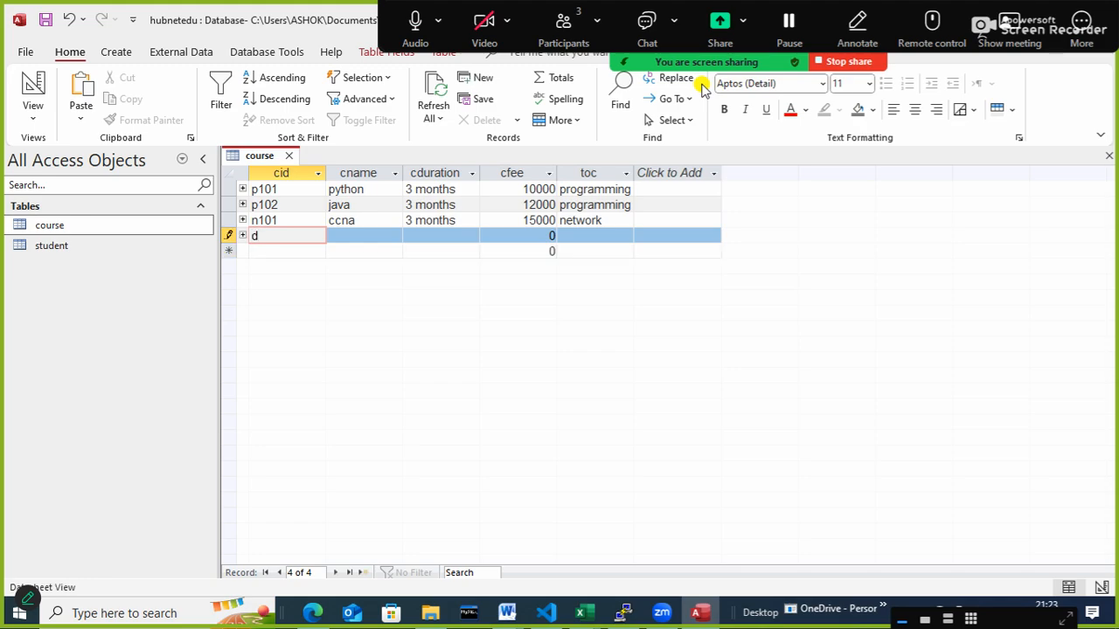
pyautogui.write('m101')
pyautogui.press('Tab')
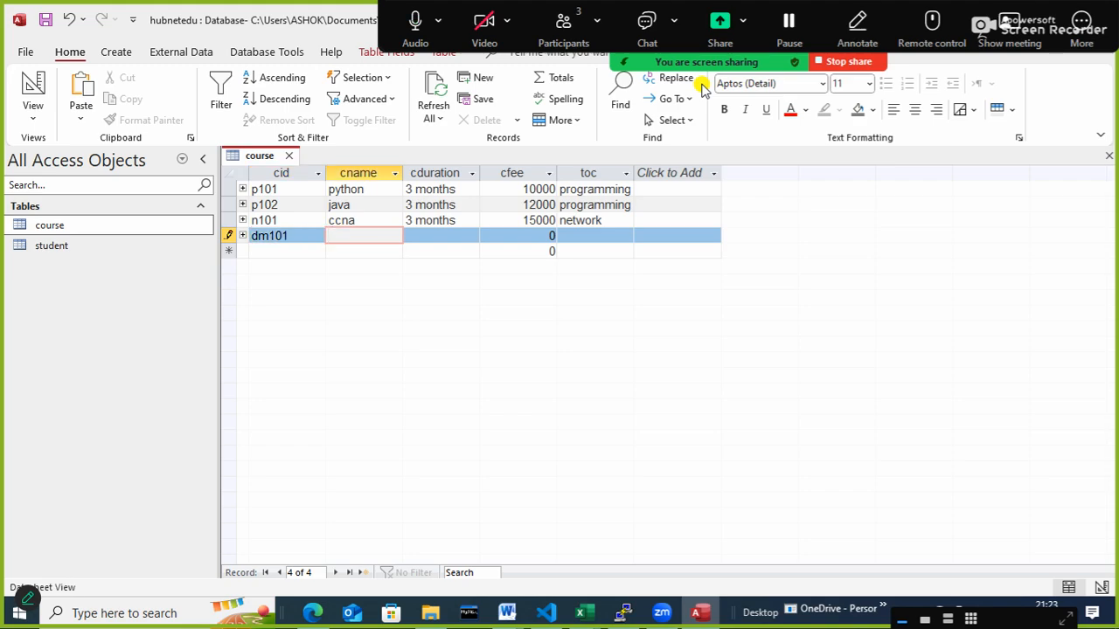
pyautogui.write('digitalMarketting')
pyautogui.press('Tab')
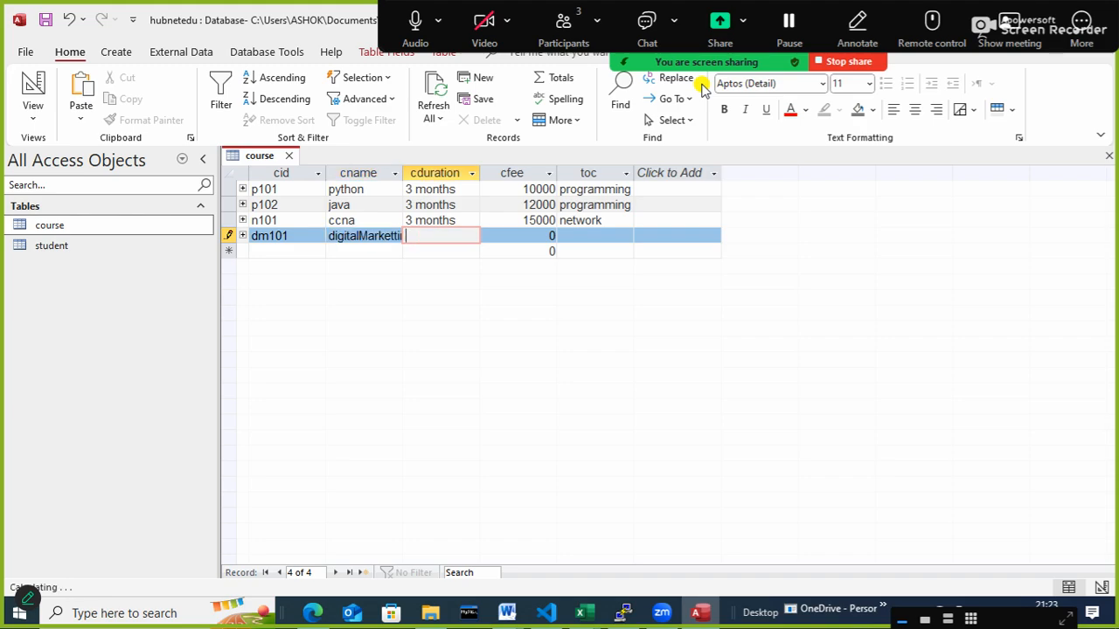
pyautogui.doubleClick(406, 170)
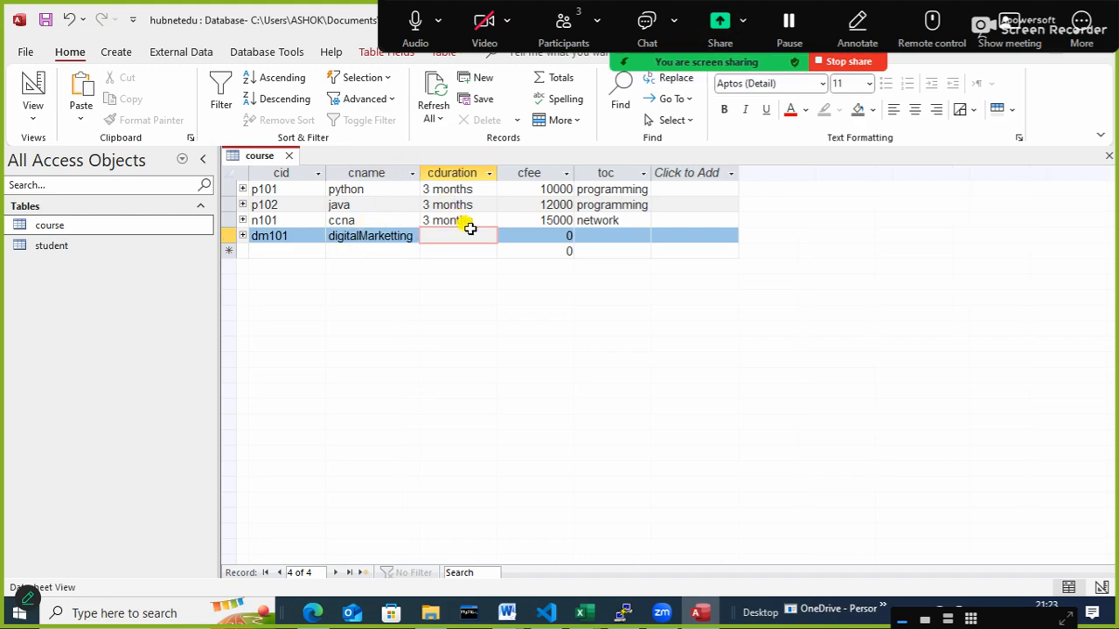
# - Complete the digitalMarketting record with cduration 3 months, cfee 20000 and toc marketting
pyautogui.write('3 months')
pyautogui.press('Tab')
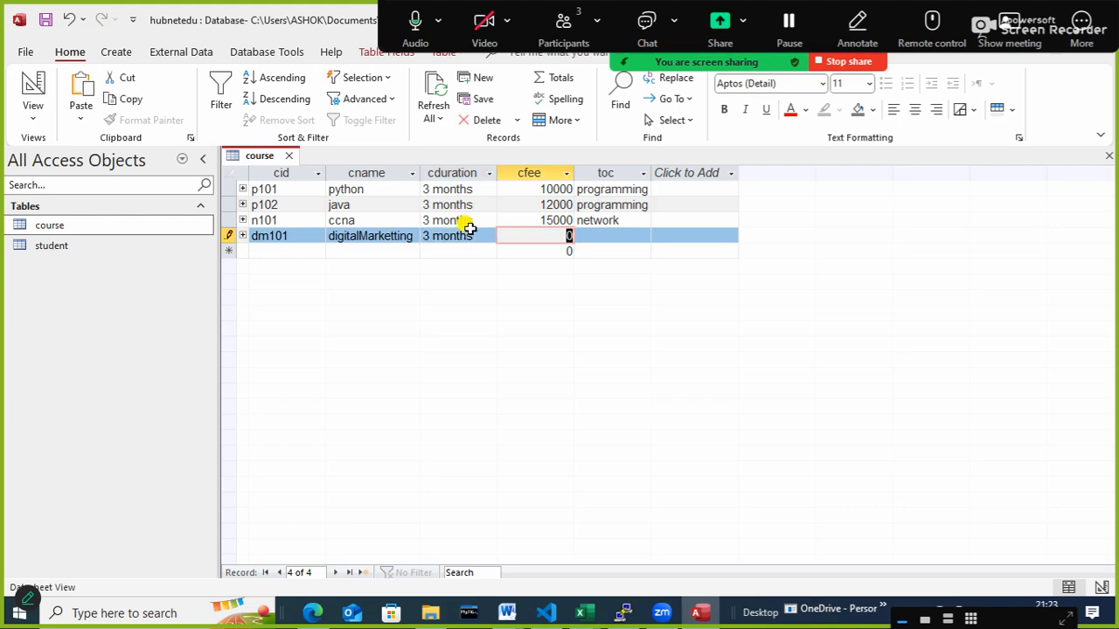
pyautogui.write('20000')
pyautogui.press('Tab')
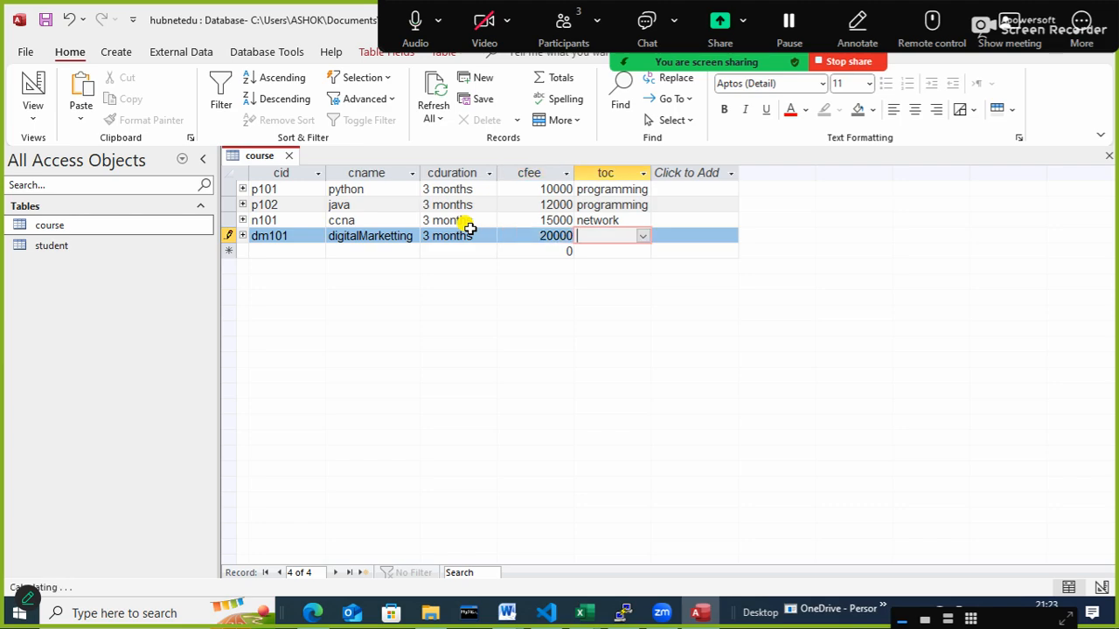
pyautogui.write('marketting')
pyautogui.press('Tab')
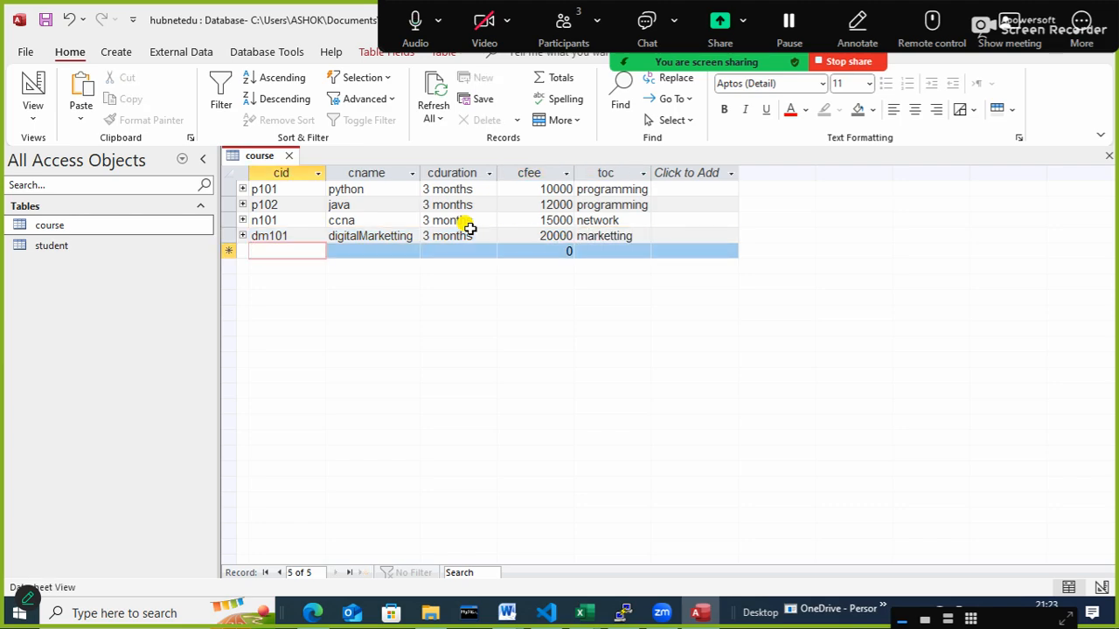
# - Start a fifth course record with cid d101, cname webDev and cduration 6 months
pyautogui.write('d101')
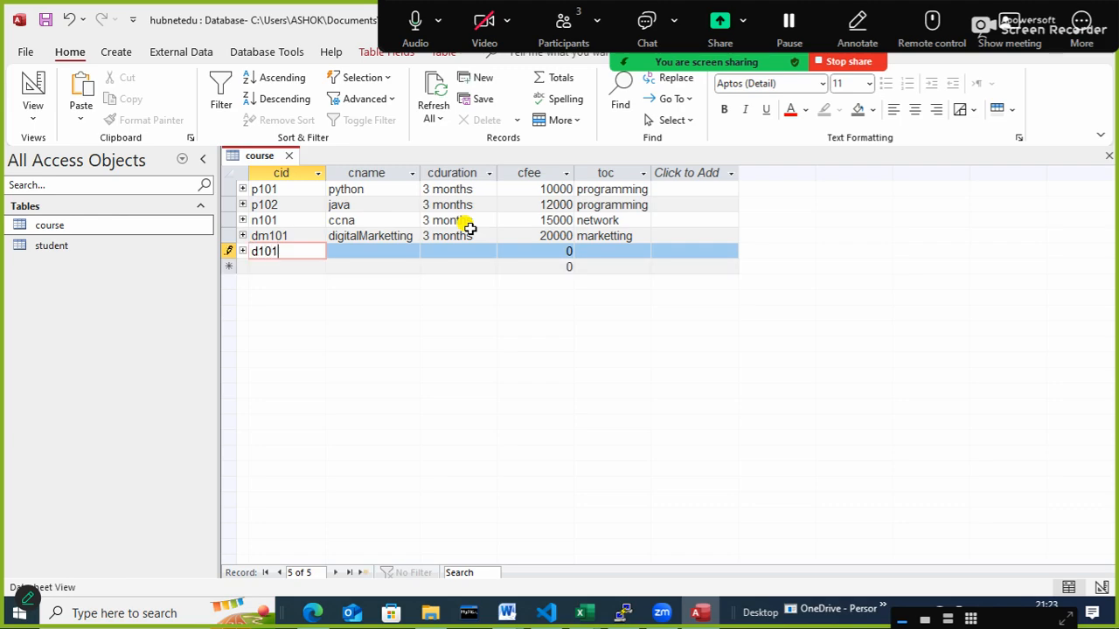
pyautogui.press('Tab')
pyautogui.write('webDev')
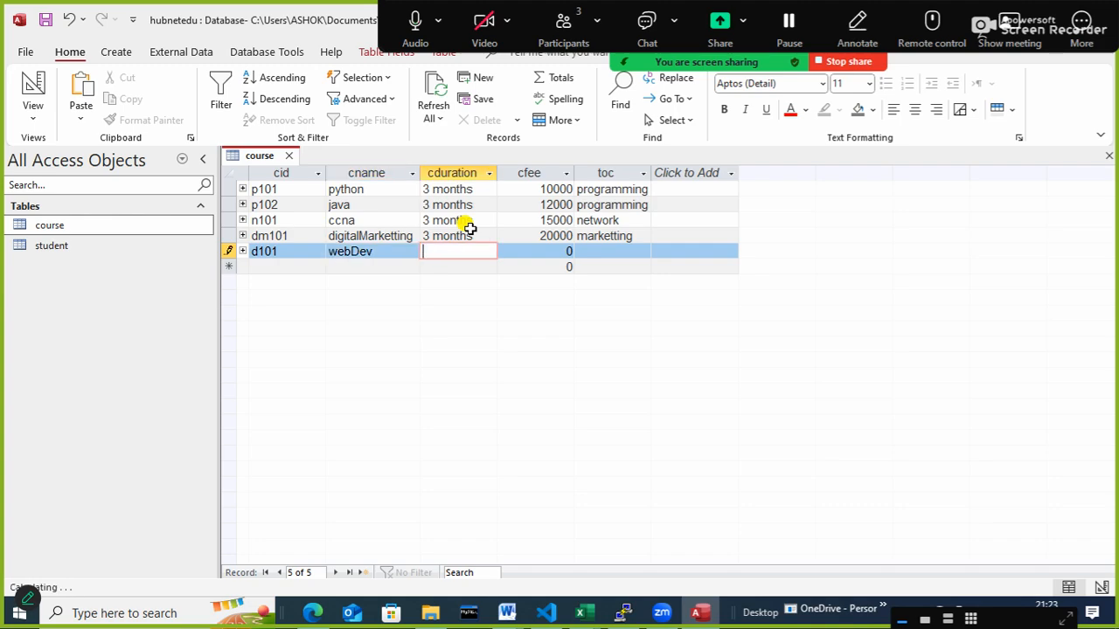
pyautogui.press('Tab')
pyautogui.write('6 months')
pyautogui.press('Tab')
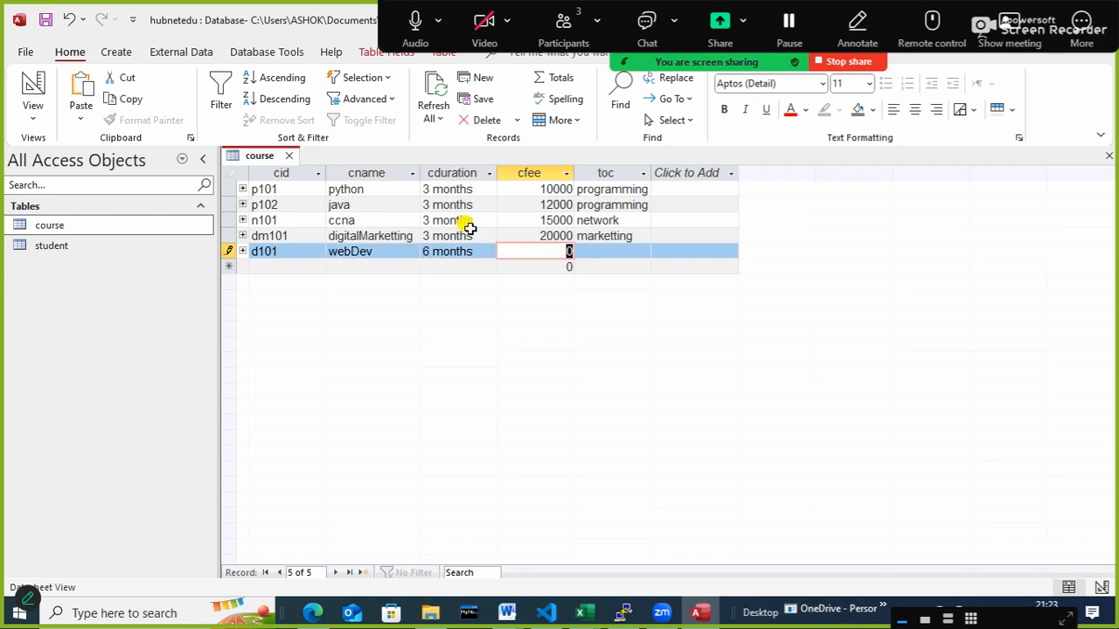
# - Complete the webDev record with cfee 25000 and toc development
pyautogui.write('25000')
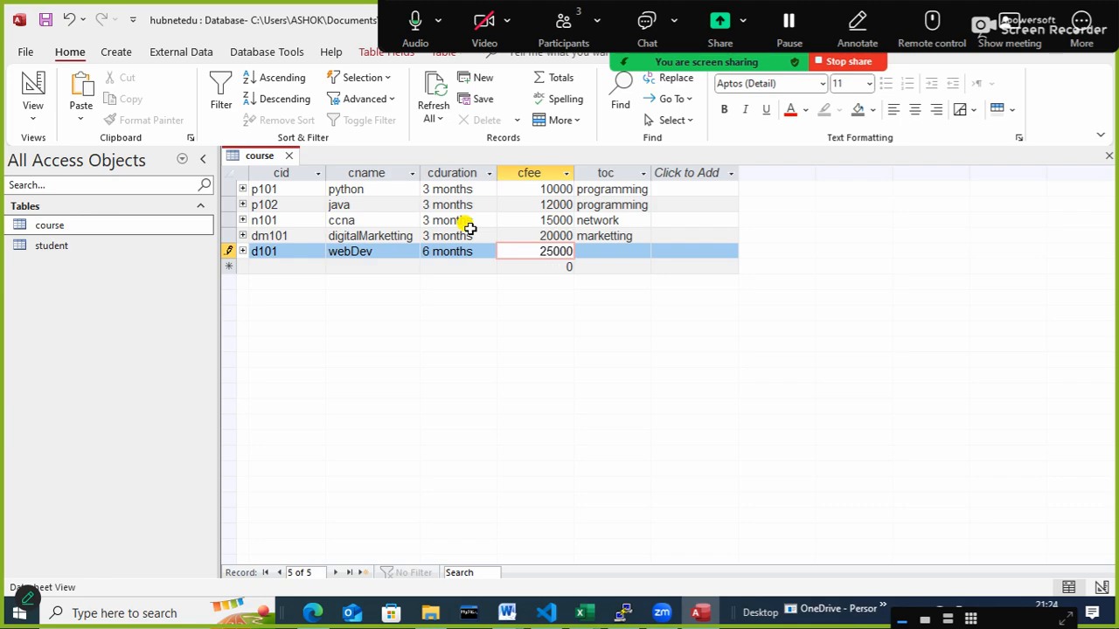
pyautogui.press('Tab')
pyautogui.write('desktop support')
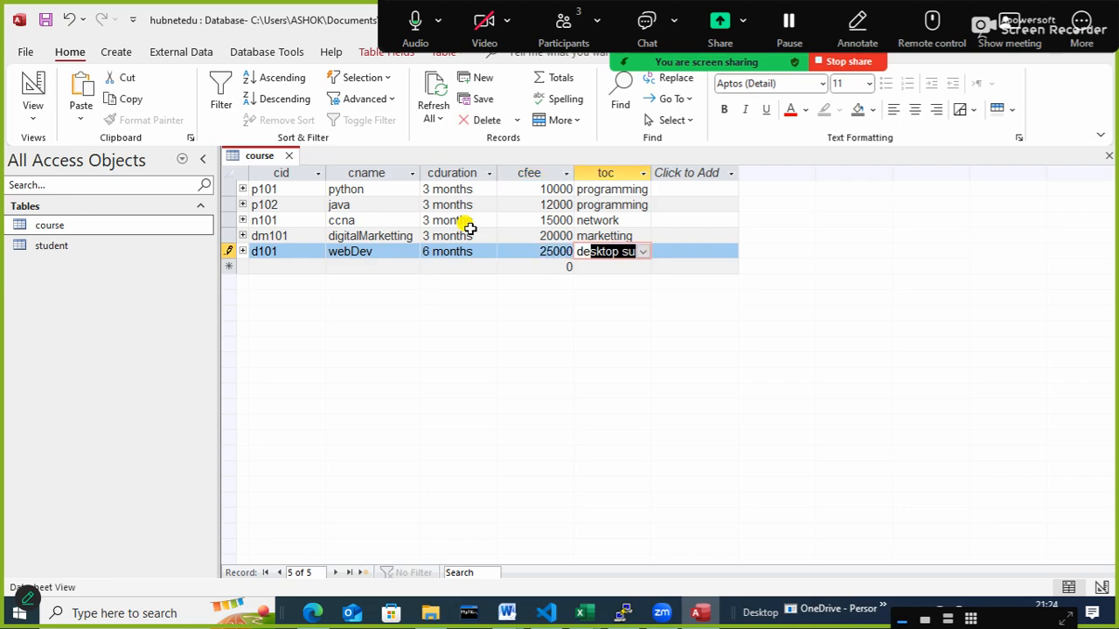
pyautogui.press('Tab')
pyautogui.hotkey('shift', 'Tab')
pyautogui.write('development')
pyautogui.press('Tab')
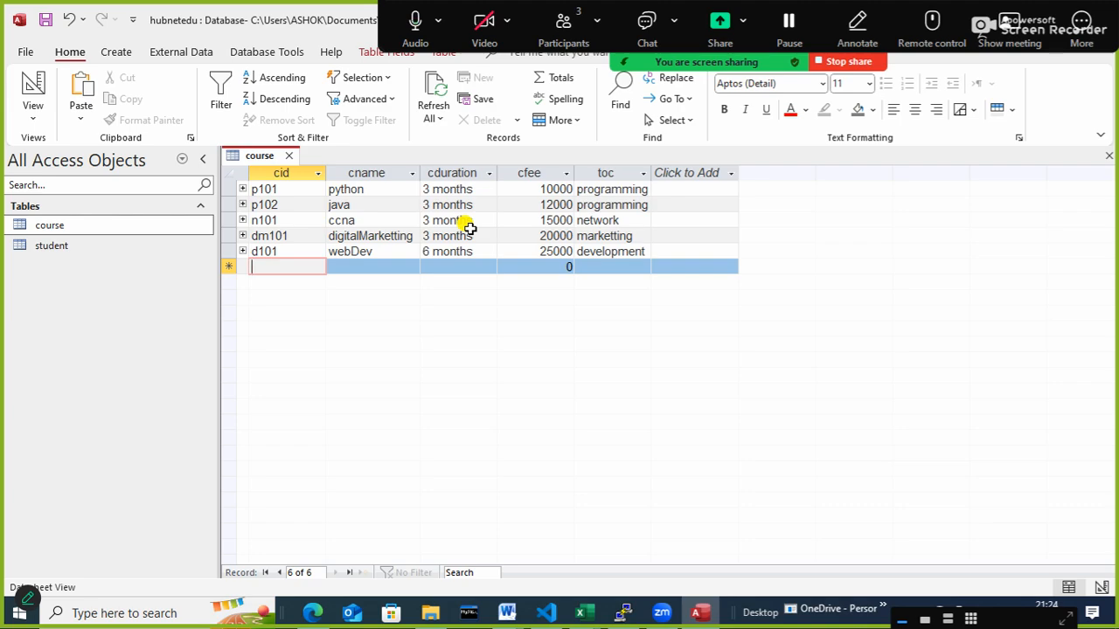
# - Start a sixth course record with cid s101 and cname rhce
pyautogui.write('s101')
pyautogui.press('Tab')
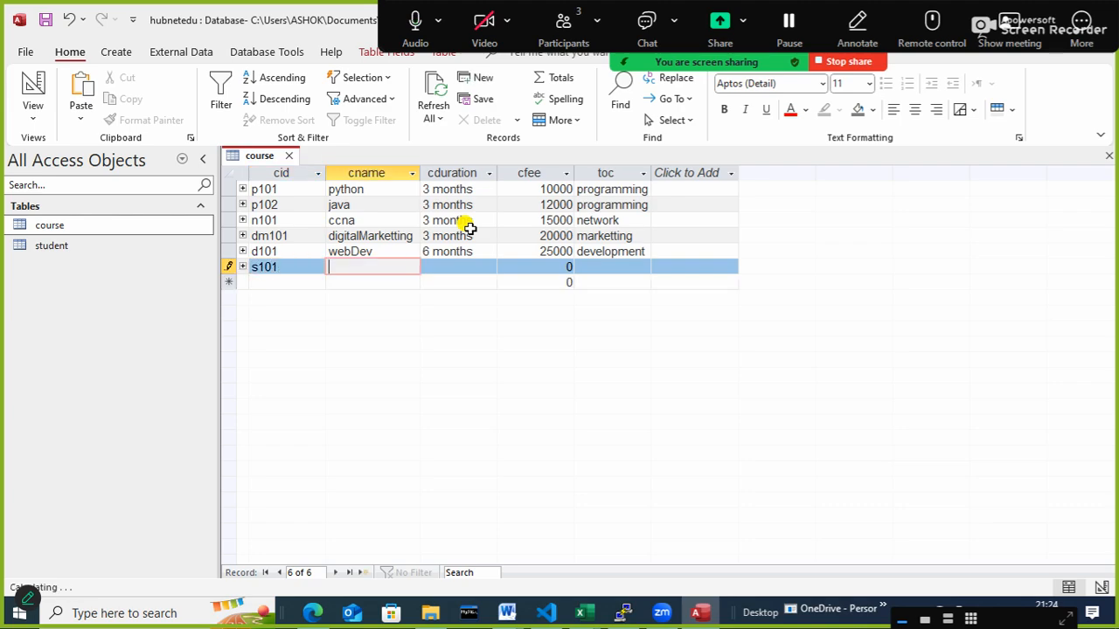
pyautogui.write('ser e')
pyautogui.press('BackSpace')
pyautogui.press('BackSpace')
pyautogui.press('BackSpace')
pyautogui.press('BackSpace')
pyautogui.press('BackSpace')
pyautogui.write('rhel')
pyautogui.press('Tab')
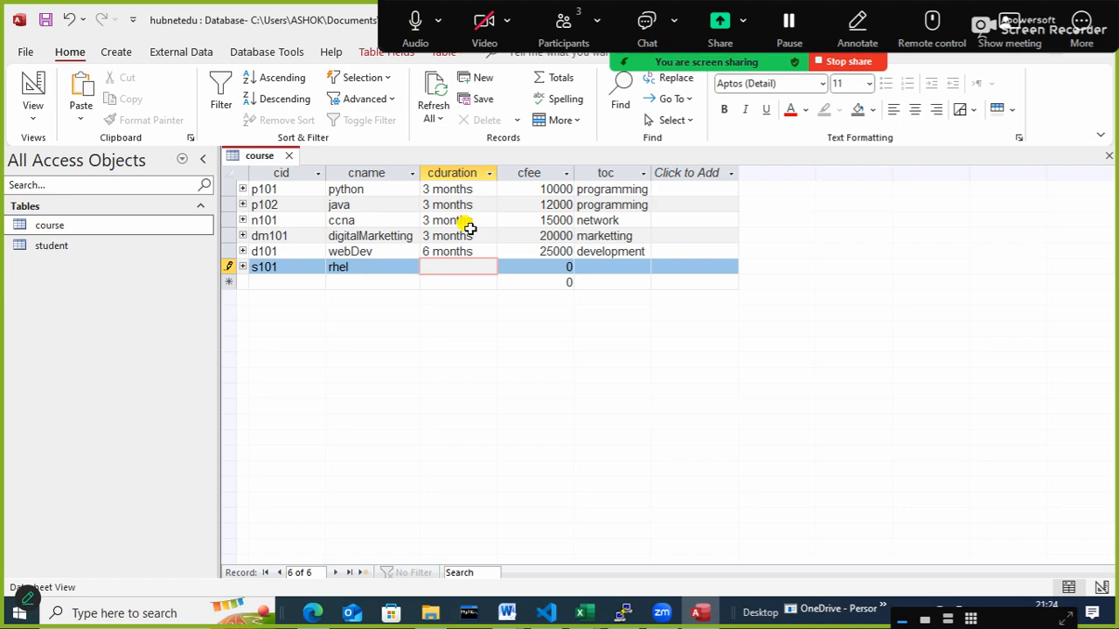
pyautogui.hotkey('shift', 'Tab')
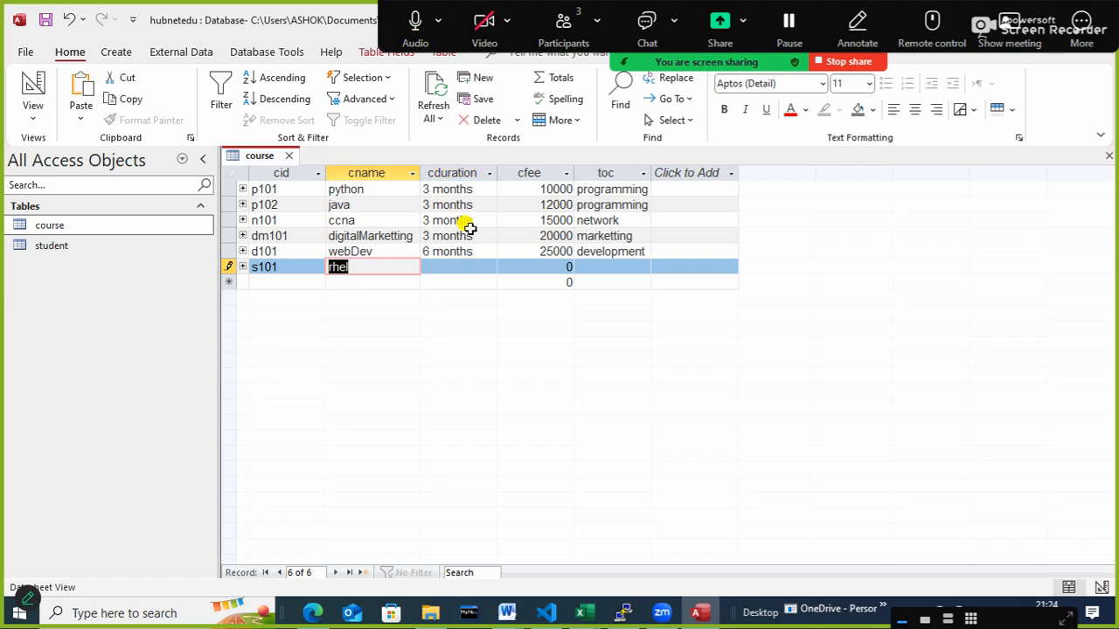
pyautogui.write('rhce')
pyautogui.press('Tab')
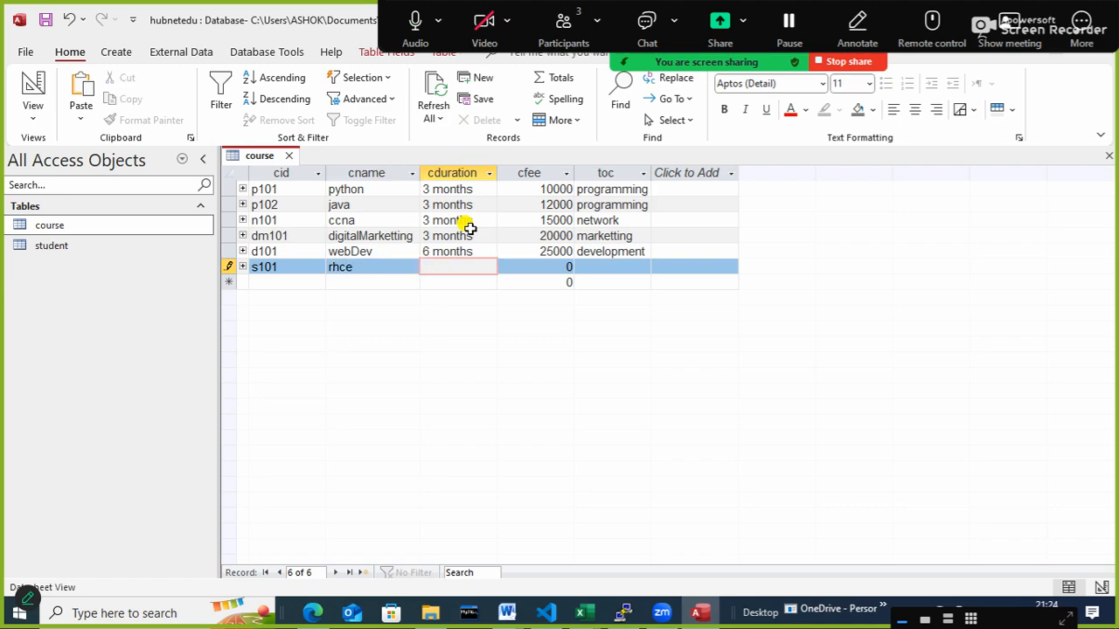
# - Complete the rhce record with cduration 3 months, cfee 15000 and toc server
pyautogui.write('3 months')
pyautogui.press('Tab')
pyautogui.write('1')
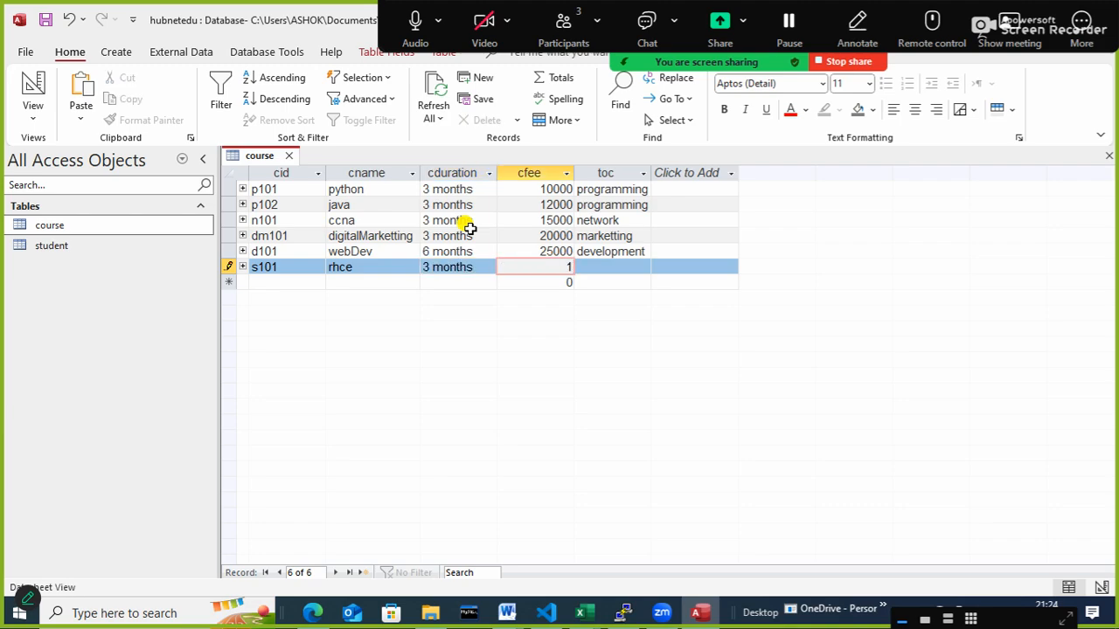
pyautogui.write('5000')
pyautogui.press('Tab')
pyautogui.write('s')
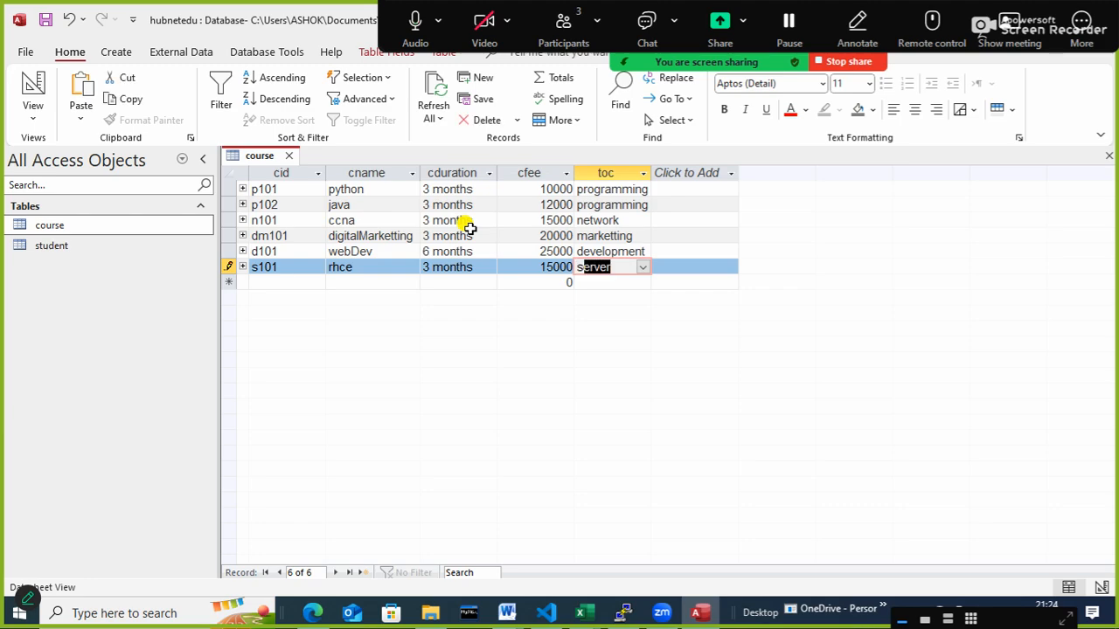
pyautogui.press('Tab')
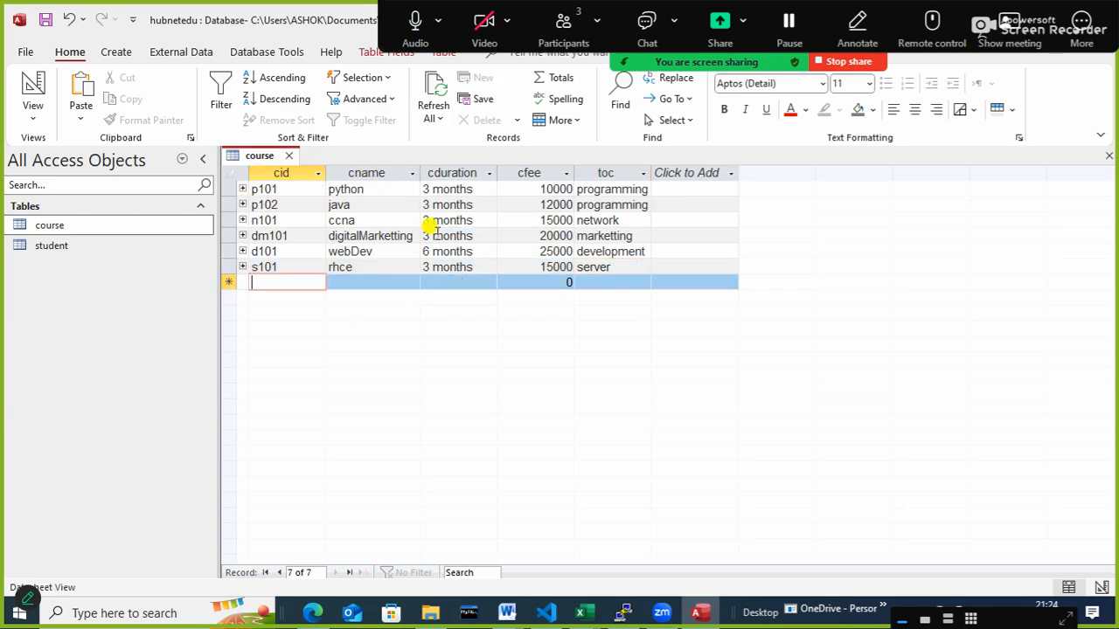
# - Add a seventh course record with cid b101, cname adca, cduration 6 months, cfee 8000 and toc basic
pyautogui.write('b101')
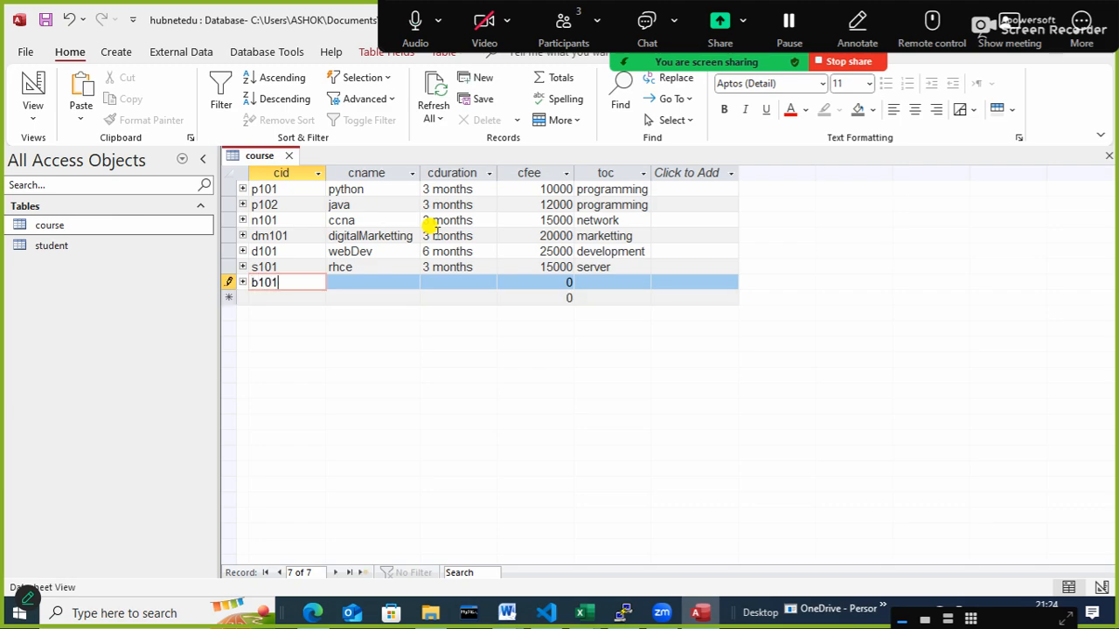
pyautogui.press('Tab')
pyautogui.write('adca')
pyautogui.press('Tab')
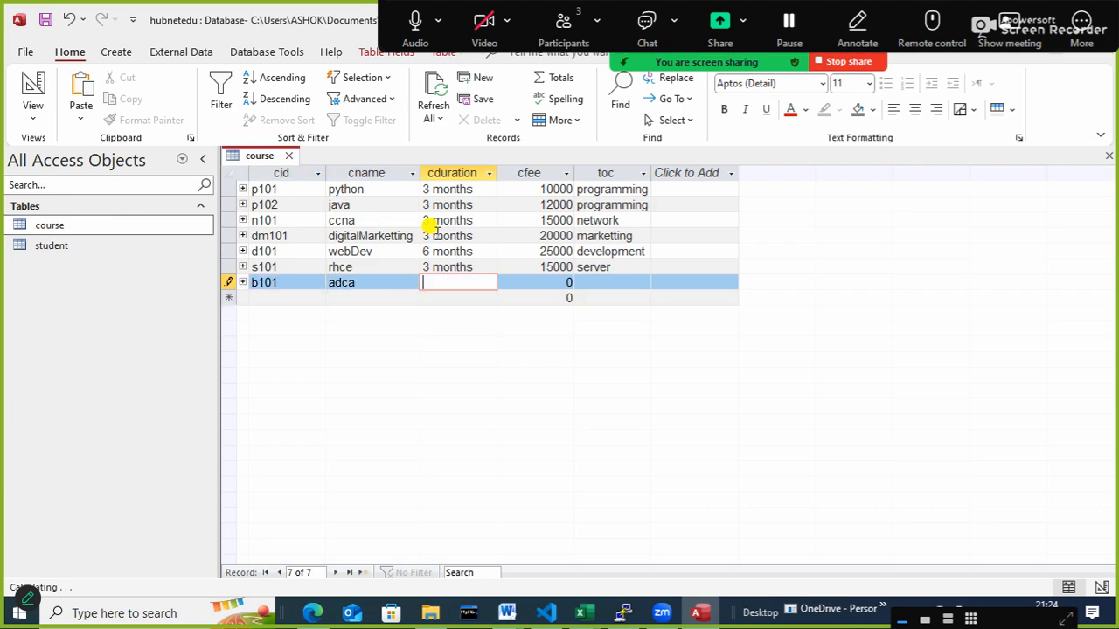
pyautogui.write('6 months')
pyautogui.press('Tab')
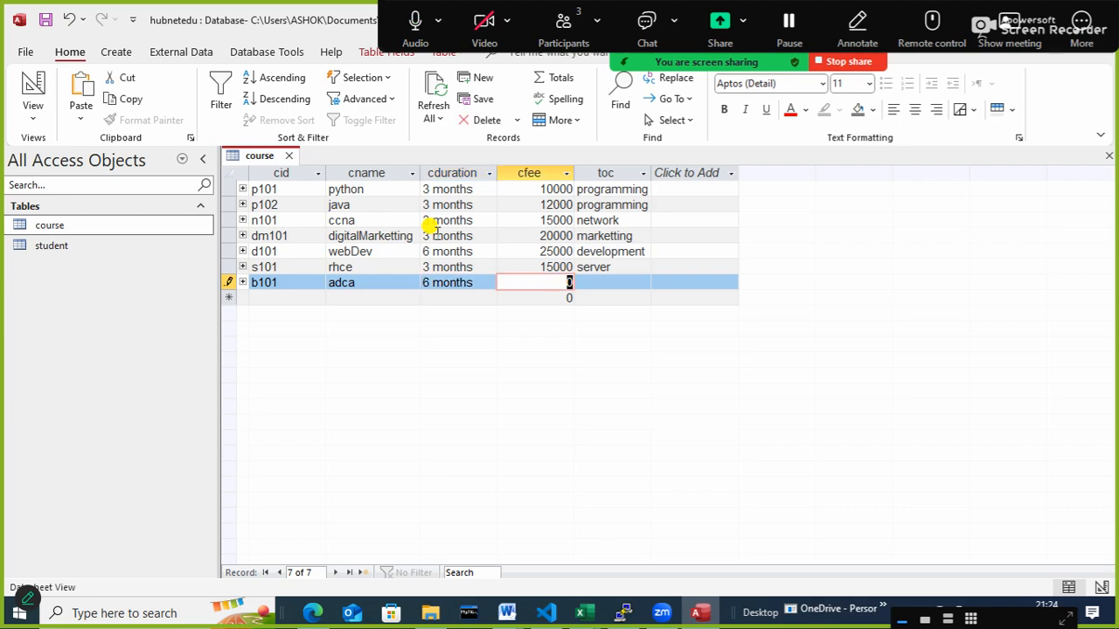
pyautogui.write('8000')
pyautogui.press('Tab')
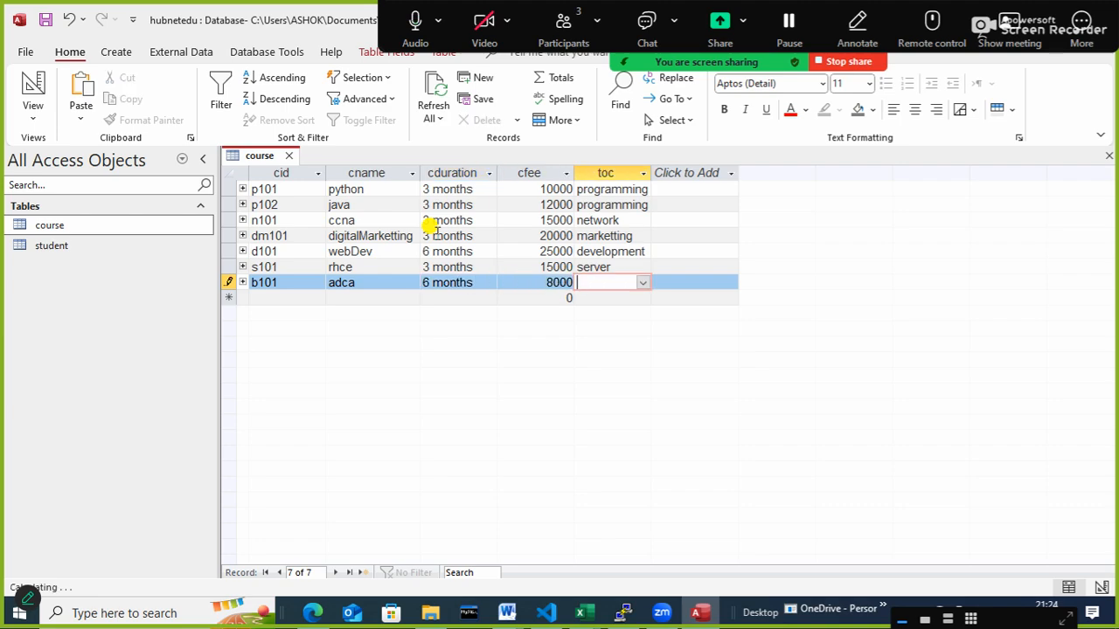
pyautogui.write('basic')
pyautogui.press('Tab')
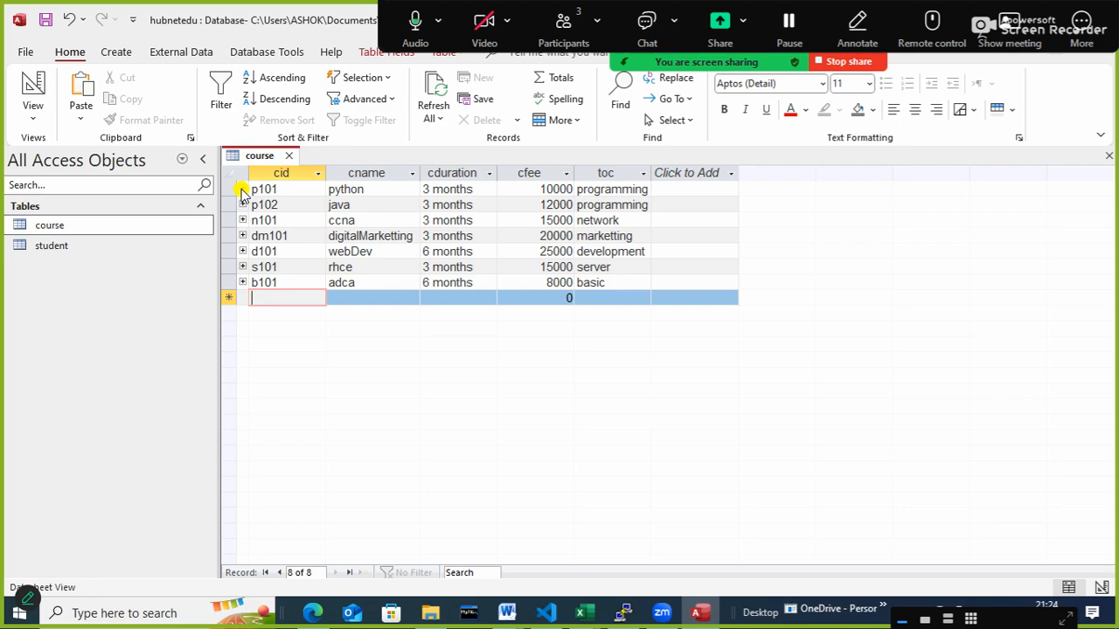
# - Close the course table, saving its layout changes, and open the student table for data entry
pyautogui.click(290, 155)
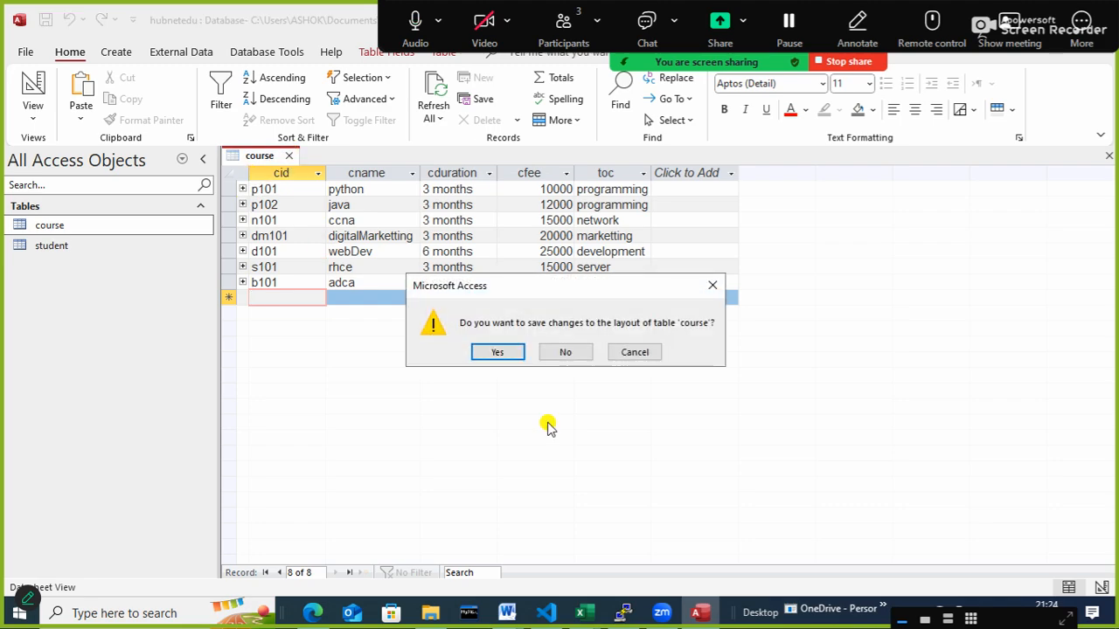
pyautogui.click(499, 353)
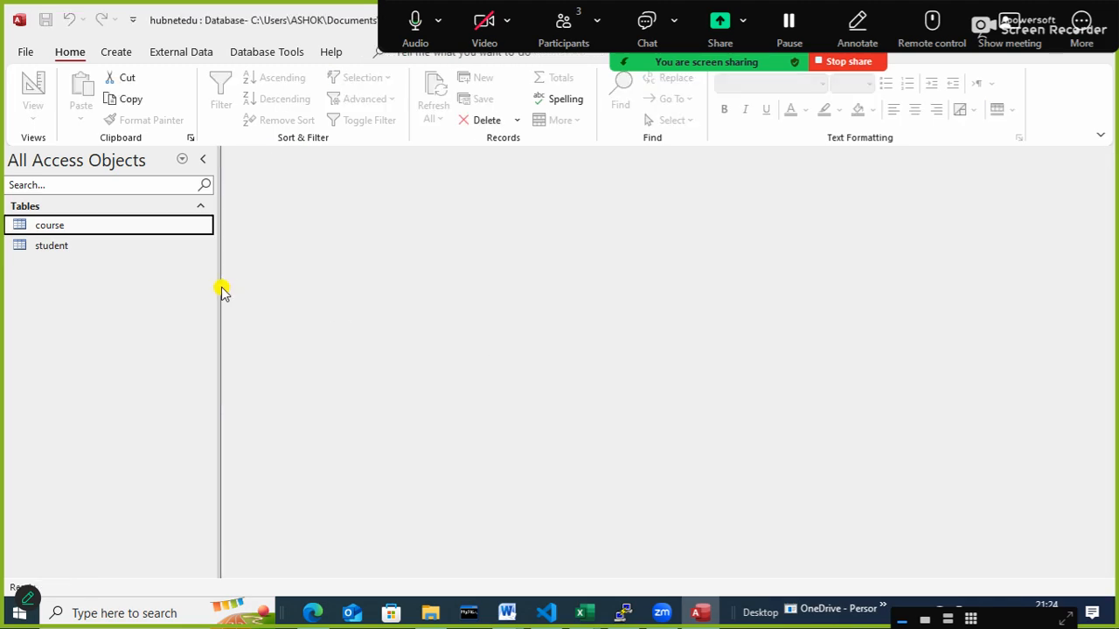
pyautogui.click(60, 244)
pyautogui.doubleClick(60, 245)
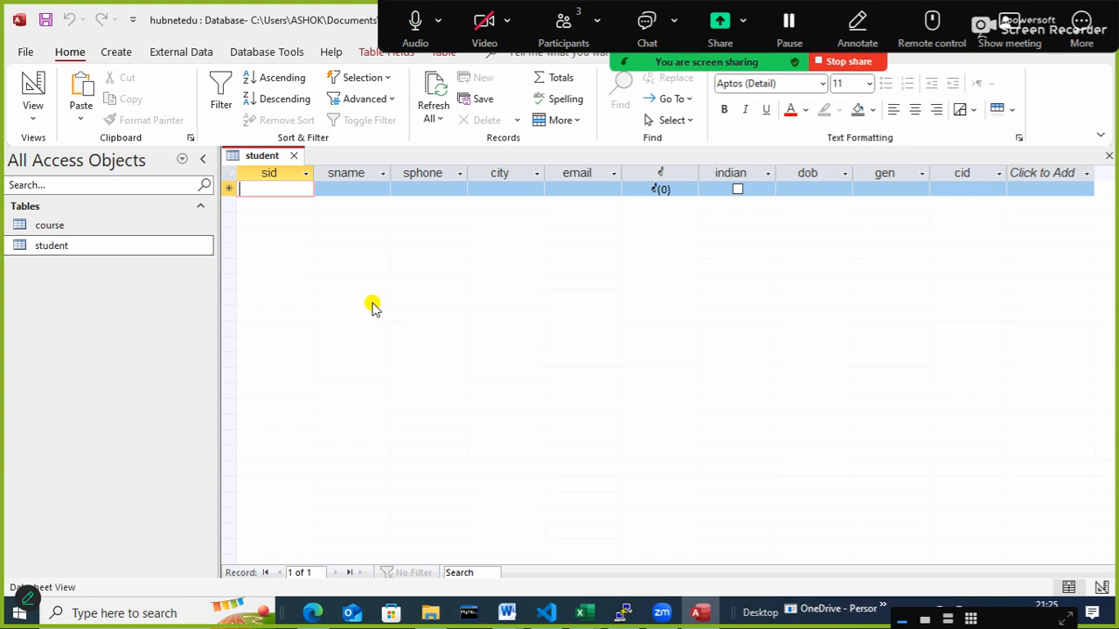
# - Start the first student record by entering the student's ID in the sid field
pyautogui.write('rohit')
pyautogui.press('BackSpace')
pyautogui.press('BackSpace')
pyautogui.press('BackSpace')
pyautogui.press('BackSpace')
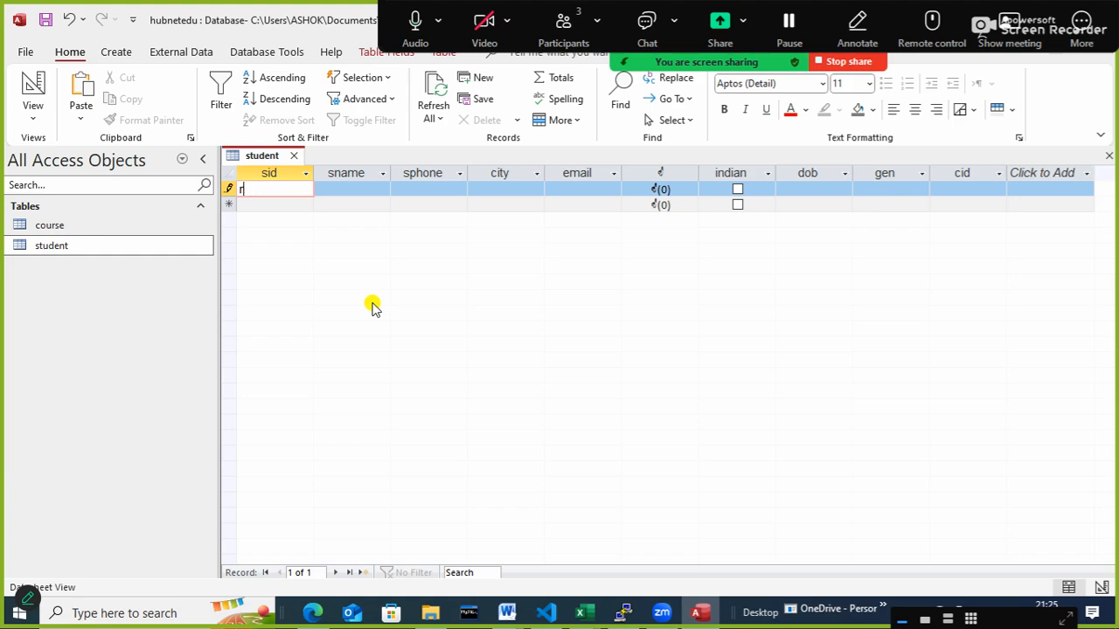
pyautogui.press('BackSpace')
pyautogui.write('s101')
pyautogui.press('BackSpace')
pyautogui.press('BackSpace')
pyautogui.press('BackSpace')
pyautogui.press('BackSpace')
pyautogui.write('h101')
pyautogui.press('Tab')
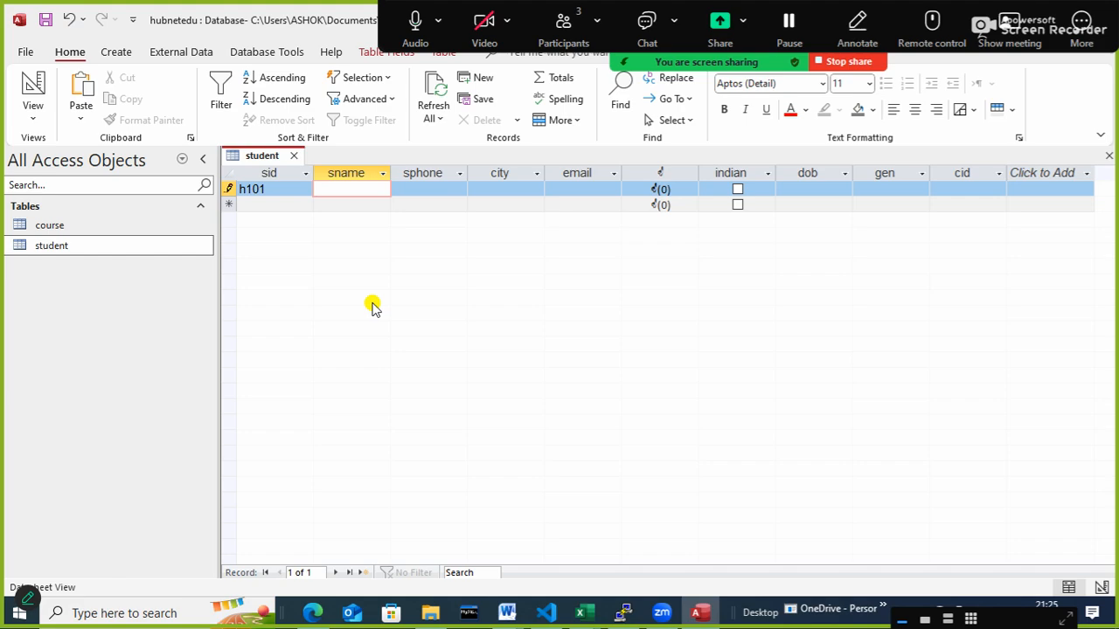
# - Enter the student's name in sname and the student's phone number in sphone
pyautogui.write('rohit')
pyautogui.press('Tab')
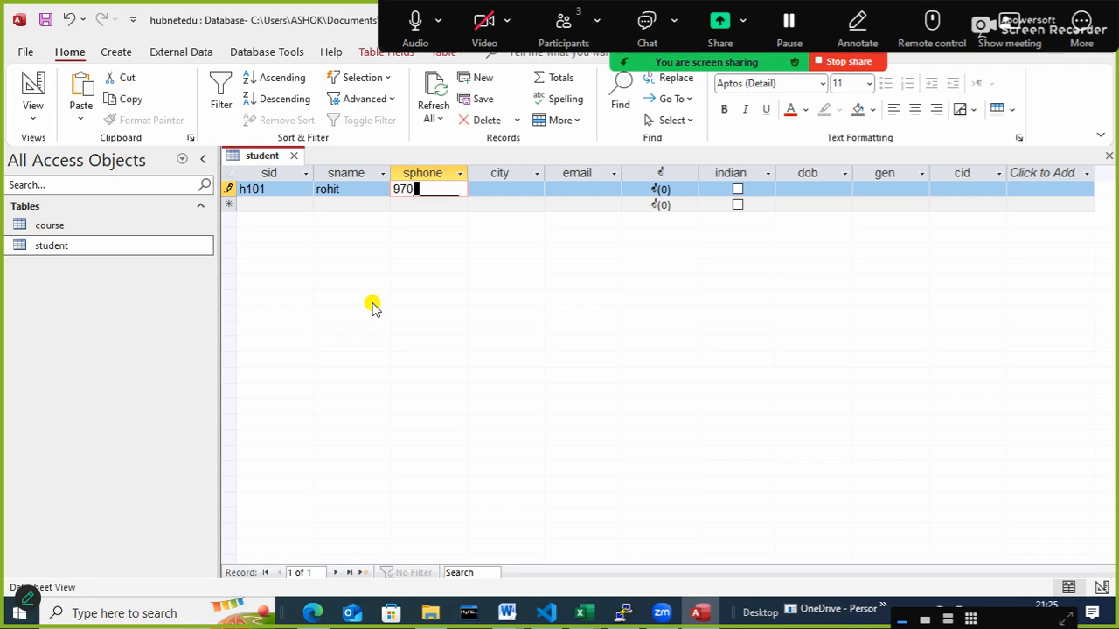
pyautogui.press('Tab')
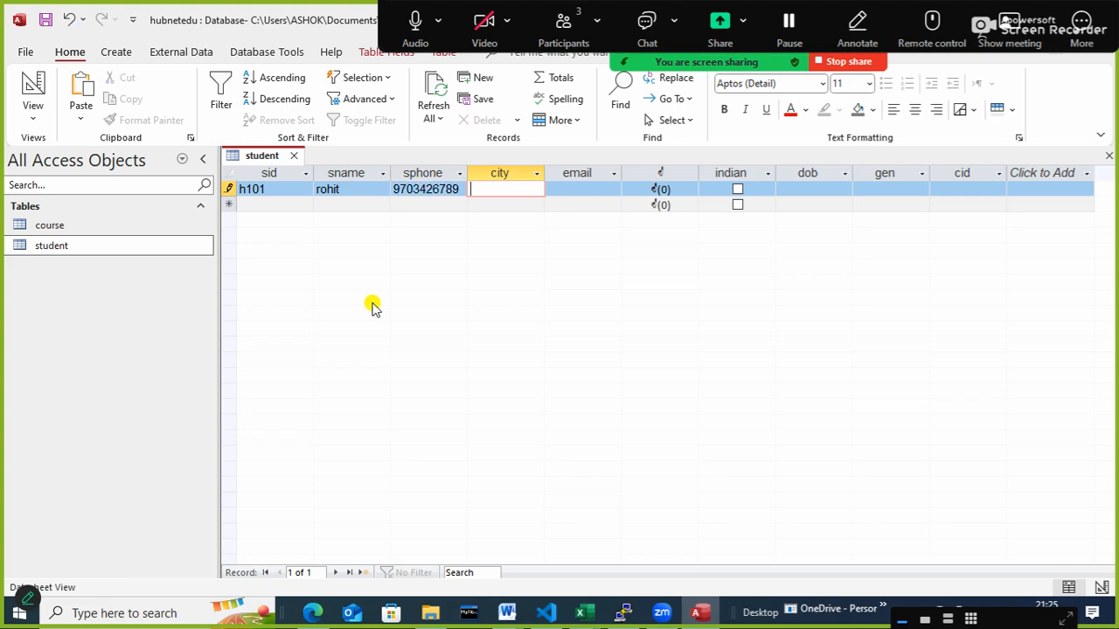
# - Set the student's city to patna and fill in the student's e-mail address
pyautogui.write('patna')
pyautogui.press('Tab')
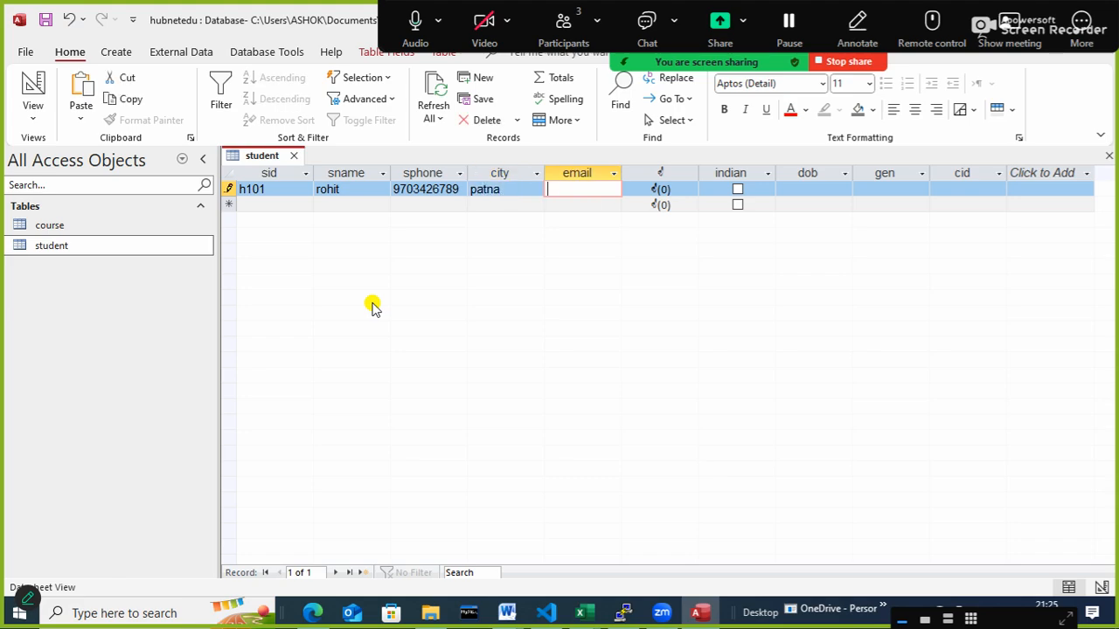
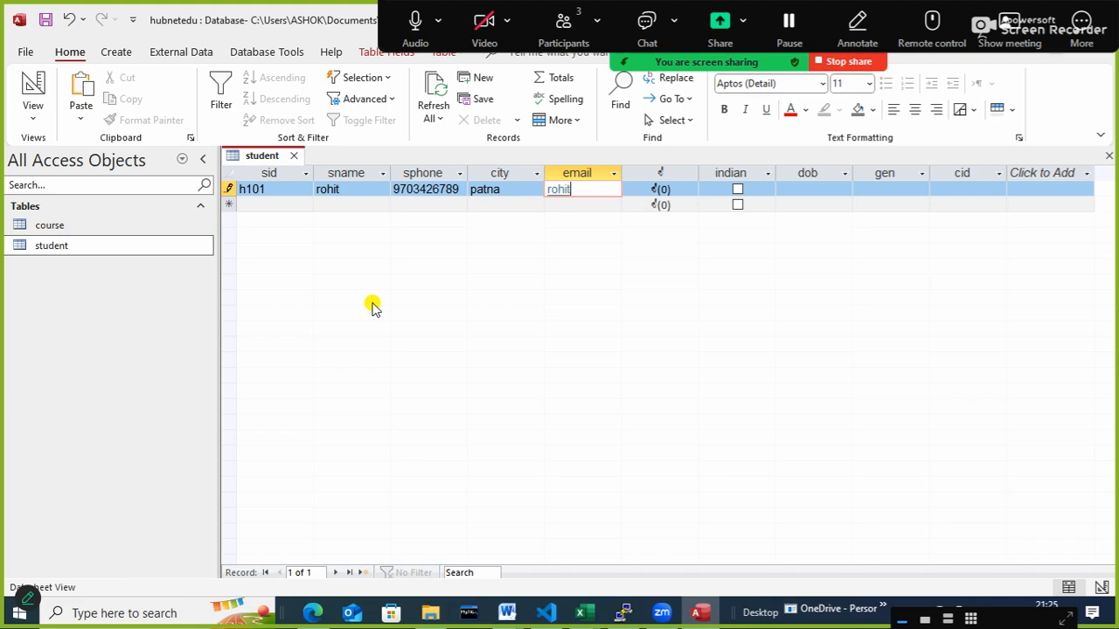
pyautogui.press('Tab')
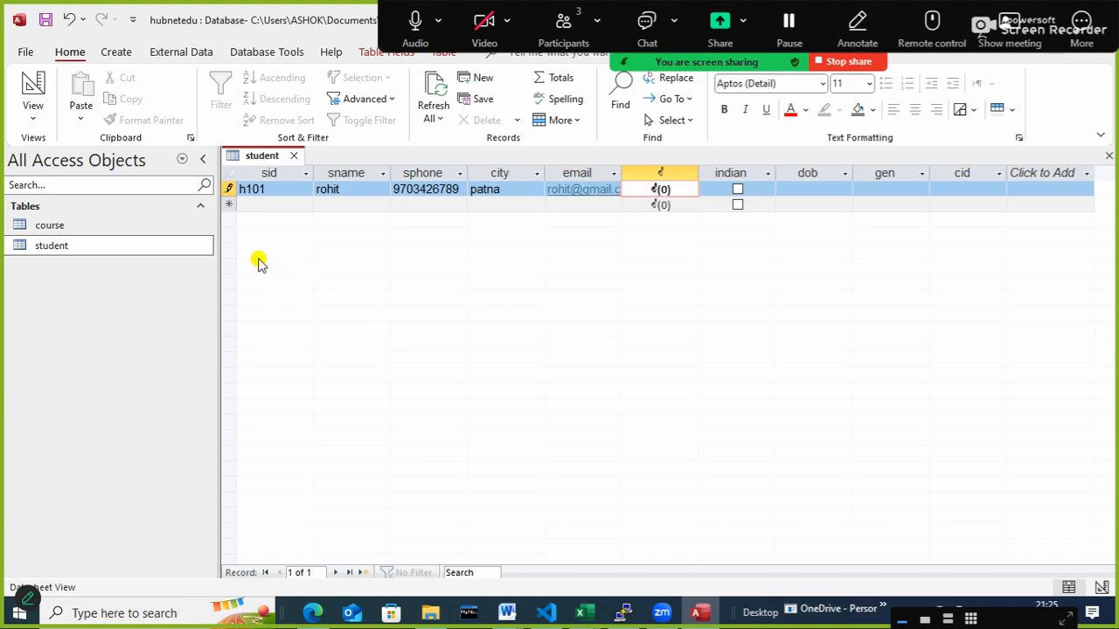
# - Search the Downloads folder for child and attach the image child.jpg to the student record
pyautogui.doubleClick(660, 191)
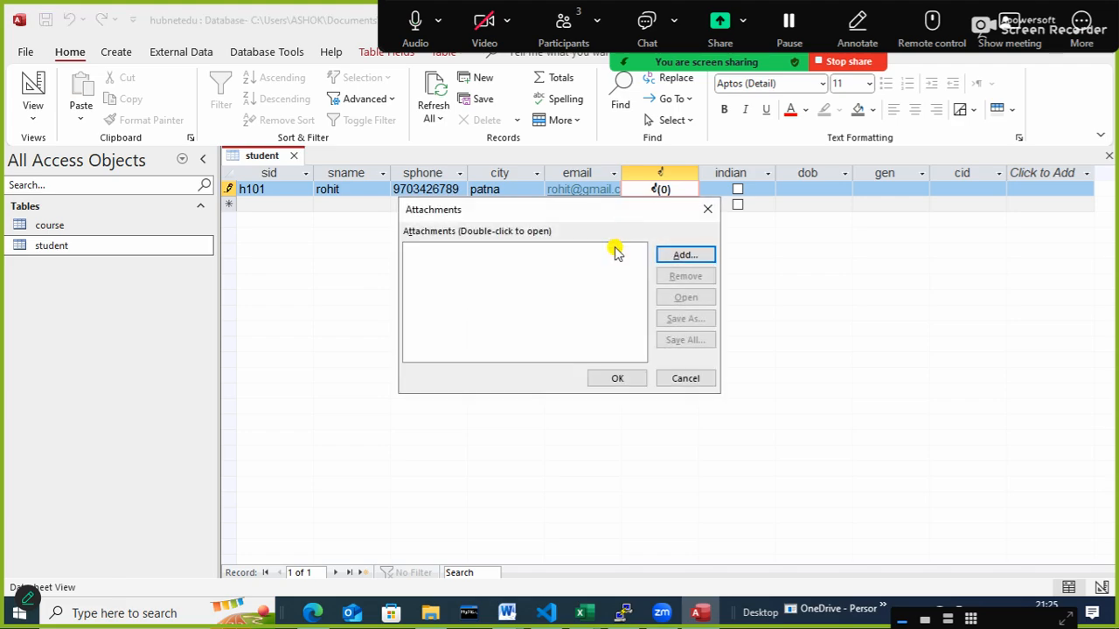
pyautogui.click(690, 254)
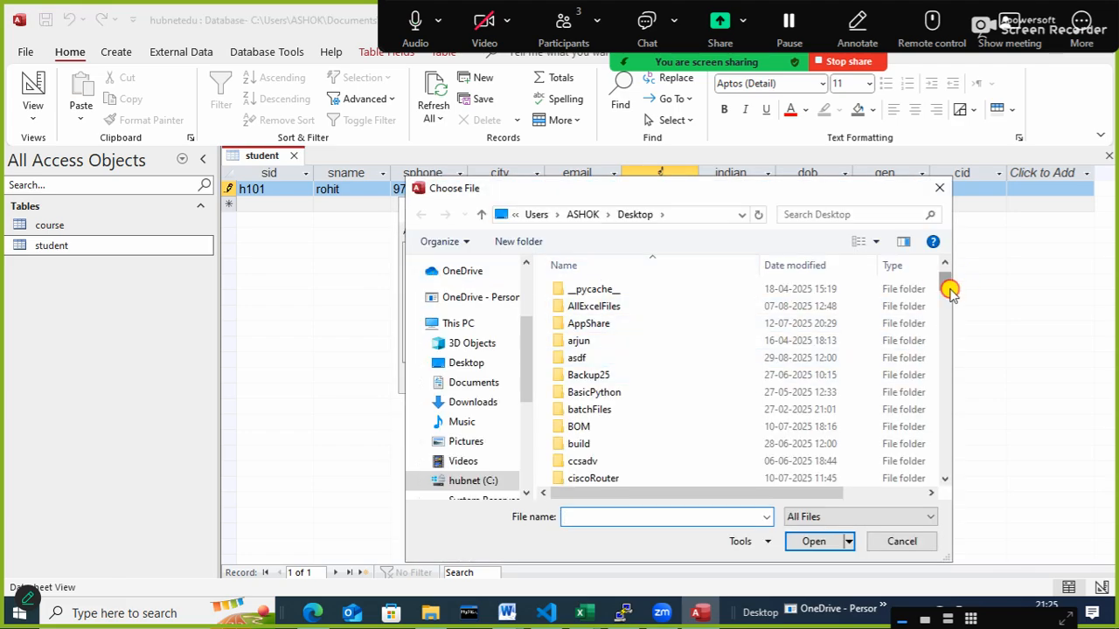
pyautogui.scroll(-2, 949, 289)
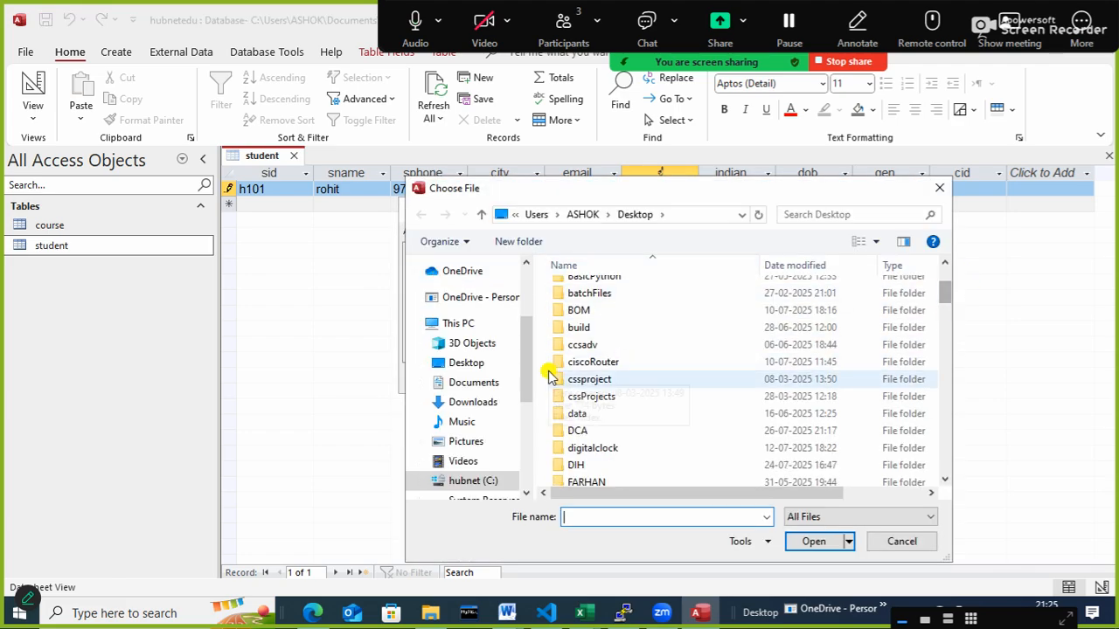
pyautogui.click(473, 402)
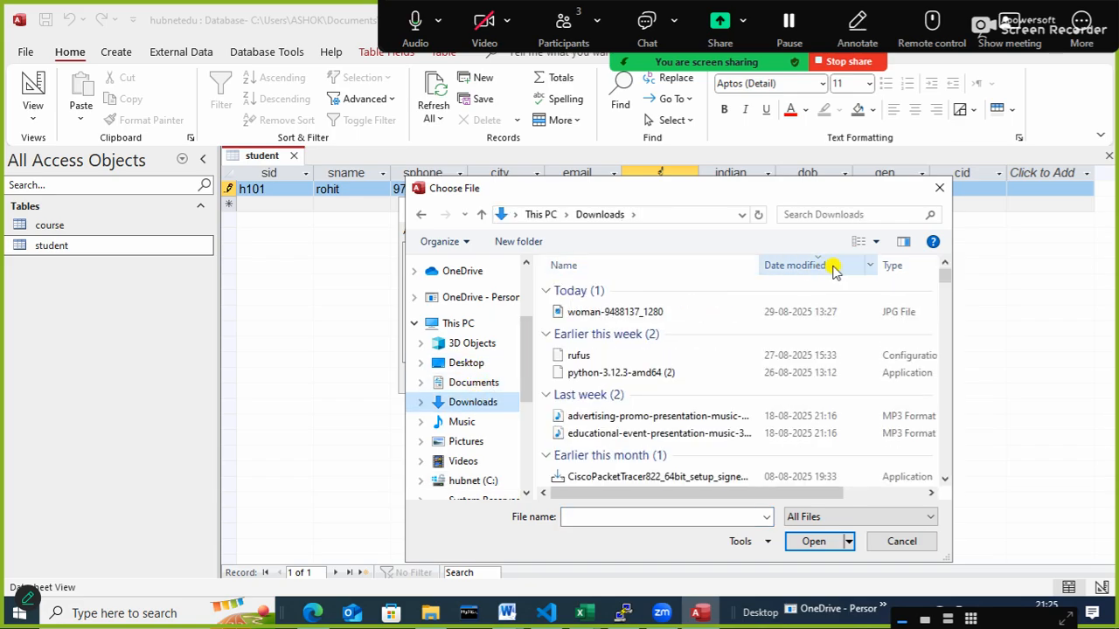
pyautogui.click(879, 216)
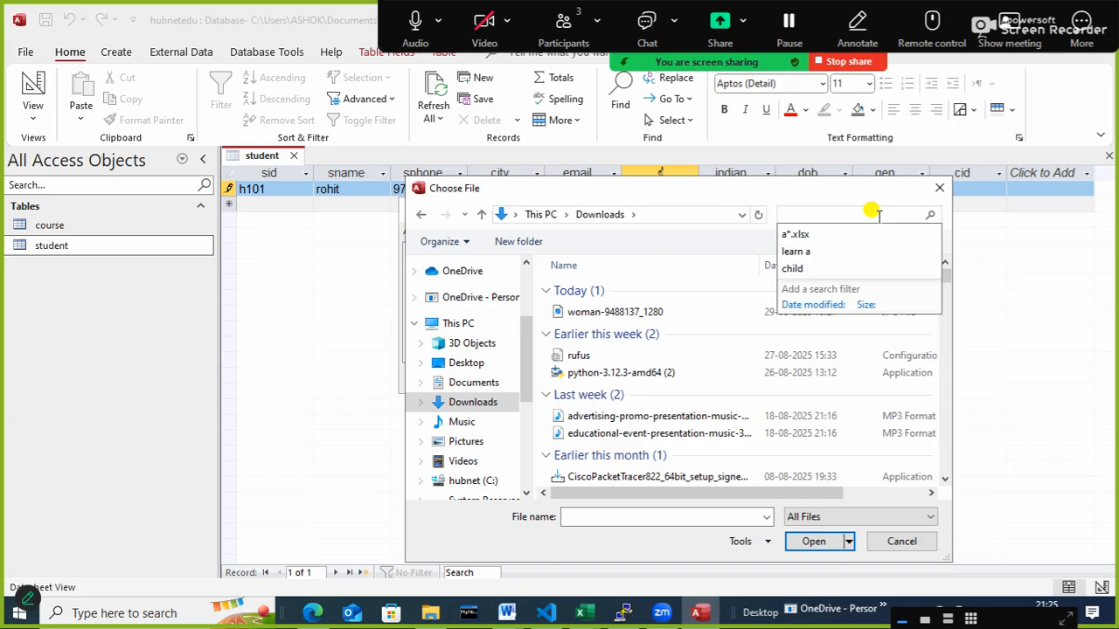
pyautogui.write('child')
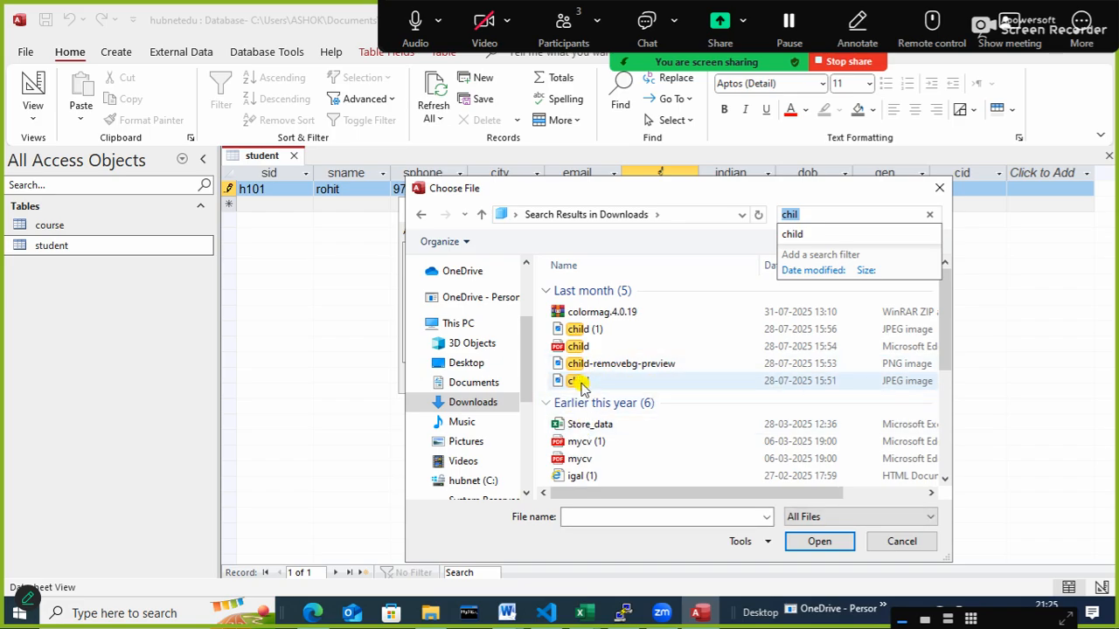
pyautogui.doubleClick(577, 380)
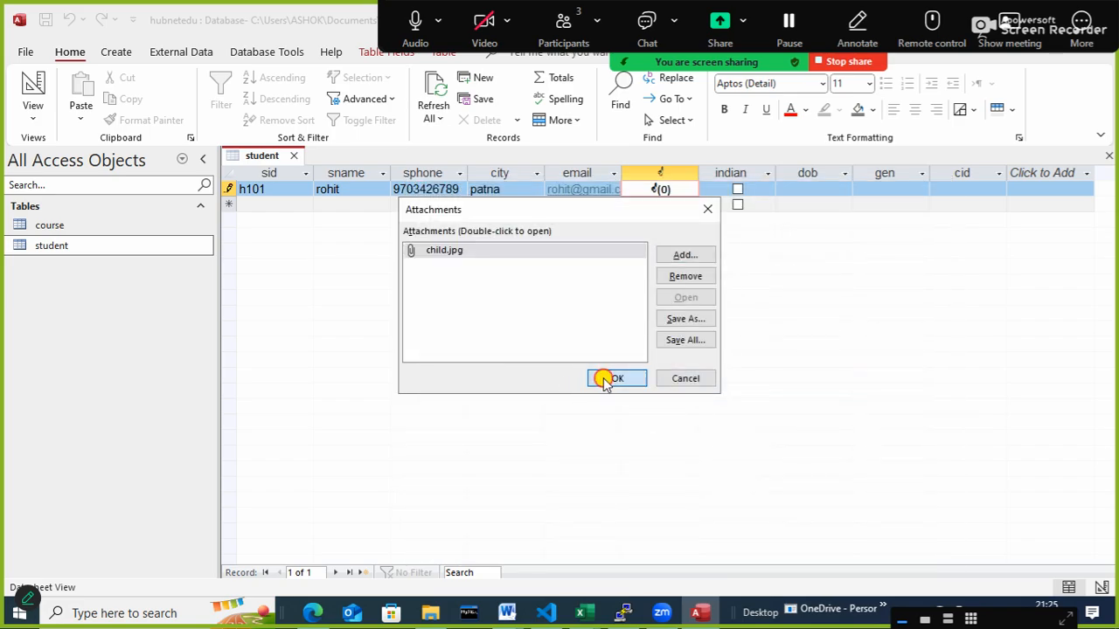
pyautogui.click(605, 377)
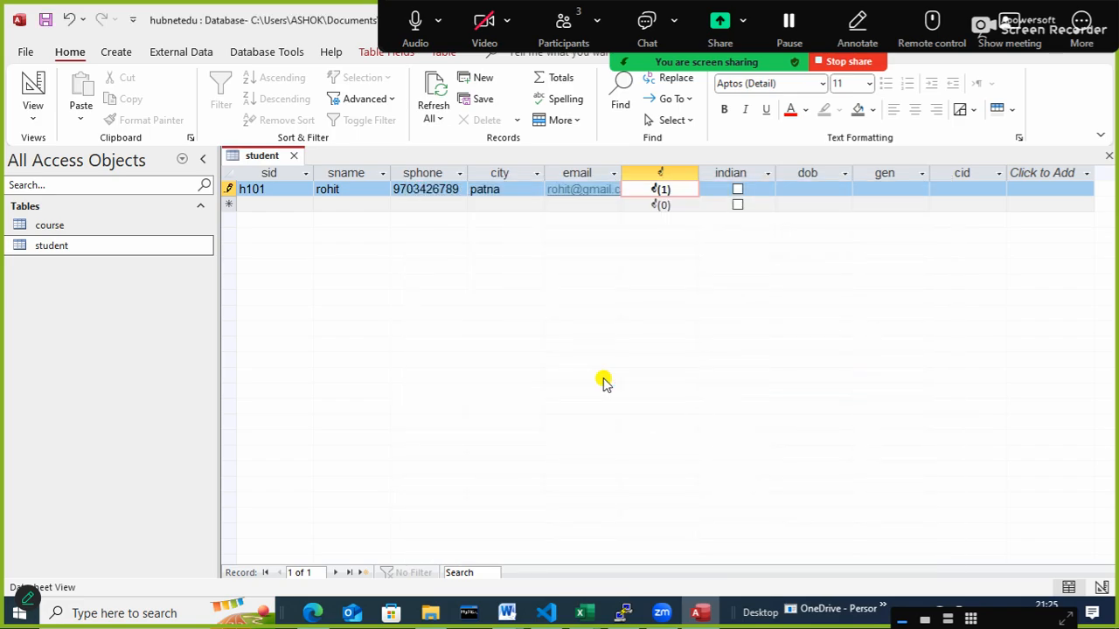
# - Mark the first student as indian and enter the student's date of birth in the dob field
pyautogui.click(737, 191)
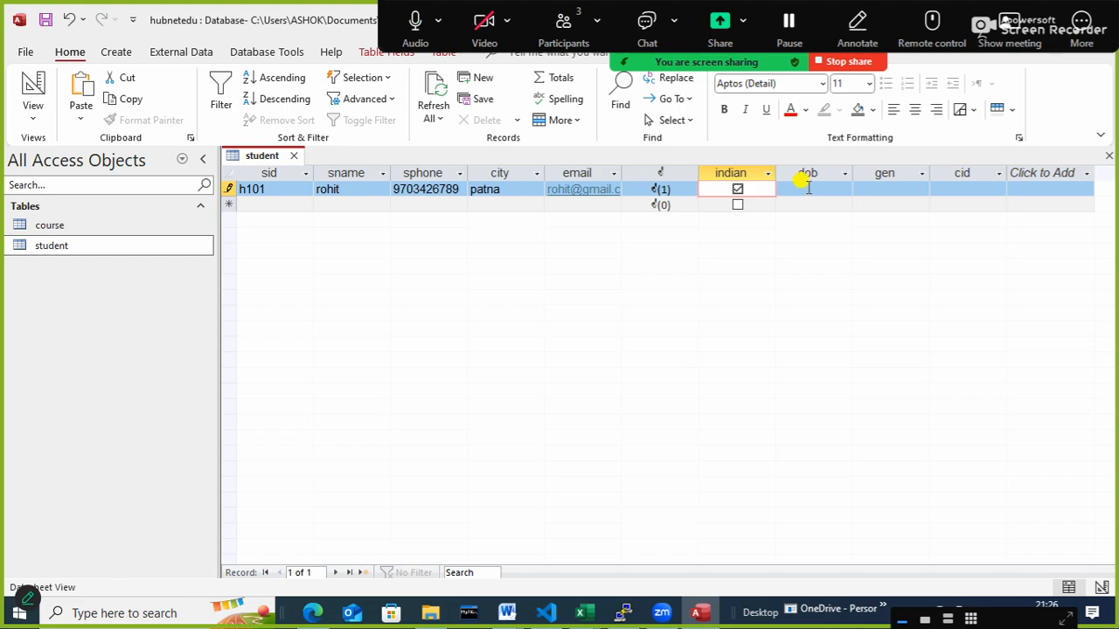
pyautogui.click(806, 190)
pyautogui.click(860, 190)
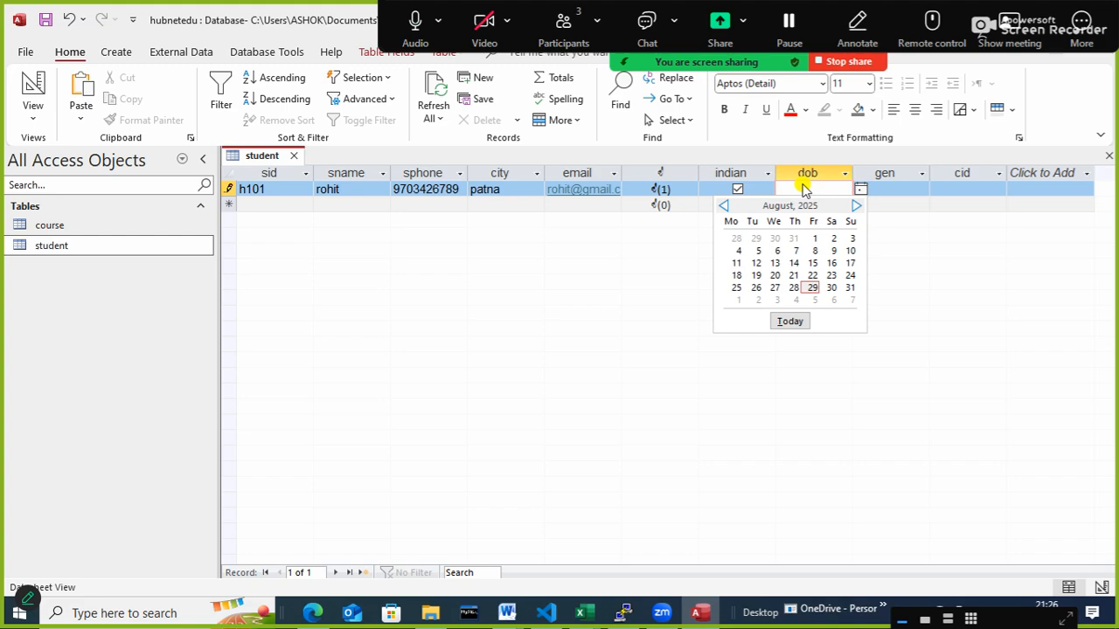
pyautogui.click(808, 188)
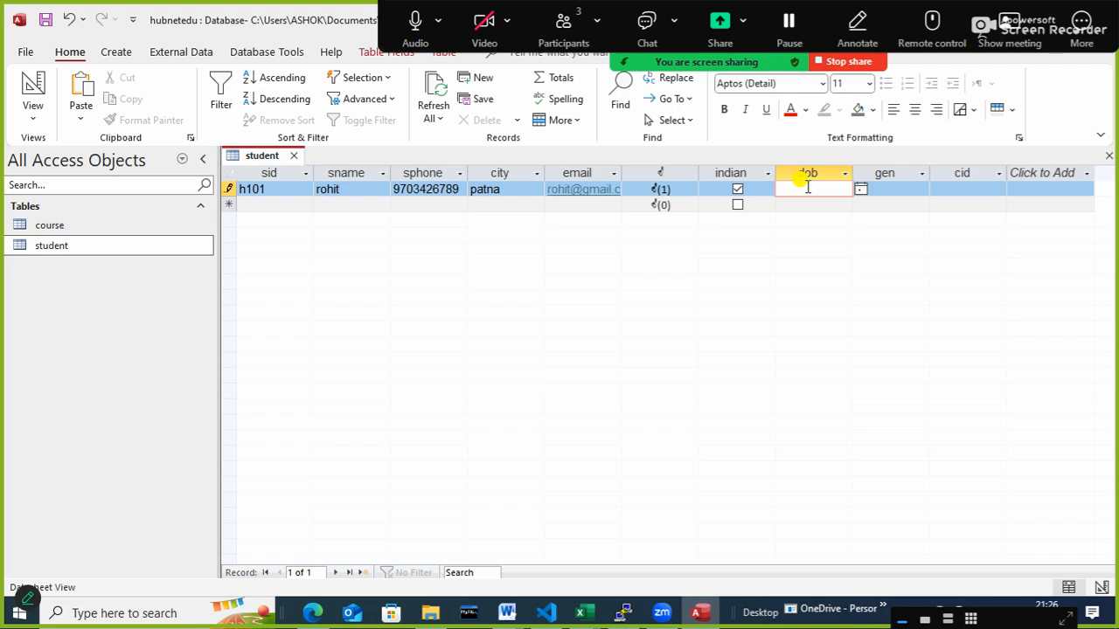
pyautogui.write('12/9/20000')
pyautogui.press('BackSpace')
pyautogui.press('Tab')
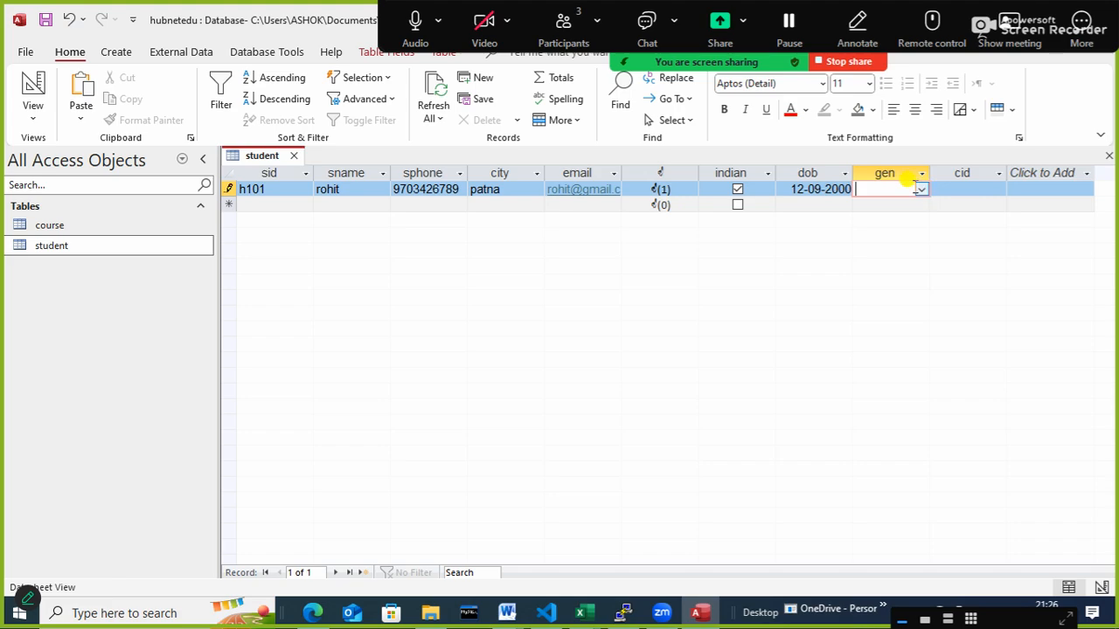
# - Replace the first student's date of birth in the dob field with a different day, month and year
pyautogui.doubleClick(840, 186)
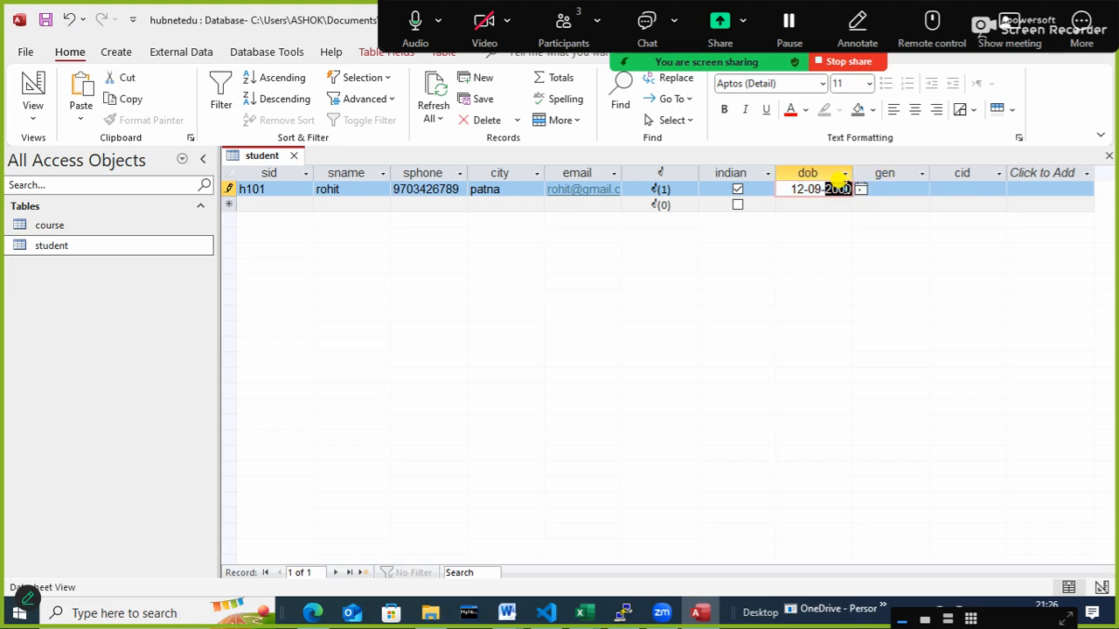
pyautogui.click(898, 190)
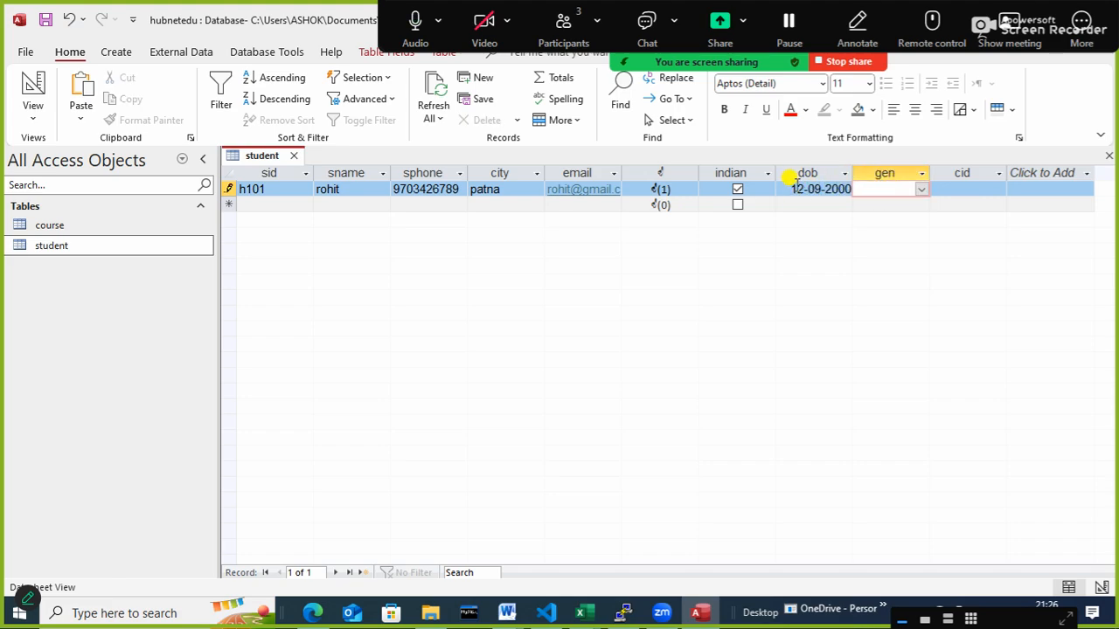
pyautogui.click(822, 189)
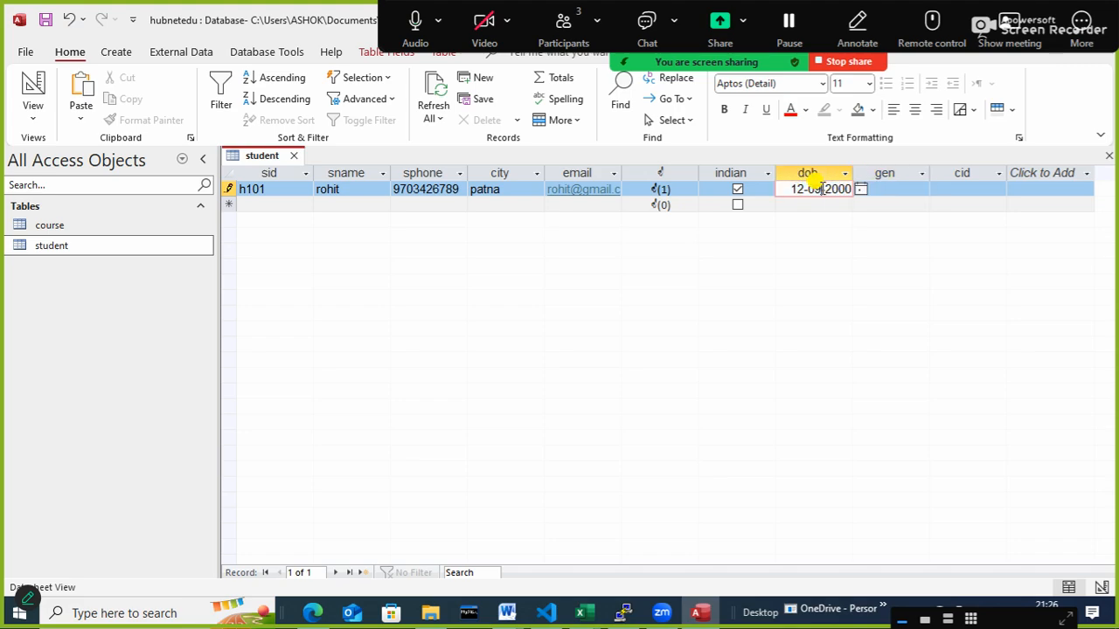
pyautogui.hotkey('ctrl', 'a')
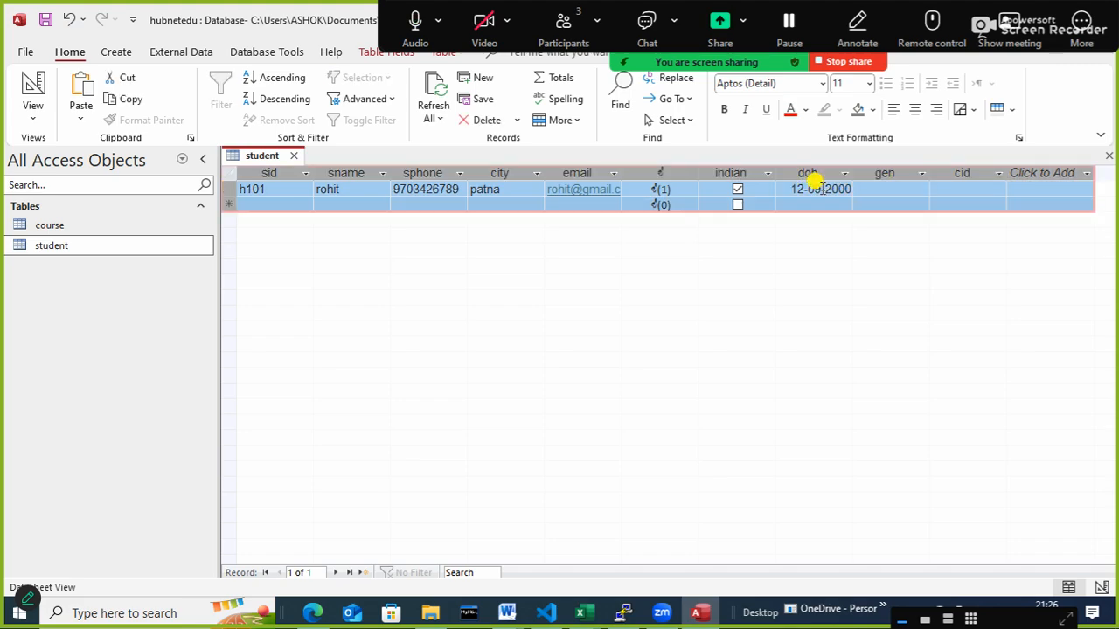
pyautogui.click(822, 189)
pyautogui.press('BackSpace')
pyautogui.press('BackSpace')
pyautogui.press('BackSpace')
pyautogui.press('BackSpace')
pyautogui.press('BackSpace')
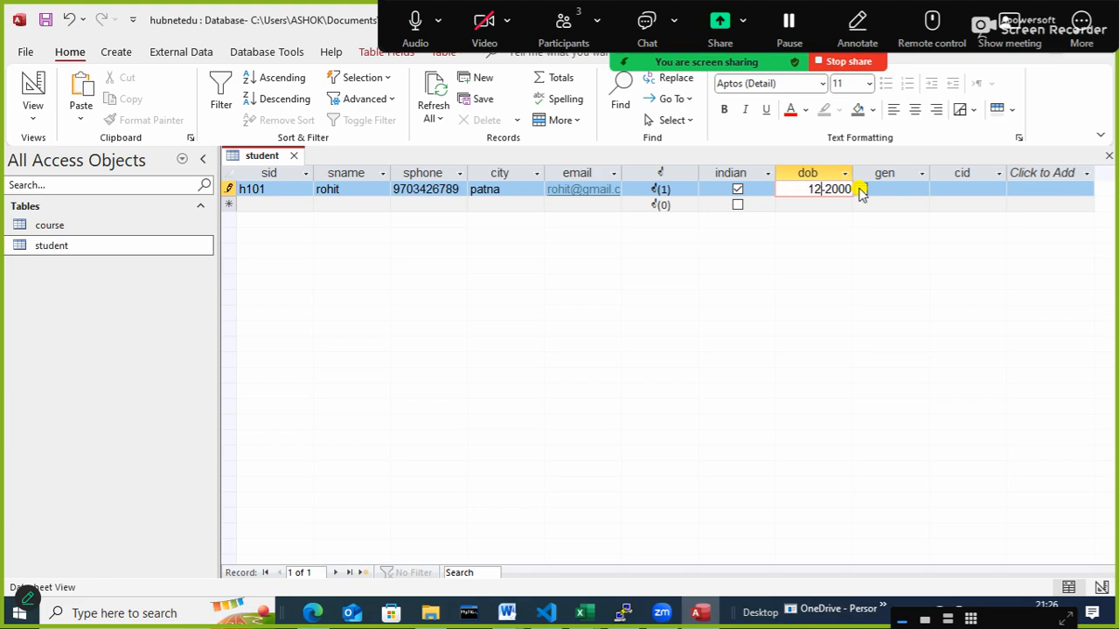
pyautogui.write('4/11')
pyautogui.press('Delete')
pyautogui.write('/')
pyautogui.press('BackSpace')
pyautogui.write('2')
pyautogui.press('Tab')
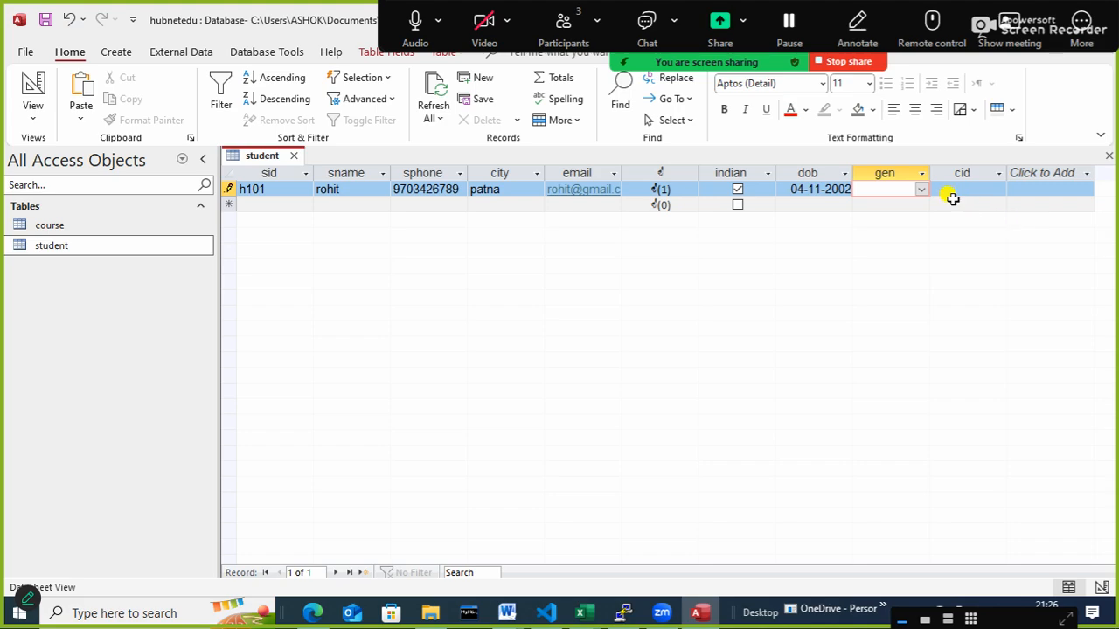
# - Set the first student's gen to Male and cid to b101, completing the record
pyautogui.click(921, 190)
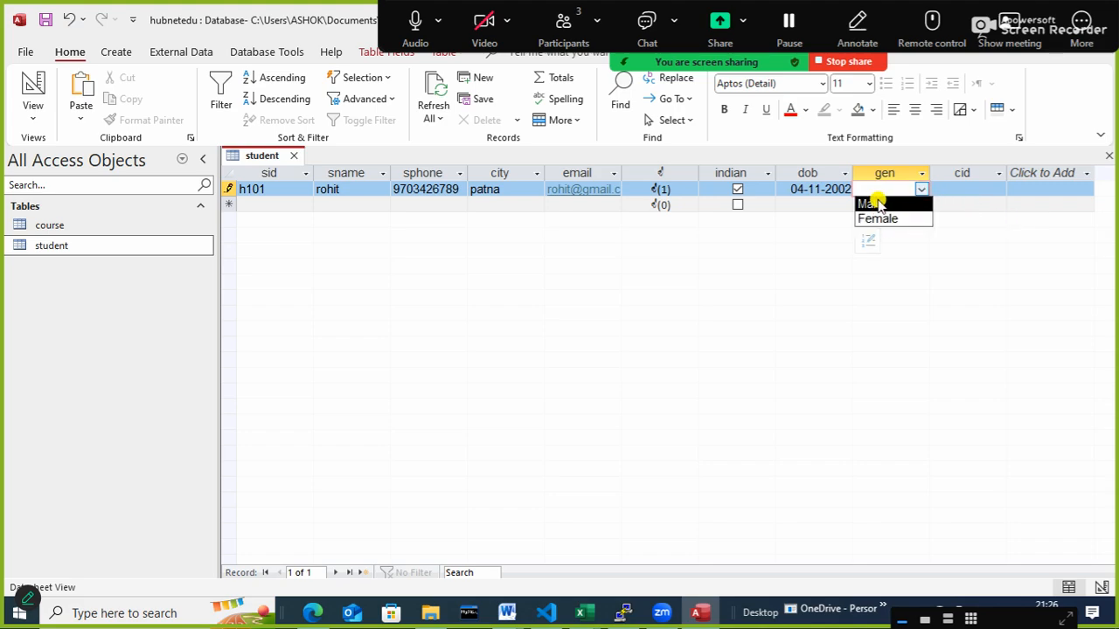
pyautogui.click(871, 204)
pyautogui.click(964, 188)
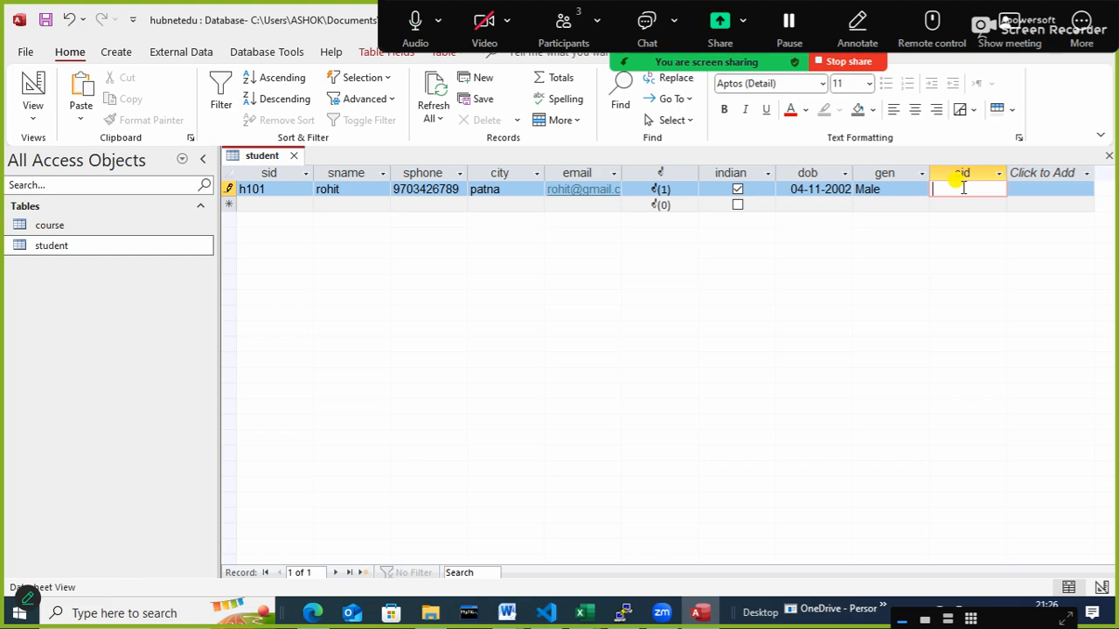
pyautogui.write('b101')
pyautogui.press('Tab')
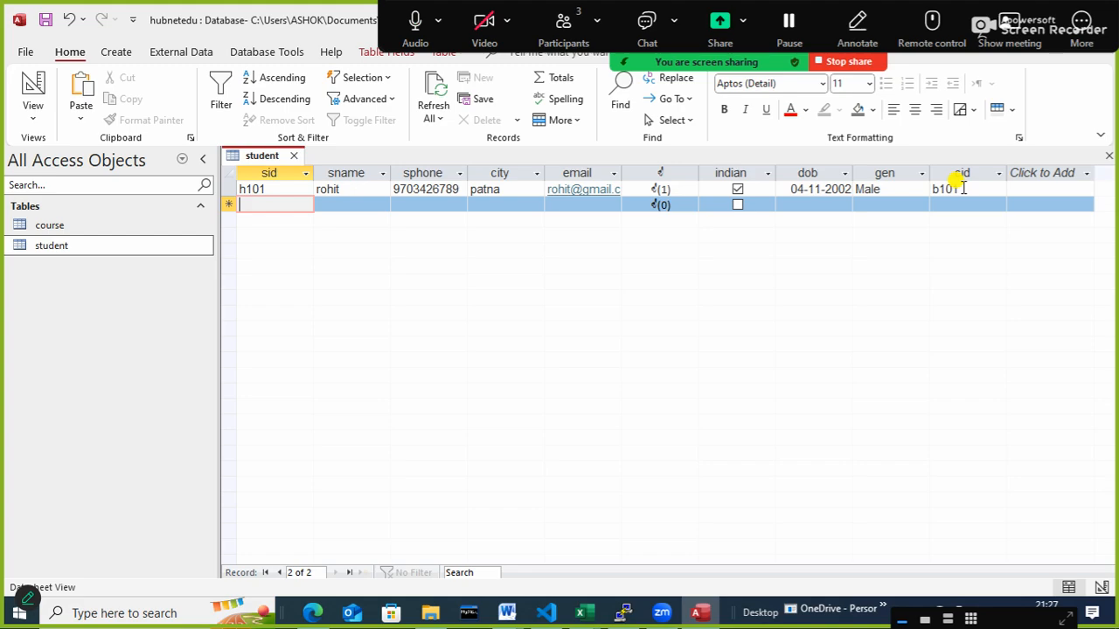
# - Start the second student record with sid h102 and enter the student's name and phone number
pyautogui.write('h102')
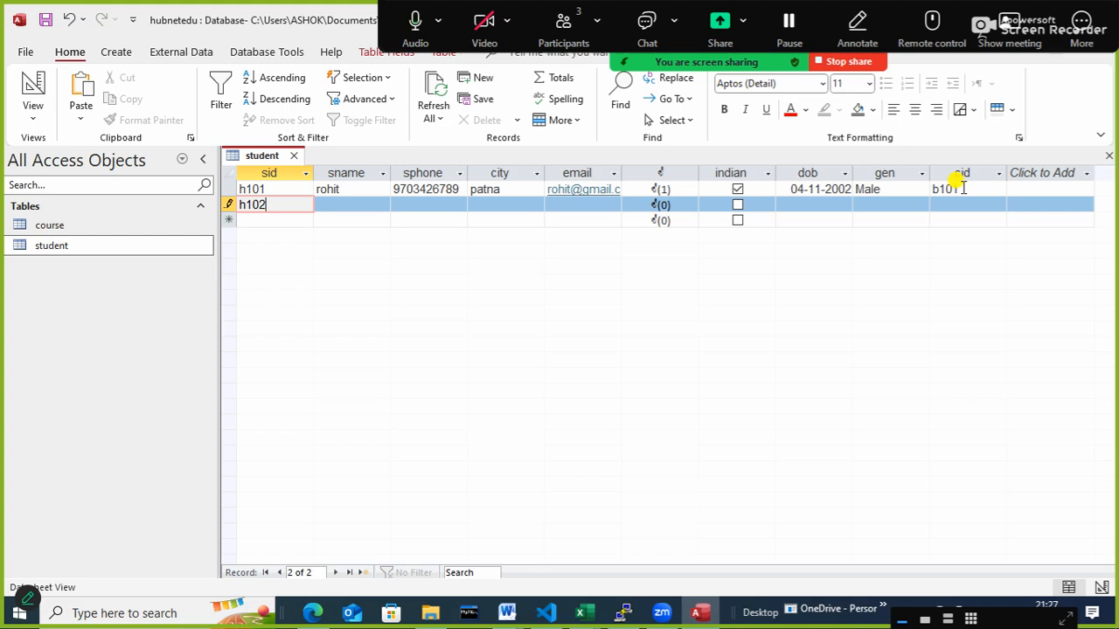
pyautogui.press('Tab')
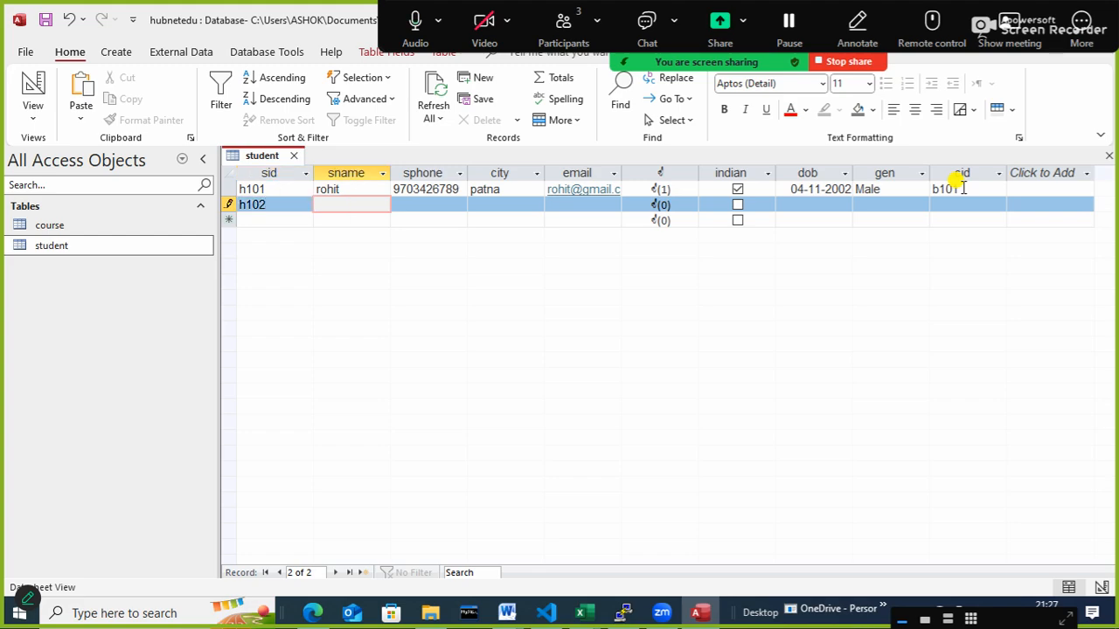
pyautogui.write('sumit')
pyautogui.press('Tab')
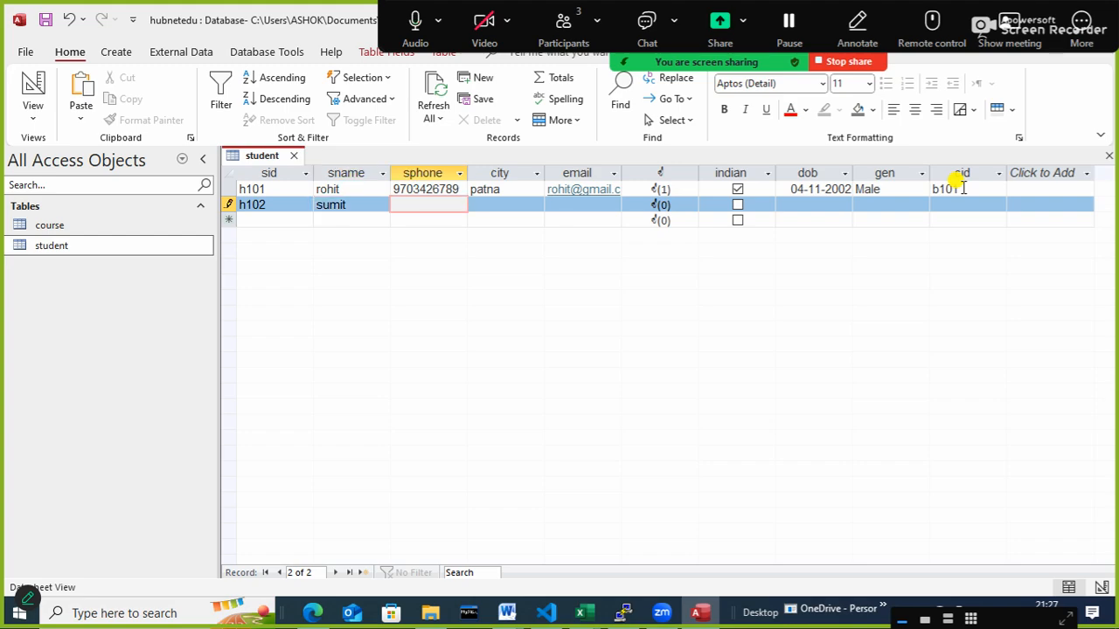
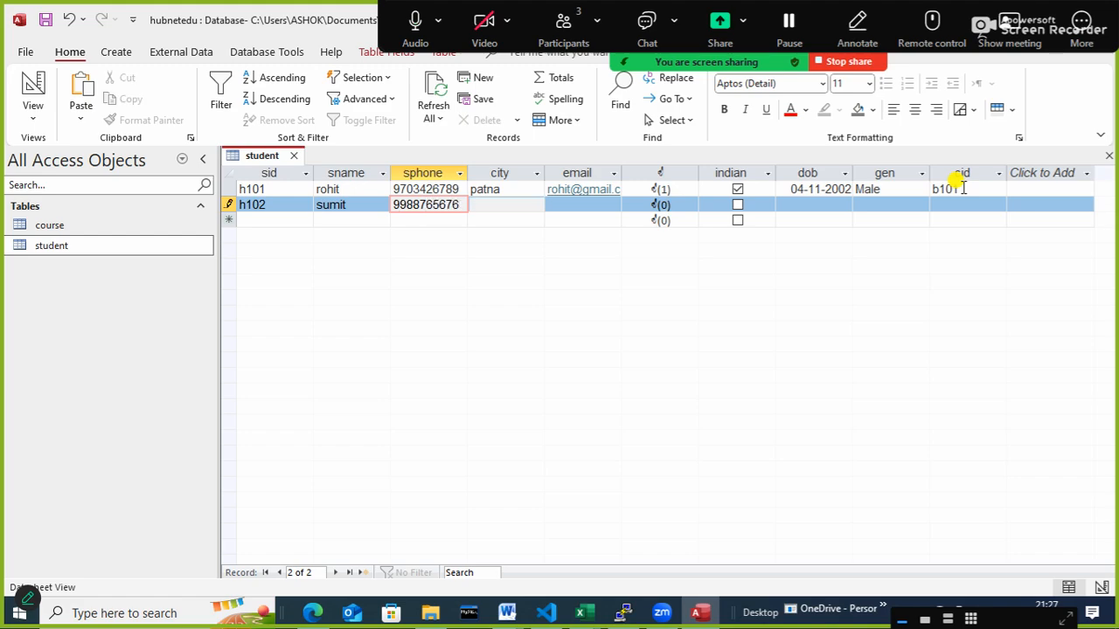
# - Set the second student's city to patna and fill in the student's email address
pyautogui.press('Tab')
pyautogui.write('patna')
pyautogui.press('Tab')
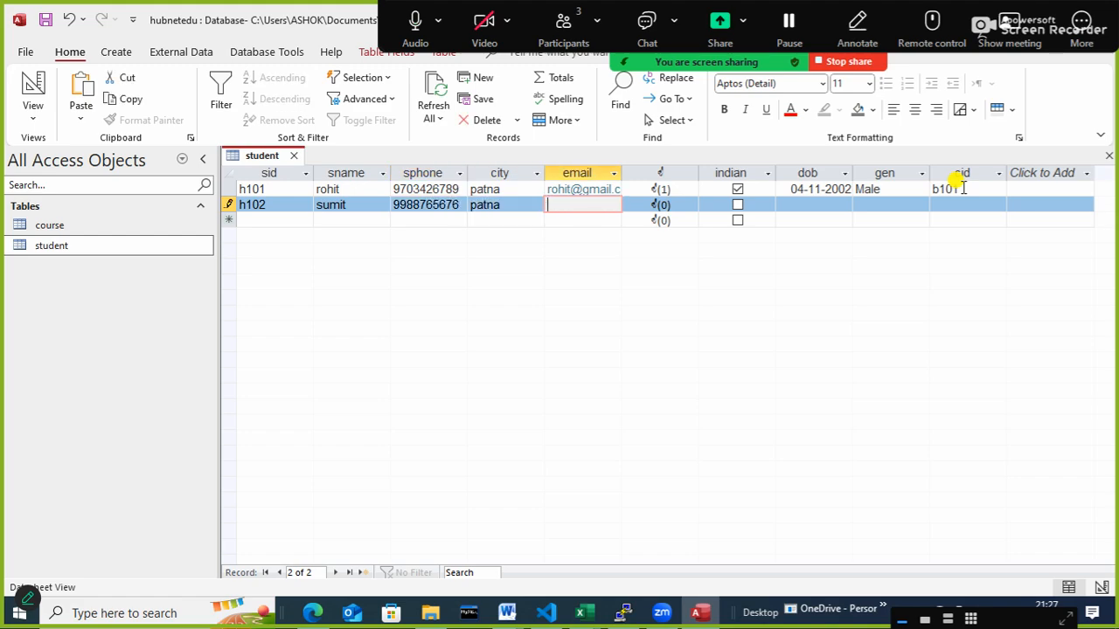
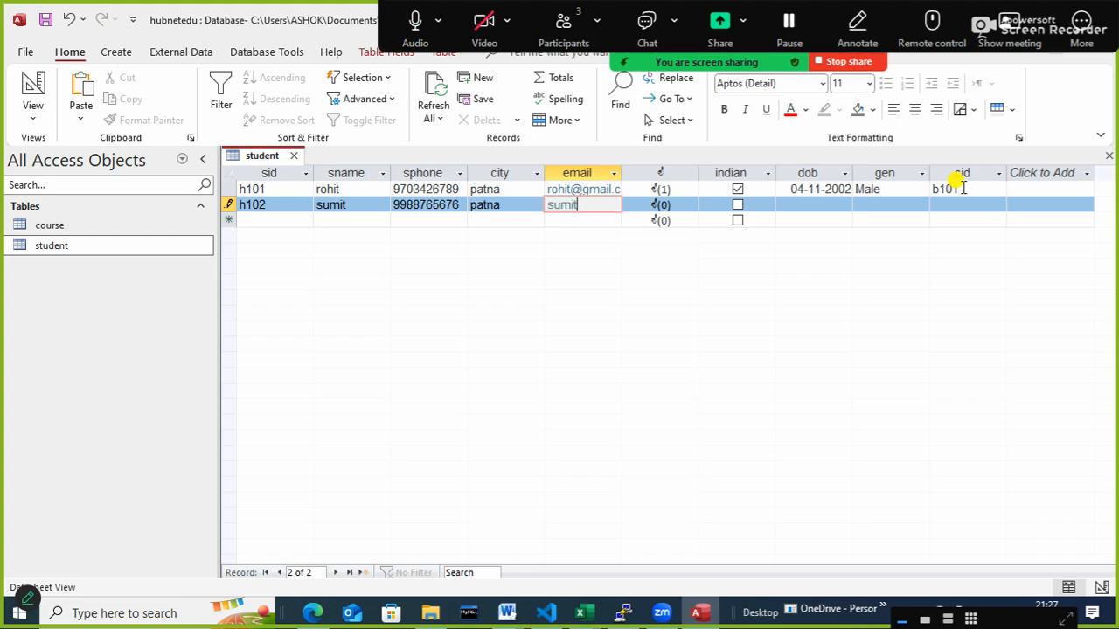
pyautogui.press('Tab')
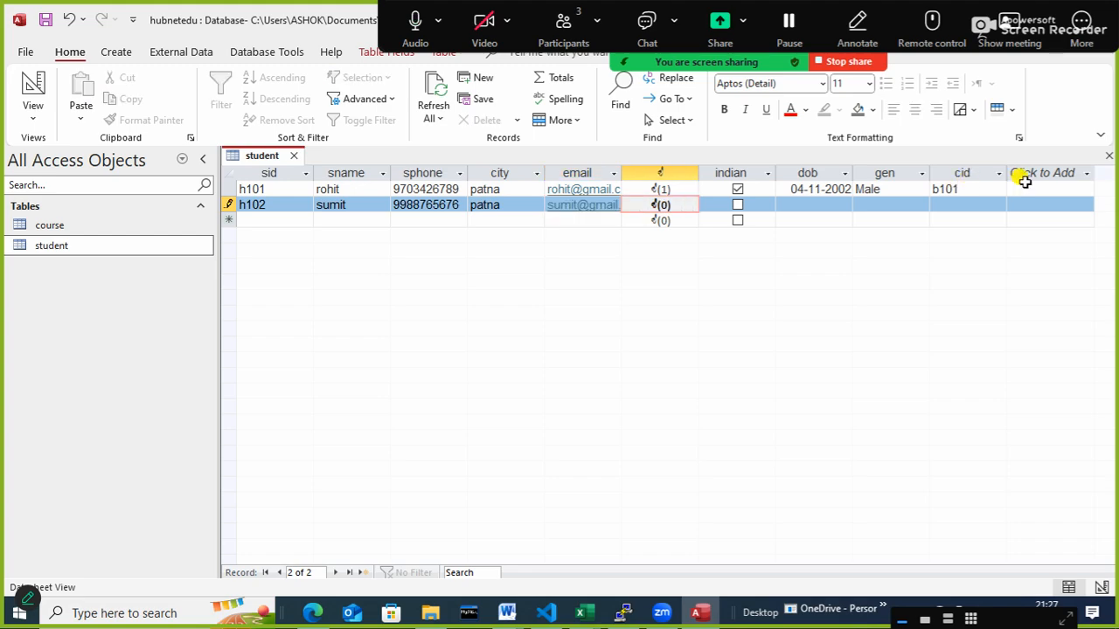
# - Search the Downloads folder for a person's photo by name and attach it to the h102 student record
pyautogui.doubleClick(662, 206)
pyautogui.click(672, 254)
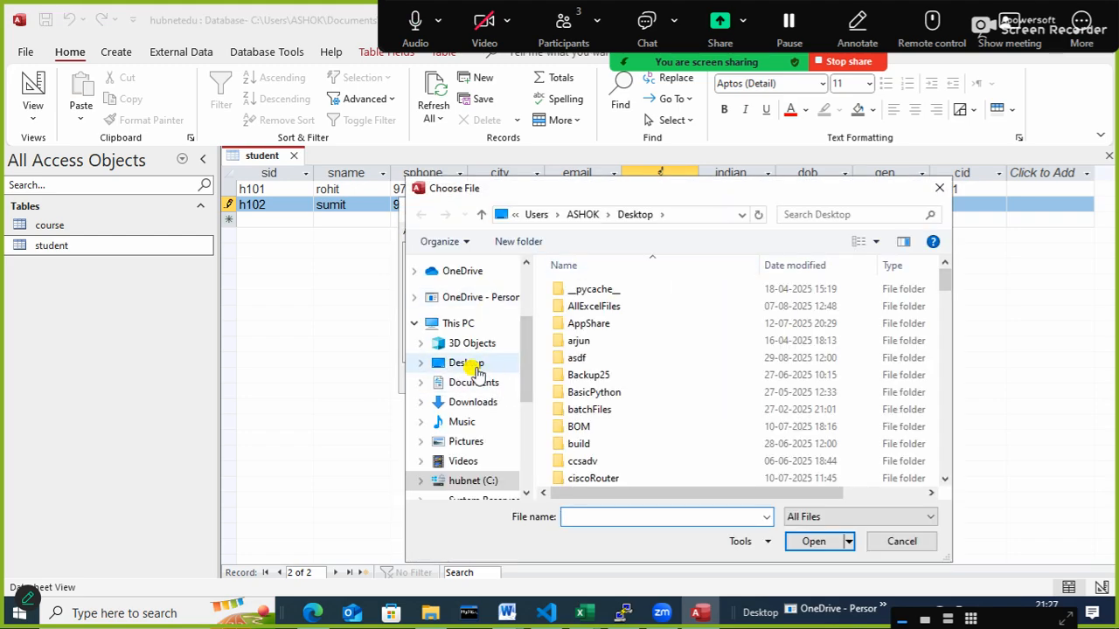
pyautogui.click(479, 408)
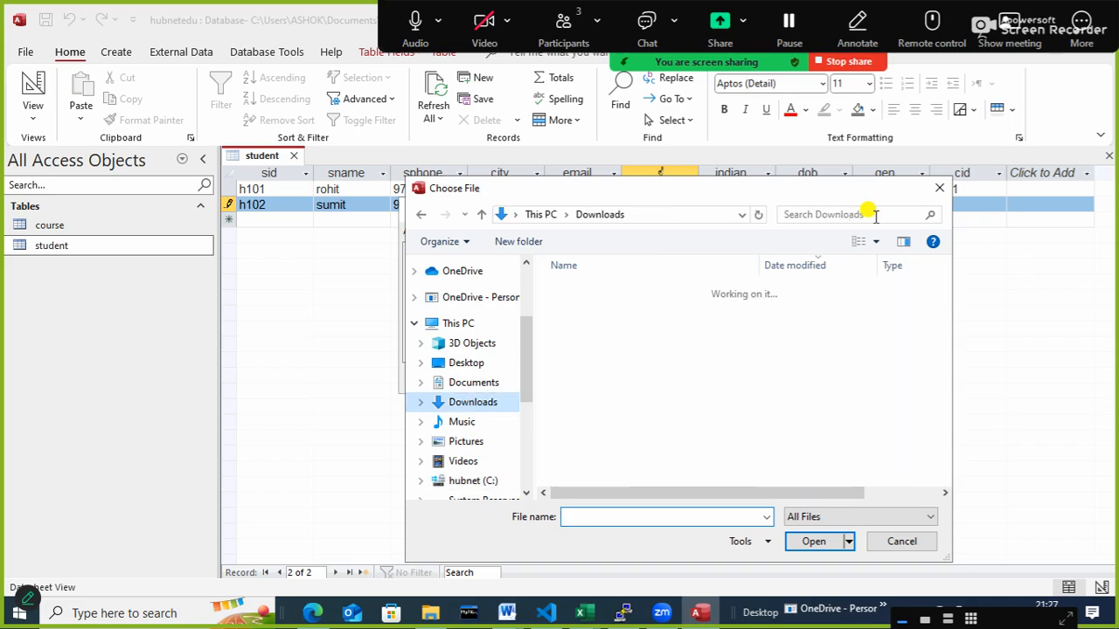
pyautogui.click(830, 214)
pyautogui.write('s')
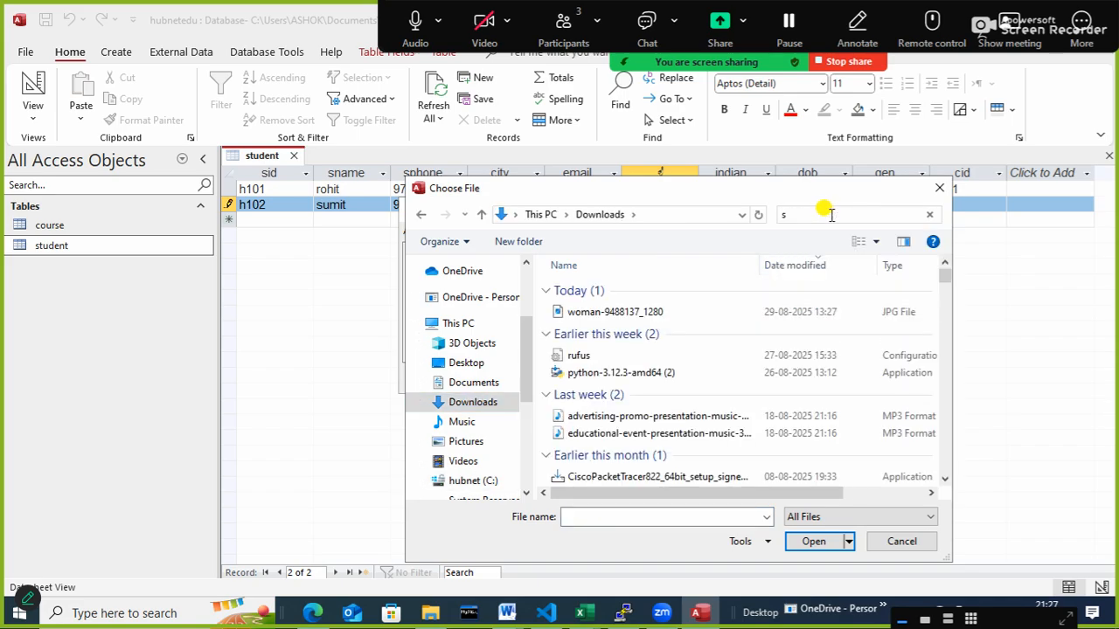
pyautogui.press('BackSpace')
pyautogui.write('vivek')
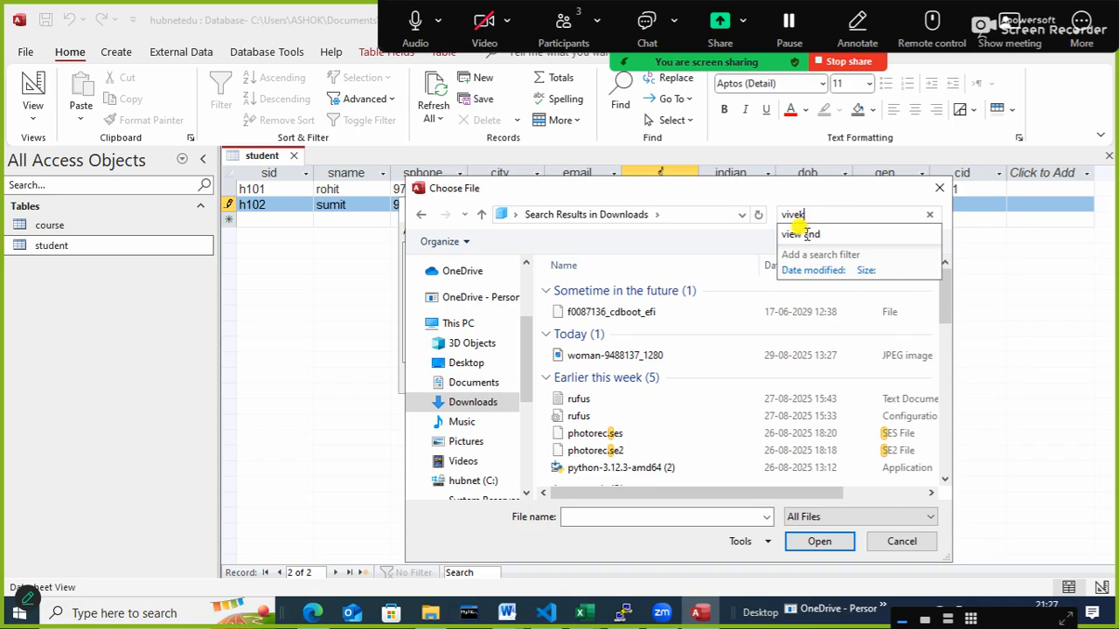
pyautogui.doubleClick(579, 370)
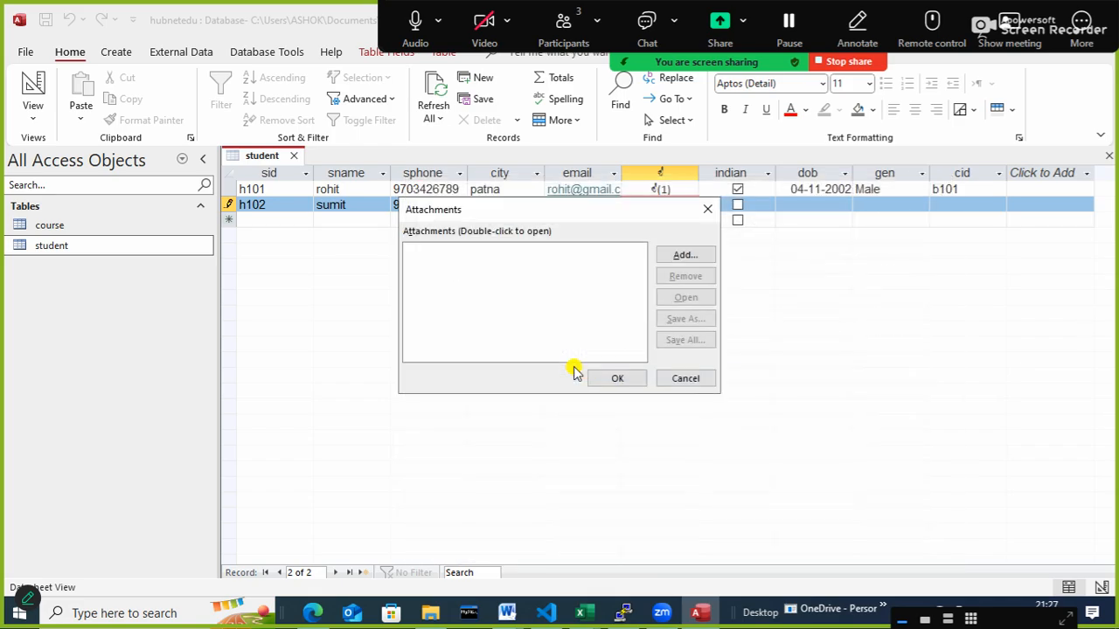
pyautogui.click(599, 379)
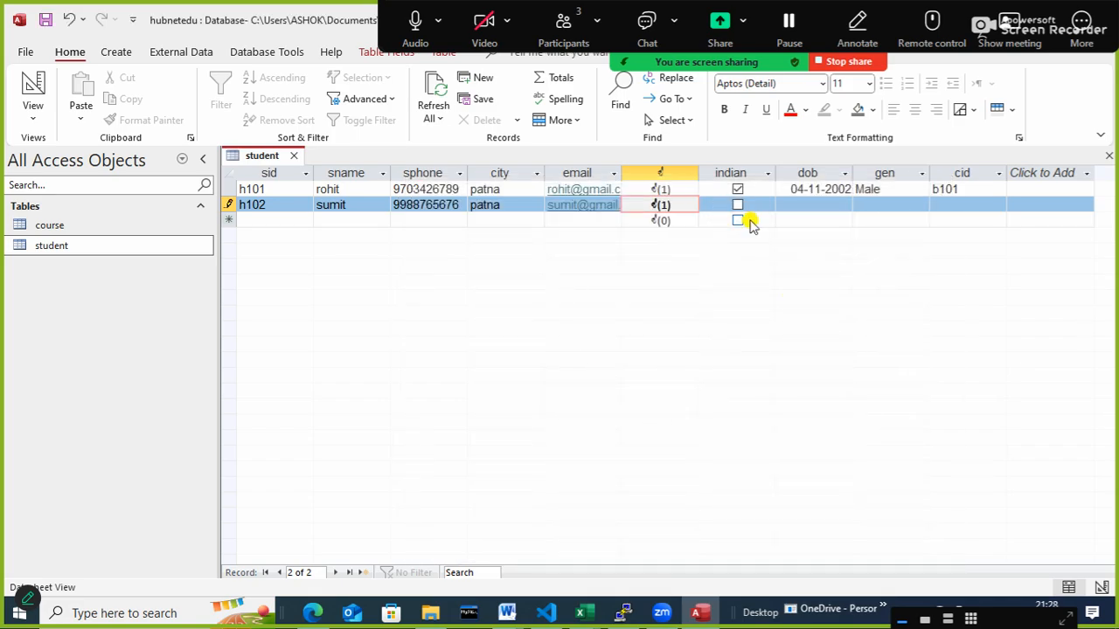
# - Mark student h102 as indian and enter the student's date of birth in the dob field
pyautogui.click(738, 205)
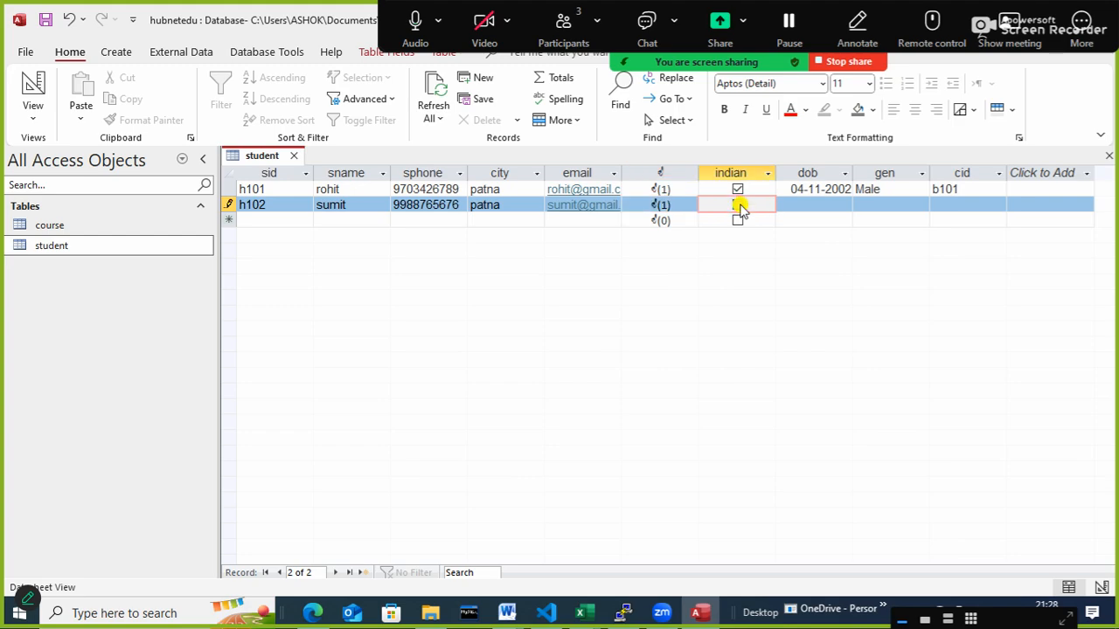
pyautogui.click(812, 204)
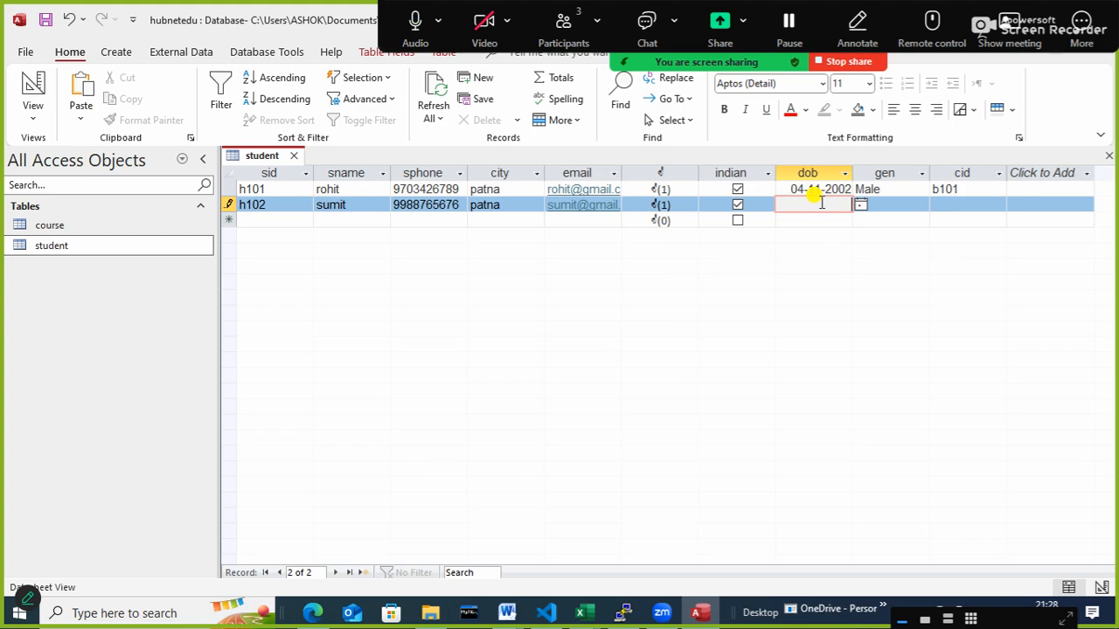
pyautogui.write('5/6/2007')
pyautogui.press('Tab')
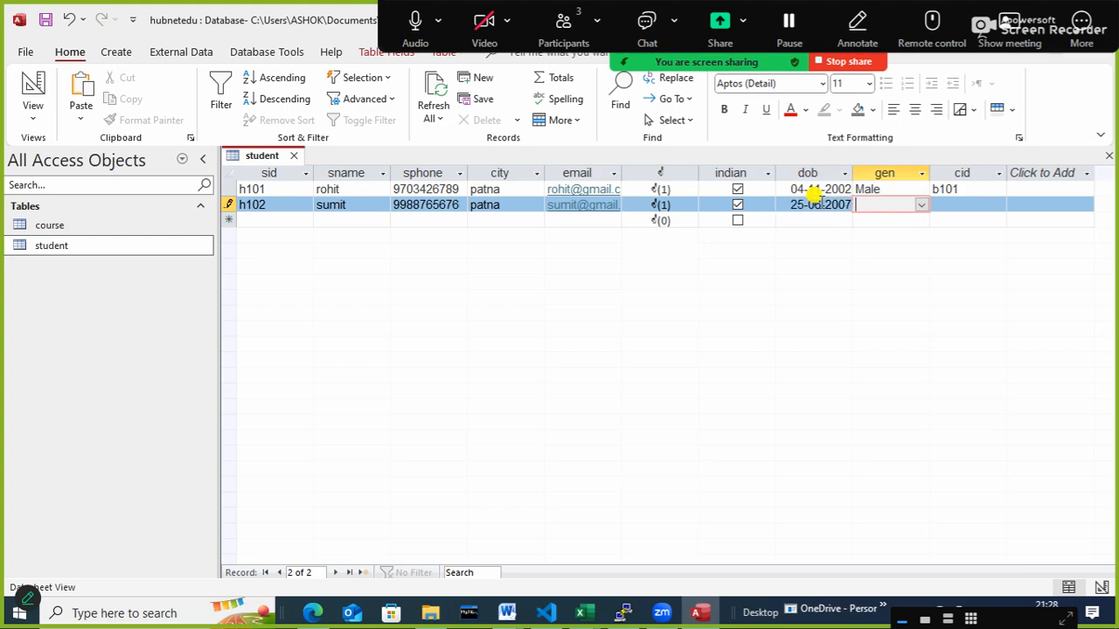
# - Set gen to Male and cid to b101 for student h102, completing the record
pyautogui.write('Male')
pyautogui.press('Tab')
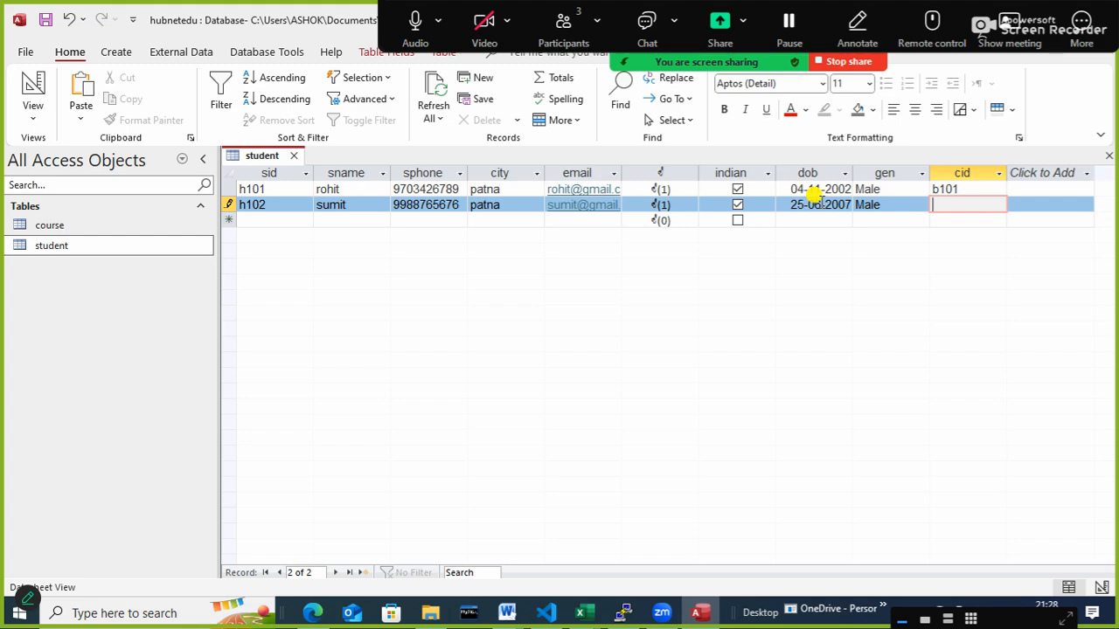
pyautogui.write('b101')
pyautogui.press('Tab')
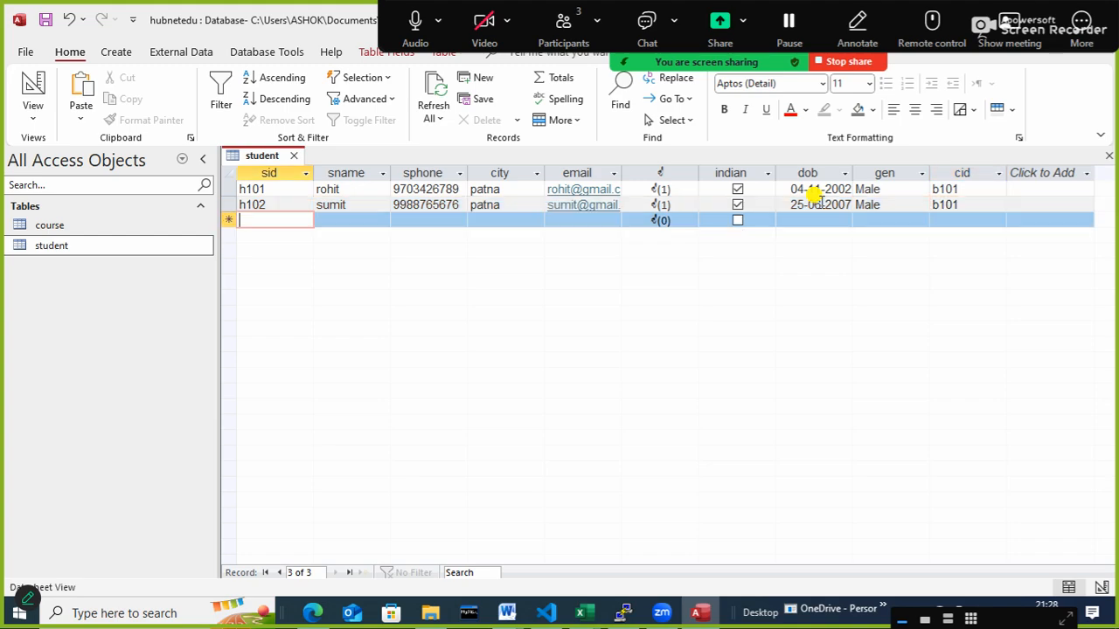
# - Start the third student record with sid h103 and enter the student's name and phone number
pyautogui.write('h103')
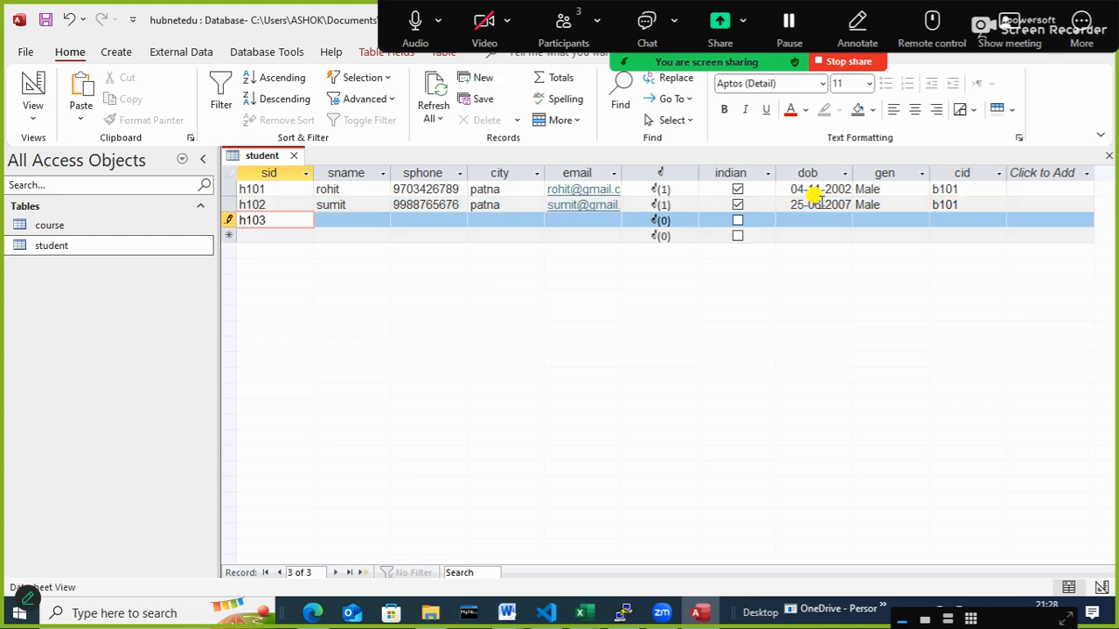
pyautogui.press('Tab')
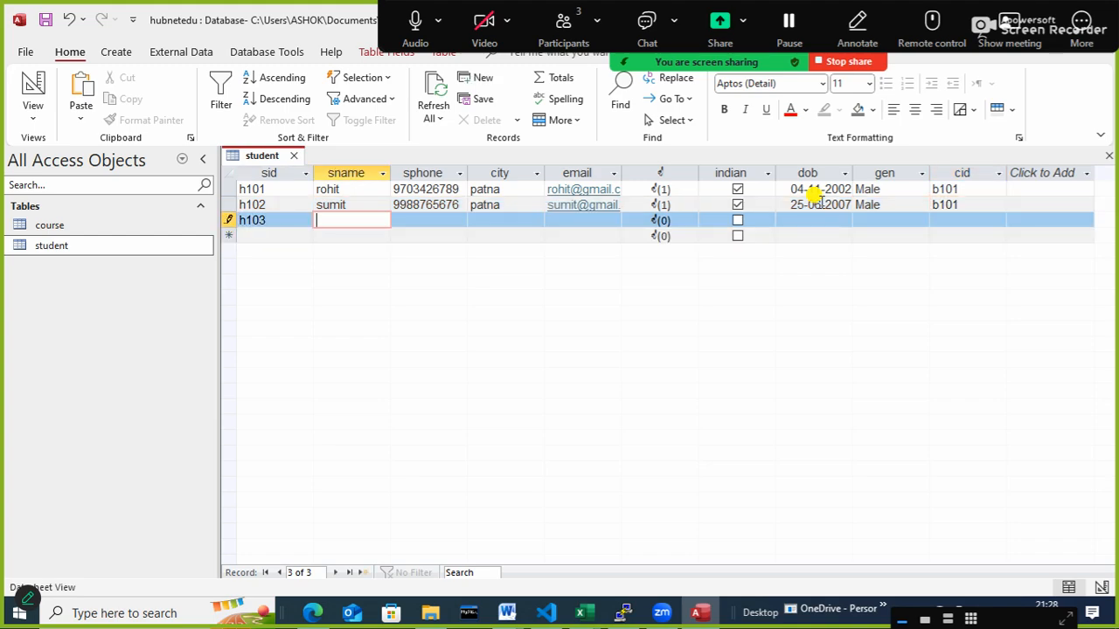
pyautogui.write('ruhi')
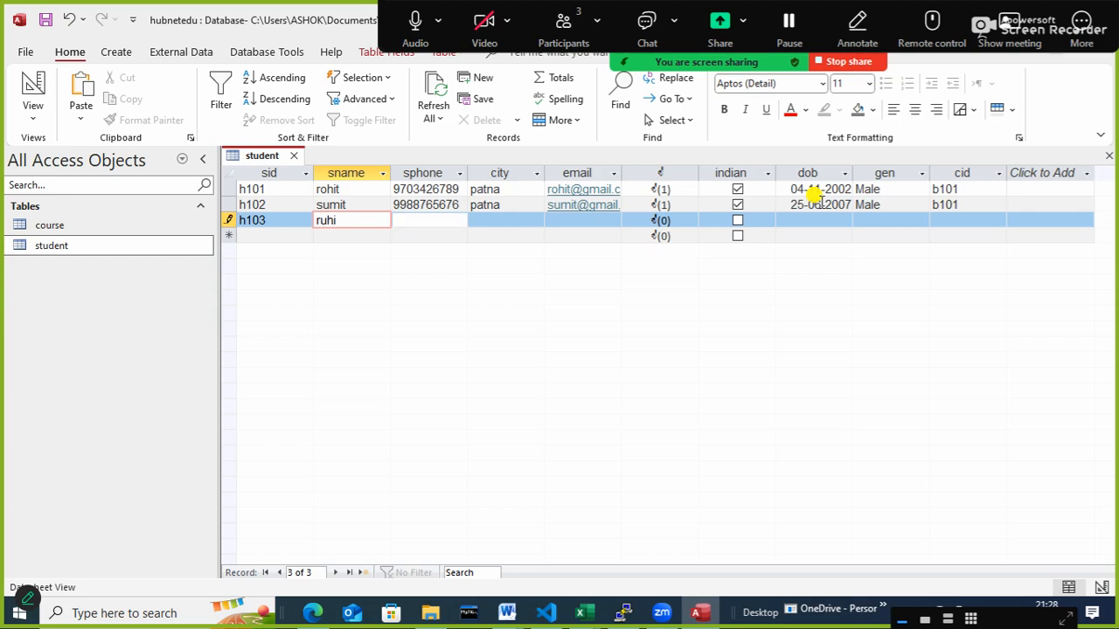
pyautogui.press('Tab')
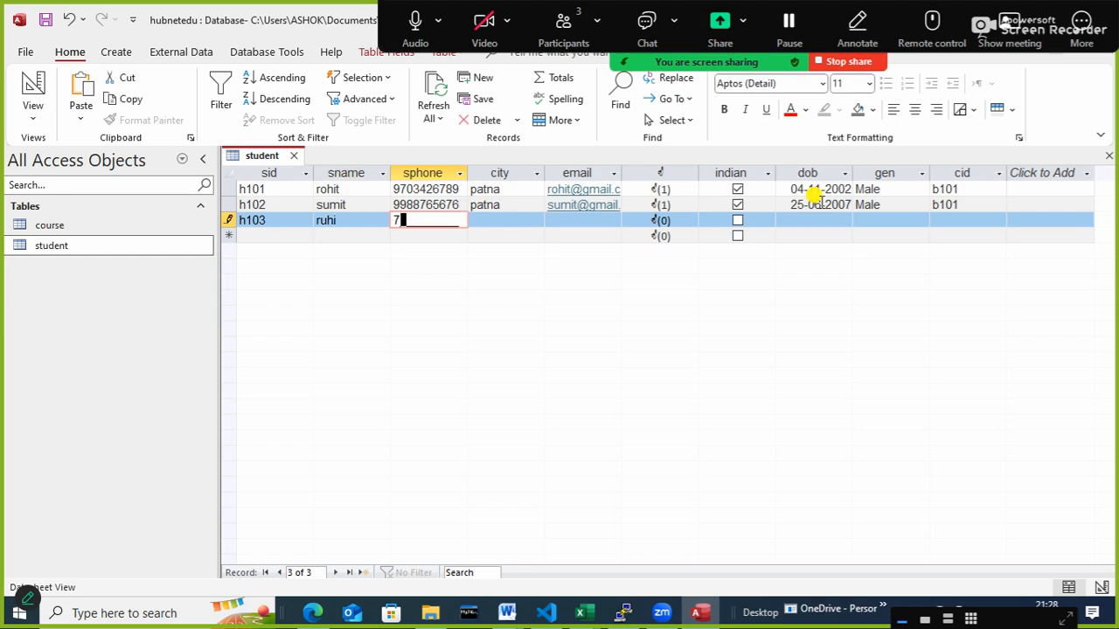
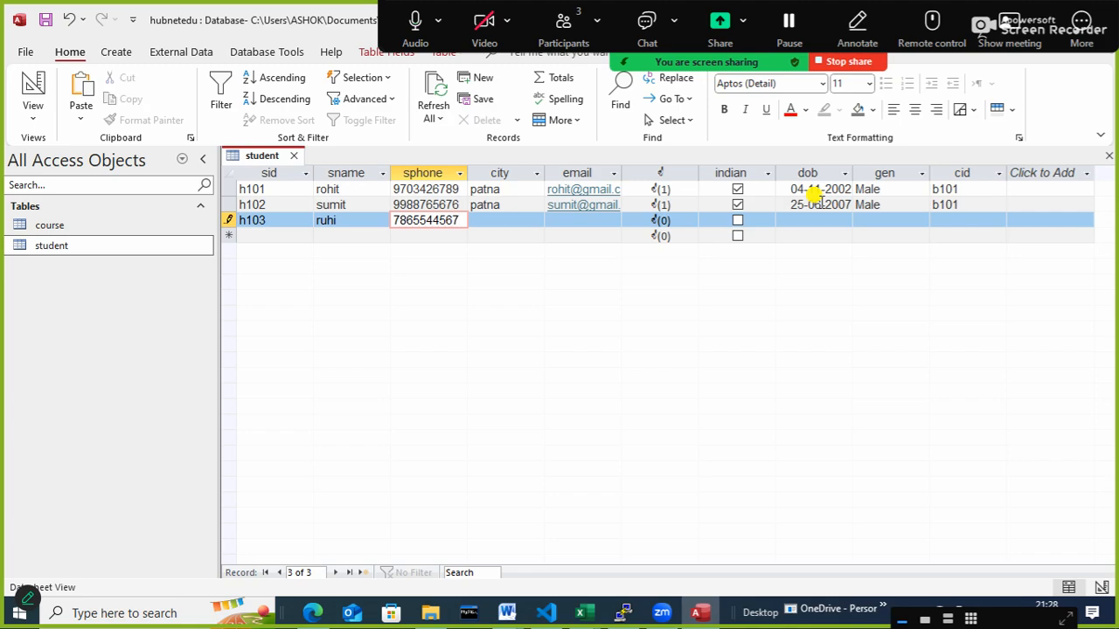
# - Set the city of student h103 to patna
pyautogui.press('Tab')
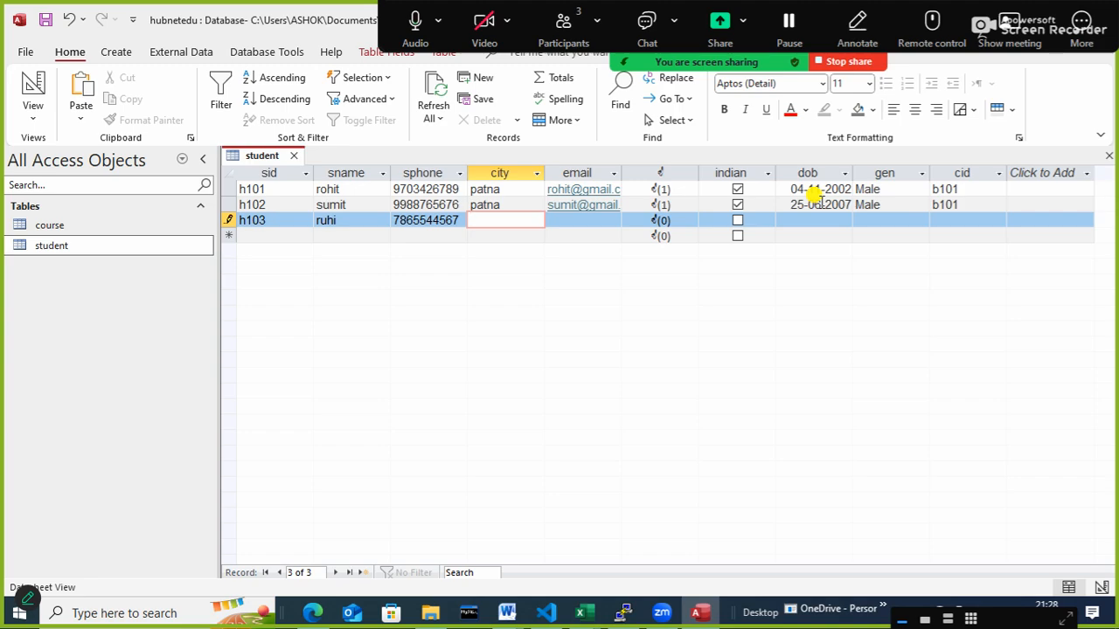
pyautogui.write('patna')
pyautogui.press('BackSpace')
pyautogui.press('BackSpace')
pyautogui.write('atna')
pyautogui.press('Tab')
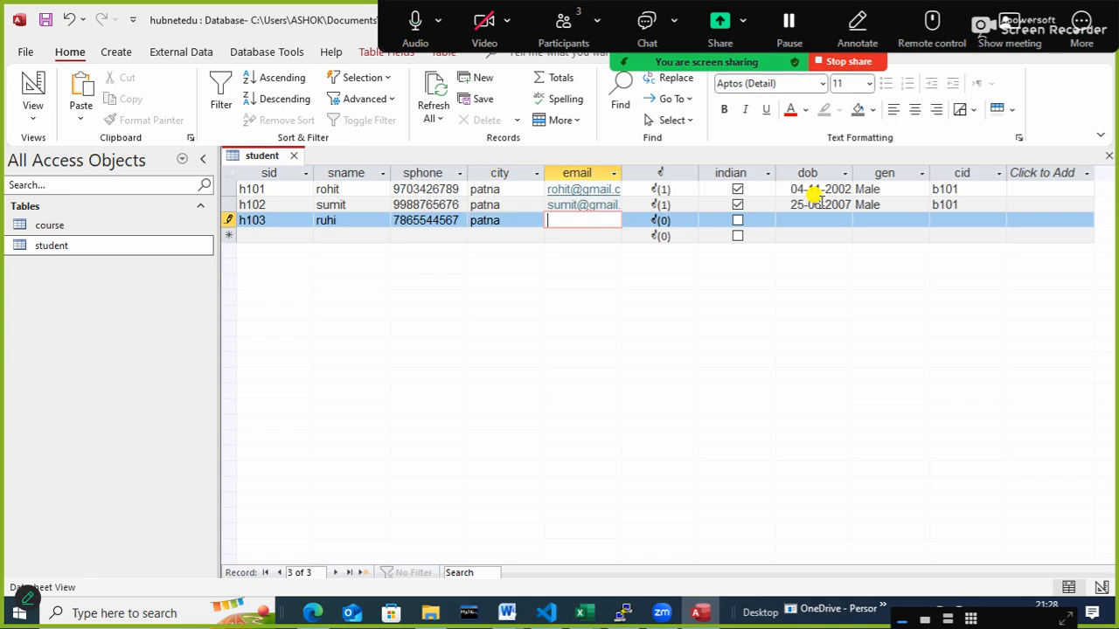
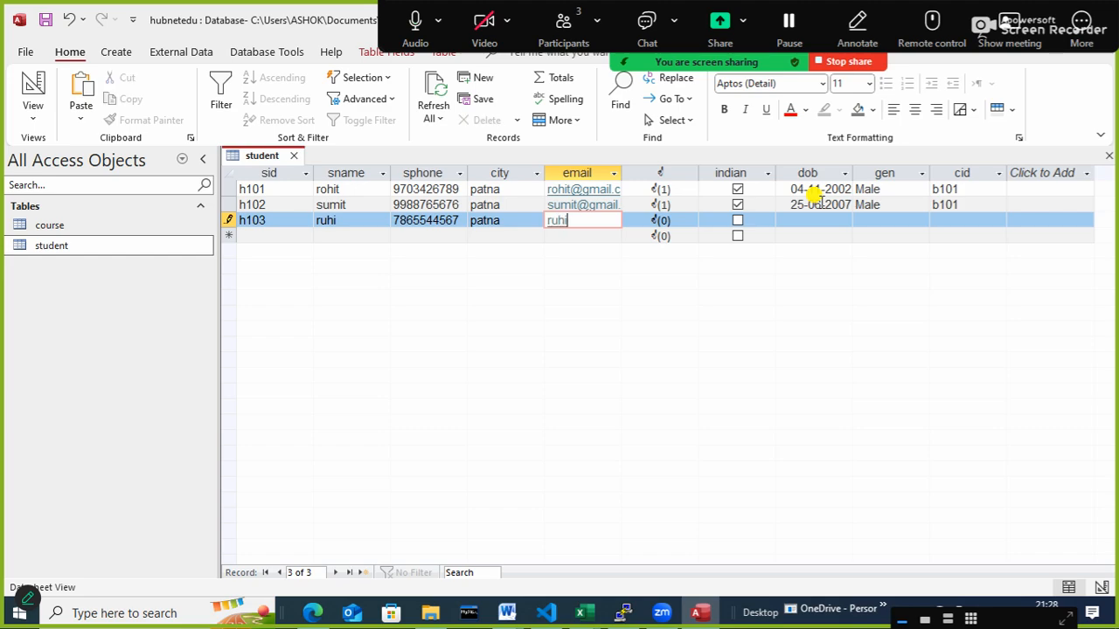
# - Fill in the email address of student h103 and mark the student as indian
pyautogui.press('Tab')
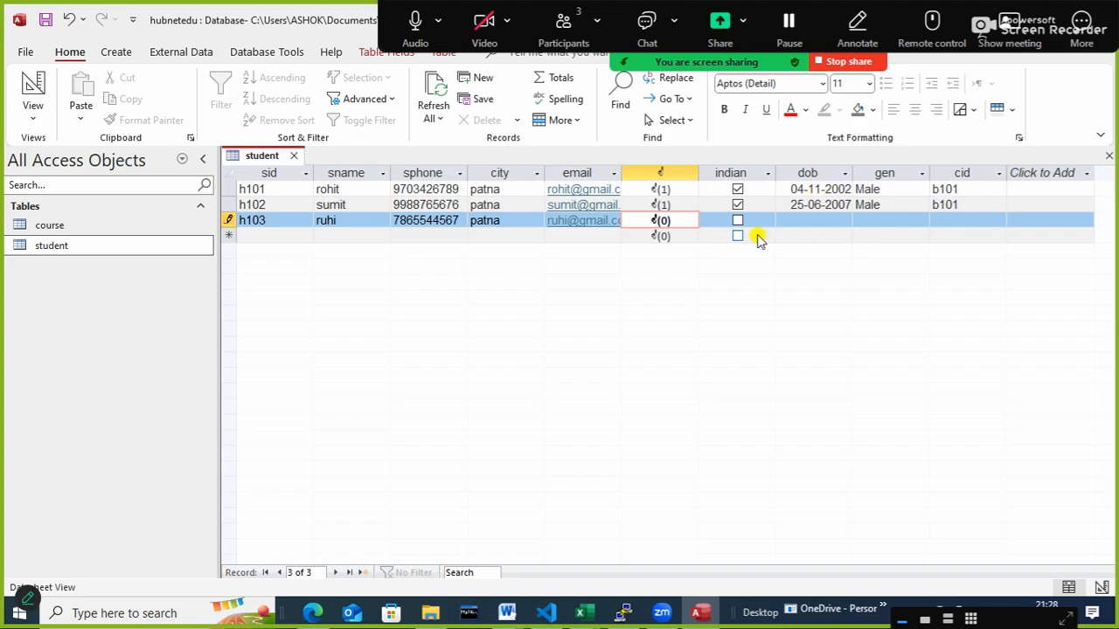
pyautogui.click(738, 222)
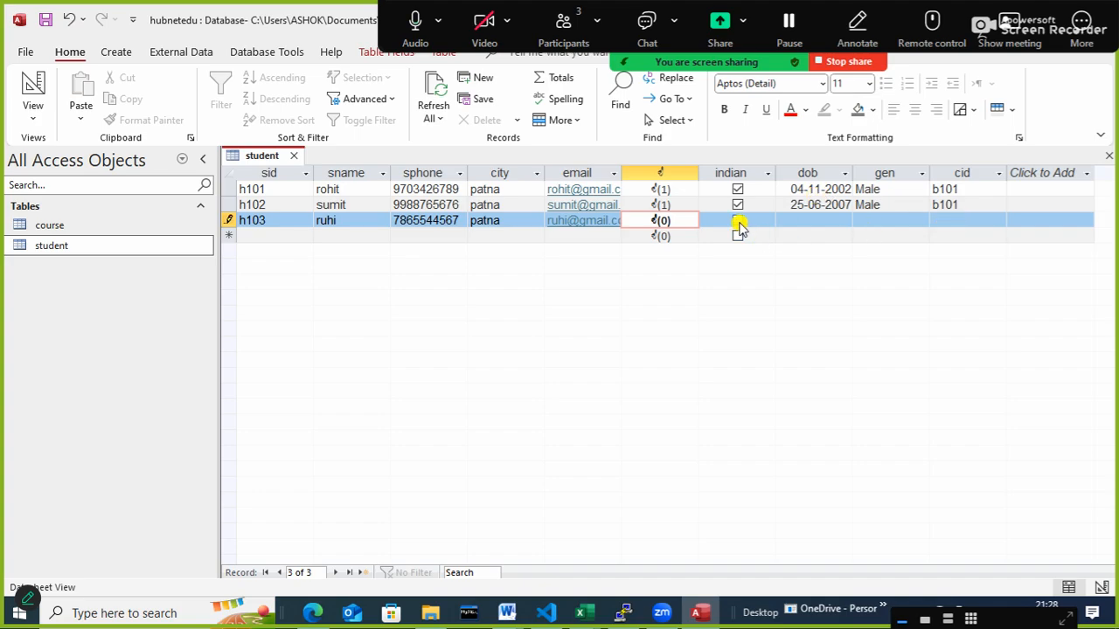
pyautogui.click(816, 222)
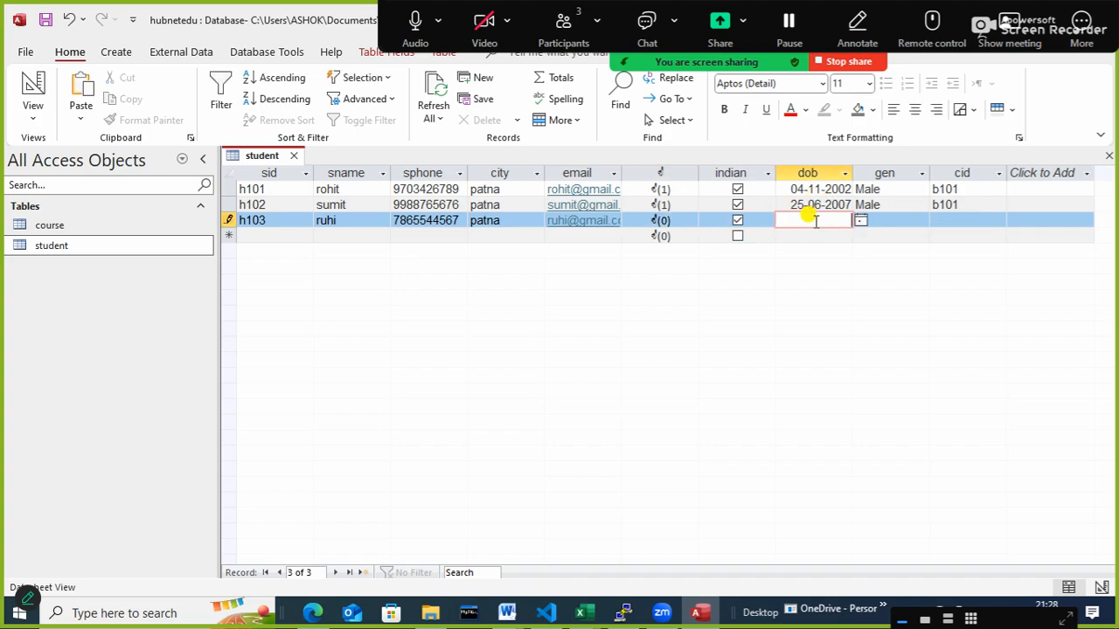
# - Search the Downloads folder for the student's JPEG photo and attach it to the record of student h103
pyautogui.doubleClick(662, 221)
pyautogui.click(684, 255)
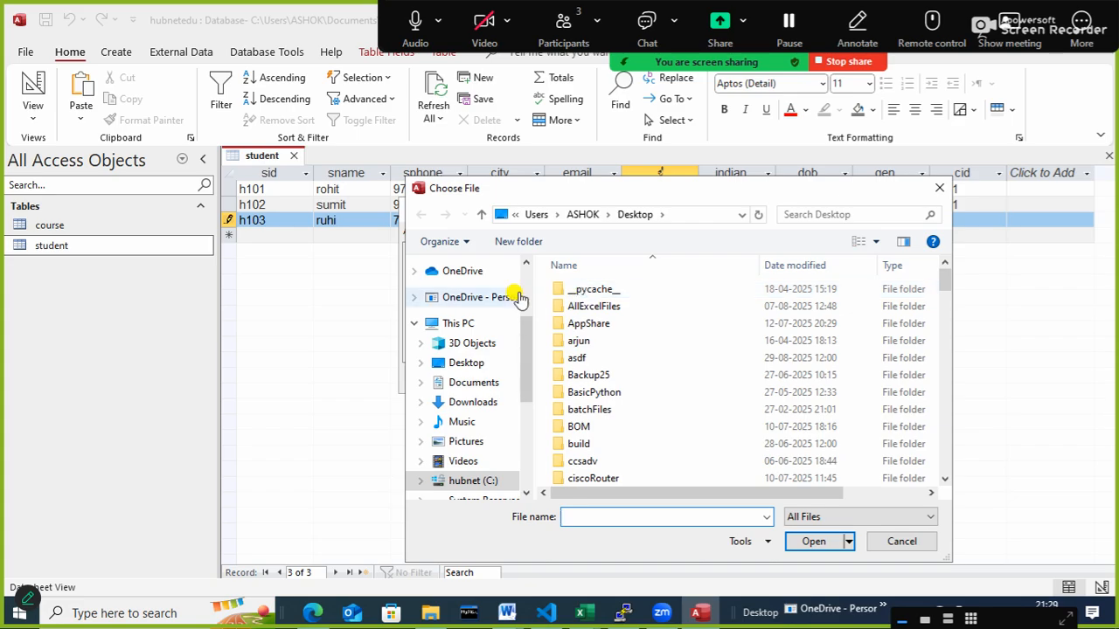
pyautogui.click(470, 402)
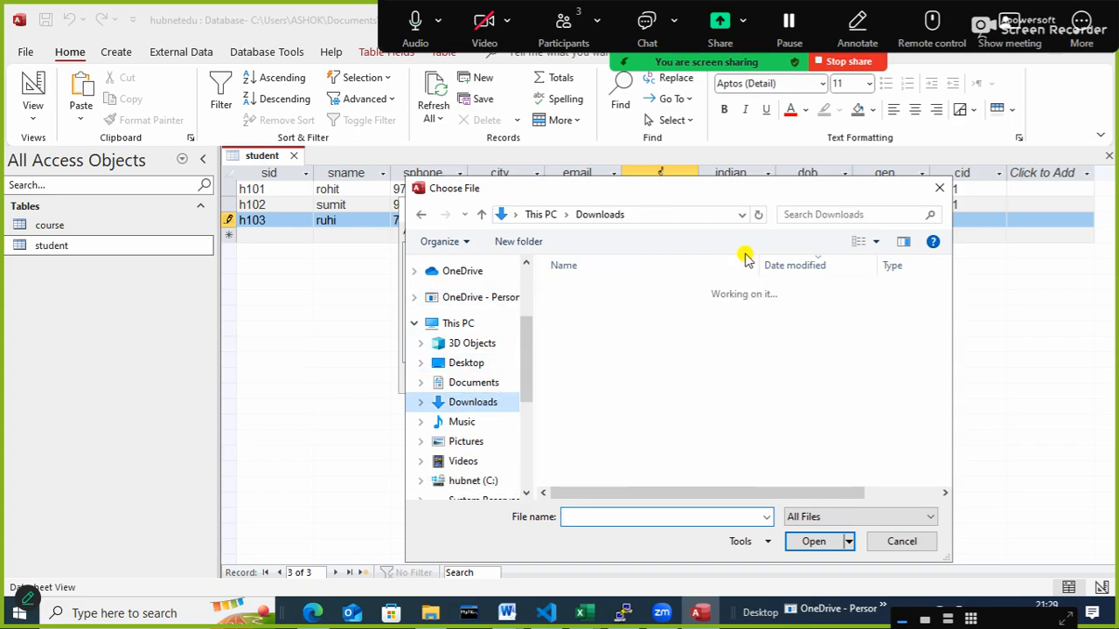
pyautogui.click(794, 216)
pyautogui.write('rufu')
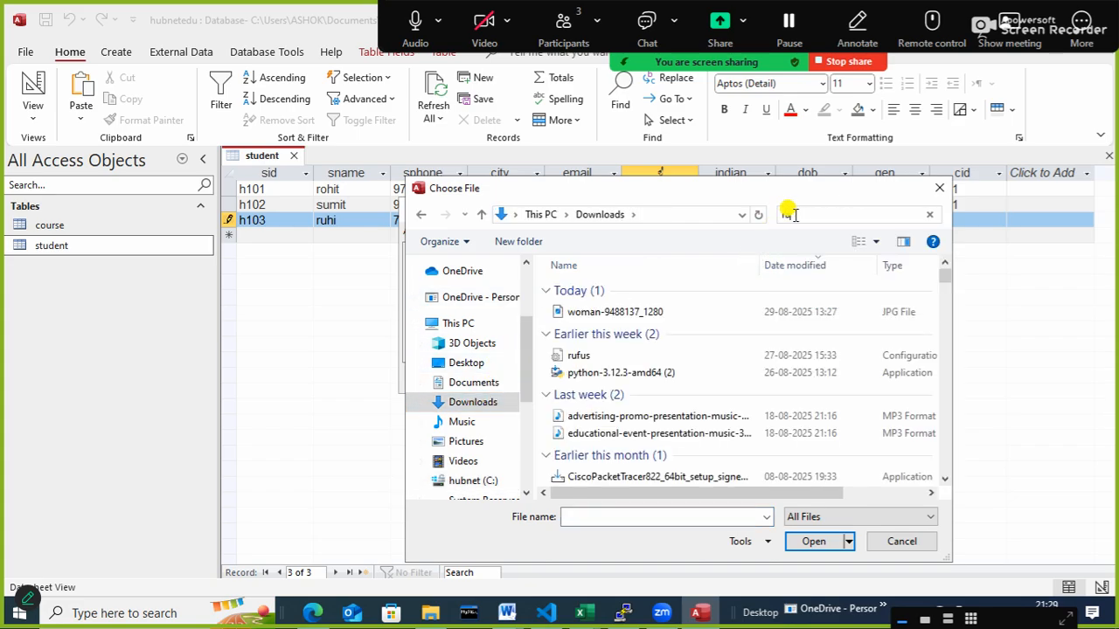
pyautogui.press('BackSpace')
pyautogui.press('BackSpace')
pyautogui.press('BackSpace')
pyautogui.press('BackSpace')
pyautogui.write('rashi')
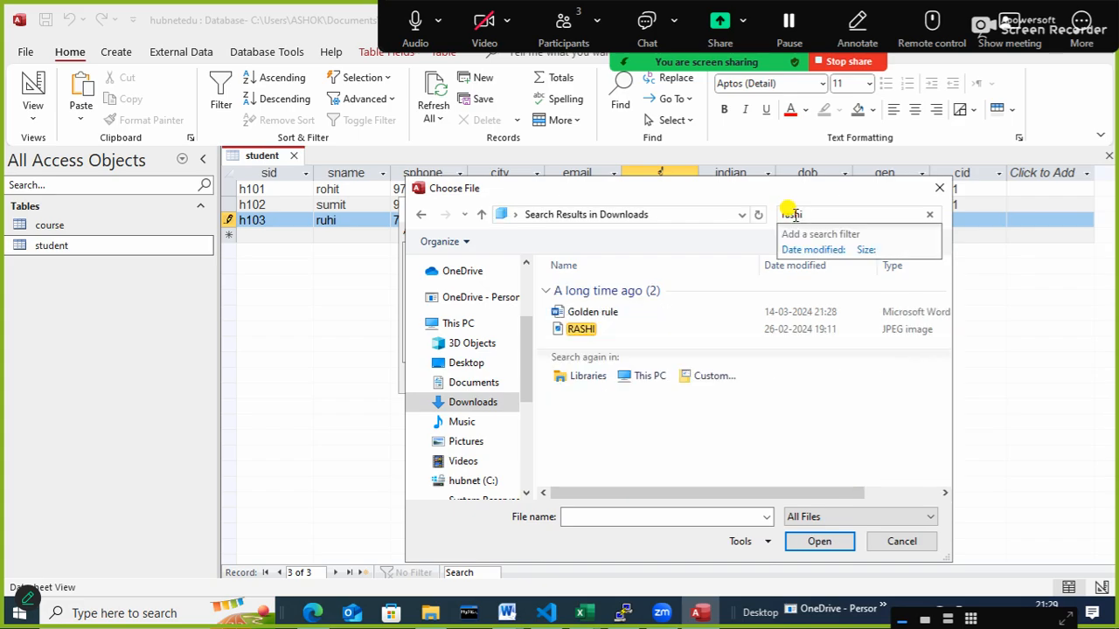
pyautogui.click(591, 329)
pyautogui.doubleClick(591, 329)
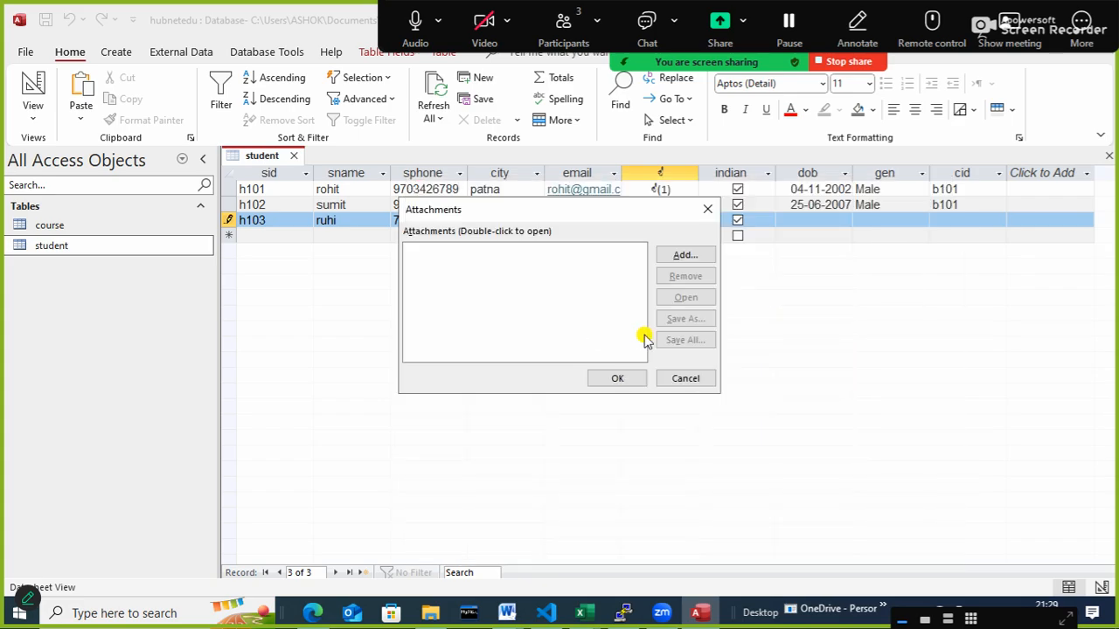
pyautogui.click(615, 376)
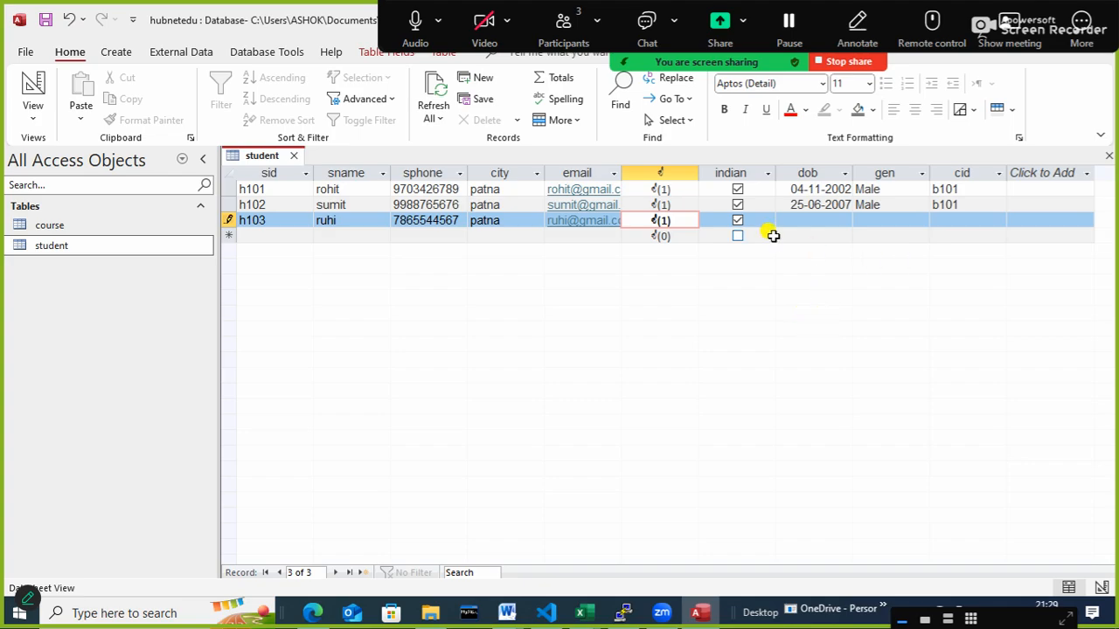
# - Enter the date of birth of student h103 in the dob field
pyautogui.click(813, 220)
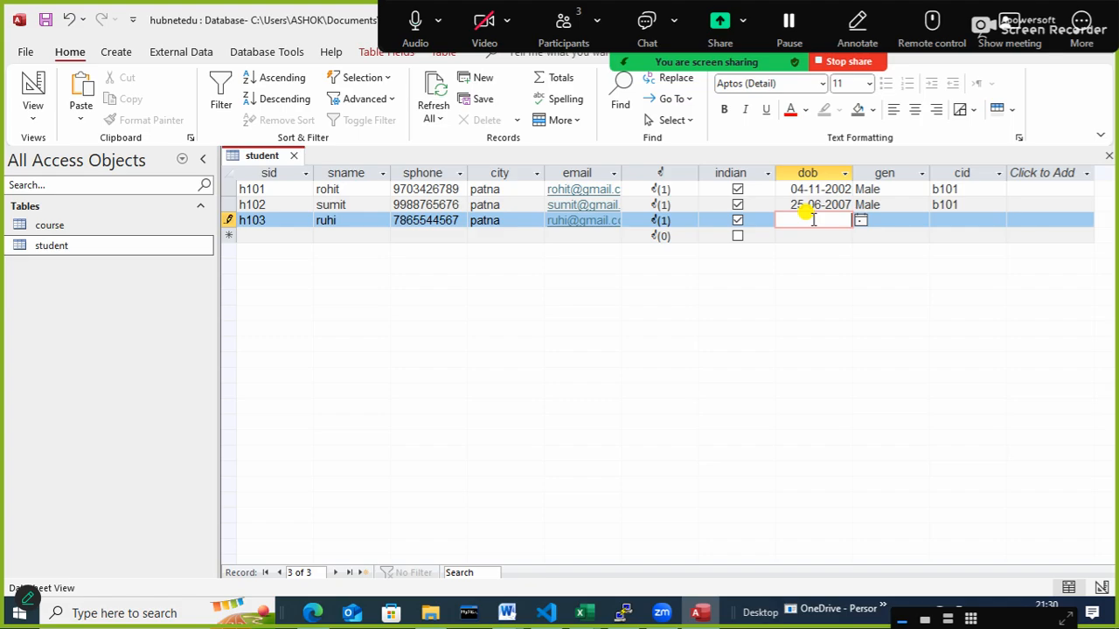
pyautogui.write('/3/')
pyautogui.write('200')
pyautogui.write('3')
pyautogui.press('Tab')
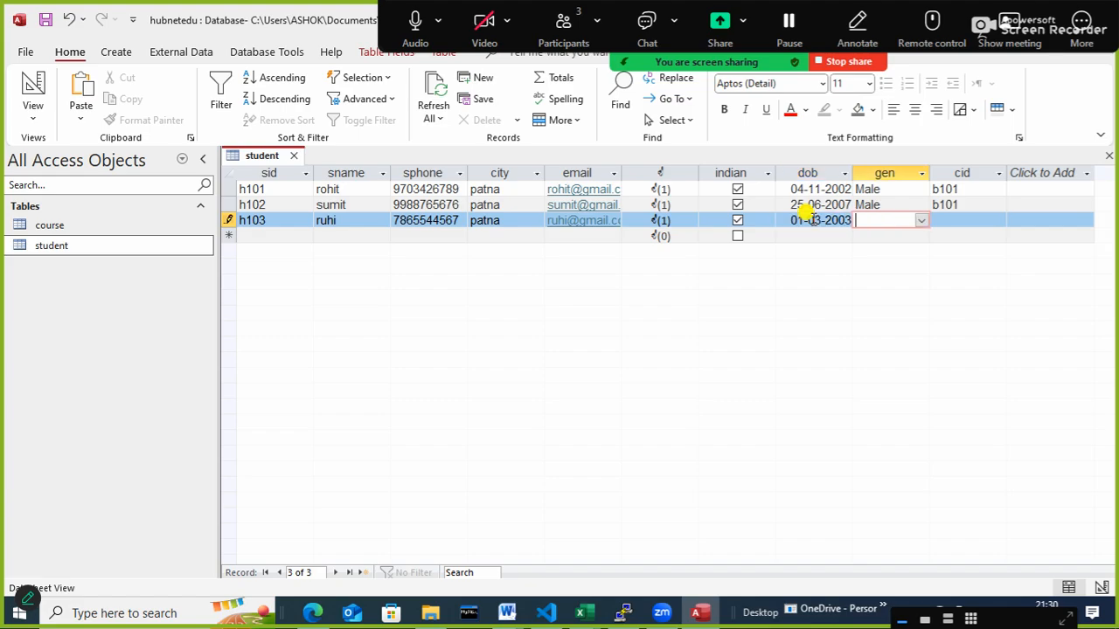
# - Set gen to Female and cid to d101 for student h103, completing the record
pyautogui.write('f')
pyautogui.press('Tab')
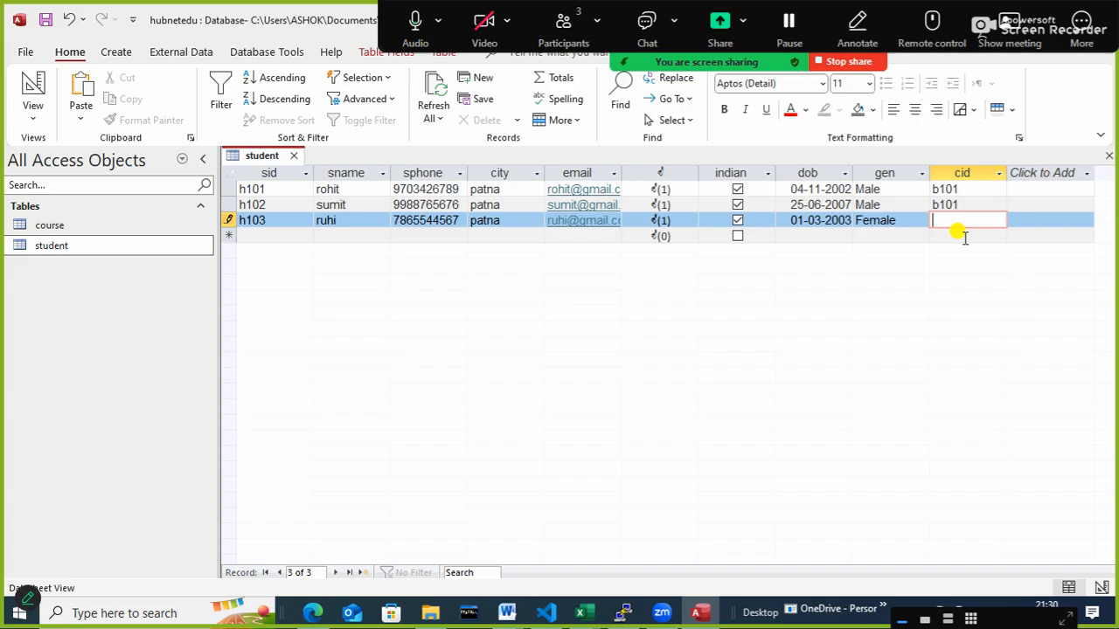
pyautogui.write('d101')
pyautogui.press('Tab')
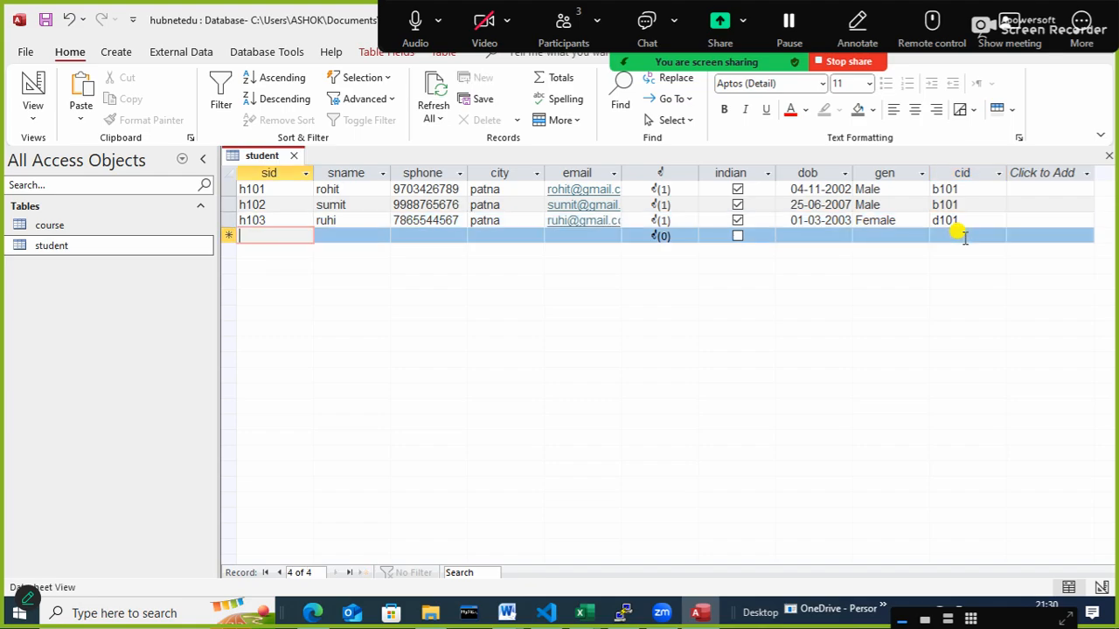
# - Start the fourth student record with sid h104, the student's name and phone number, and city patna
pyautogui.write('h104')
pyautogui.press('Tab')
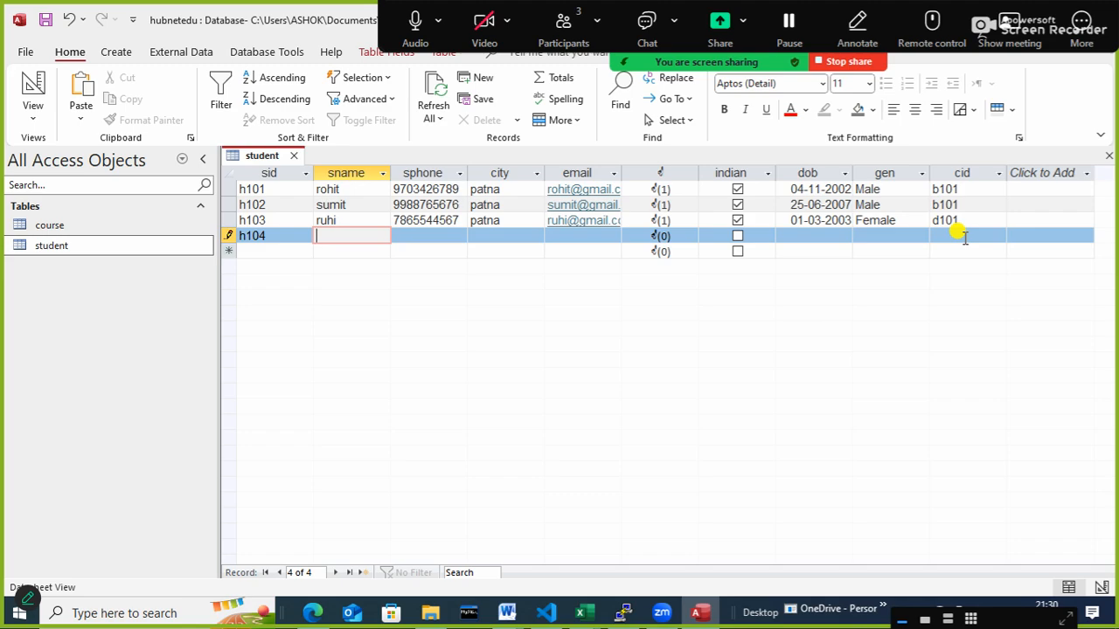
pyautogui.write('sanjeev')
pyautogui.press('Tab')
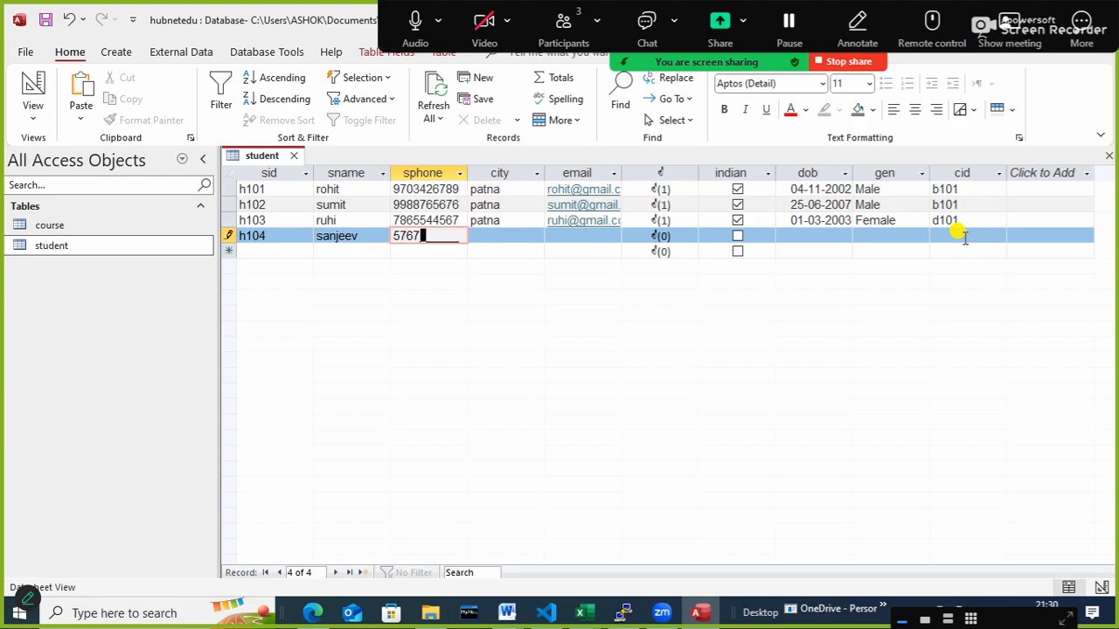
pyautogui.press('Tab')
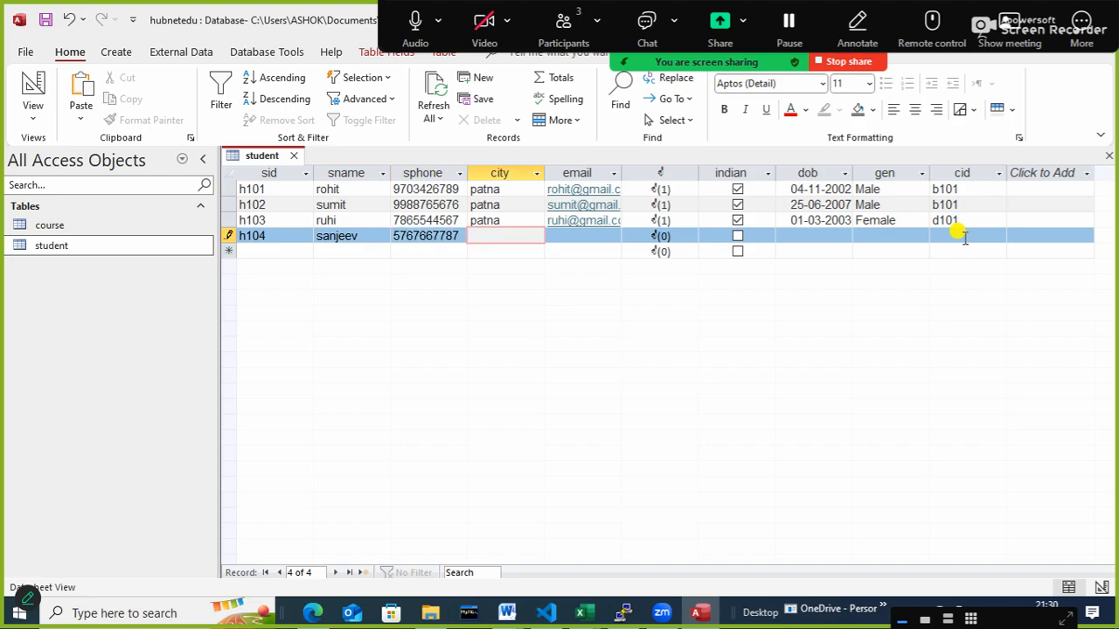
pyautogui.write('patna')
pyautogui.press('Tab')
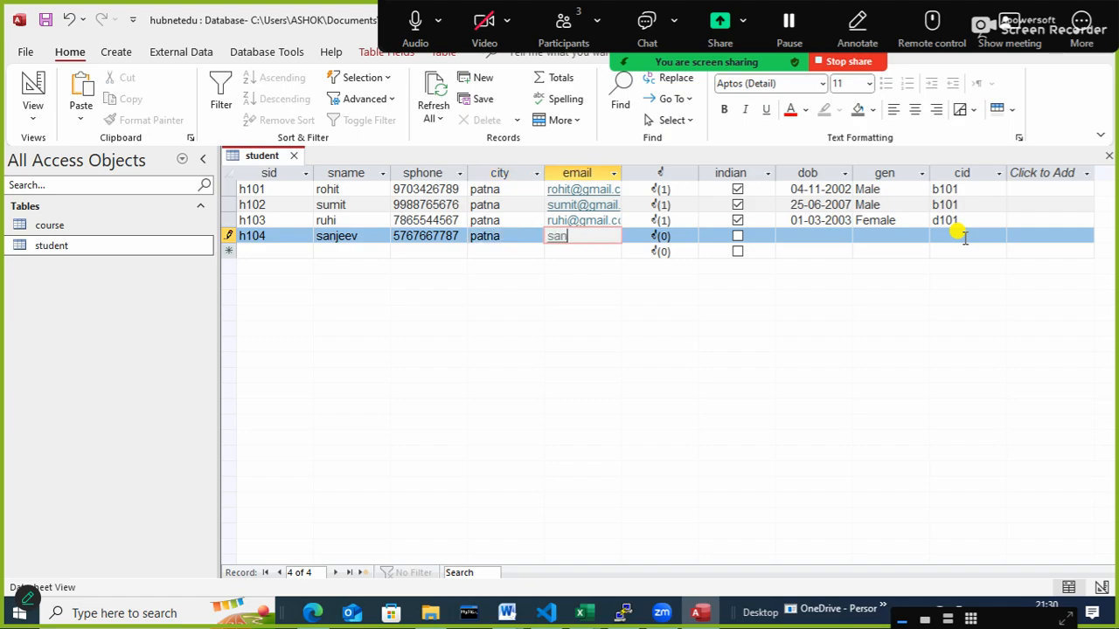
# - Fill in the email address of student h104 and mark the student as indian
pyautogui.press('Tab')
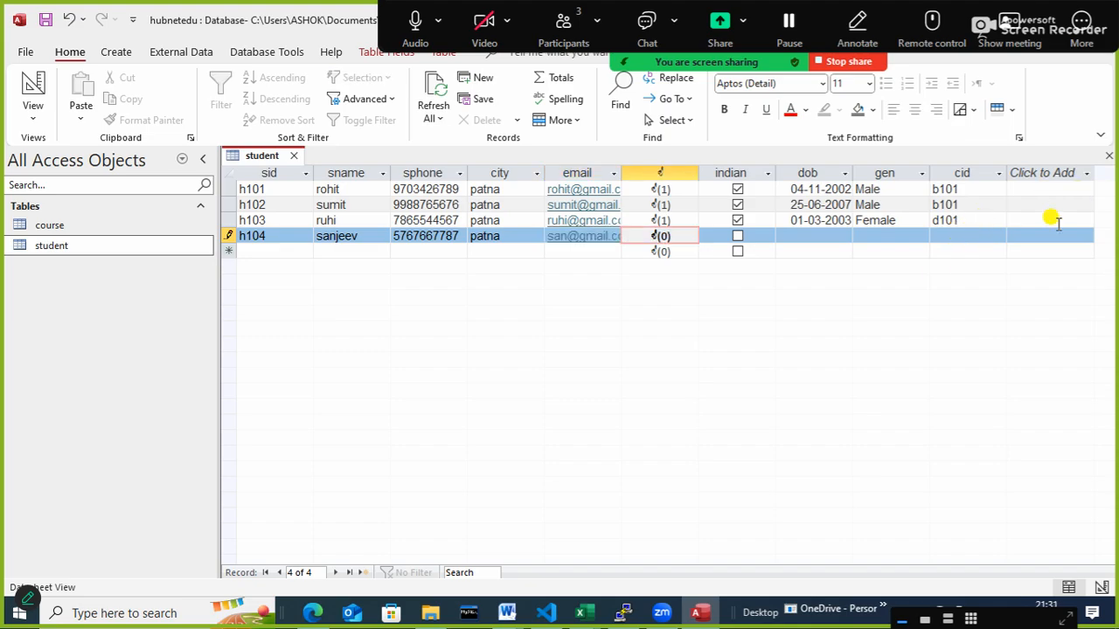
pyautogui.click(738, 237)
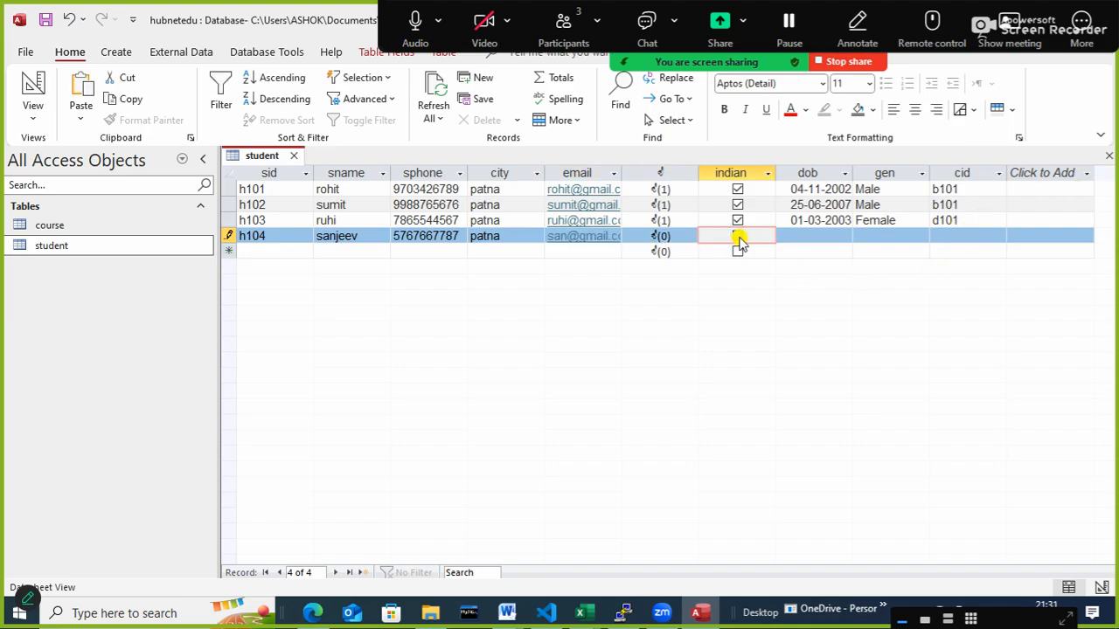
# - Enter the date of birth of student h104 and set gen to Male
pyautogui.click(811, 237)
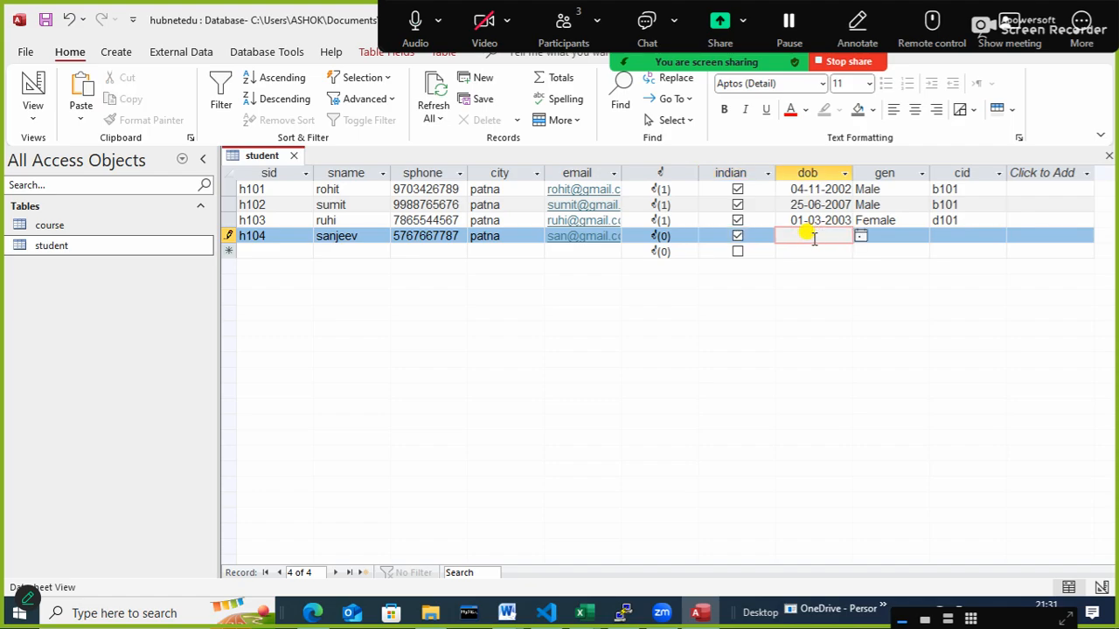
pyautogui.write('12/4/1983')
pyautogui.press('Tab')
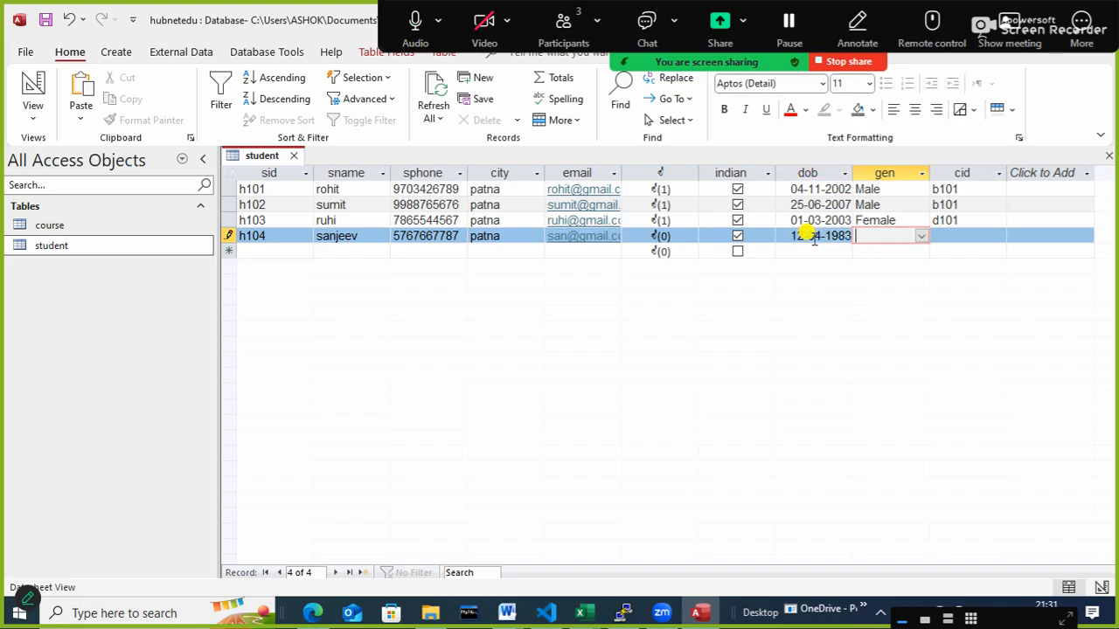
pyautogui.write('Male')
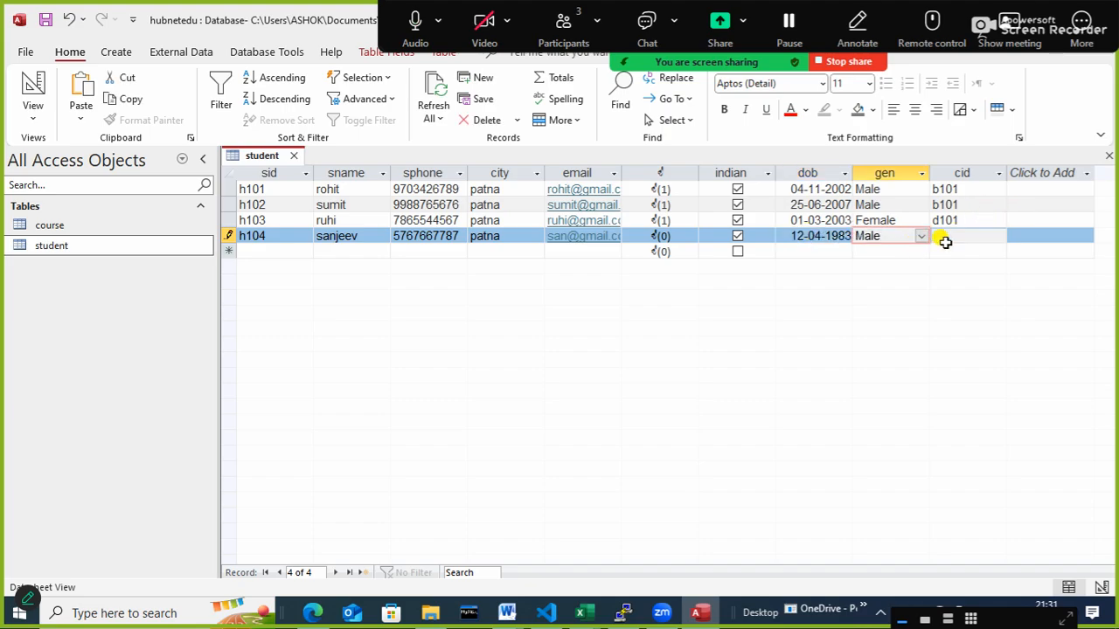
pyautogui.press('Tab')
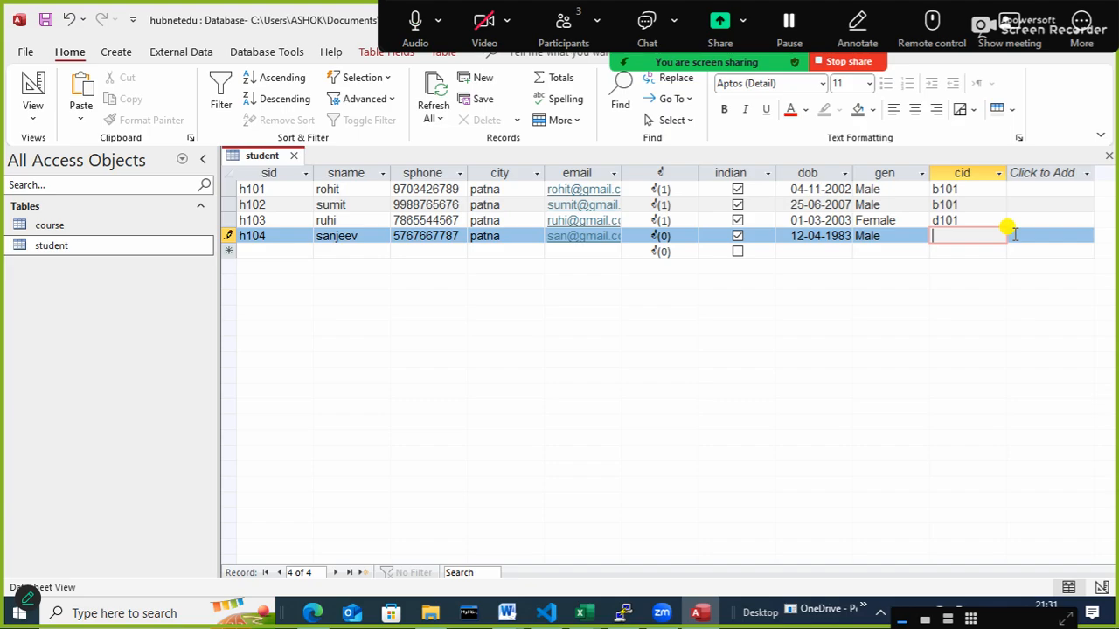
pyautogui.write('dm101')
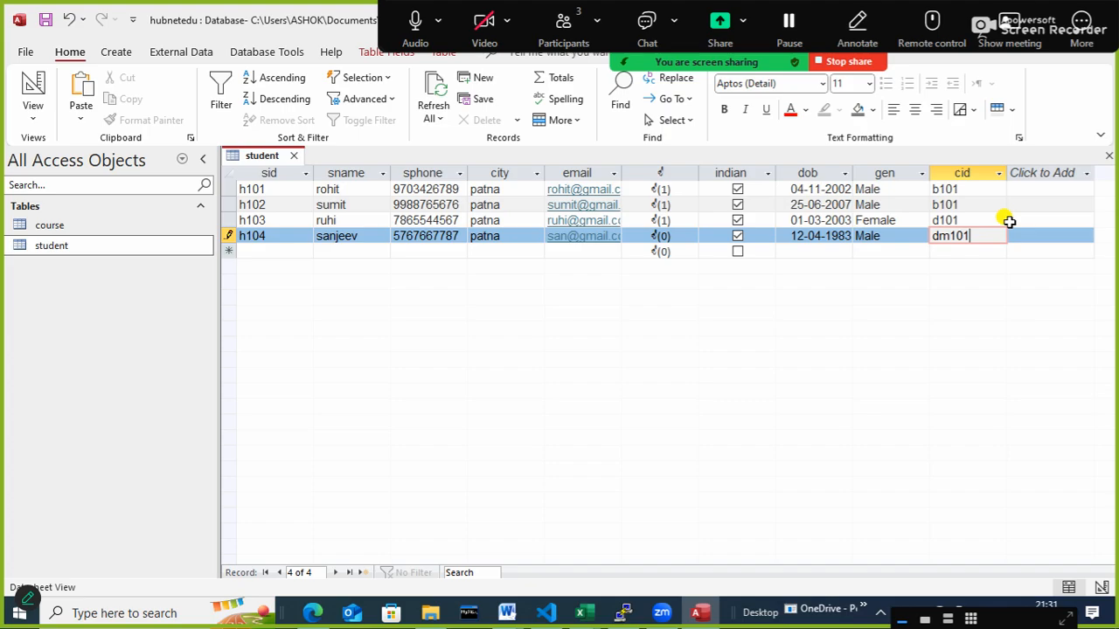
pyautogui.press('BackSpace')
pyautogui.press('BackSpace')
pyautogui.press('BackSpace')
pyautogui.press('BackSpace')
pyautogui.press('BackSpace')
# - Open the course table and start a new course record with cid ds101 and cname dataScience
pyautogui.click(48, 228)
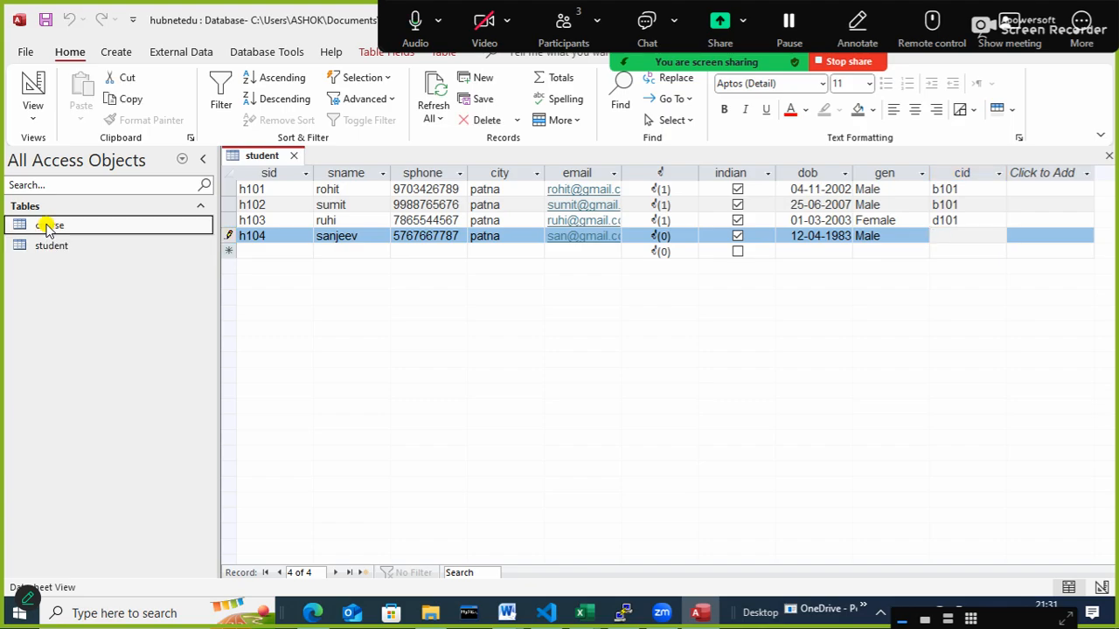
pyautogui.doubleClick(48, 226)
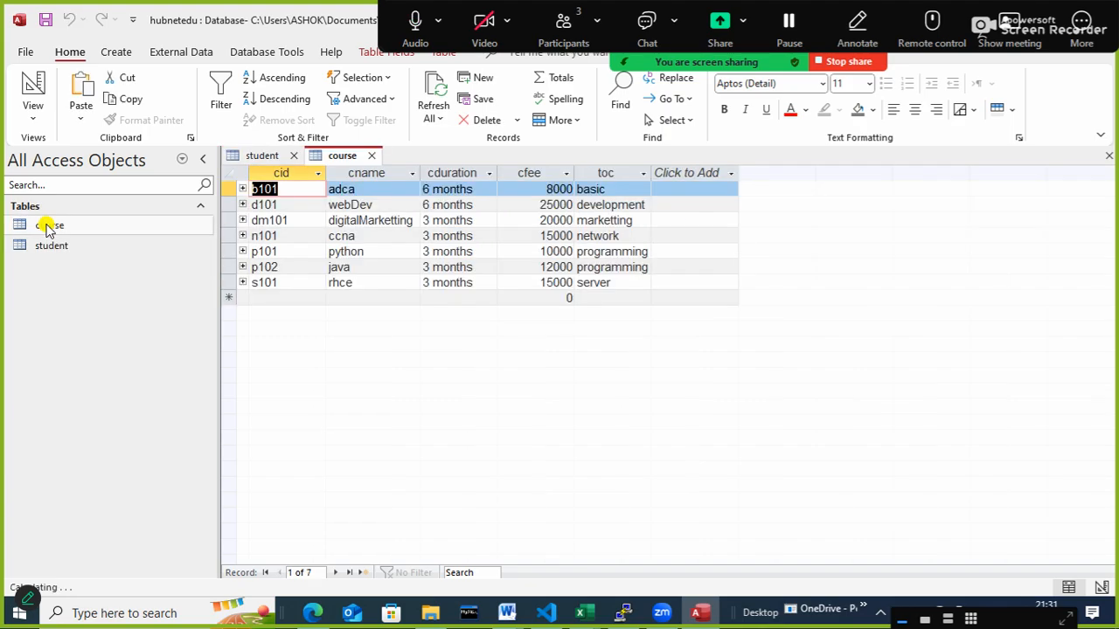
pyautogui.click(267, 299)
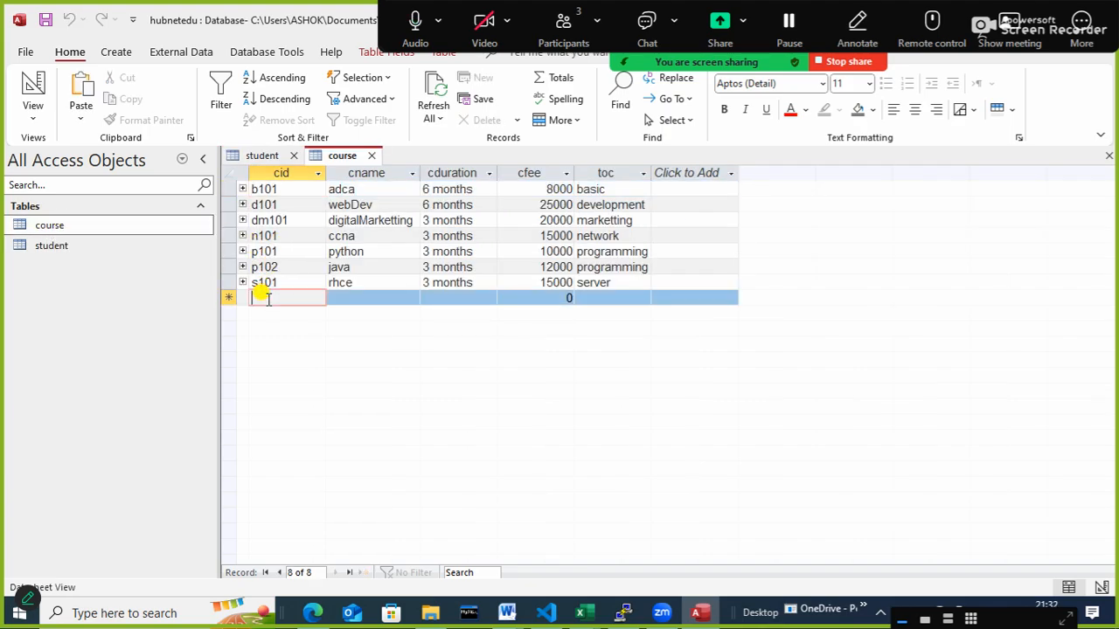
pyautogui.write('ds101')
pyautogui.press('Tab')
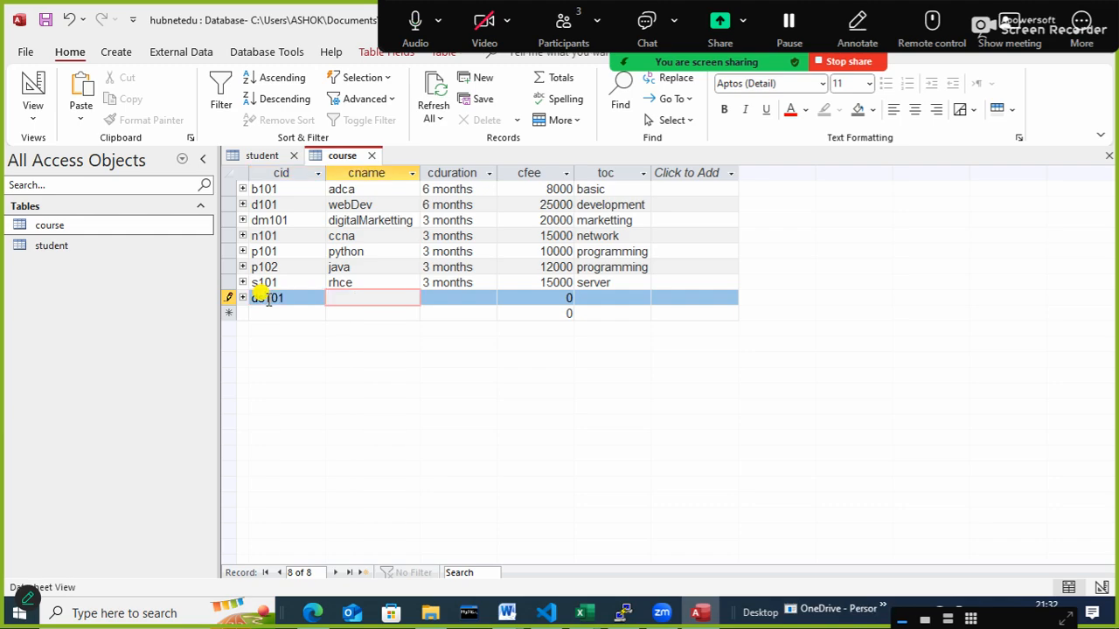
pyautogui.write('dataScience')
pyautogui.press('Tab')
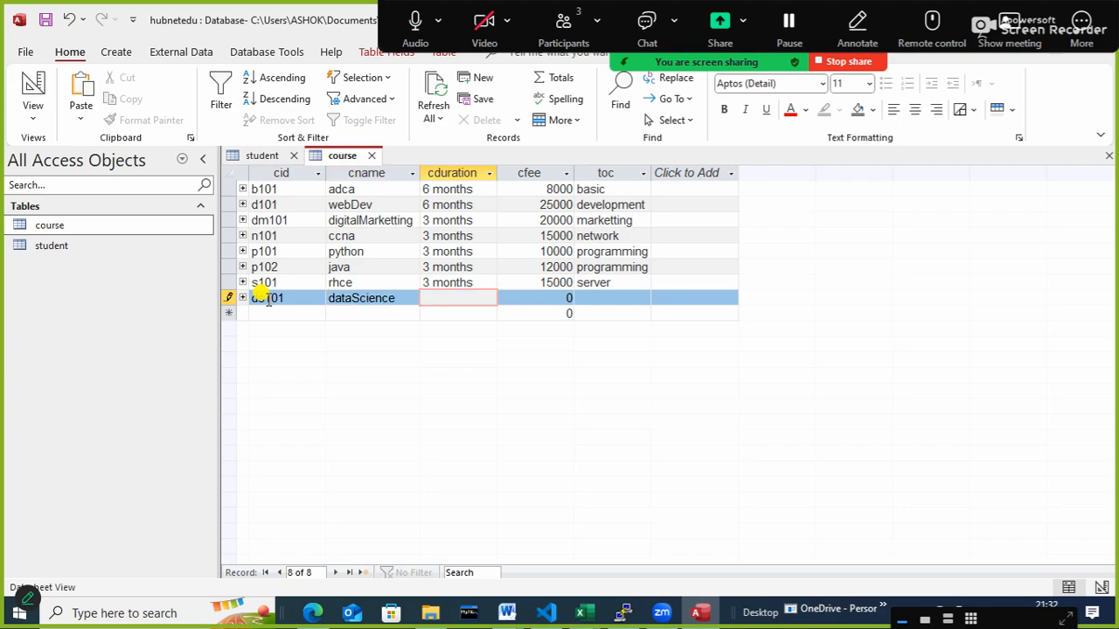
# - Set cduration to 6 months and cfee to 25000 for course ds101
pyautogui.write('6 months')
pyautogui.press('Tab')
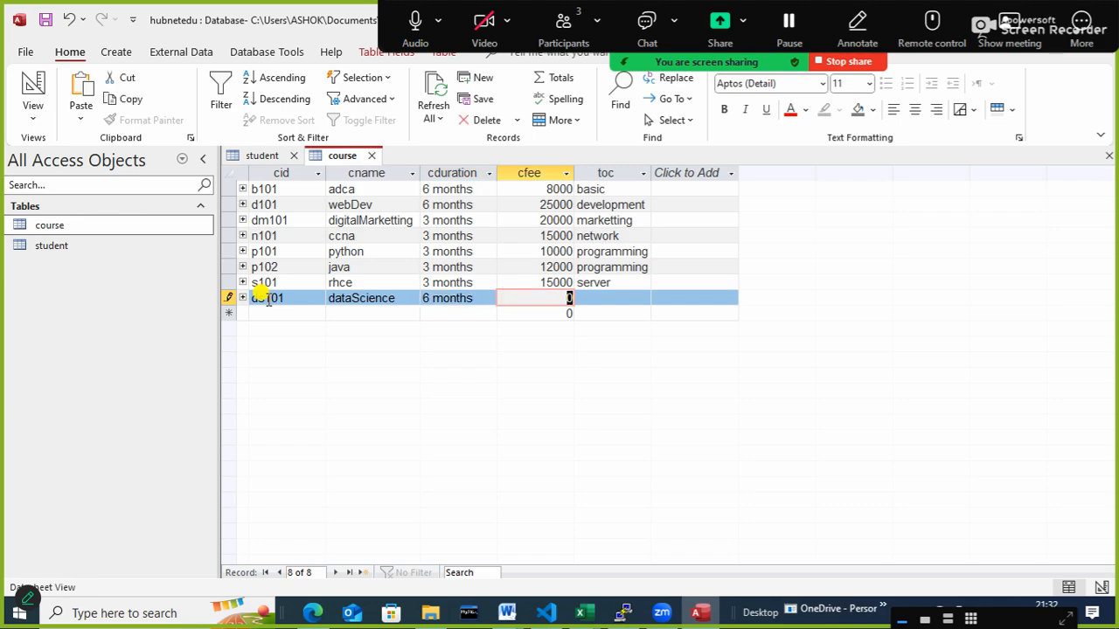
pyautogui.write('25000')
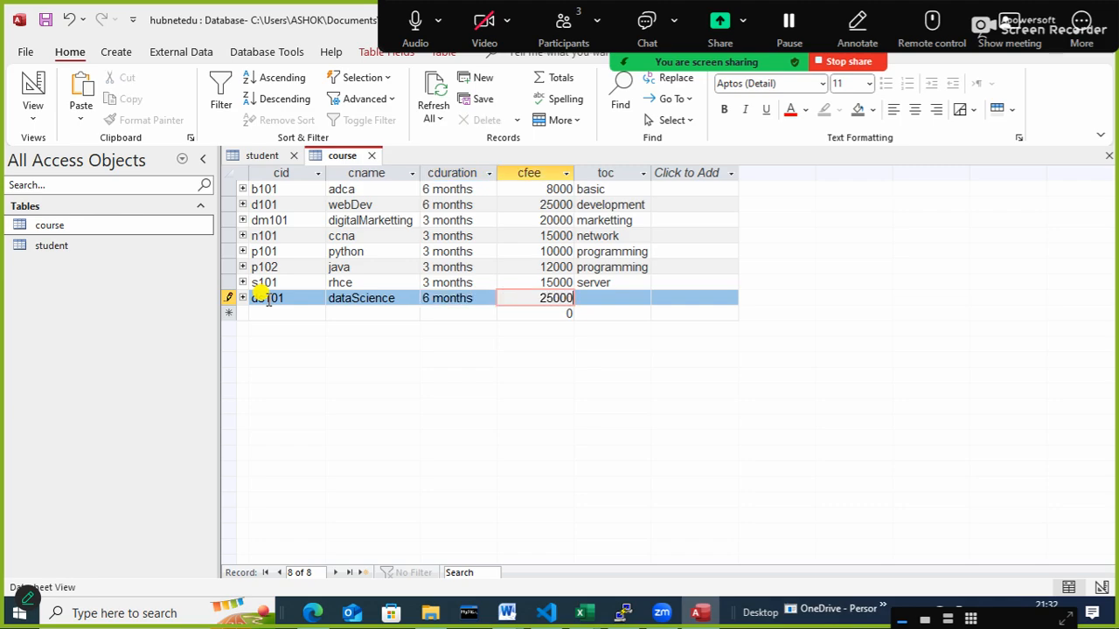
pyautogui.press('Tab')
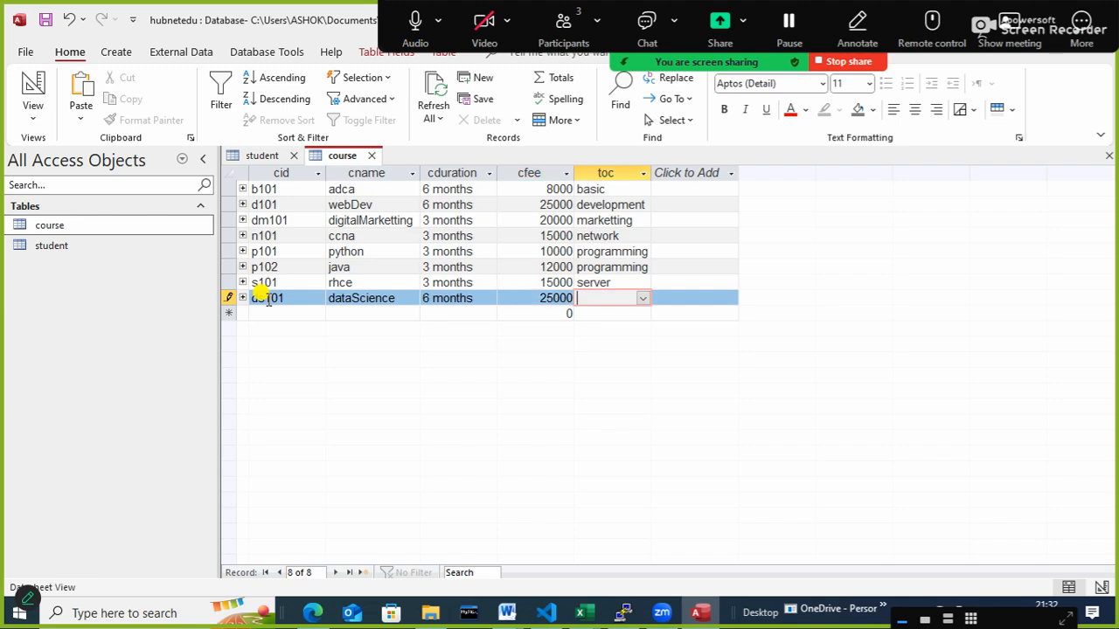
# - Add data Science to the toc value list and choose it as the toc of course ds101
pyautogui.click(643, 299)
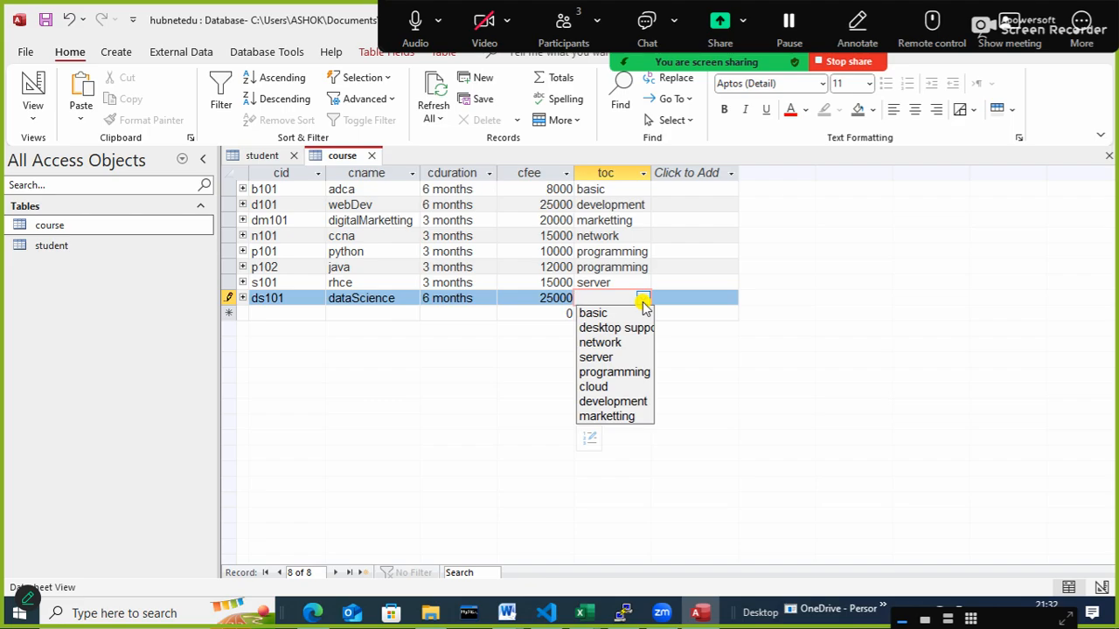
pyautogui.click(587, 438)
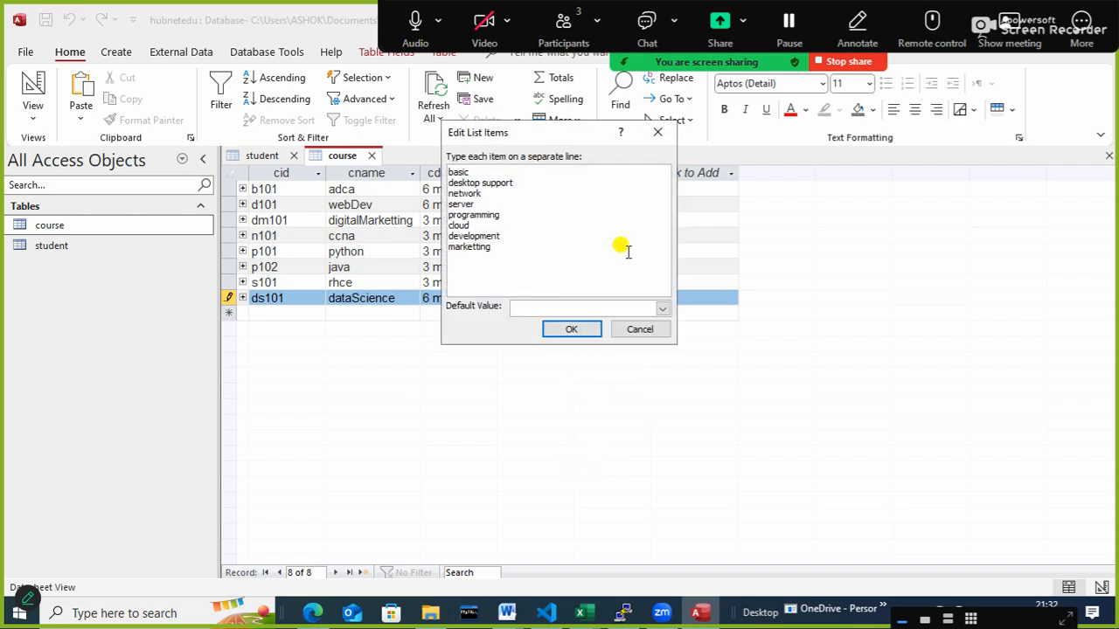
pyautogui.write('data Science')
pyautogui.click(566, 329)
pyautogui.click(641, 298)
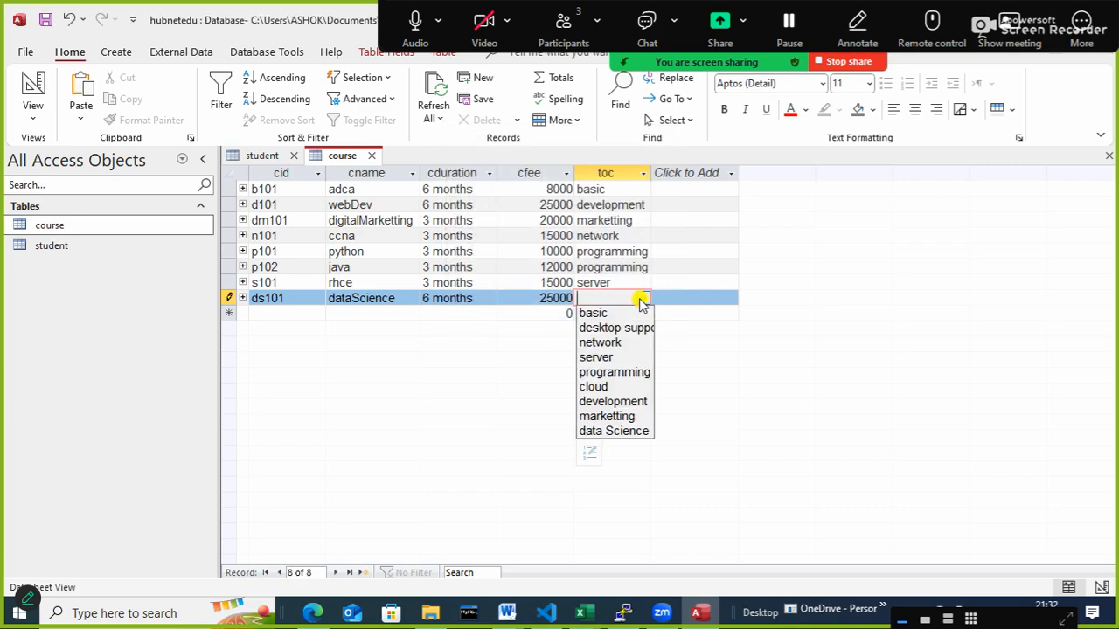
pyautogui.click(602, 432)
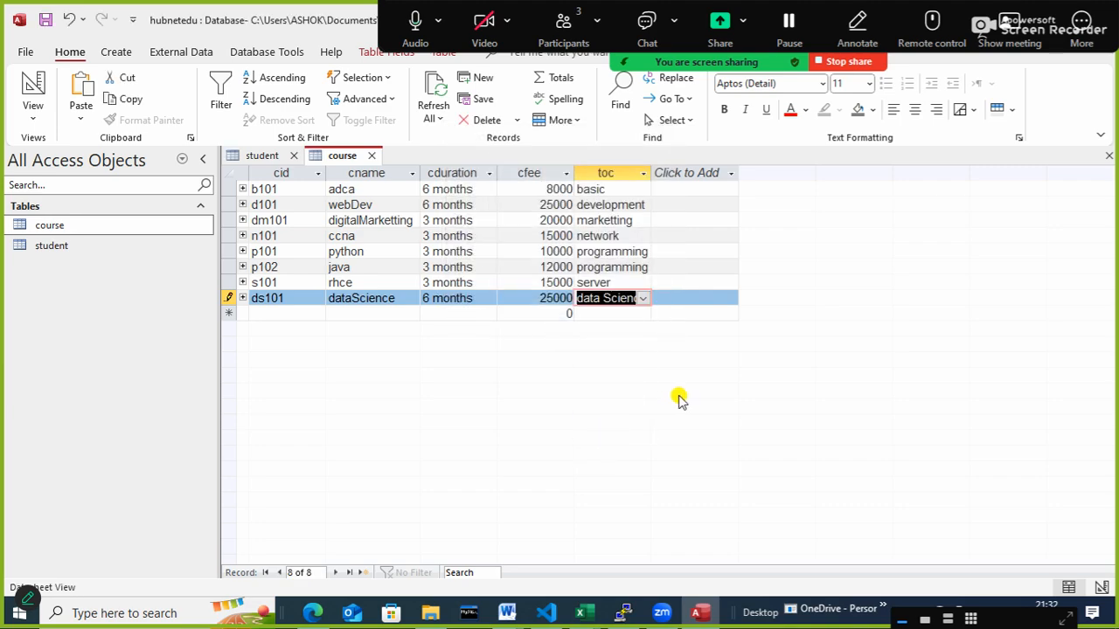
# - Save the course table with the new ds101 record and close it
pyautogui.rightClick(351, 155)
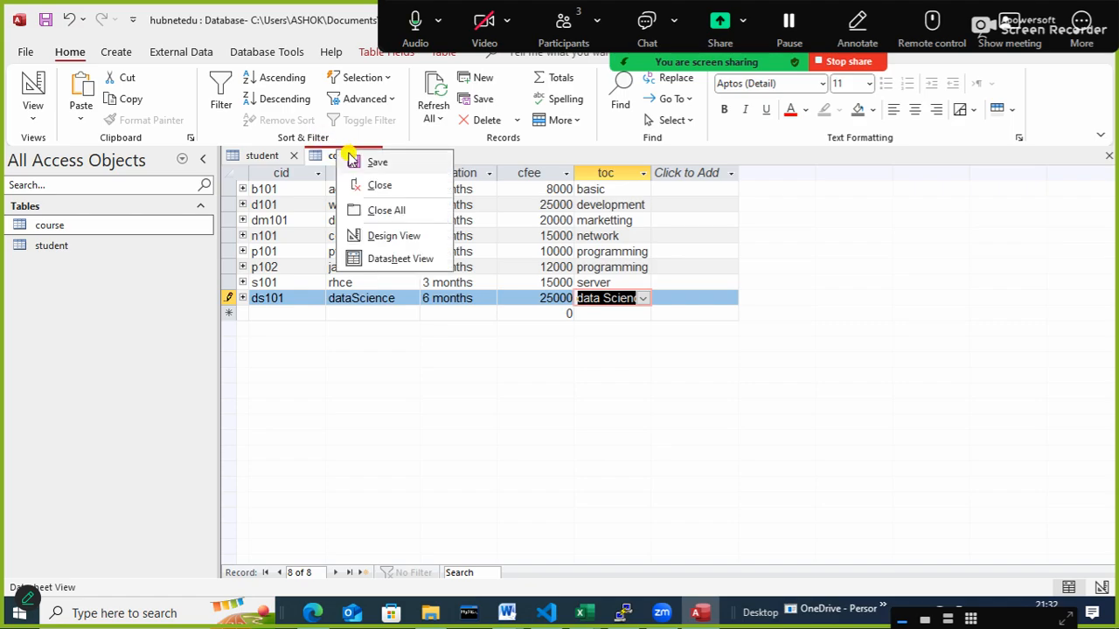
pyautogui.click(372, 160)
pyautogui.click(372, 155)
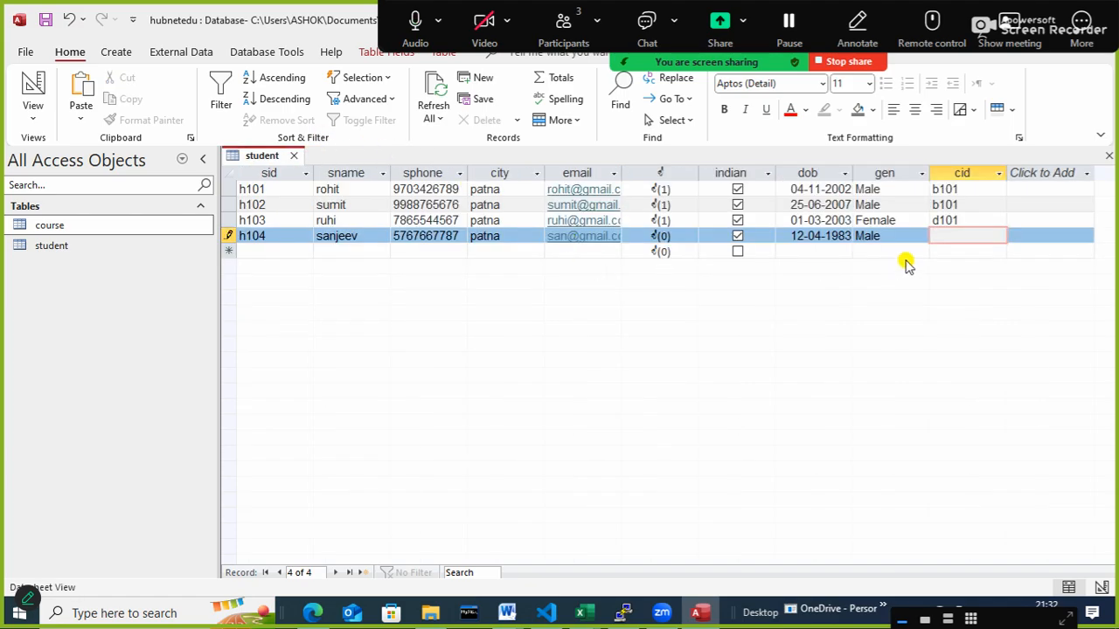
# - Set the cid of student h104 to ds101 and save the student table
pyautogui.write('ds101')
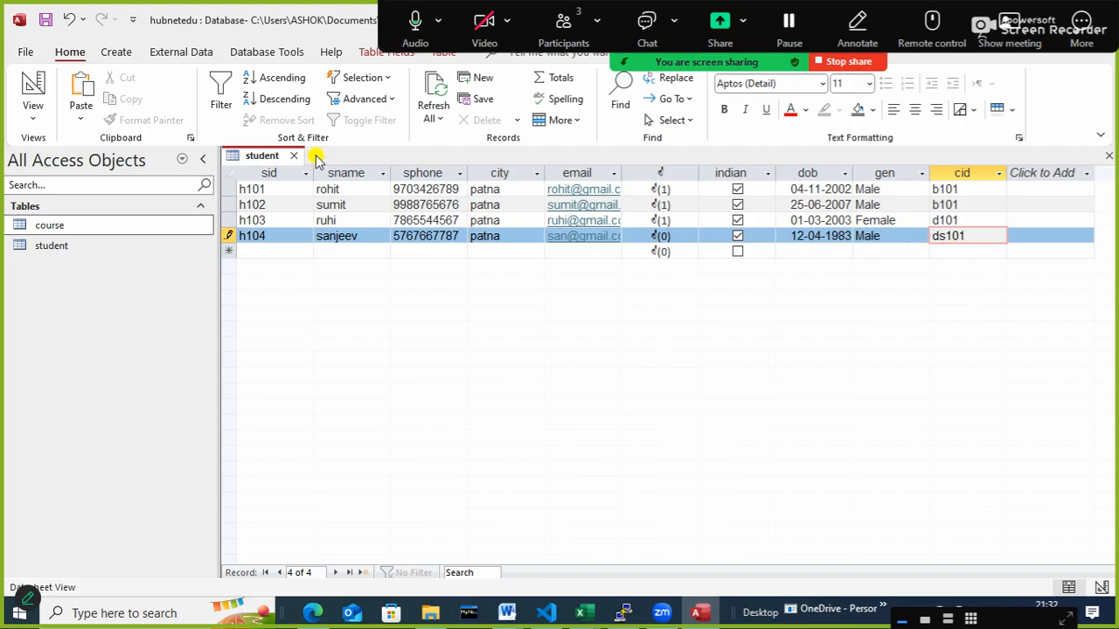
pyautogui.rightClick(262, 155)
pyautogui.click(295, 168)
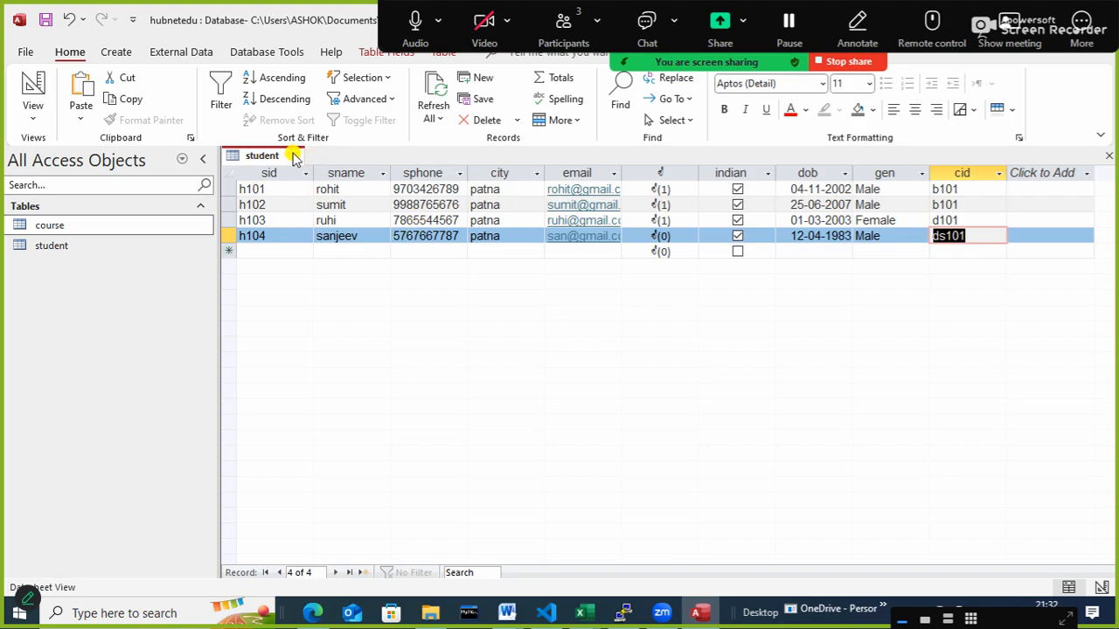
# - Start a new student record with sid h105 and fill in the student's name and phone number
pyautogui.click(272, 252)
pyautogui.write('h105')
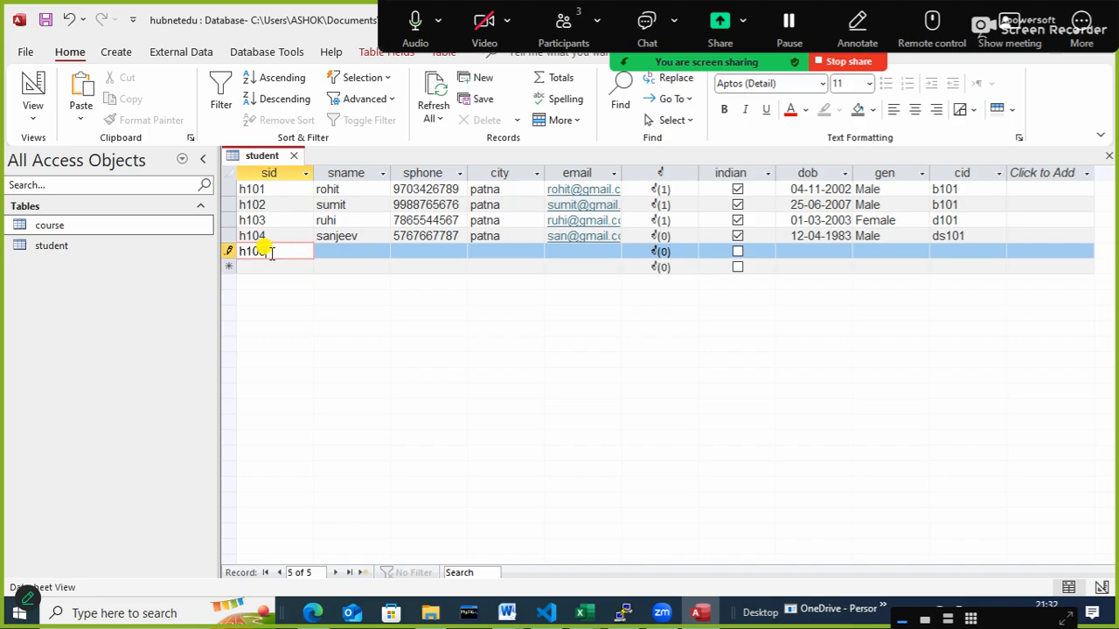
pyautogui.press('Tab')
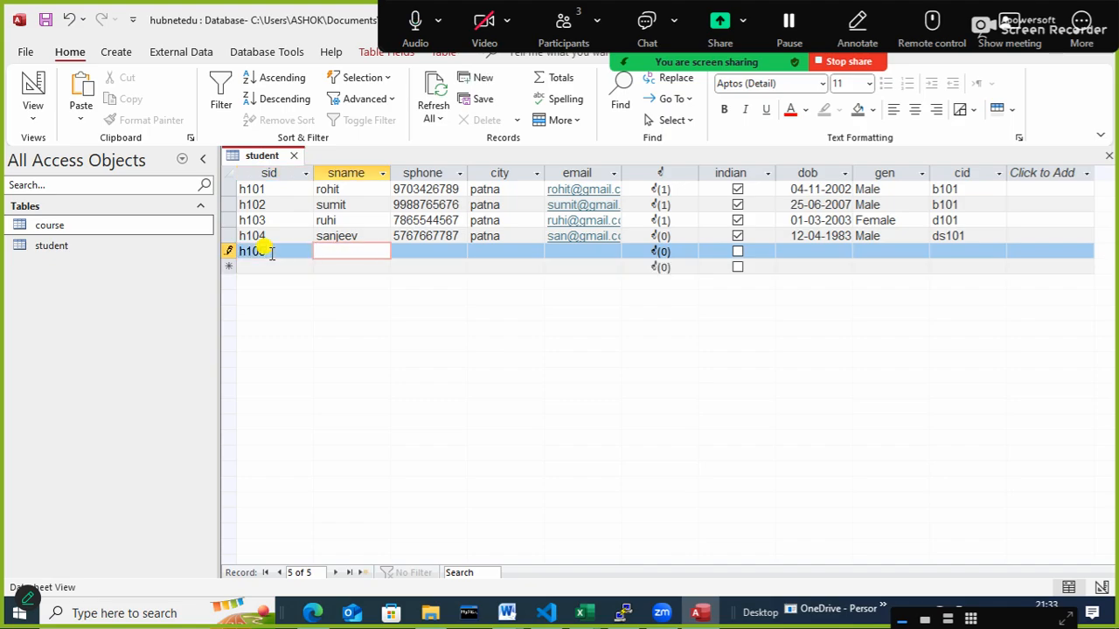
pyautogui.write('piyush')
pyautogui.press('Tab')
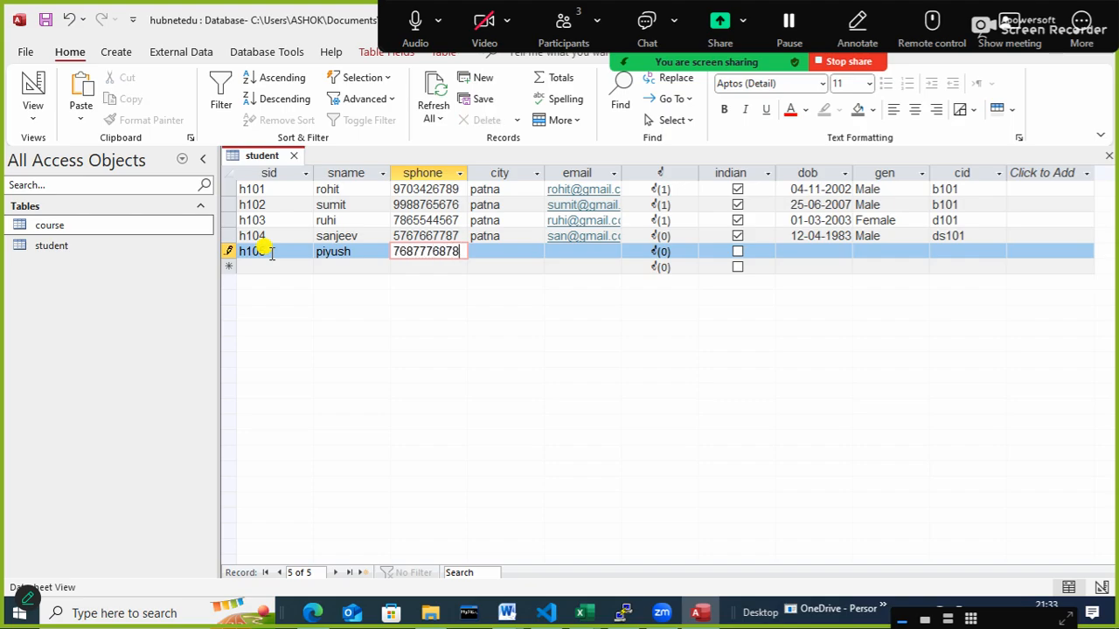
pyautogui.press('Tab')
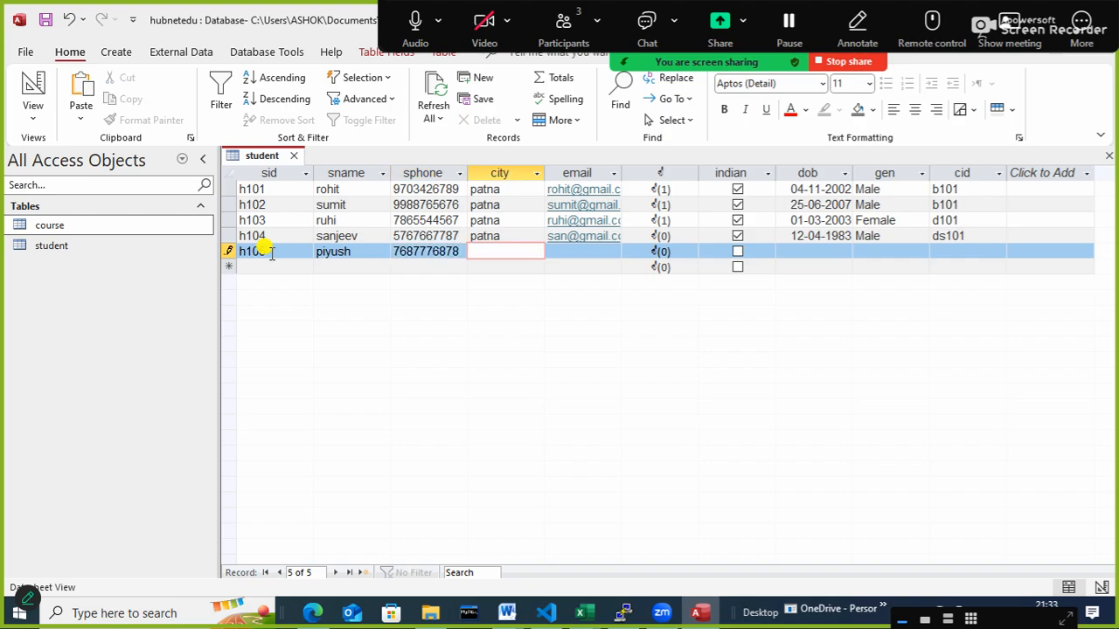
# - Set the city of student h105 to patna, fill in the email field, and mark the student as indian
pyautogui.write('patna')
pyautogui.press('Tab')
pyautogui.write('p')
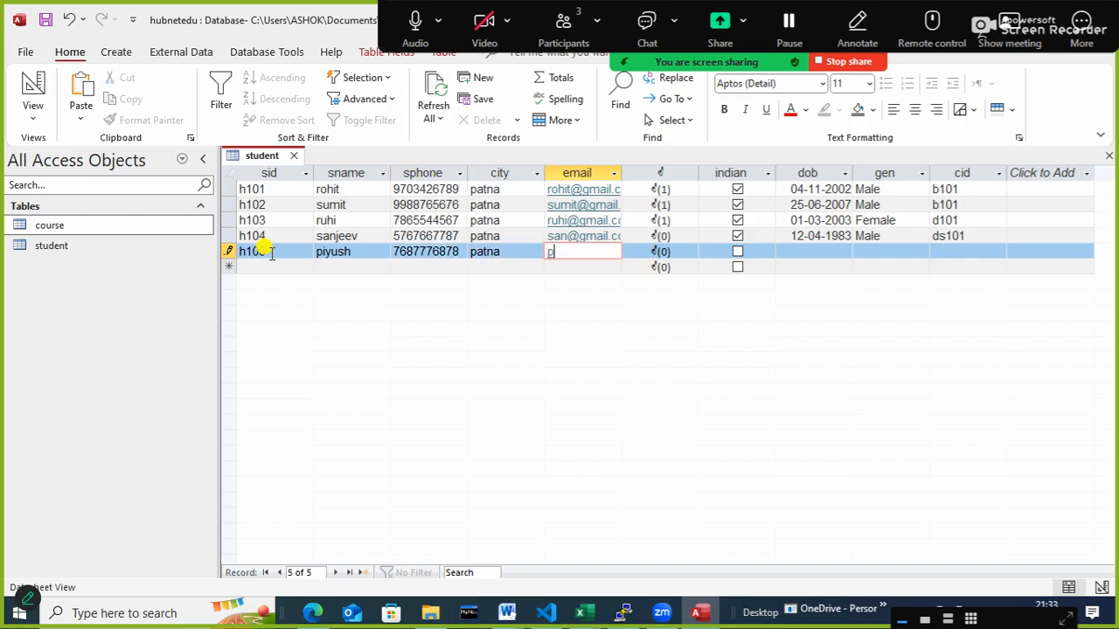
pyautogui.write('iyush')
pyautogui.press('Tab')
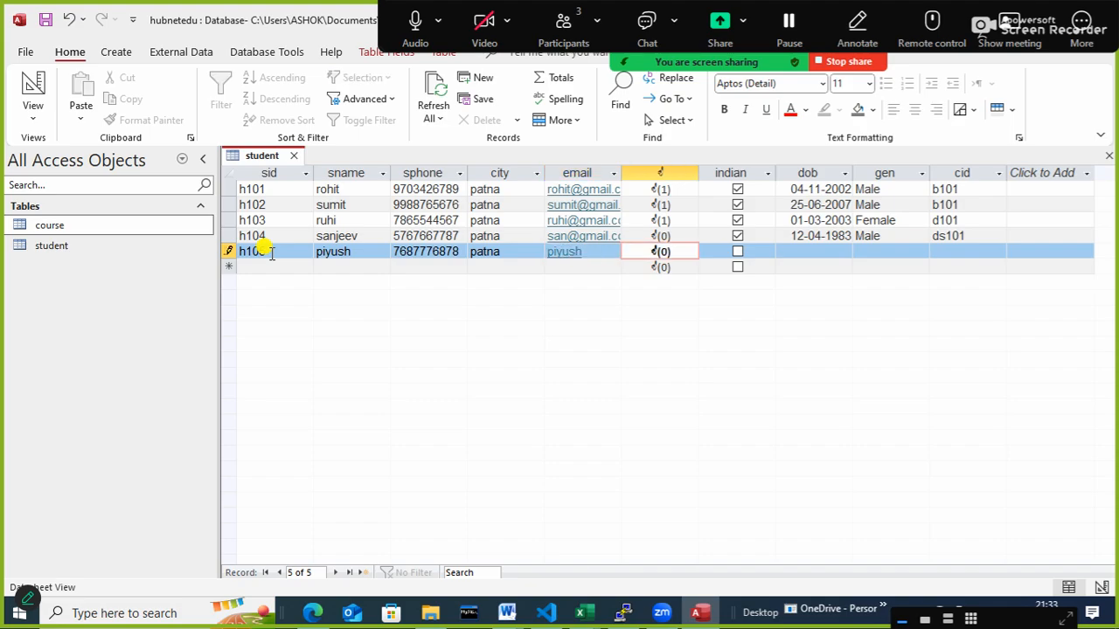
pyautogui.press('Tab')
pyautogui.press('space')
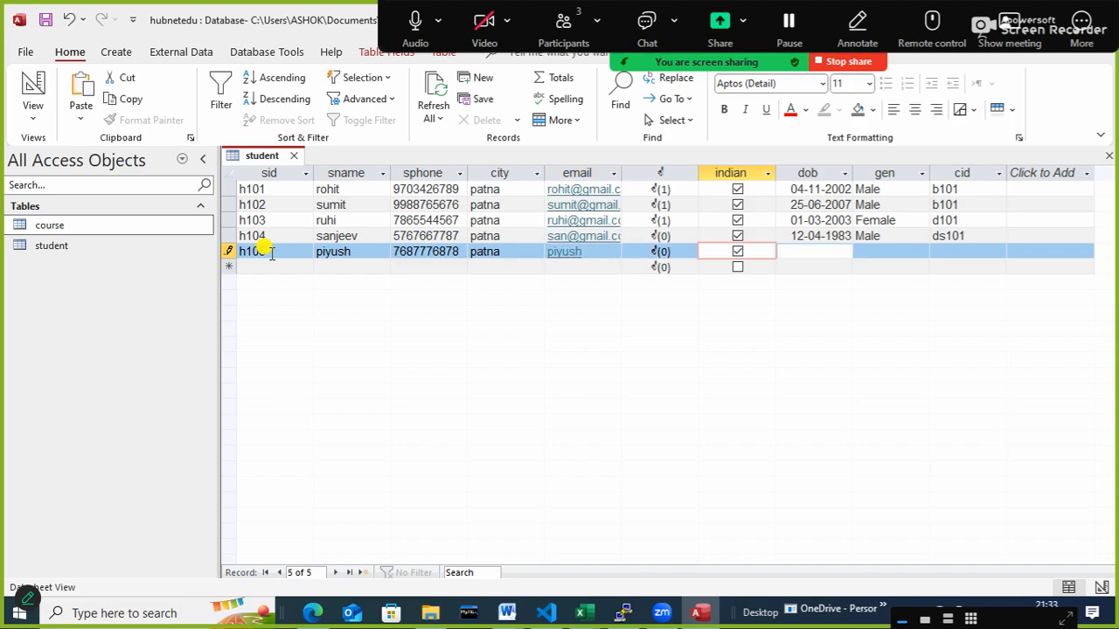
pyautogui.press('Tab')
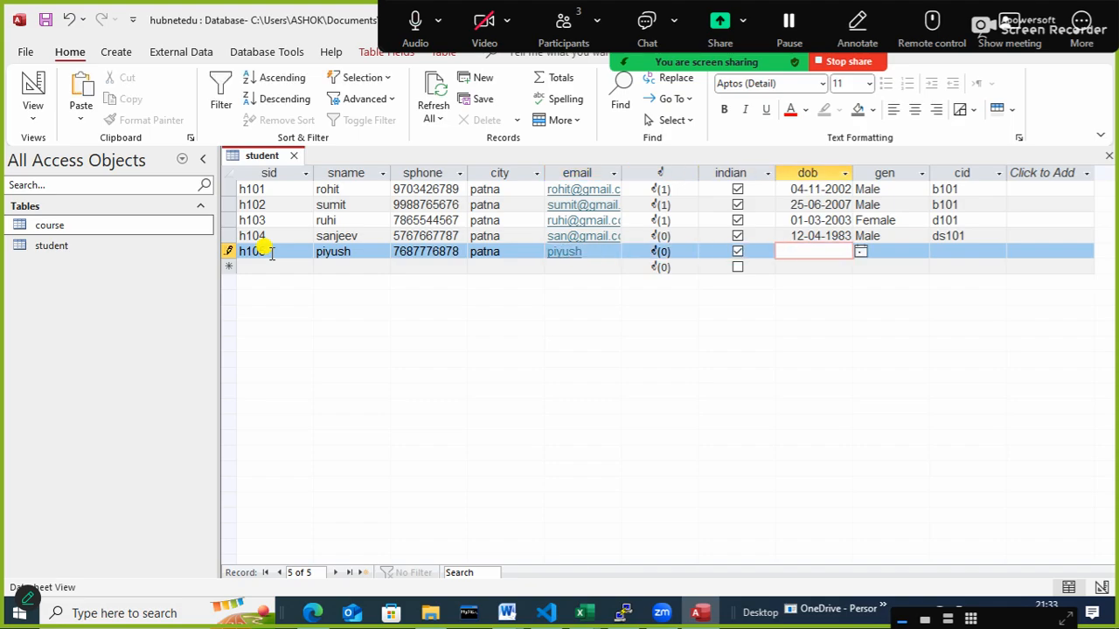
# - Enter the date of birth of student h105 and set gen to Male
pyautogui.write('17/5/2003')
pyautogui.press('Tab')
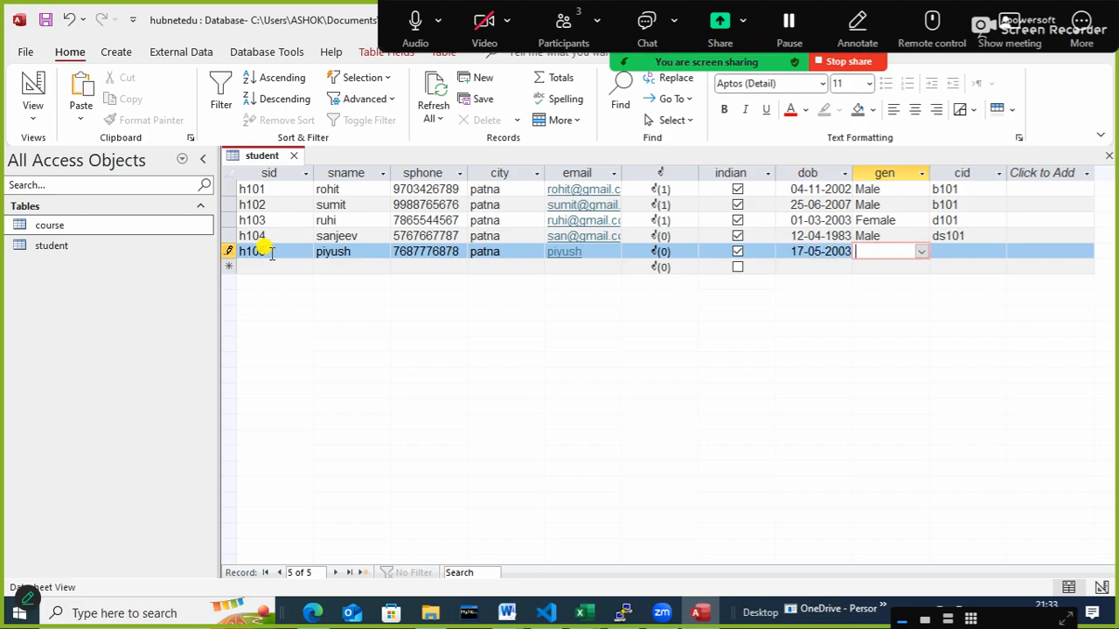
pyautogui.write('Male')
pyautogui.press('Tab')
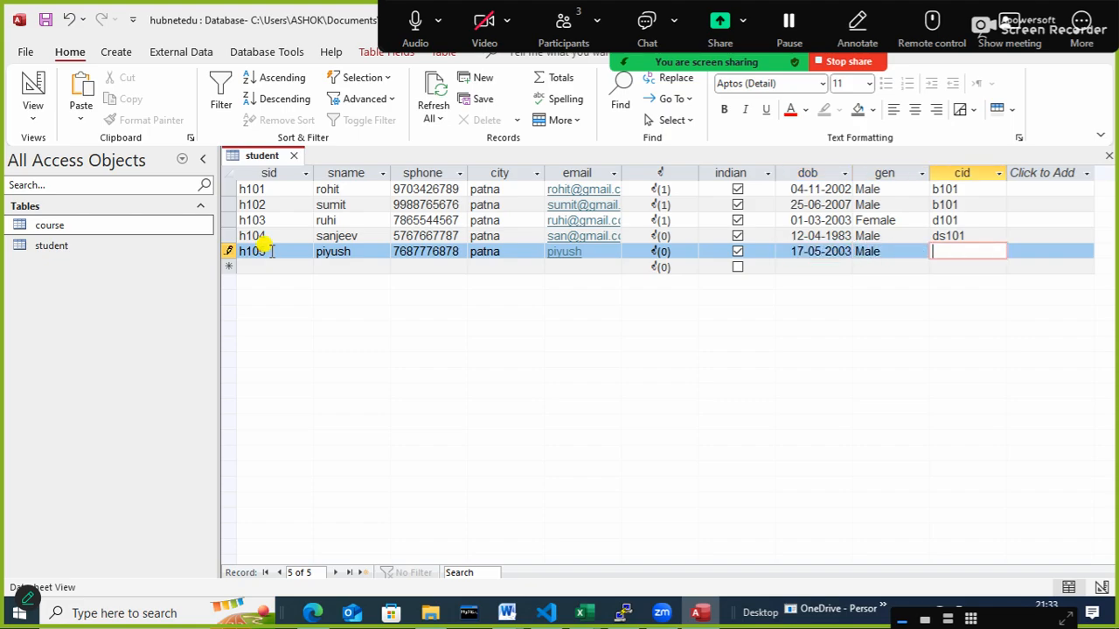
# - Set the cid of student h105 to b101, then save and close the student table
pyautogui.write('b101')
pyautogui.press('Tab')
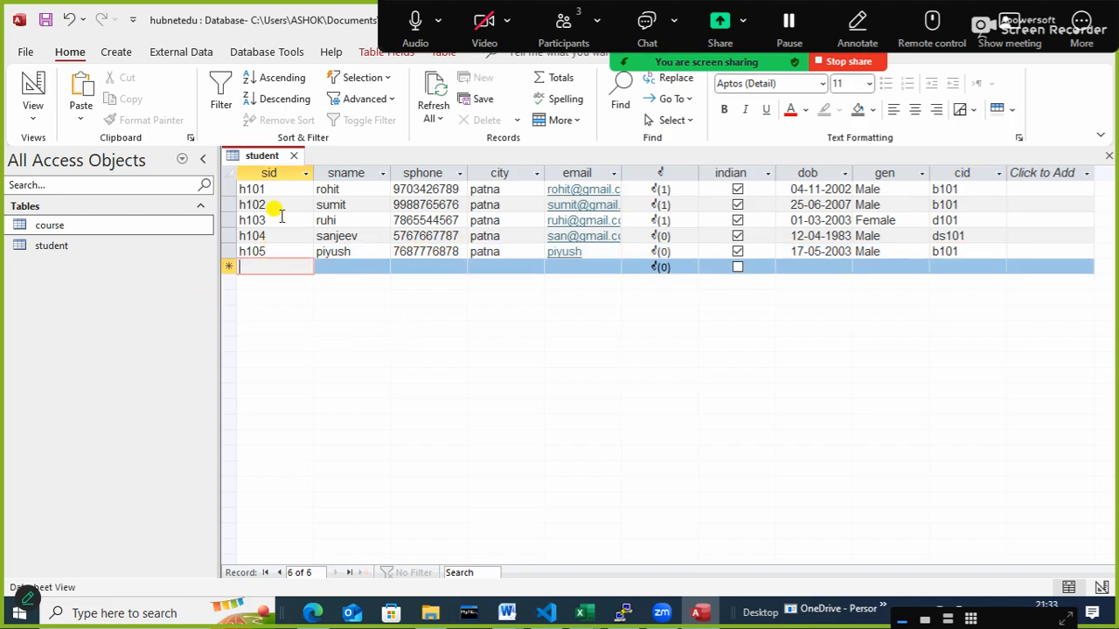
pyautogui.rightClick(266, 155)
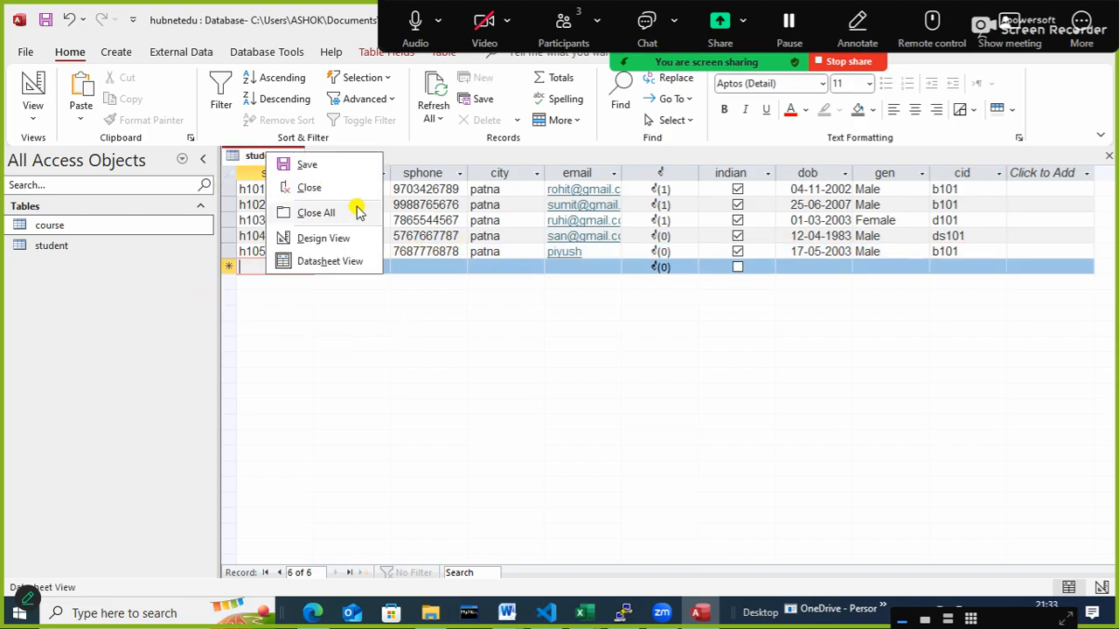
pyautogui.click(295, 165)
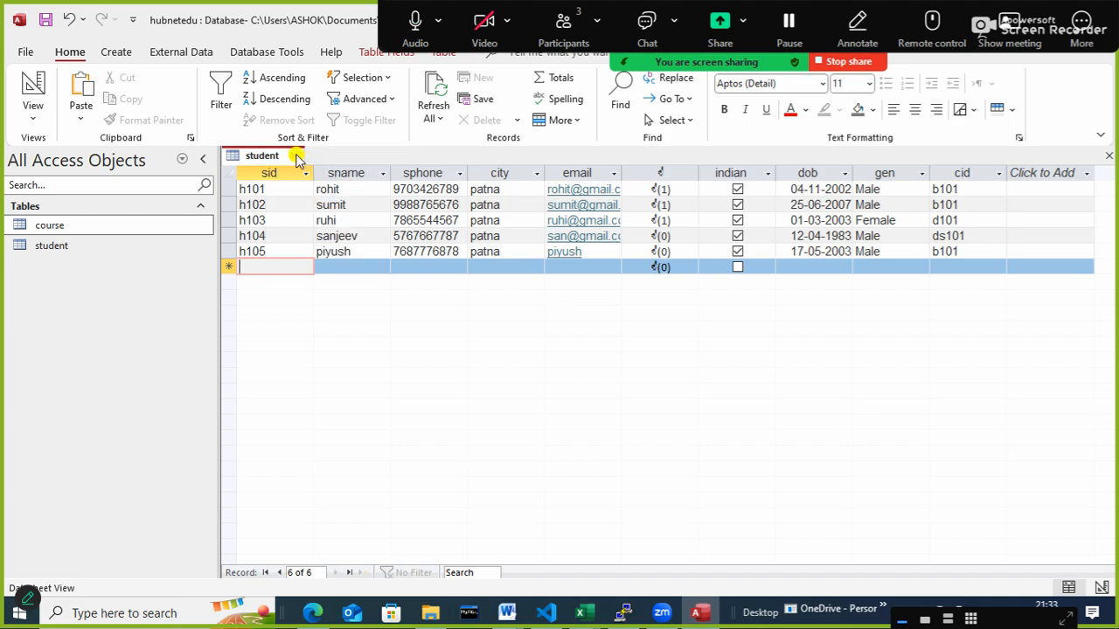
pyautogui.click(297, 156)
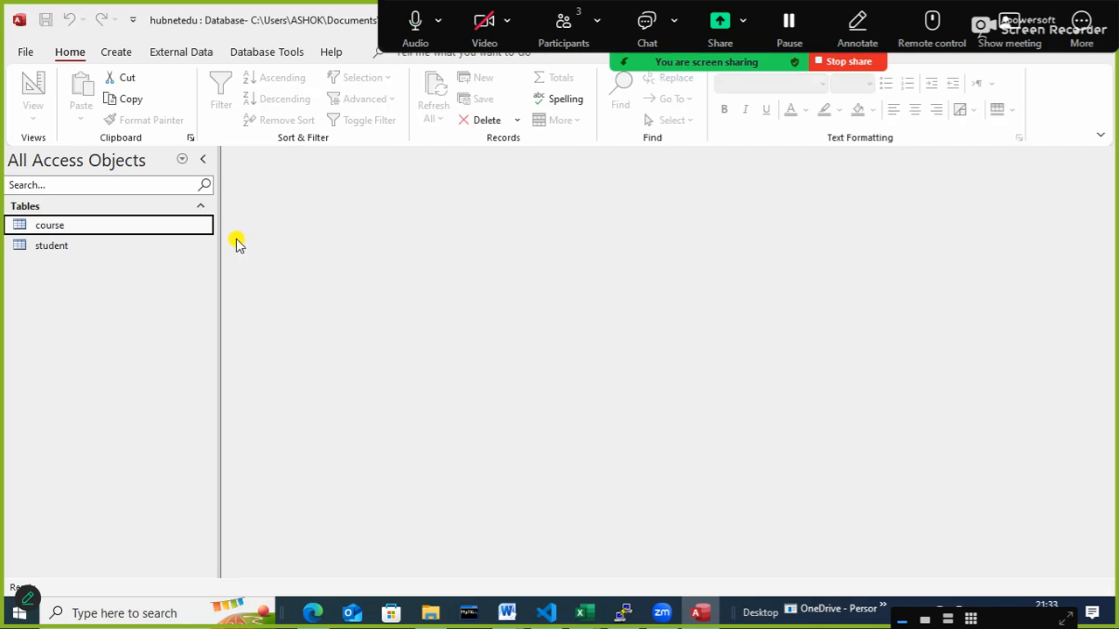
# - Open the course table and examine the student records linked to course b101
pyautogui.doubleClick(55, 226)
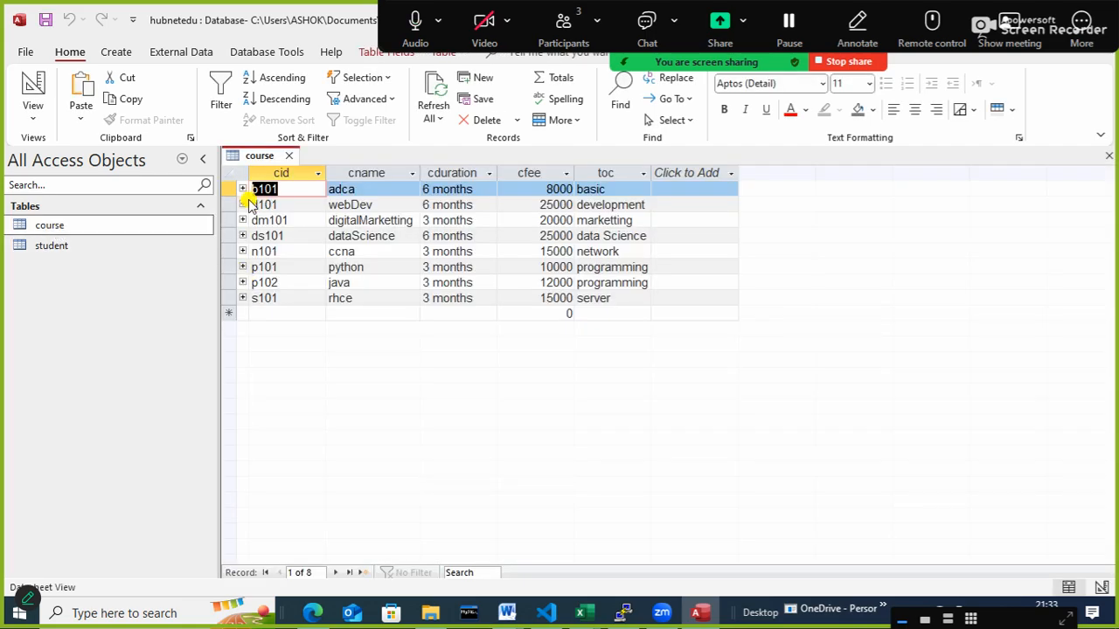
pyautogui.click(243, 189)
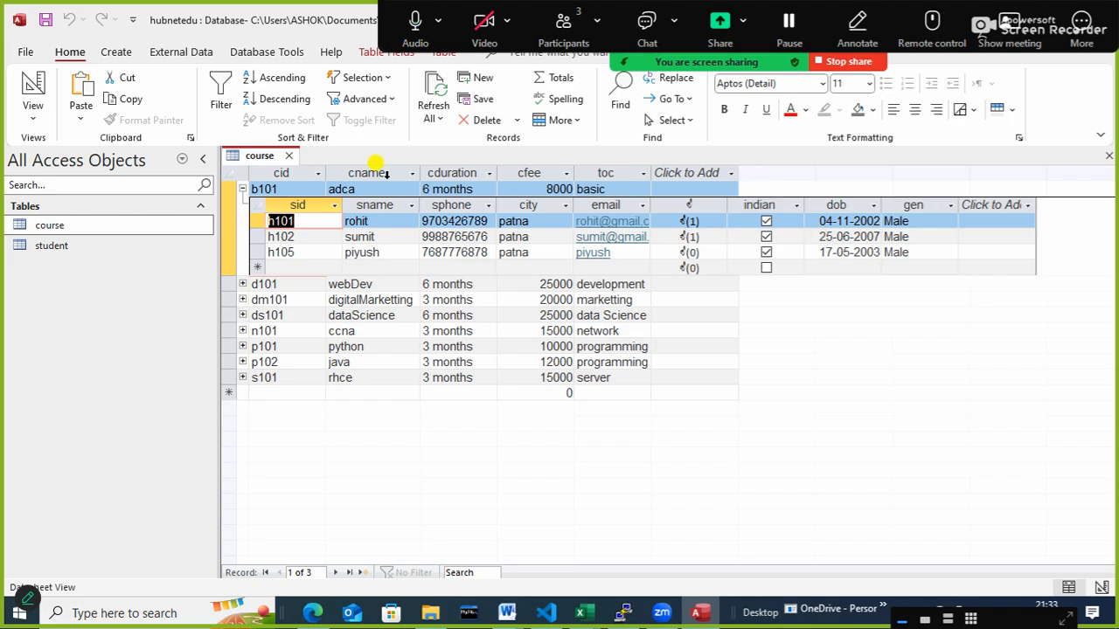
pyautogui.click(242, 190)
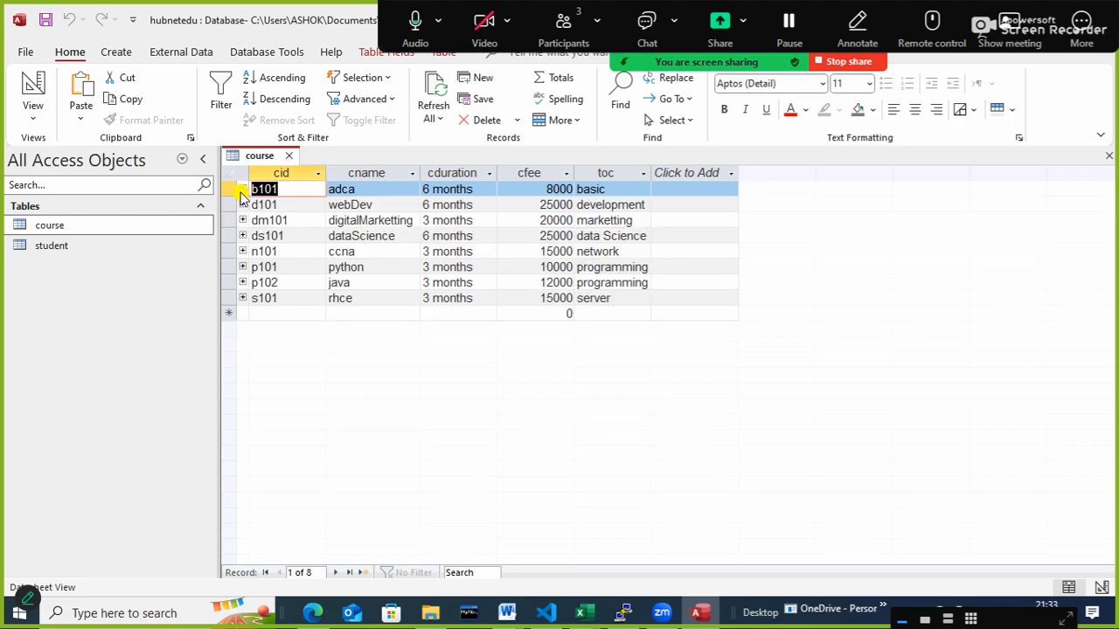
pyautogui.click(242, 190)
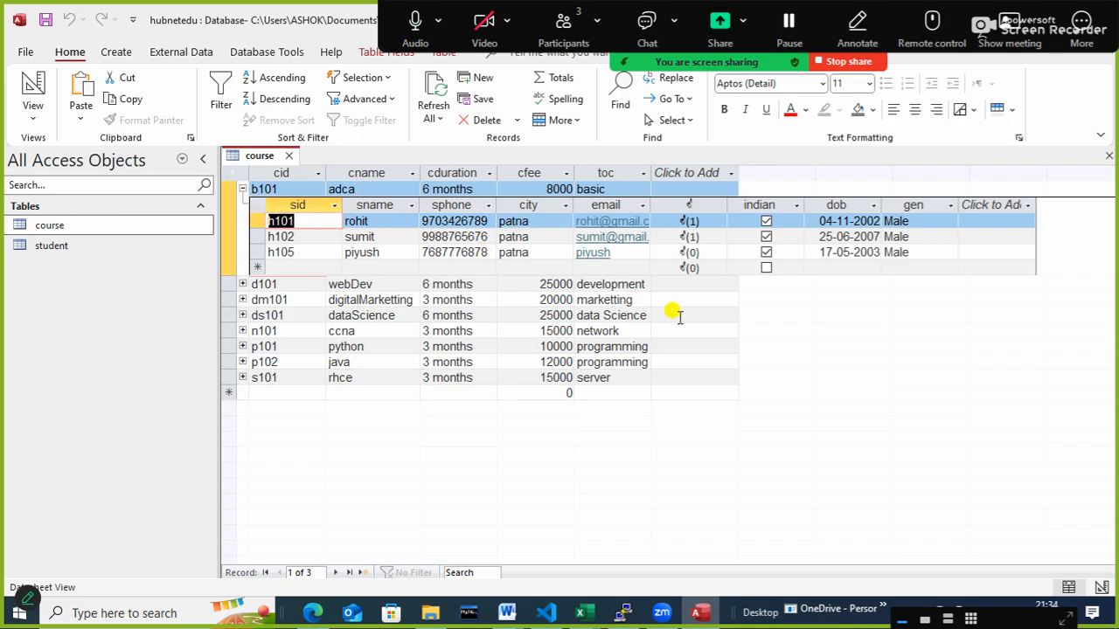
pyautogui.click(242, 191)
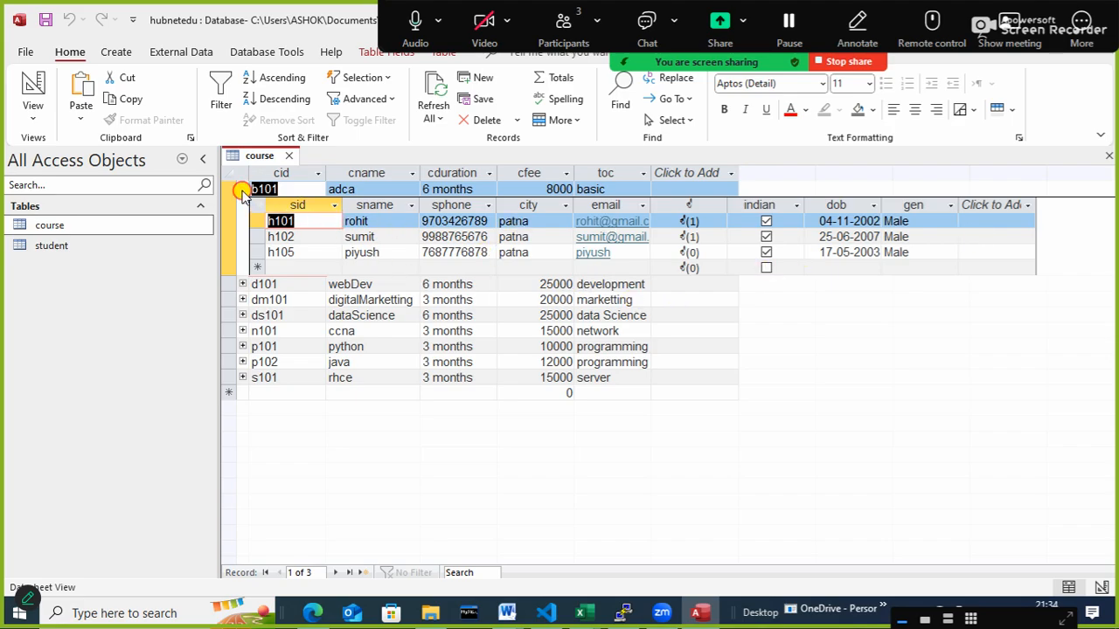
pyautogui.click(242, 189)
# - Examine the student records linked to each of the courses d101, dm101, ds101, n101, p101, p102 and s101
pyautogui.click(244, 206)
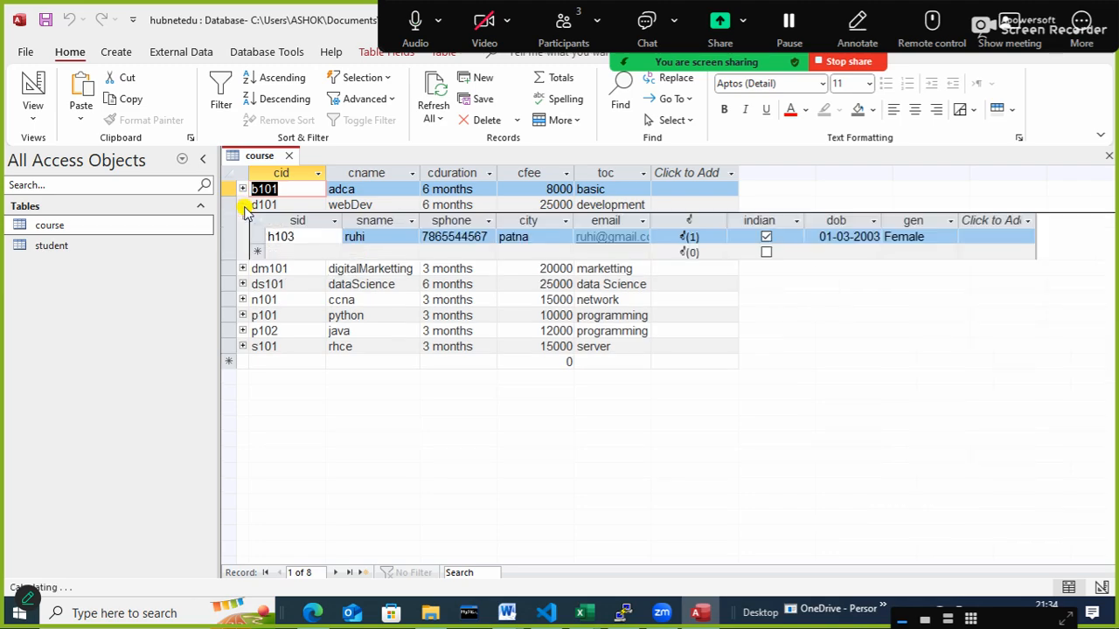
pyautogui.click(242, 204)
pyautogui.click(243, 221)
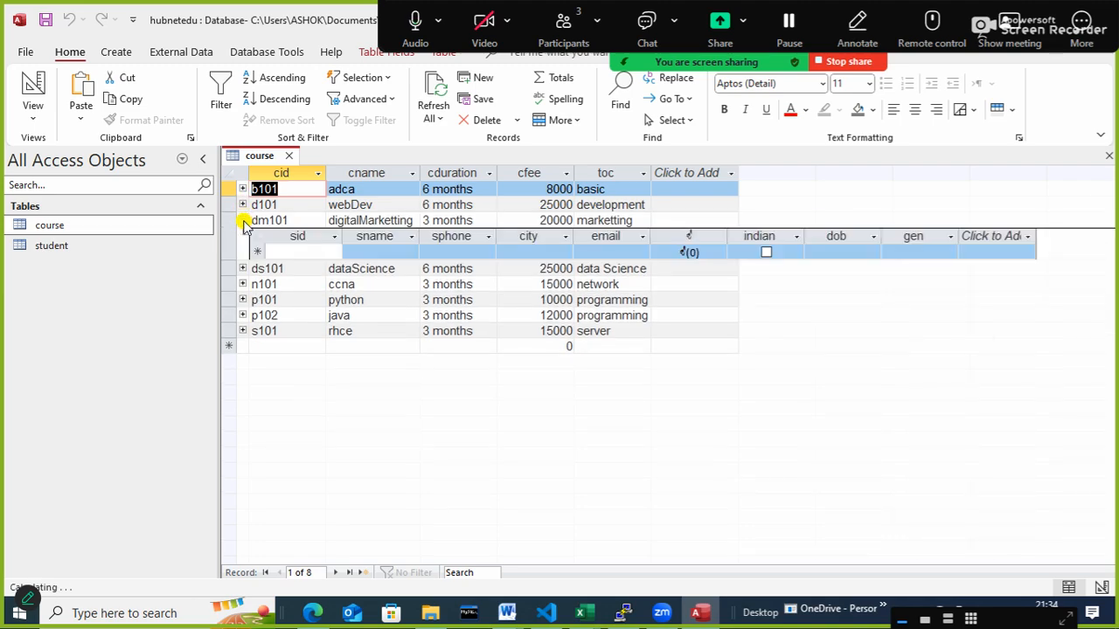
pyautogui.click(242, 220)
pyautogui.click(242, 236)
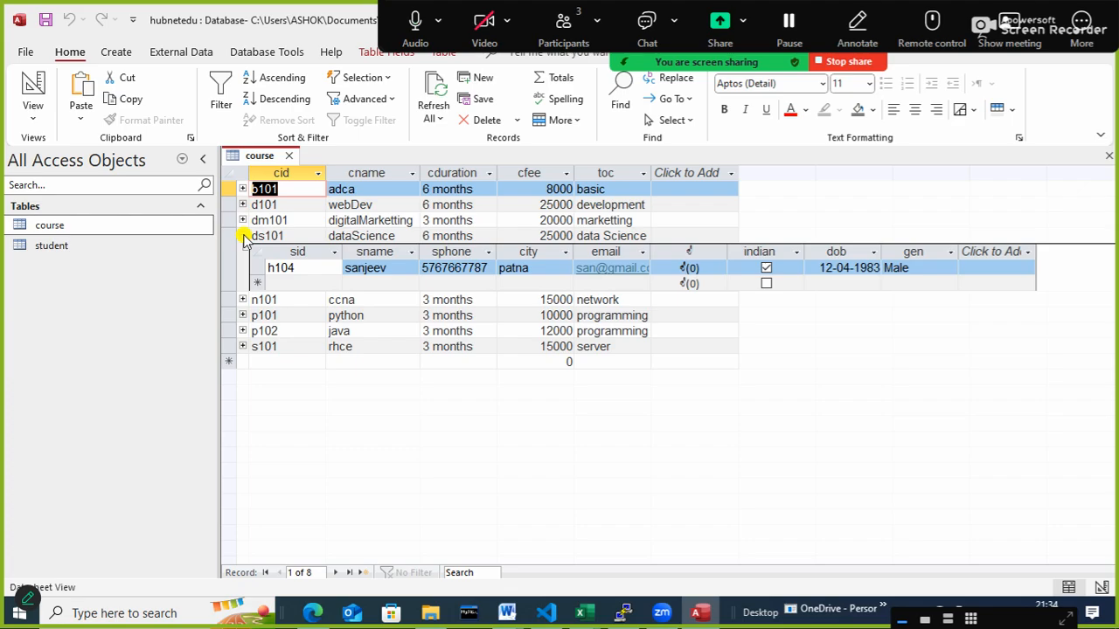
pyautogui.click(243, 236)
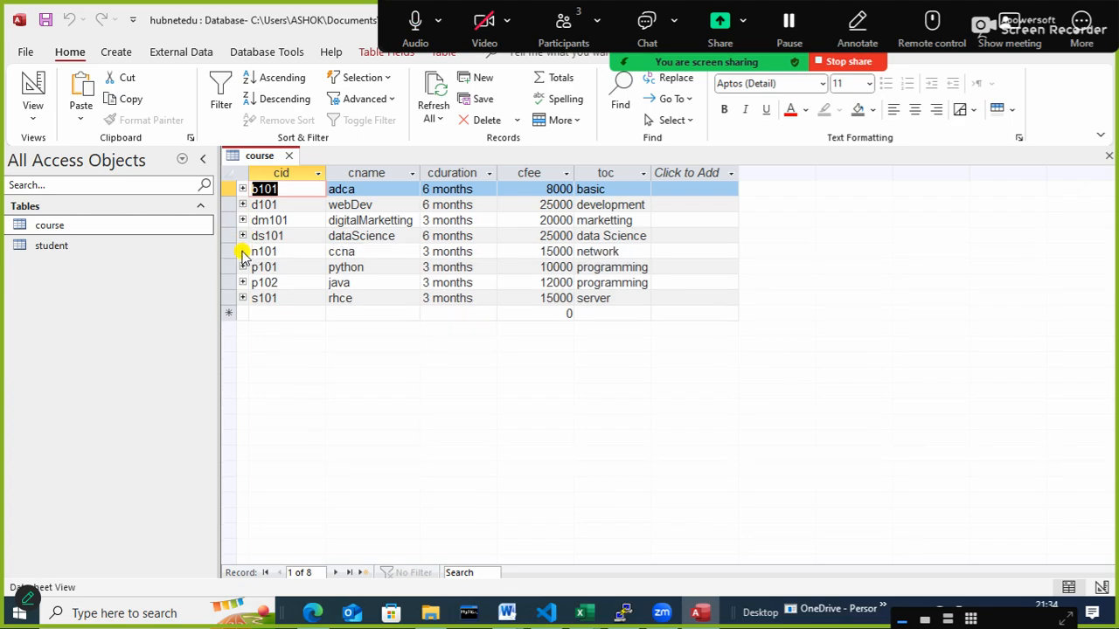
pyautogui.click(242, 251)
pyautogui.click(242, 251)
pyautogui.click(243, 266)
pyautogui.click(242, 266)
pyautogui.click(242, 282)
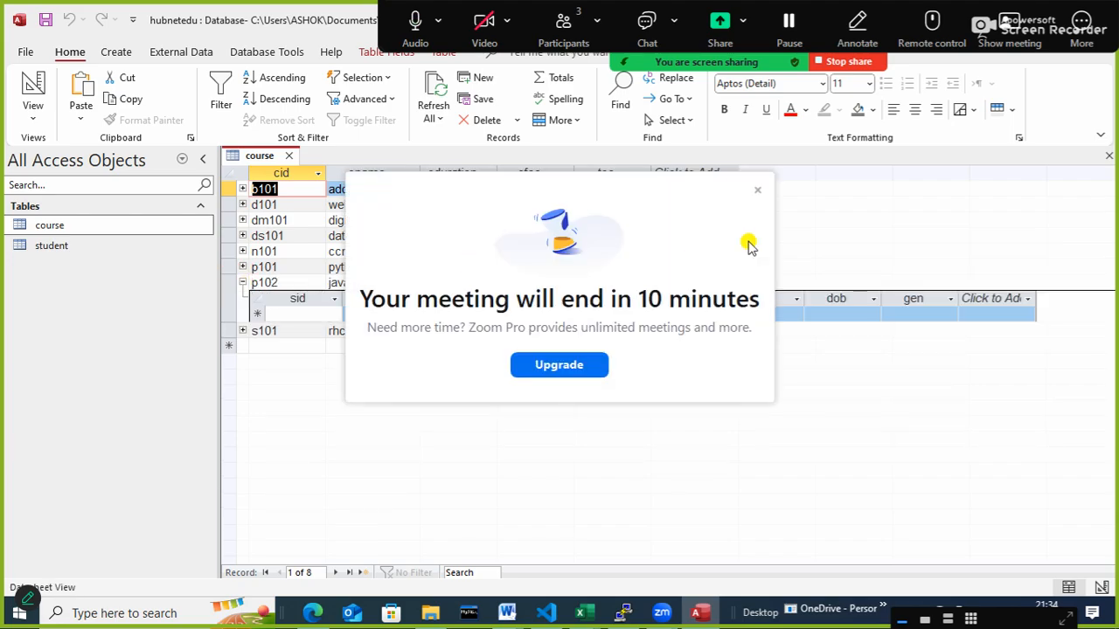
pyautogui.click(758, 191)
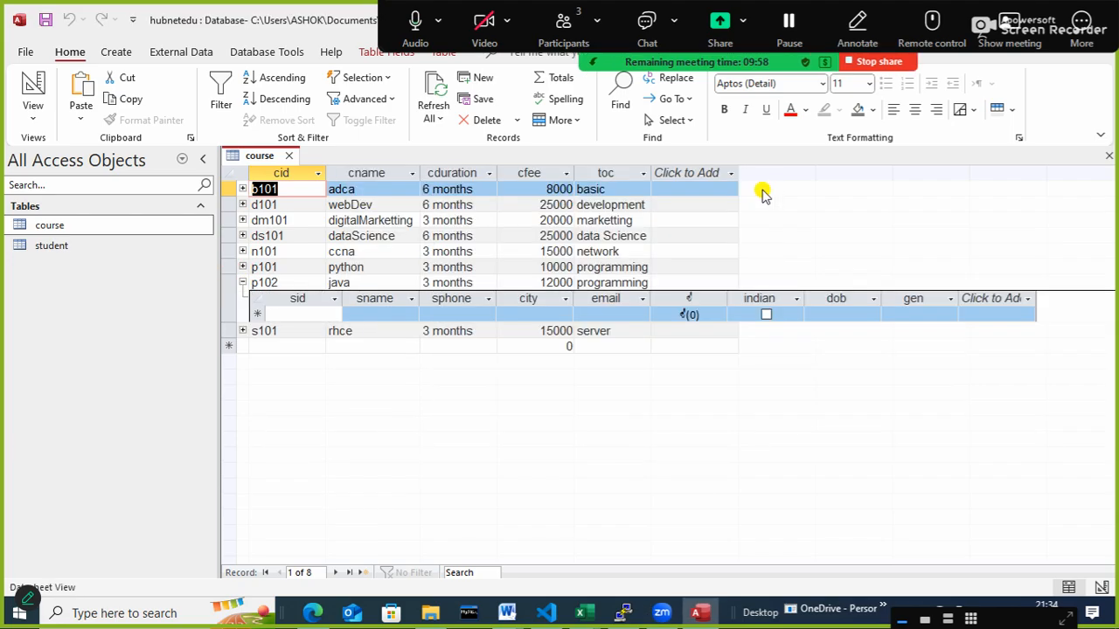
pyautogui.click(244, 283)
pyautogui.click(243, 297)
pyautogui.click(244, 297)
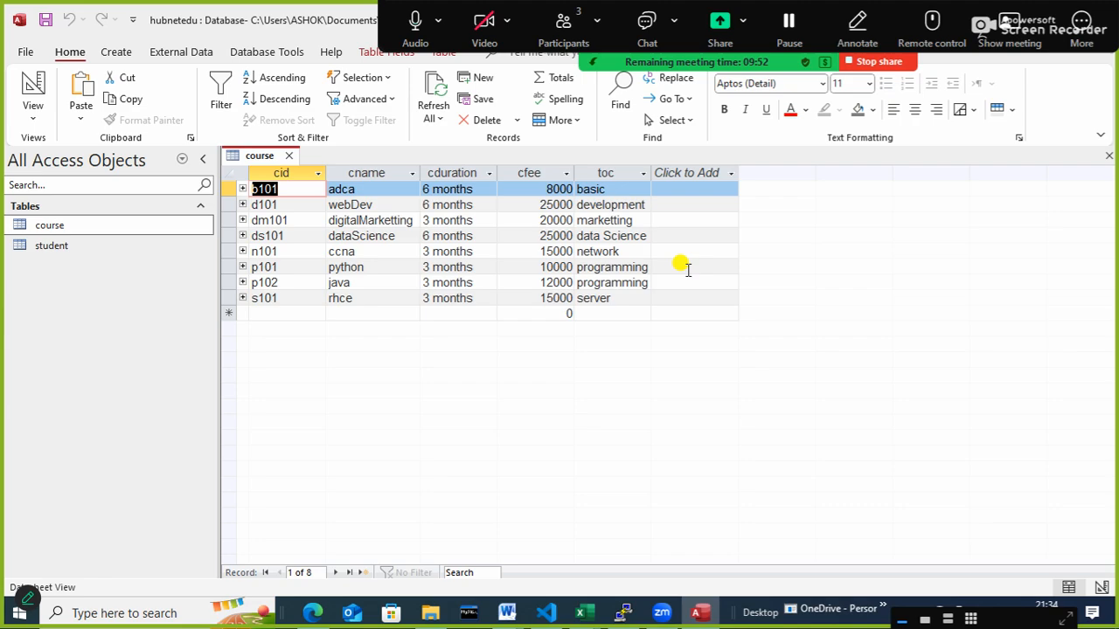
# - Close the course table and select the student table among the database objects
pyautogui.click(289, 156)
pyautogui.click(70, 241)
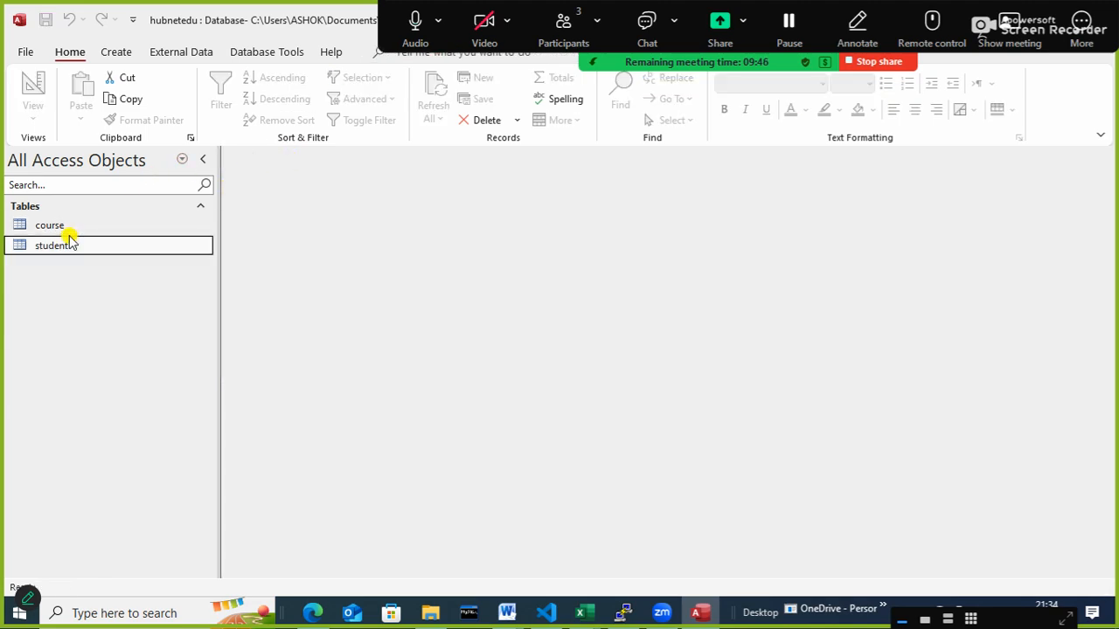